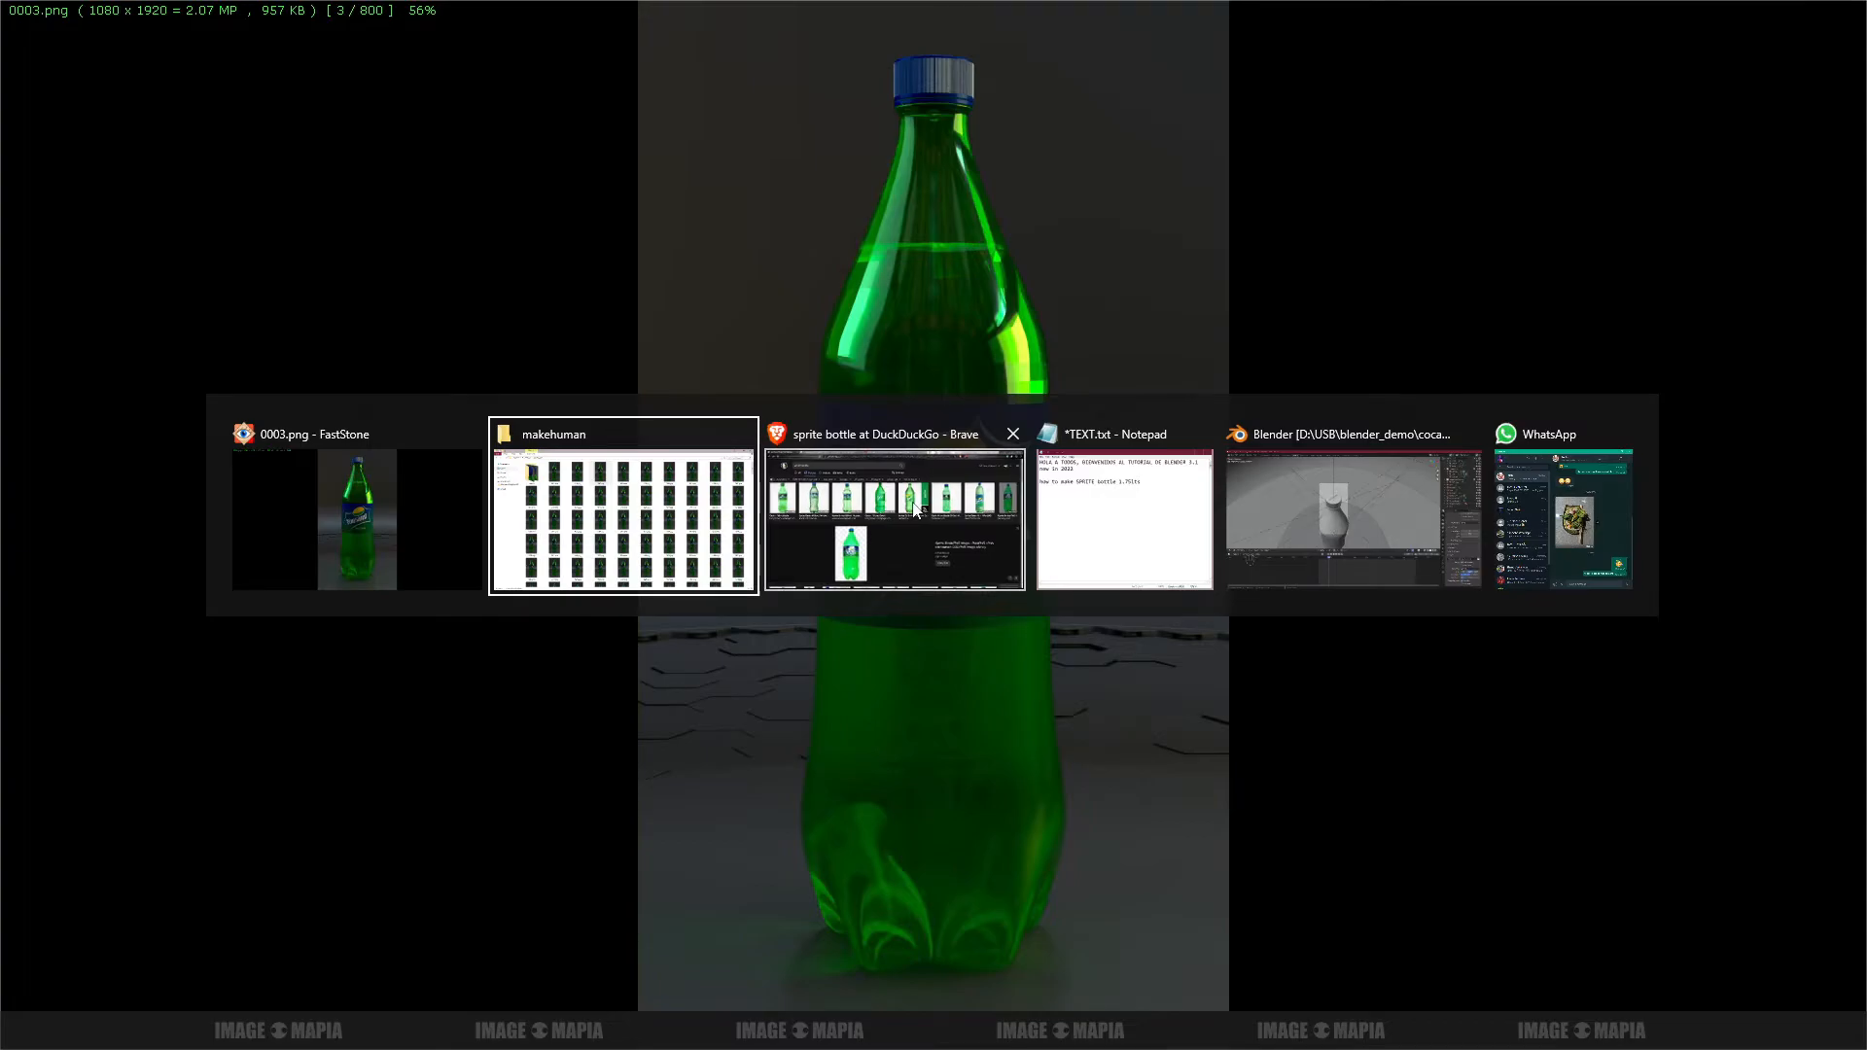
# Step: Compare the green bottle render in FastStone with the Sprite bottle reference picture in the Brave browser
pyautogui.scroll(-1, 891, 517)
pyautogui.click(340, 14)
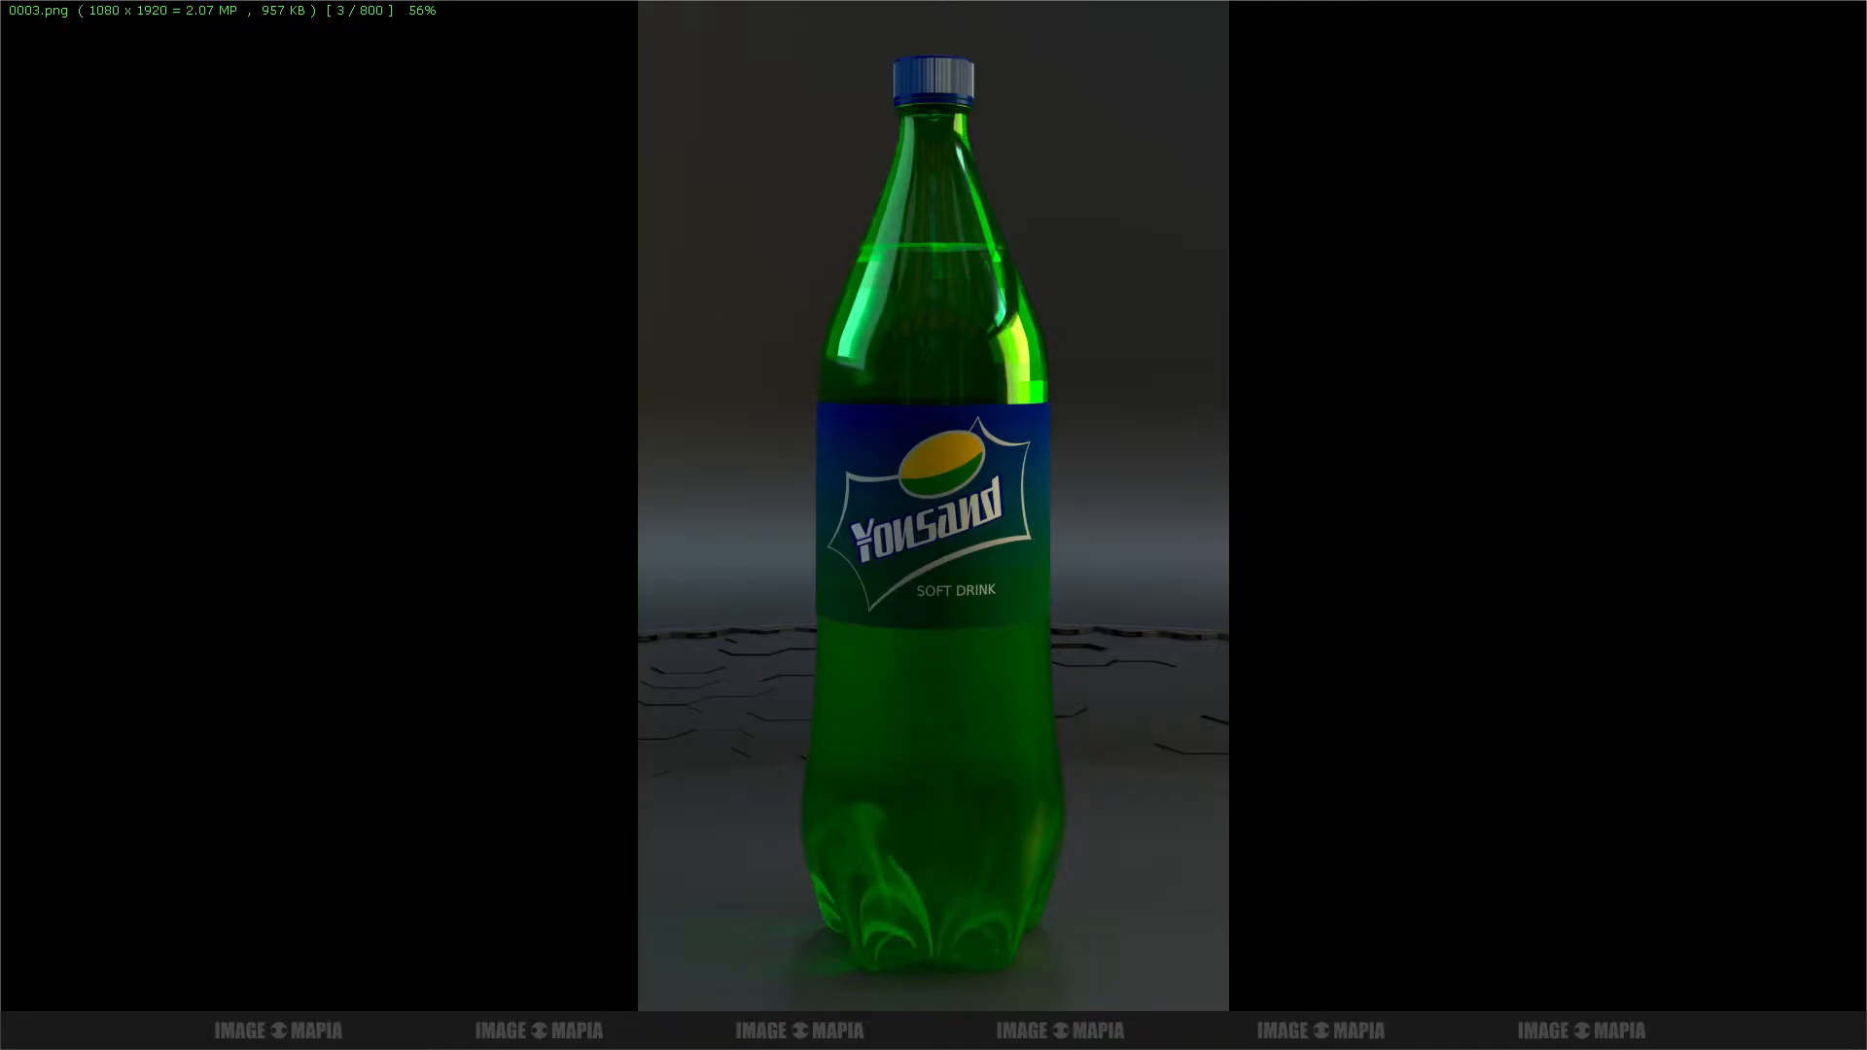
pyautogui.hotkey('alt', 'Tab')
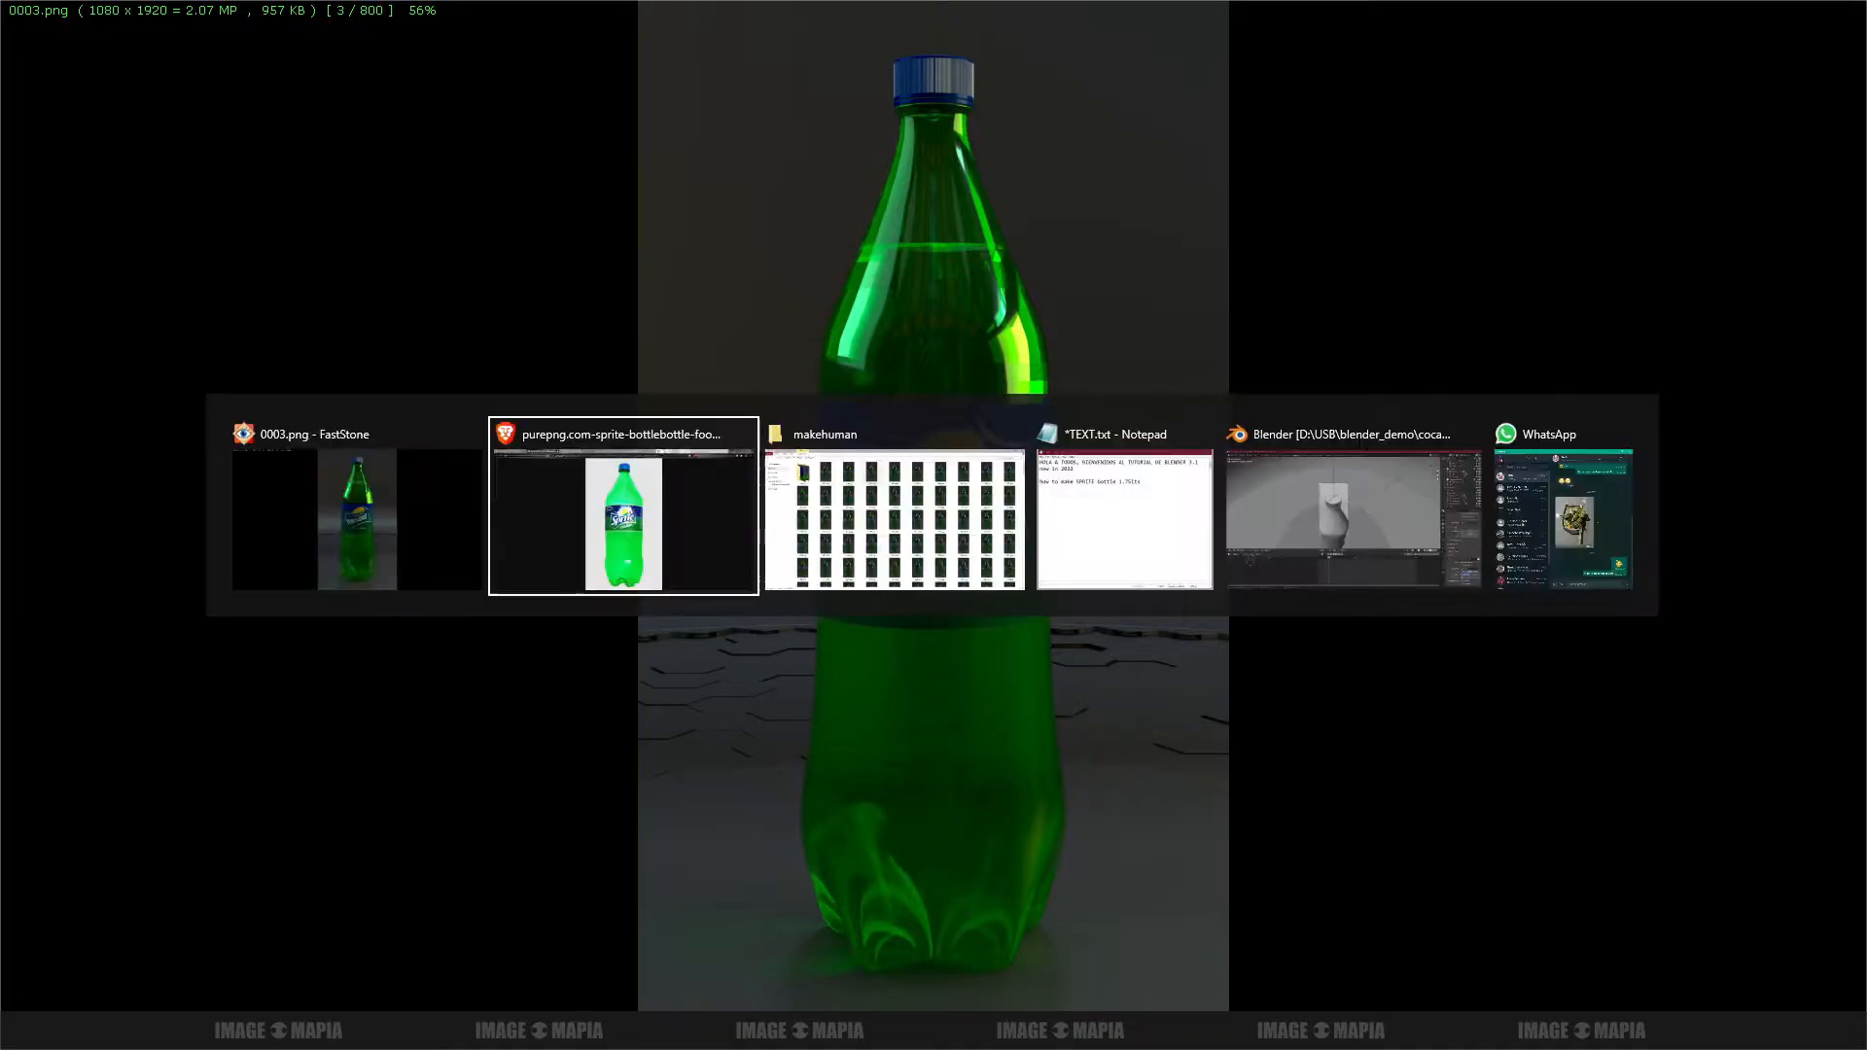
pyautogui.hotkey('alt', 'Tab')
pyautogui.hotkey('alt', 'Tab')
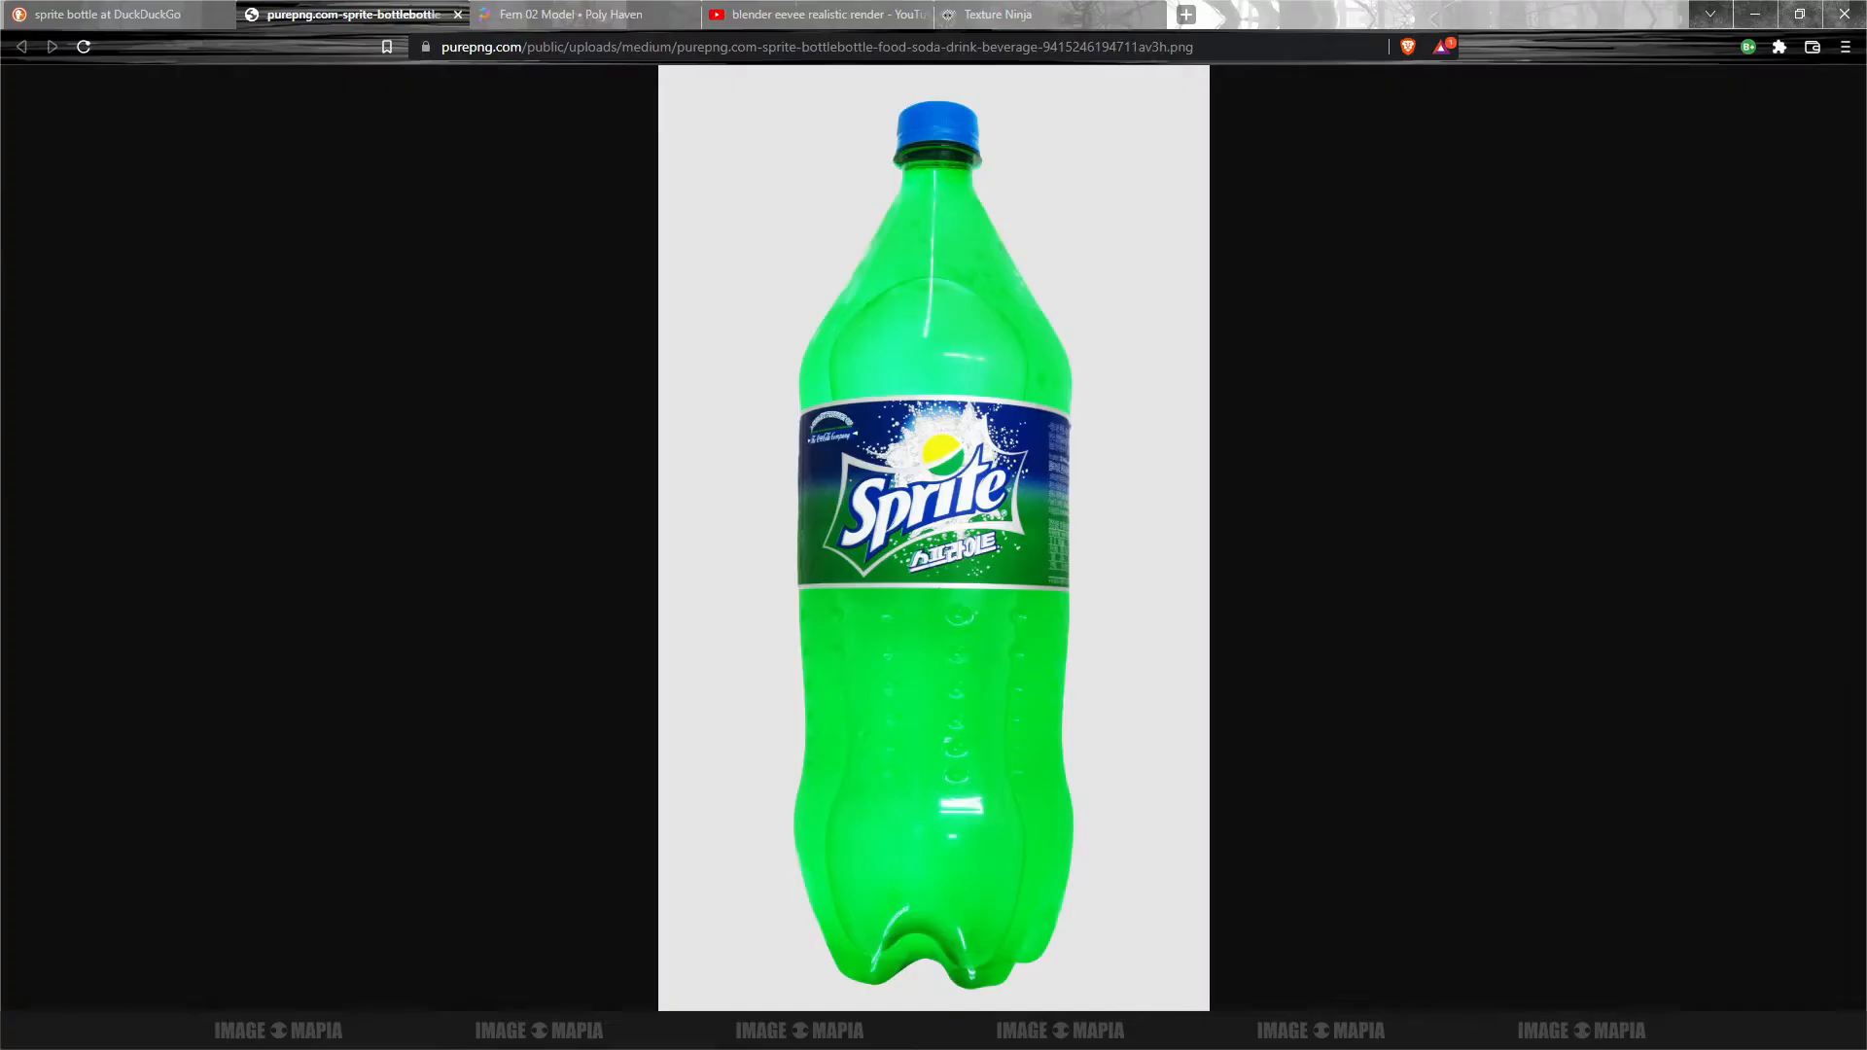
# Step: Switch to the makehuman folder in File Explorer and view the rendered full-bottle frames from 0003.png to about 0107.png
pyautogui.click(954, 1031)
pyautogui.scroll(-20, 1013, 686)
pyautogui.scroll(-7, 1013, 679)
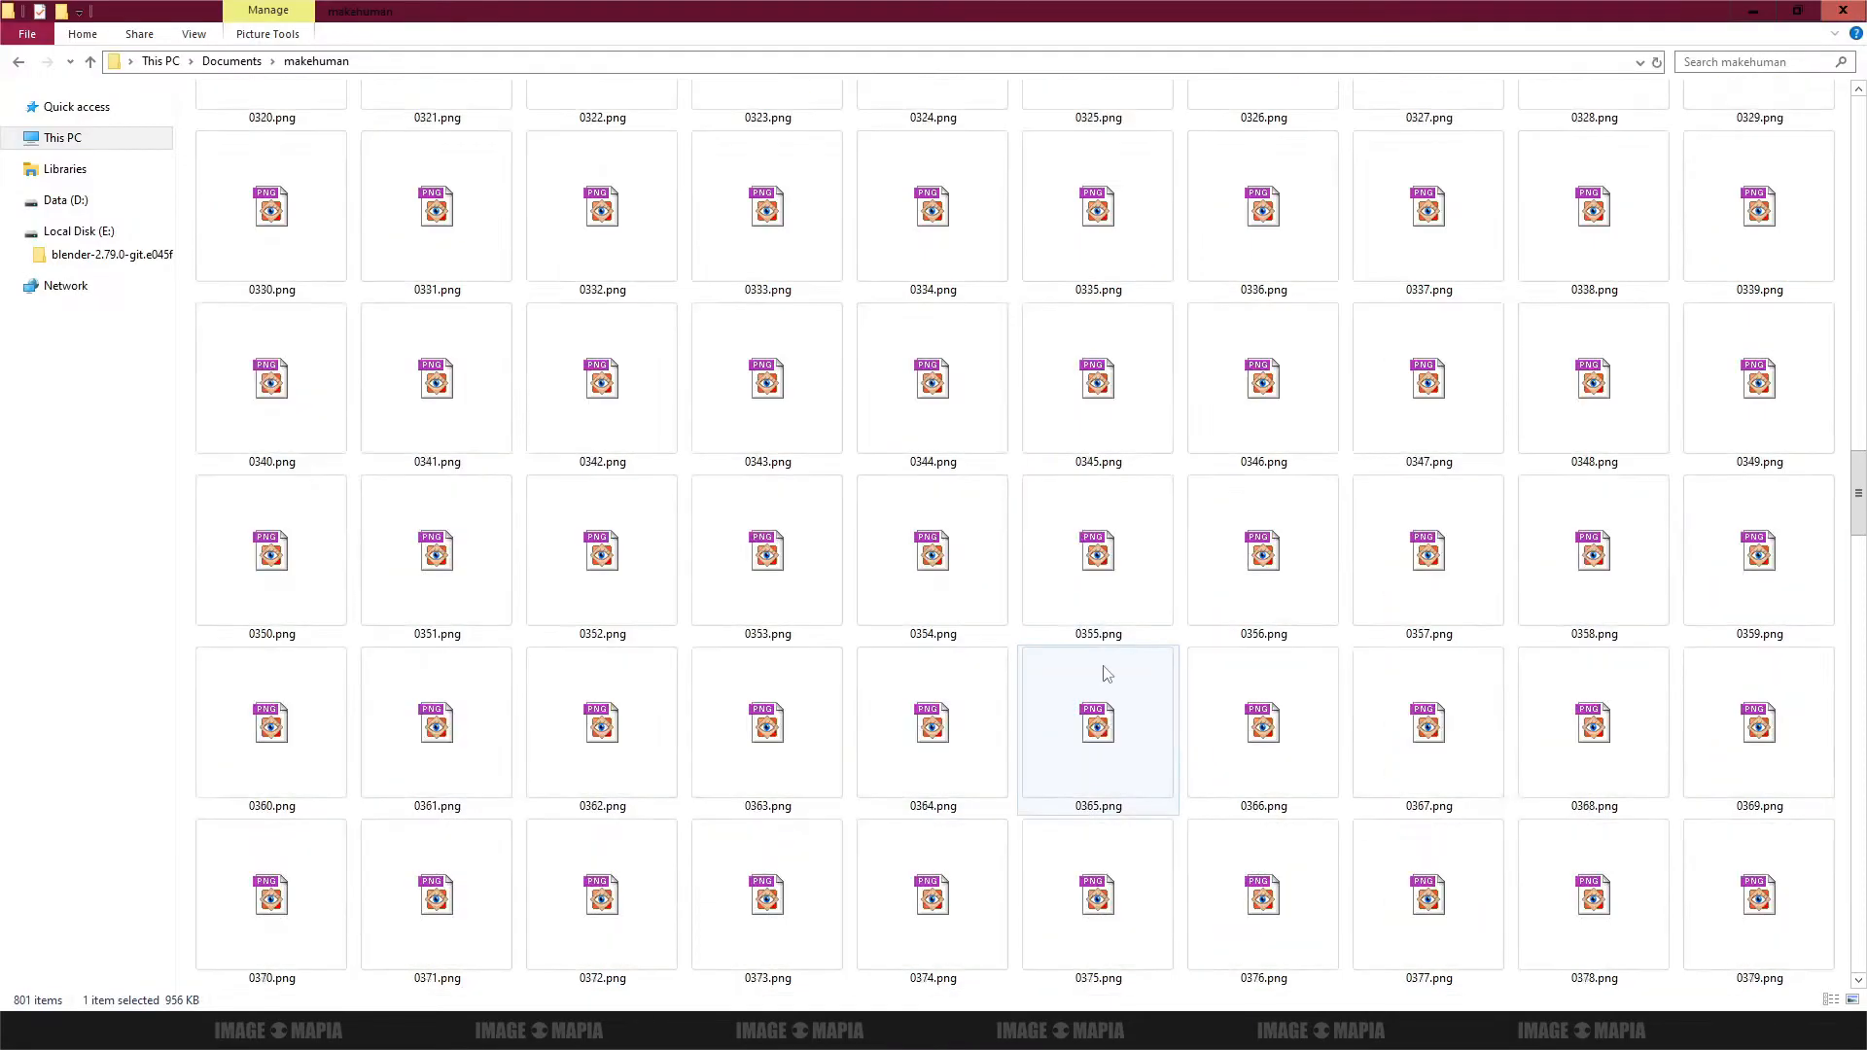
pyautogui.scroll(15, 761, 393)
pyautogui.doubleClick(781, 206)
pyautogui.press('Right')
pyautogui.press('Right')
pyautogui.press('Right')
pyautogui.press('Right')
pyautogui.press('Right')
pyautogui.press('Right')
pyautogui.press('Right')
pyautogui.press('Right')
pyautogui.press('Right')
pyautogui.press('Right')
pyautogui.press('Right')
pyautogui.press('Right')
pyautogui.press('Right')
pyautogui.press('Right')
pyautogui.press('Right')
pyautogui.press('Right')
pyautogui.press('Right')
pyautogui.press('Right')
pyautogui.press('Right')
pyautogui.press('Right')
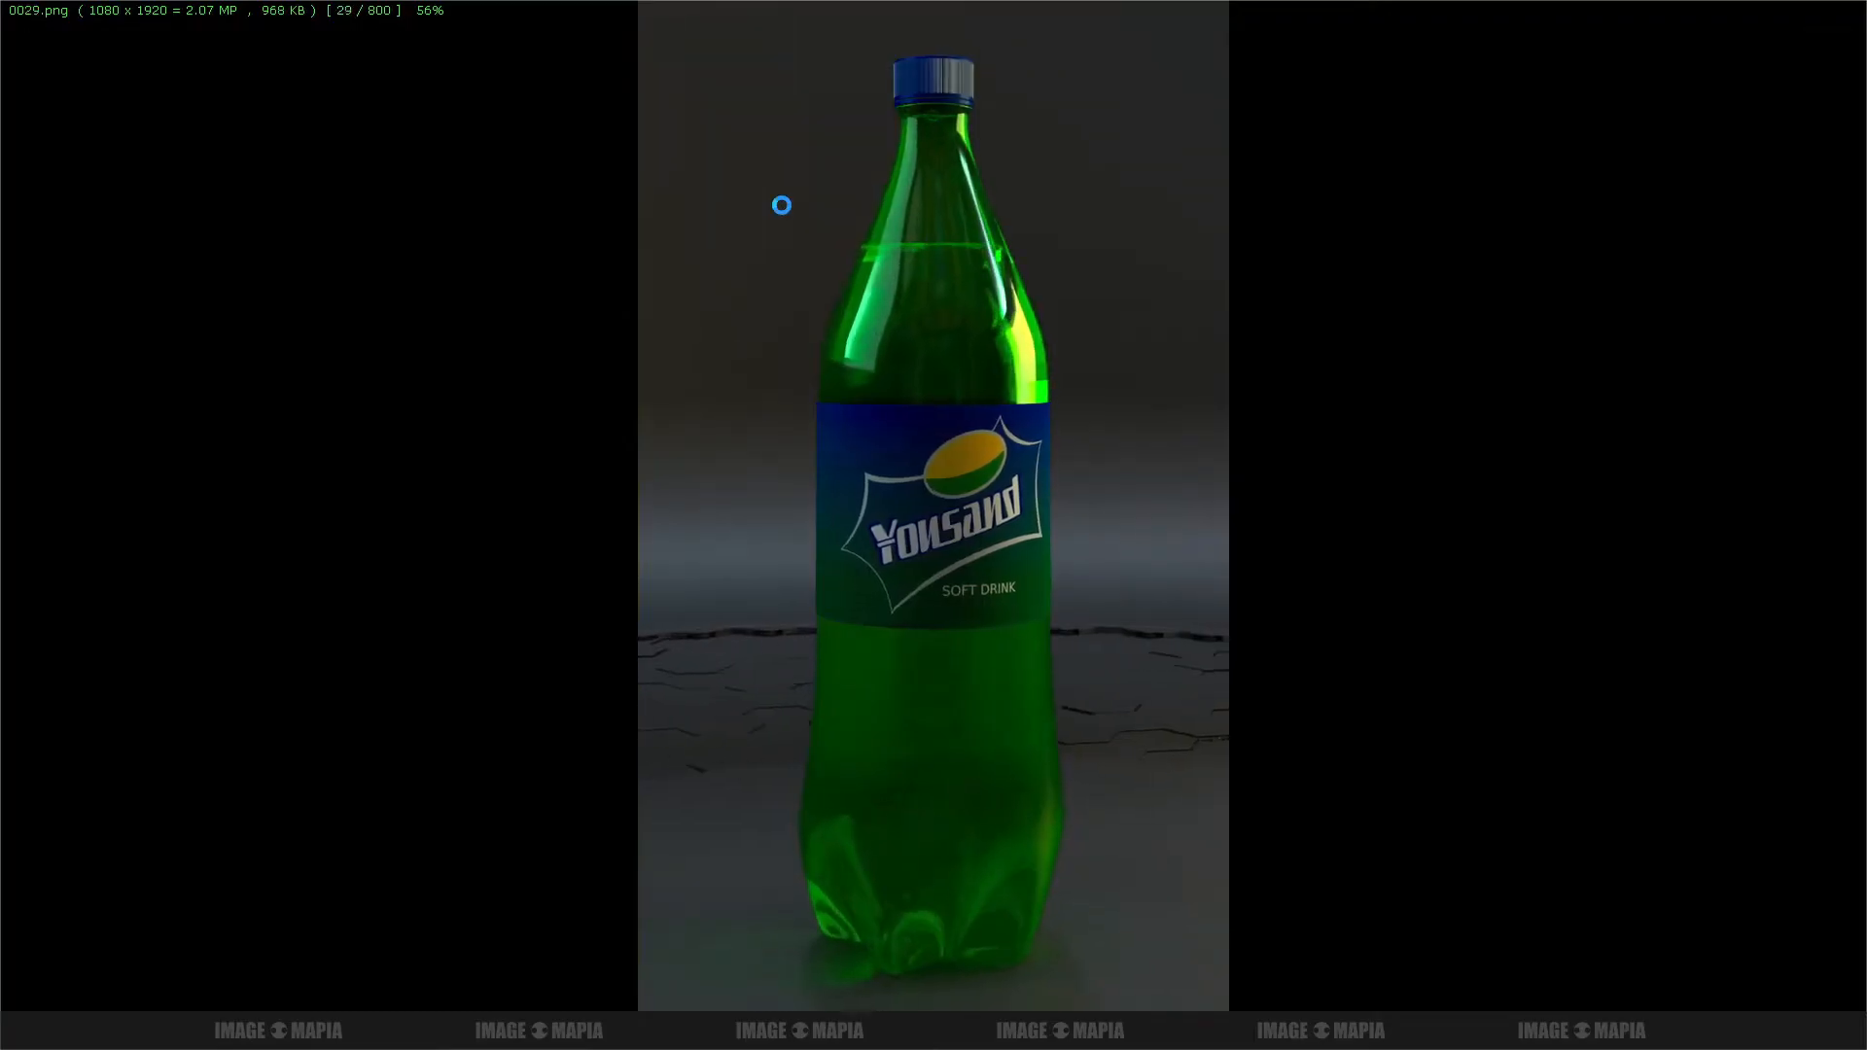
pyautogui.press('Right')
pyautogui.press('Right')
pyautogui.press('Right')
pyautogui.press('Right')
pyautogui.press('Right')
pyautogui.press('Right')
pyautogui.press('Right')
pyautogui.press('Right')
pyautogui.press('Right')
pyautogui.press('Right')
pyautogui.press('Right')
pyautogui.press('Right')
pyautogui.press('Right')
pyautogui.press('Right')
pyautogui.press('Right')
pyautogui.press('Right')
pyautogui.press('Right')
pyautogui.press('Right')
pyautogui.press('Right')
pyautogui.press('Right')
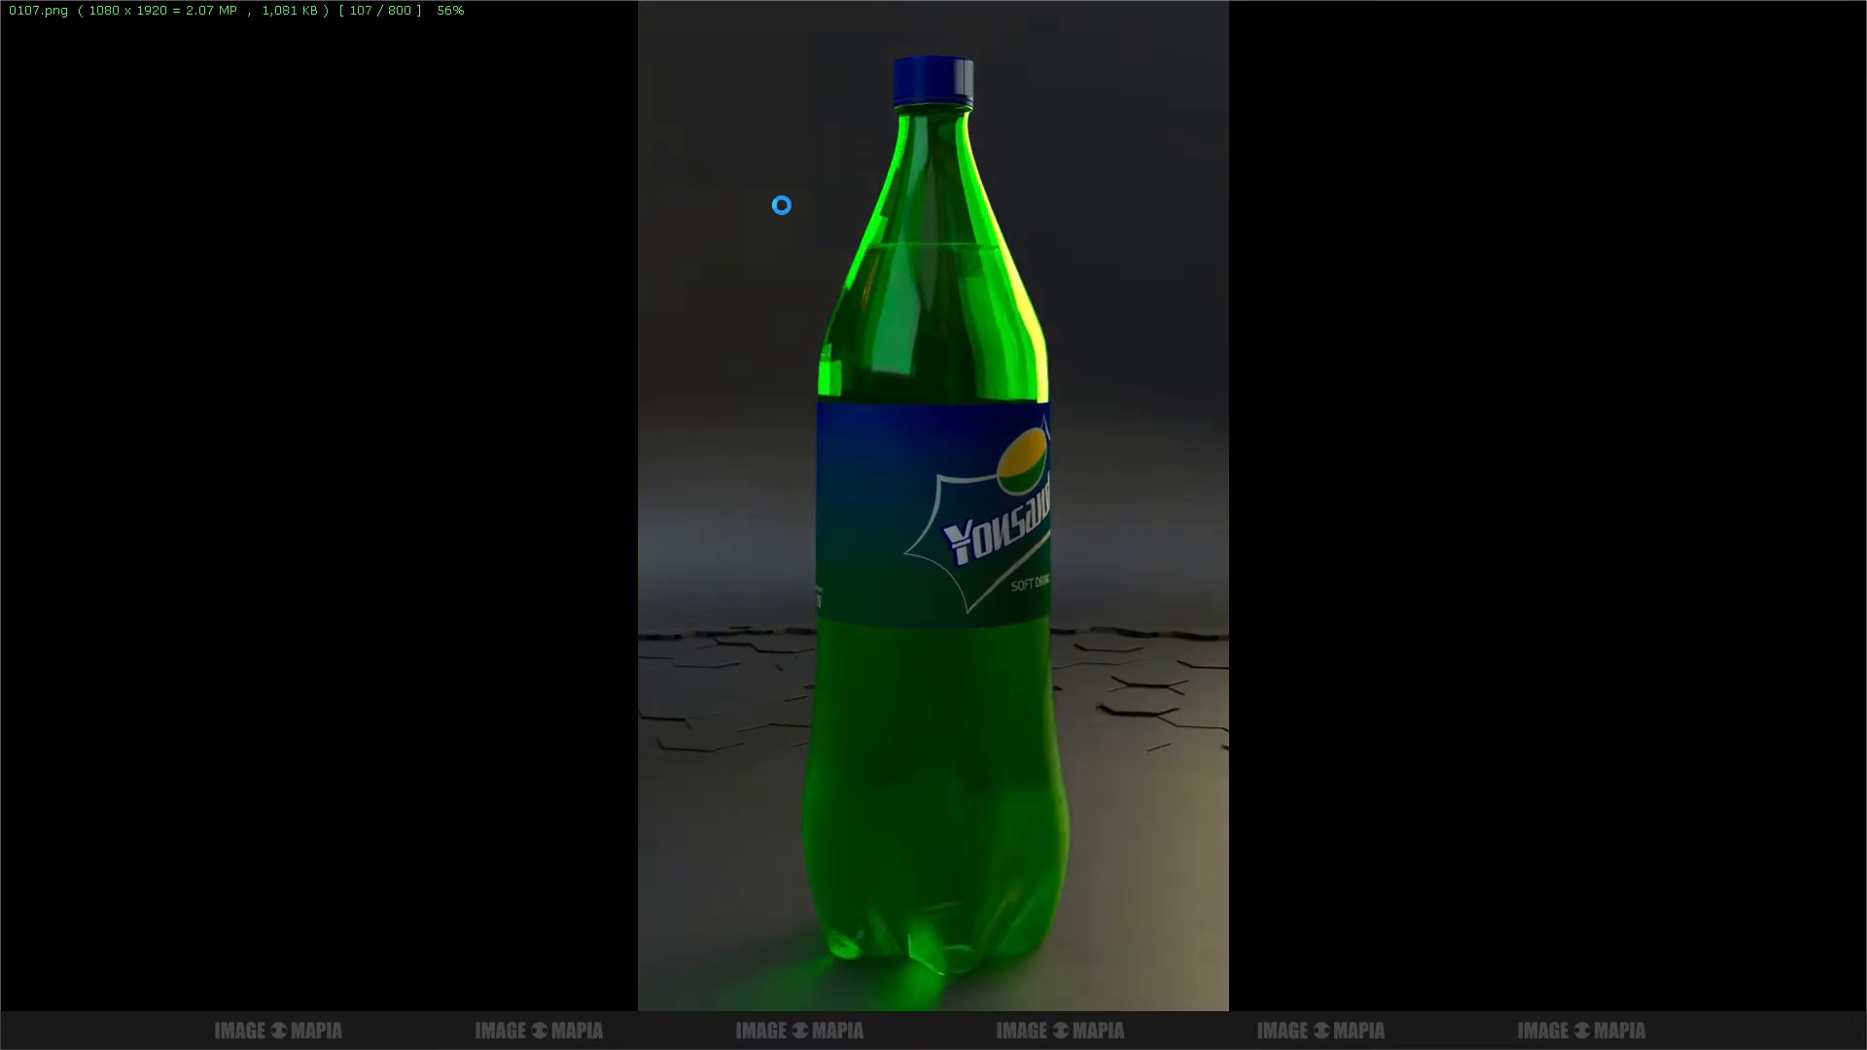
pyautogui.press('Escape')
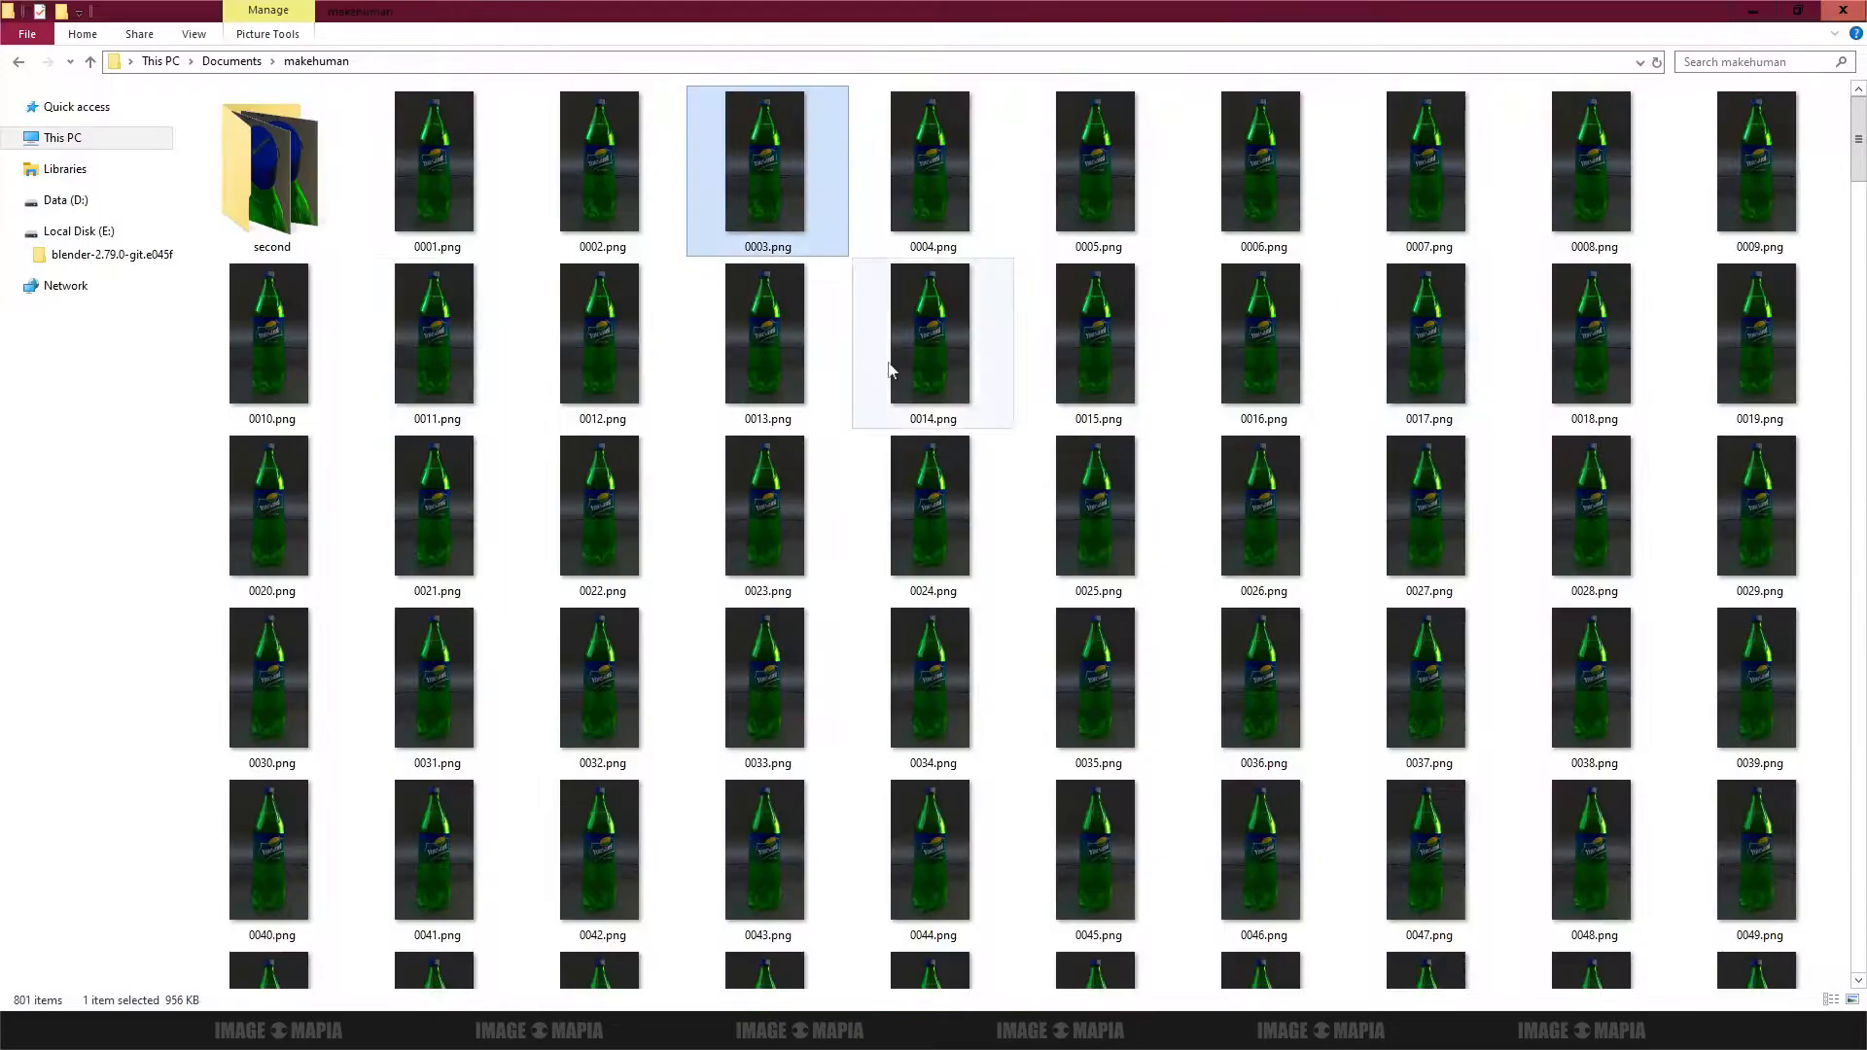
# Step: Open the second folder and view the rendered bottle-cap close-up frames from 0001.png to about 0247.png
pyautogui.doubleClick(275, 165)
pyautogui.doubleClick(271, 130)
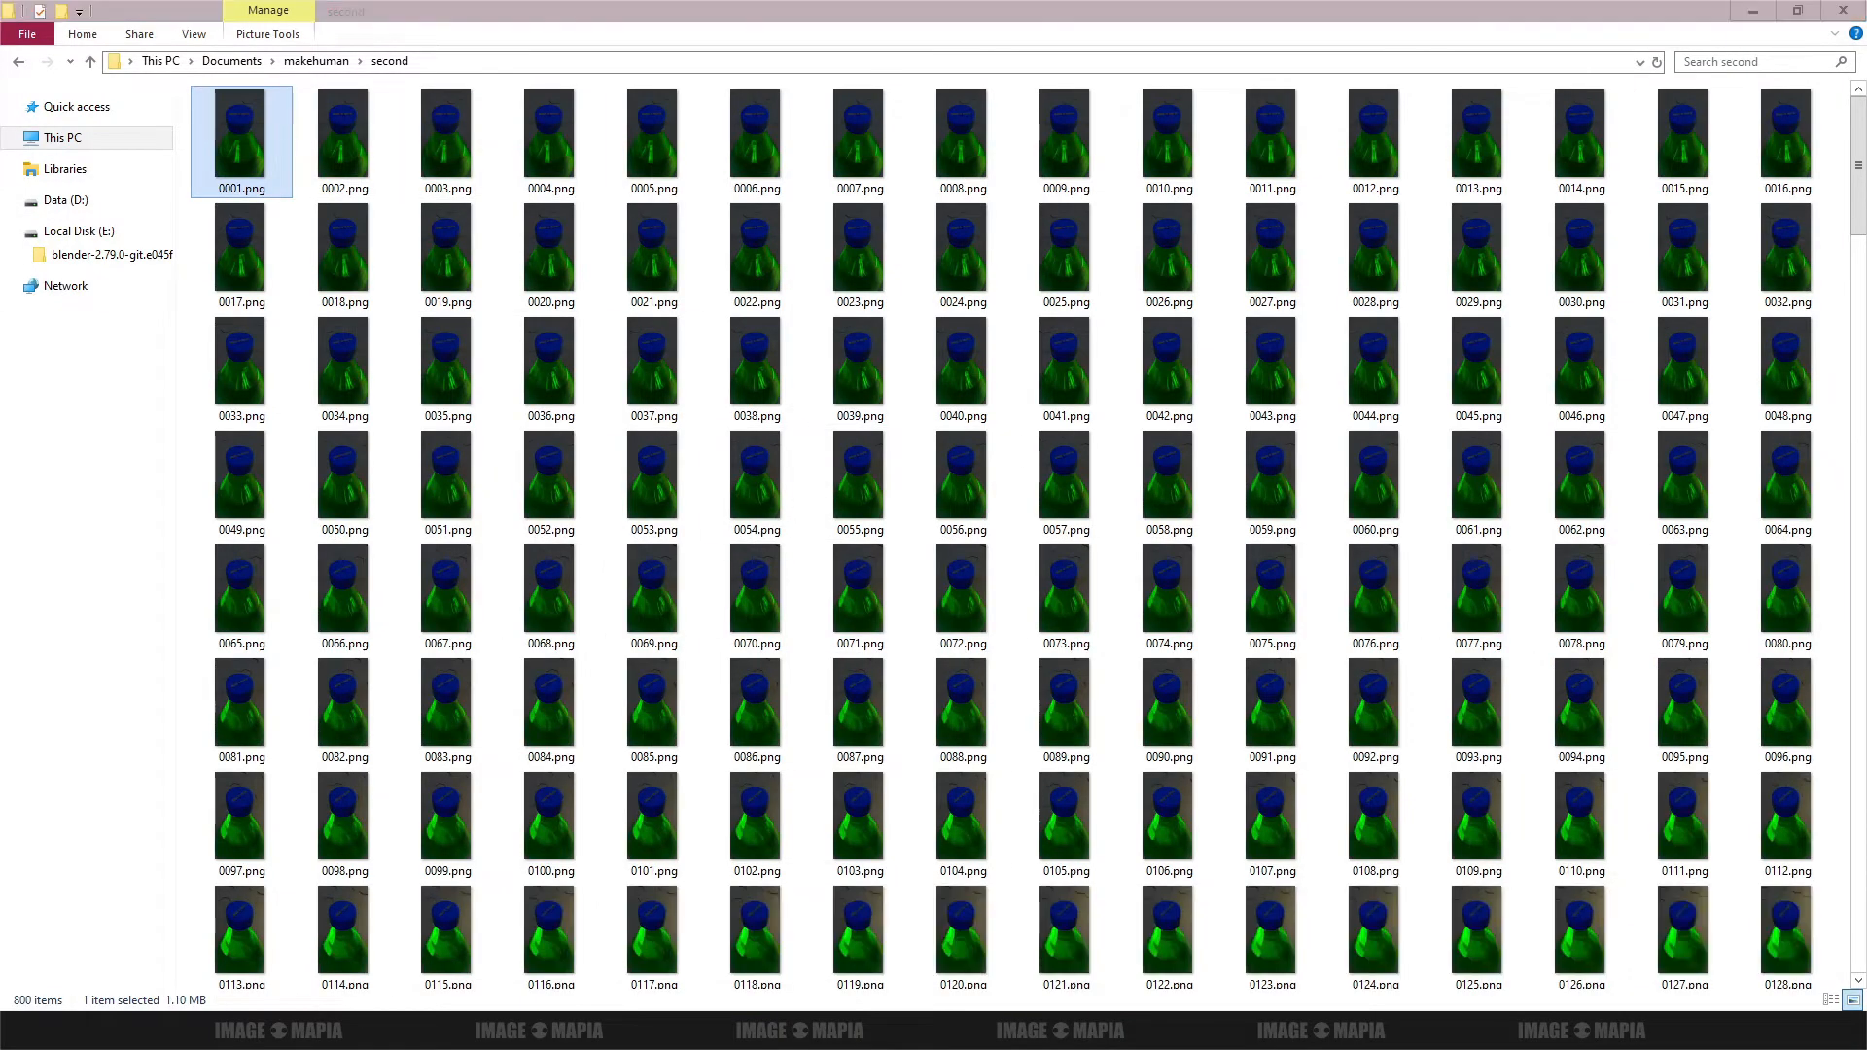
pyautogui.press('Right')
pyautogui.press('Right')
pyautogui.press('Right')
pyautogui.press('Right')
pyautogui.press('Right')
pyautogui.press('Right')
pyautogui.press('Right')
pyautogui.press('Right')
pyautogui.press('Right')
pyautogui.press('Right')
pyautogui.press('Right')
pyautogui.press('Right')
pyautogui.press('Right')
pyautogui.press('Right')
pyautogui.press('Right')
pyautogui.press('Right')
pyautogui.press('Right')
pyautogui.press('Right')
pyautogui.press('Right')
pyautogui.press('Right')
pyautogui.press('Right')
pyautogui.press('Right')
pyautogui.press('Right')
pyautogui.press('Right')
pyautogui.press('Right')
pyautogui.press('Right')
pyautogui.press('Right')
pyautogui.press('Right')
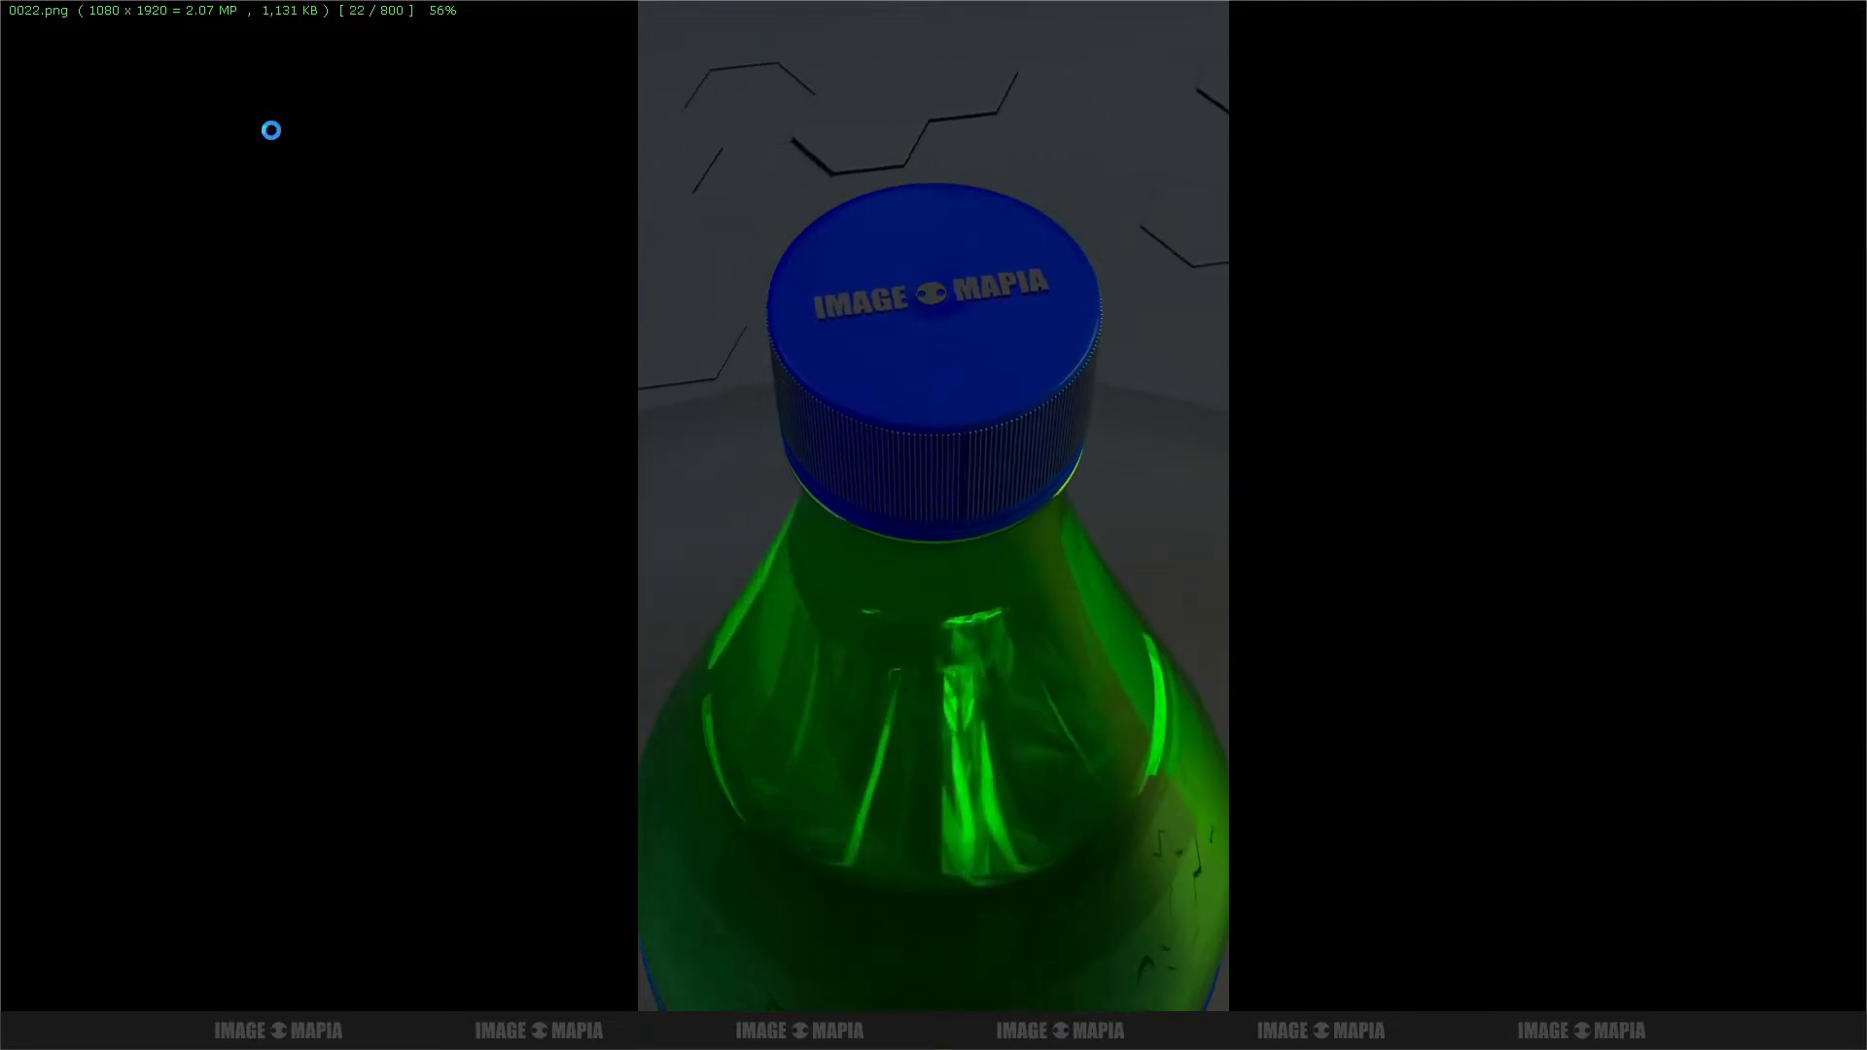
pyautogui.press('Right')
pyautogui.press('Right')
pyautogui.press('Right')
pyautogui.press('Right')
pyautogui.press('Right')
pyautogui.press('Right')
pyautogui.press('Right')
pyautogui.press('Right')
pyautogui.press('Right')
pyautogui.press('Right')
pyautogui.press('Right')
pyautogui.press('Right')
pyautogui.press('Right')
pyautogui.press('Right')
pyautogui.press('Right')
pyautogui.press('Right')
pyautogui.press('Right')
pyautogui.press('Right')
pyautogui.press('Right')
pyautogui.press('Right')
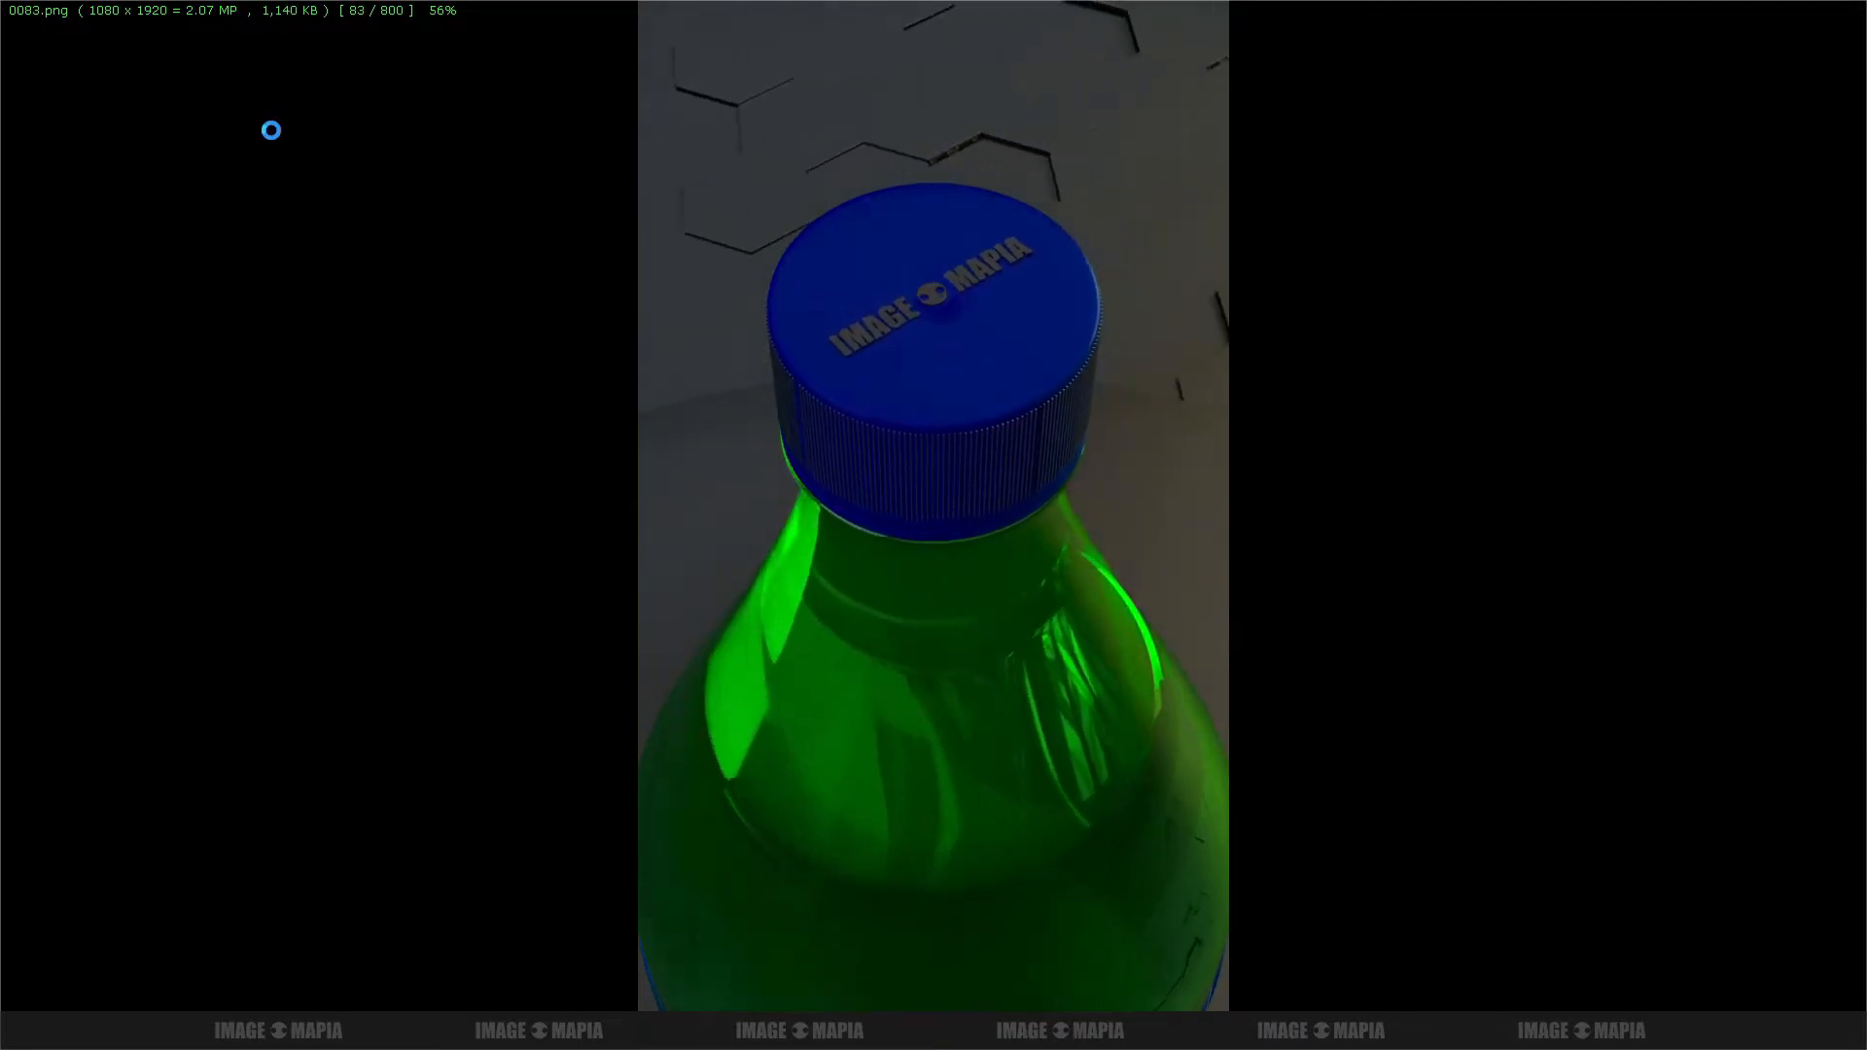
pyautogui.press('Right')
pyautogui.press('Right')
pyautogui.press('Right')
pyautogui.press('Right')
pyautogui.press('Right')
pyautogui.press('Right')
pyautogui.press('Right')
pyautogui.press('Right')
pyautogui.press('Right')
pyautogui.press('Right')
pyautogui.press('Right')
pyautogui.press('Right')
pyautogui.press('Right')
pyautogui.press('Right')
pyautogui.press('Right')
pyautogui.press('Right')
pyautogui.press('Right')
pyautogui.press('Right')
pyautogui.press('Right')
pyautogui.press('Right')
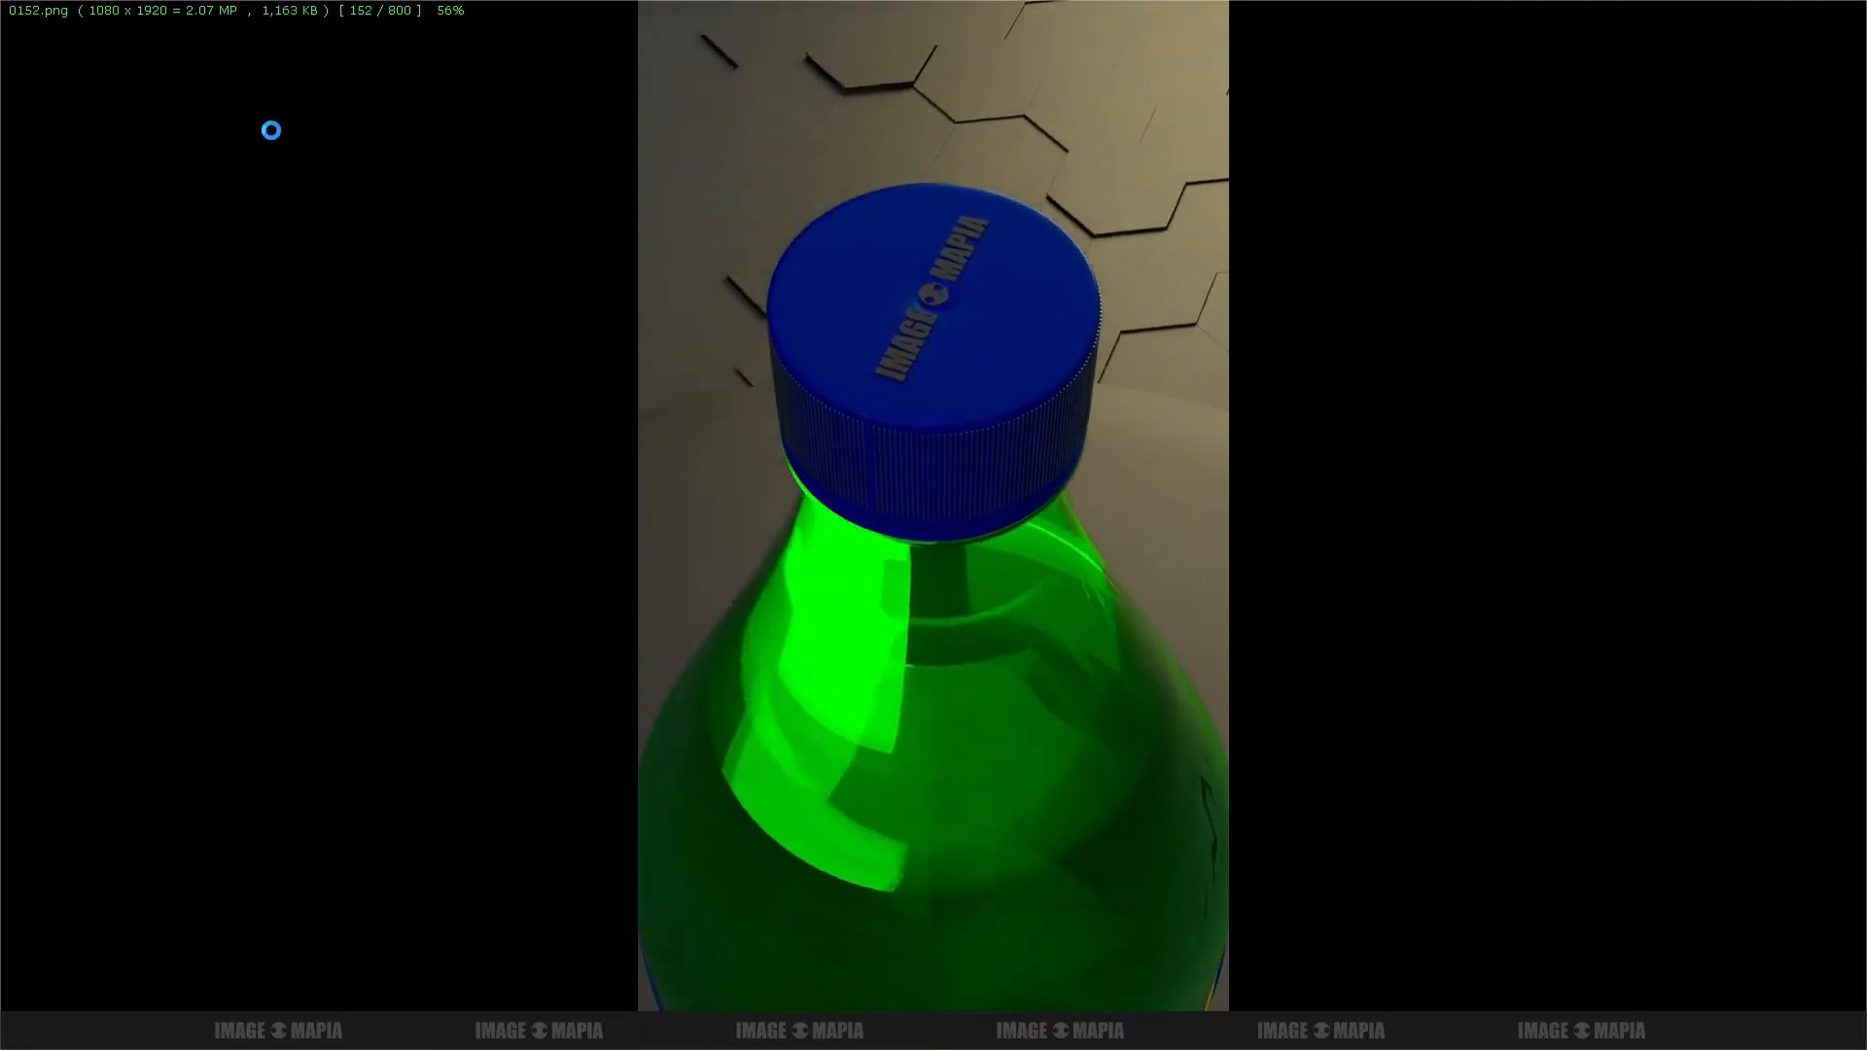
pyautogui.press('Right')
pyautogui.press('Right')
pyautogui.press('Right')
pyautogui.press('Right')
pyautogui.press('Right')
pyautogui.press('Right')
pyautogui.press('Right')
pyautogui.press('Right')
pyautogui.press('Right')
pyautogui.press('Right')
pyautogui.press('Right')
pyautogui.press('Right')
pyautogui.press('Right')
pyautogui.press('Right')
pyautogui.press('Right')
pyautogui.press('Right')
pyautogui.press('Right')
pyautogui.press('Right')
pyautogui.press('Right')
pyautogui.press('Right')
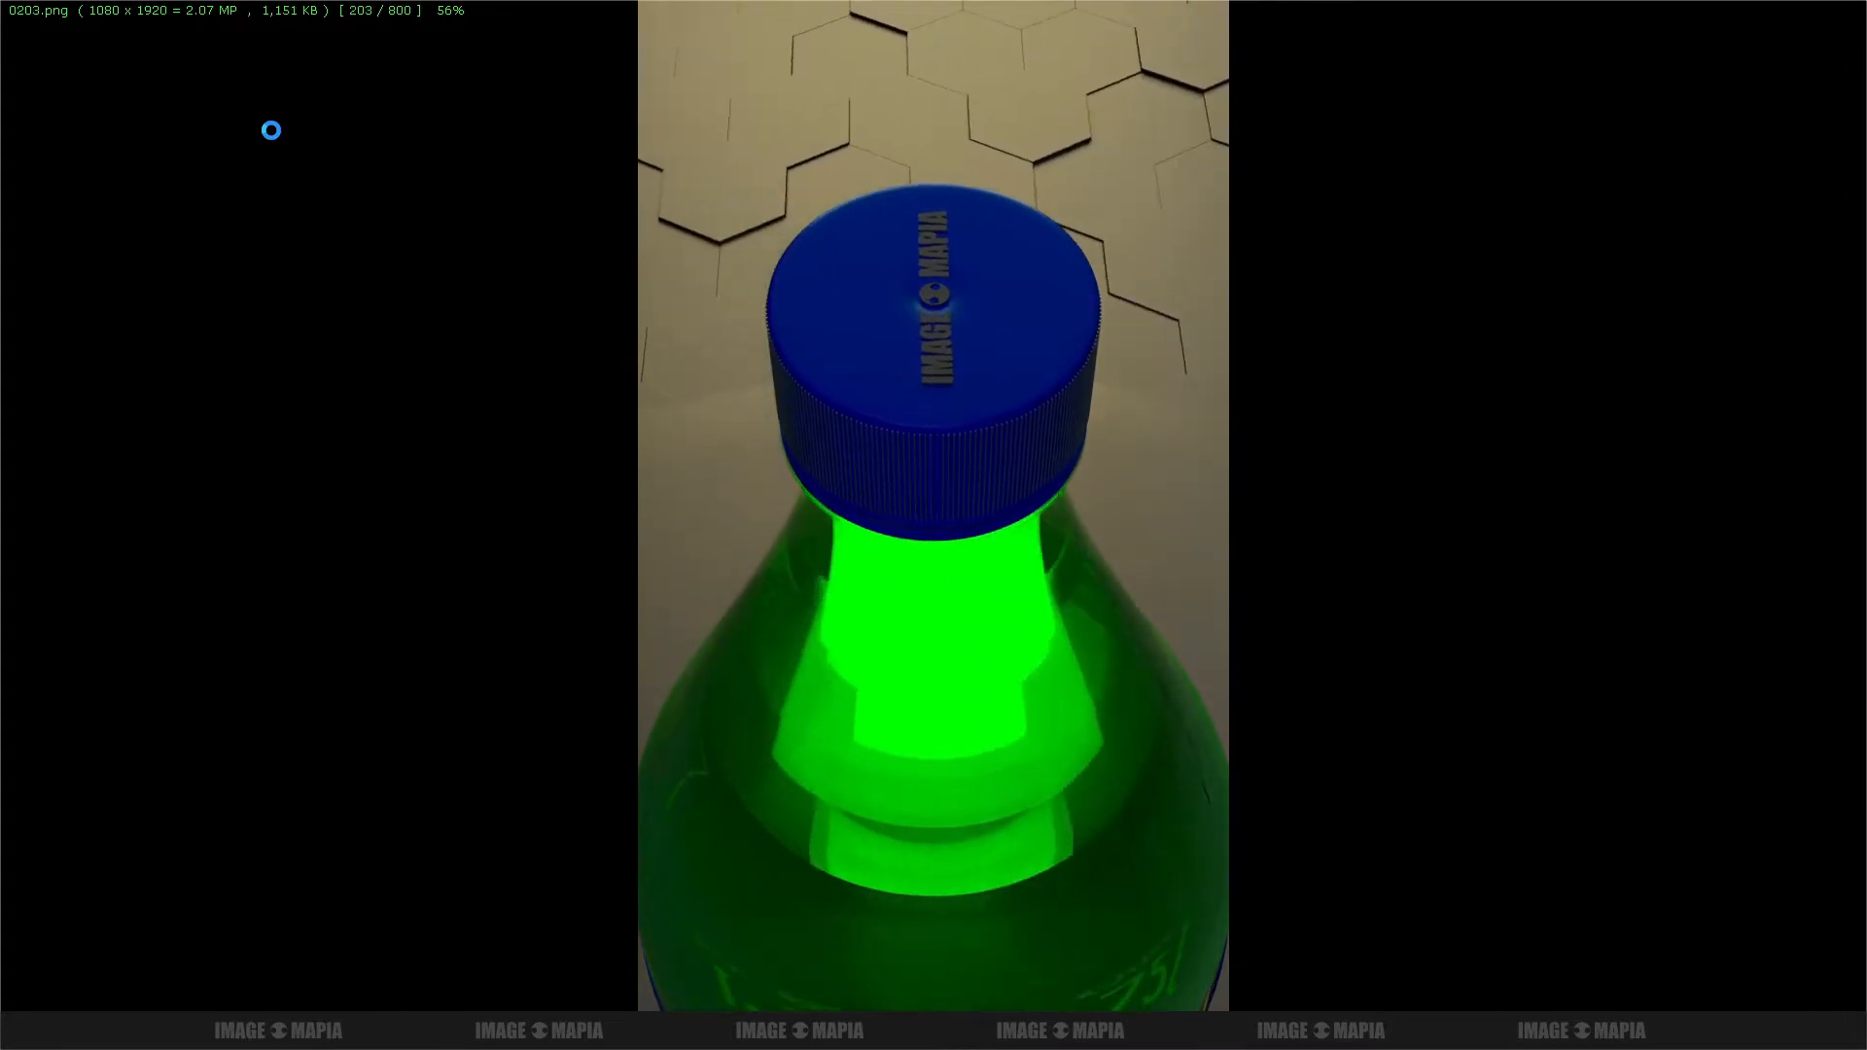
pyautogui.press('Right')
pyautogui.press('Right')
pyautogui.press('Right')
pyautogui.press('Right')
pyautogui.press('Right')
pyautogui.press('Right')
pyautogui.press('Right')
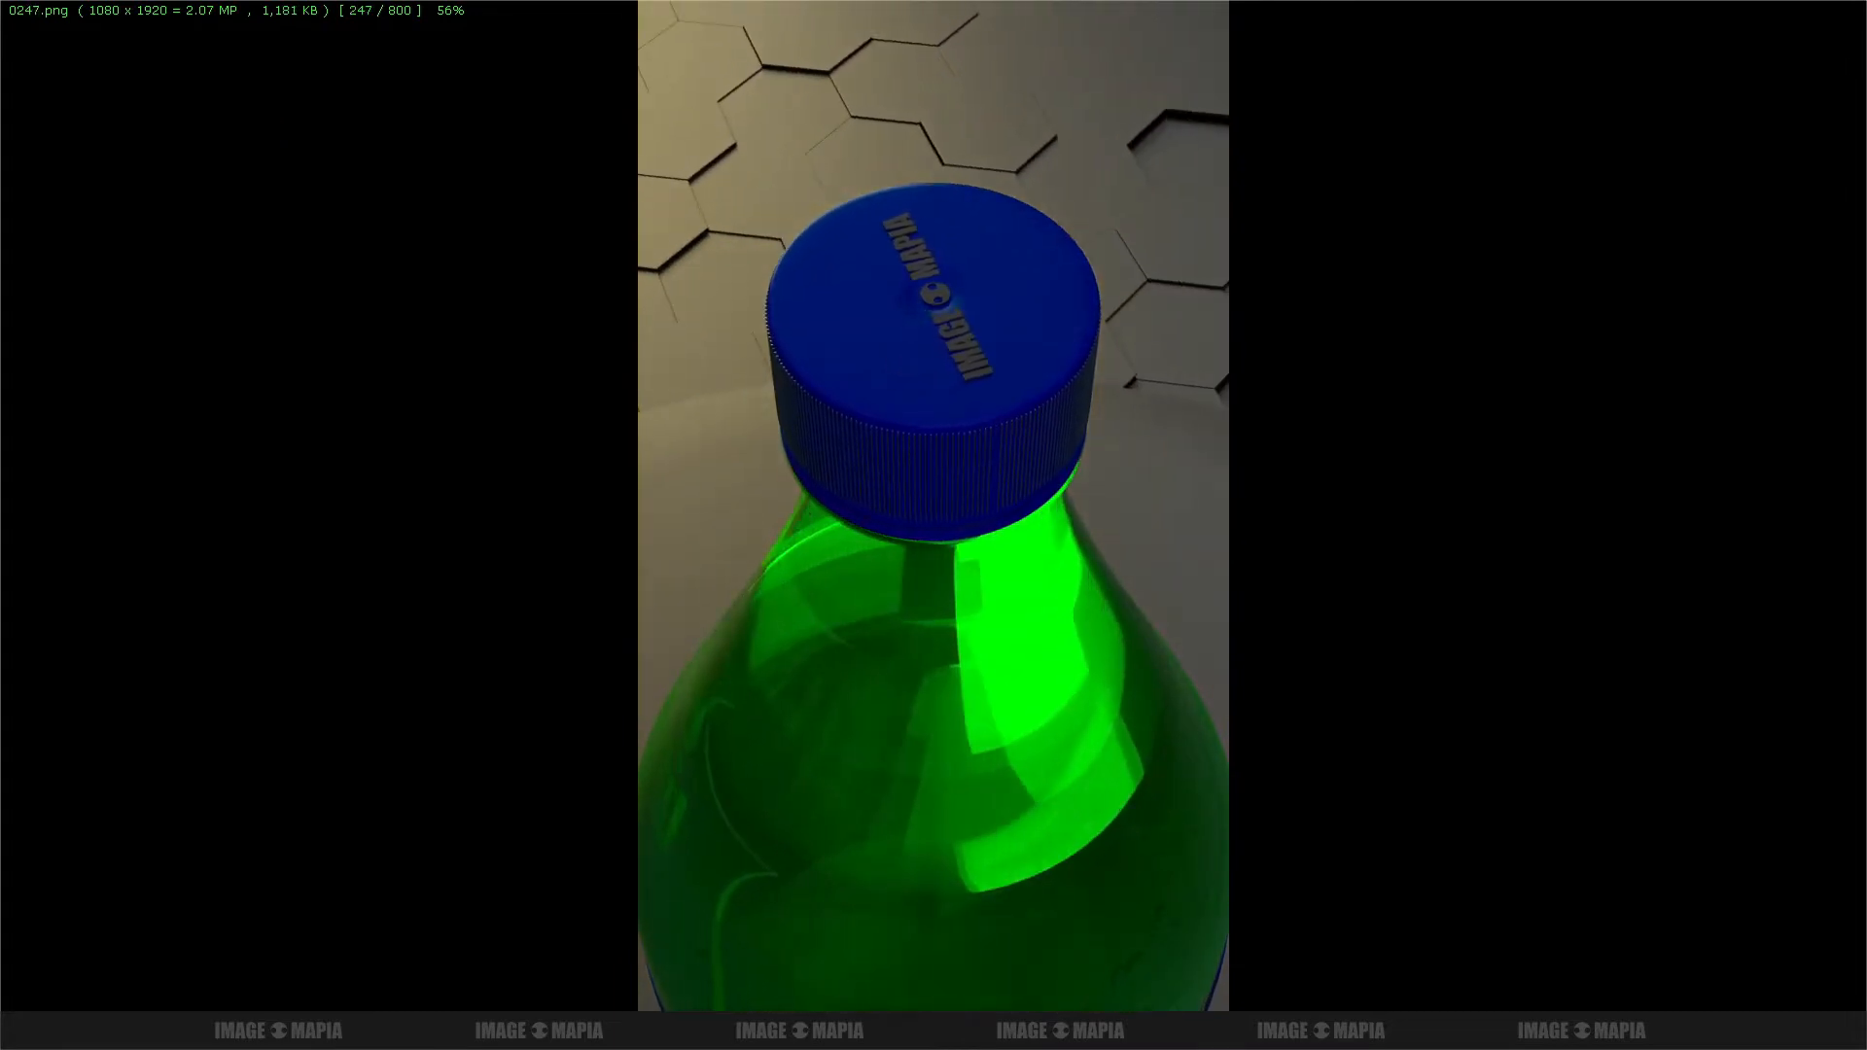
pyautogui.press('Escape')
pyautogui.press('BackSpace')
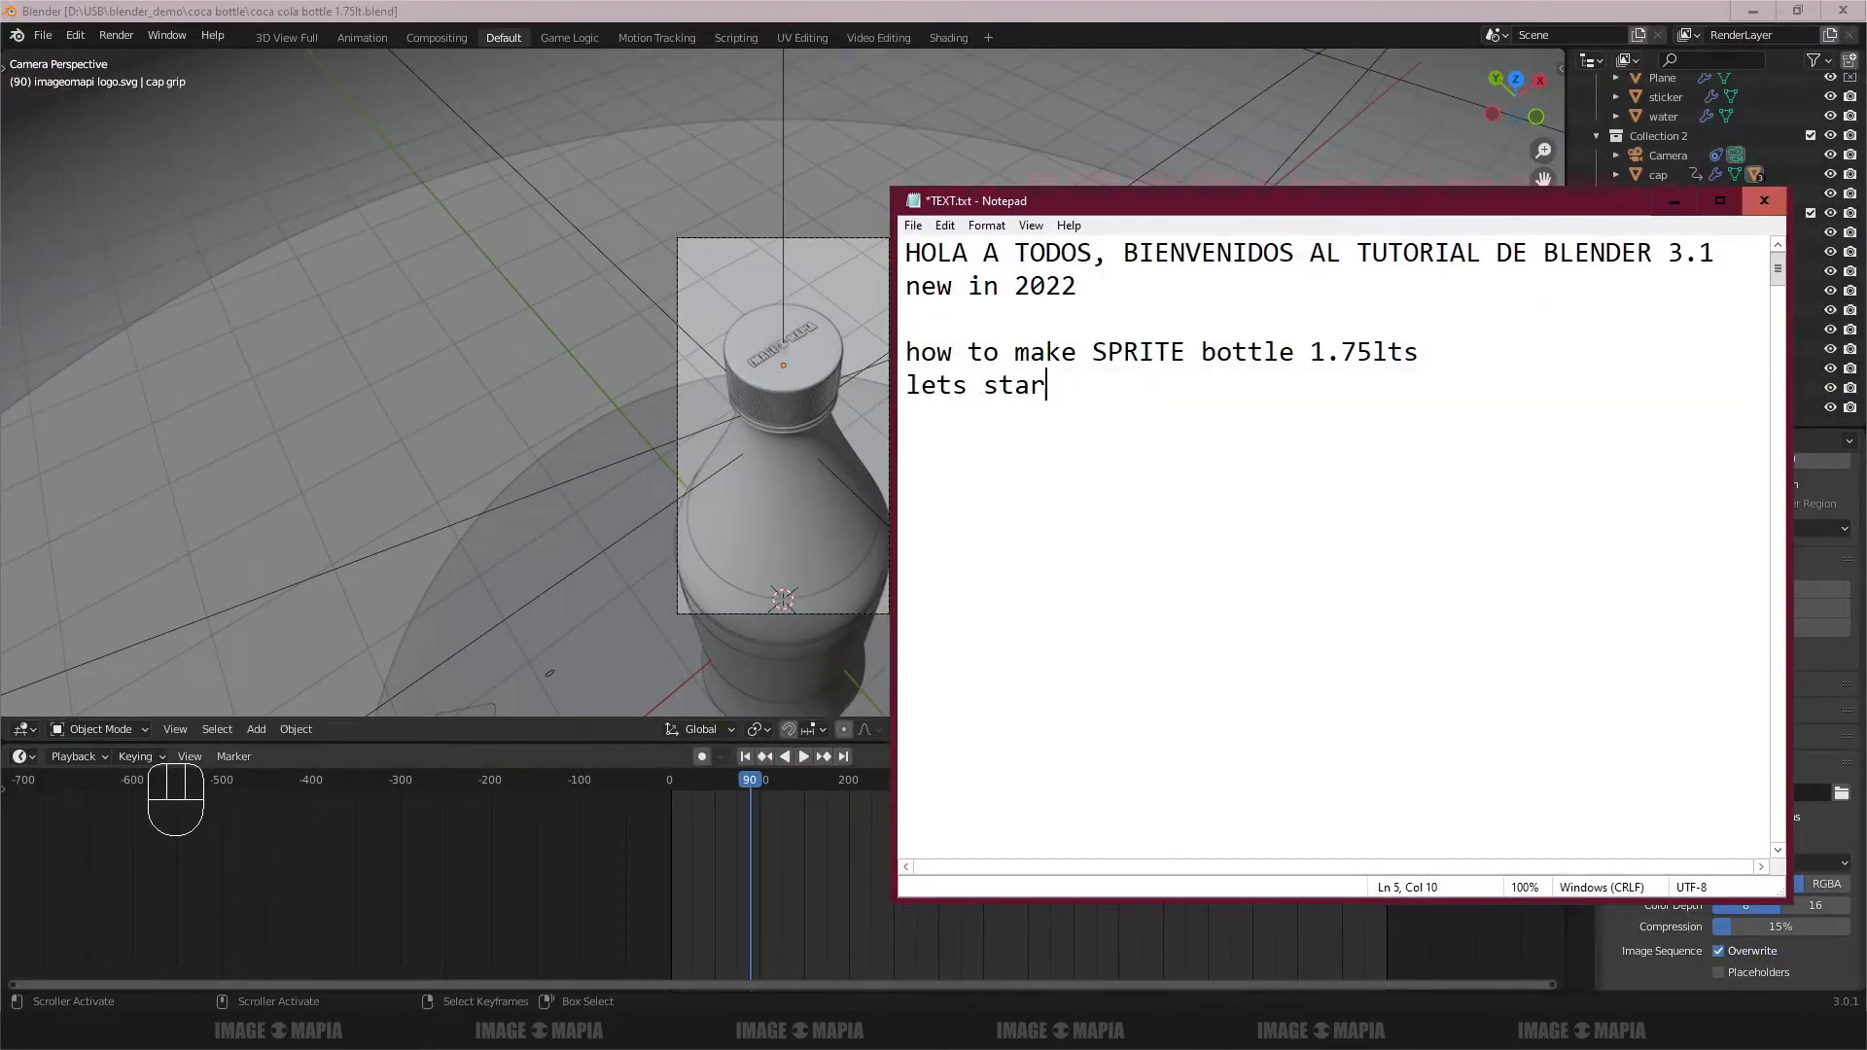
# Step: Bring Blender to the front, enlarge the 3D viewport over the timeline and examine the bottle's cap, neck and shoulder up close
pyautogui.click(1666, 205)
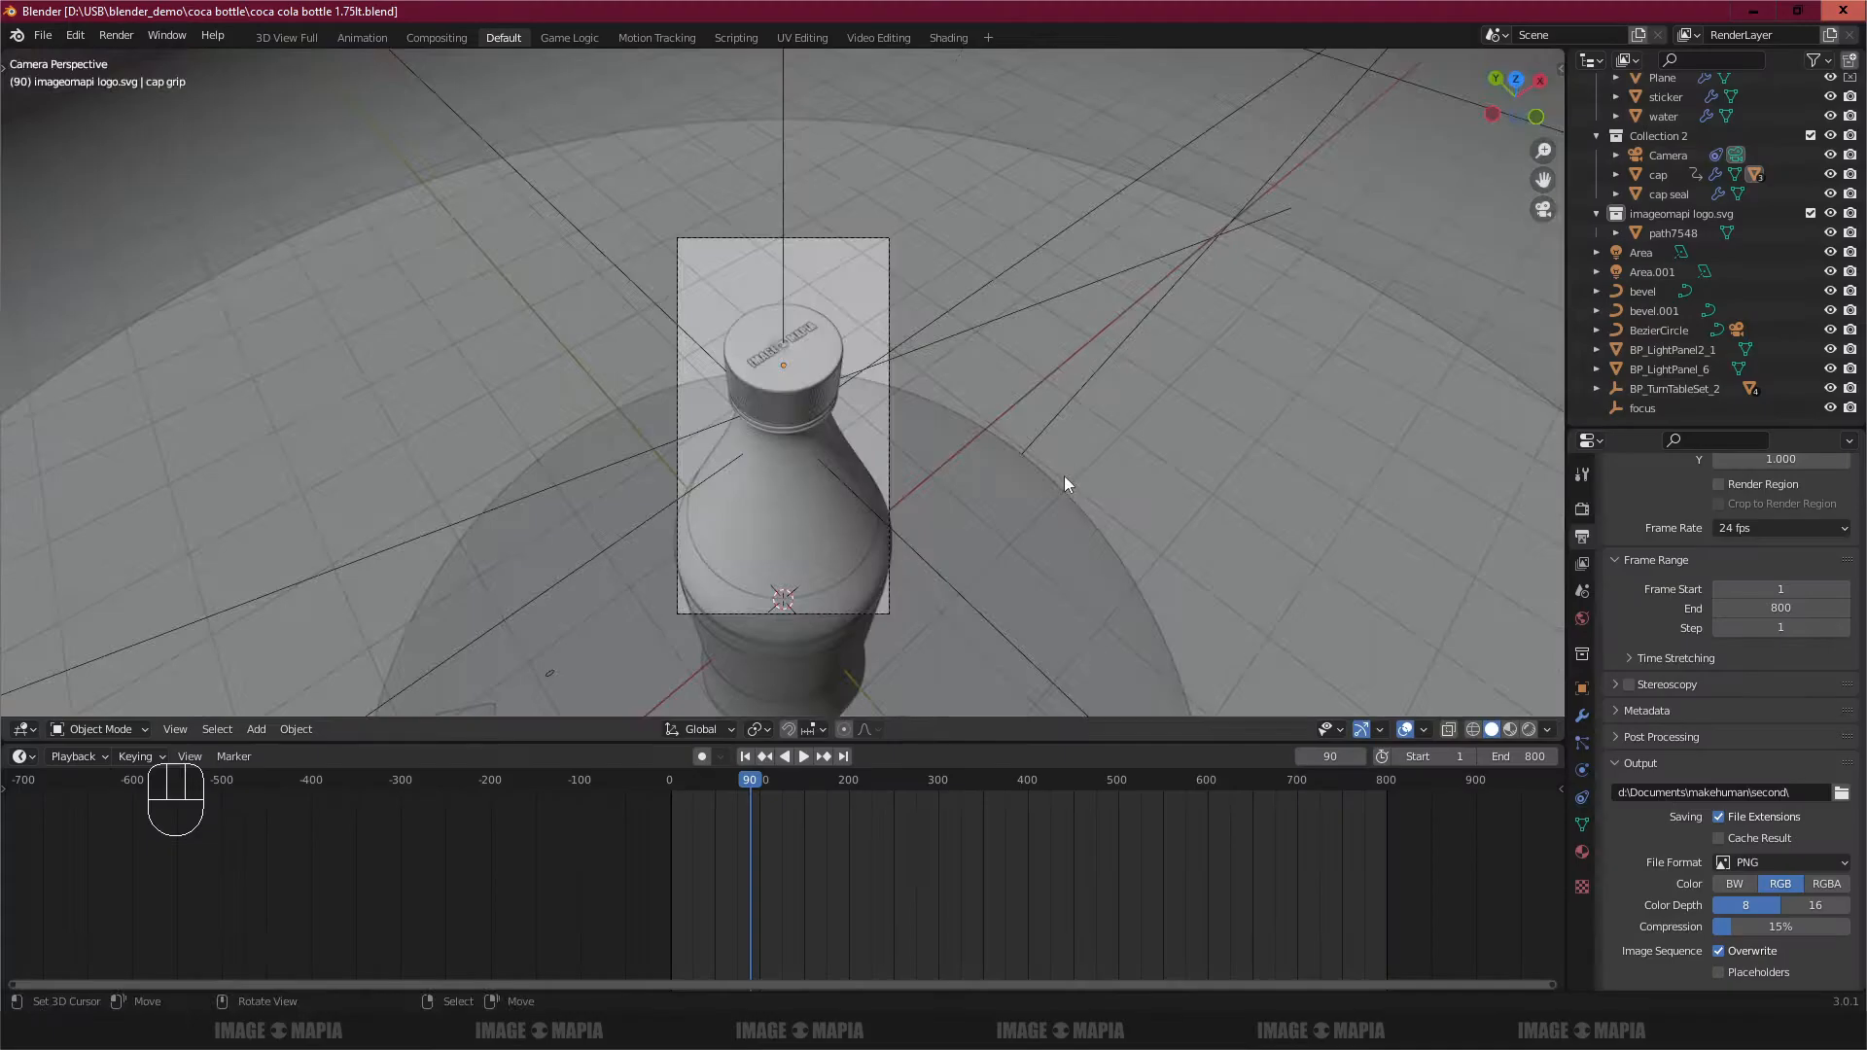
pyautogui.moveTo(1064, 476); pyautogui.dragTo(790, 414, button='middle')
pyautogui.scroll(4, 791, 414)
pyautogui.moveTo(1041, 739); pyautogui.dragTo(1042, 842)
pyautogui.keyDown('shift'); pyautogui.moveTo(775, 542); pyautogui.dragTo(809, 399, button='middle'); pyautogui.keyUp('shift')
pyautogui.scroll(-1, 850, 476)
pyautogui.scroll(1, 850, 476)
pyautogui.keyDown('shift'); pyautogui.moveTo(909, 307); pyautogui.dragTo(923, 406, button='middle'); pyautogui.keyUp('shift')
pyautogui.scroll(3, 874, 435)
# Step: Show the TEXT.txt tutorial notes in Notepad, then return to Blender and view the whole bottle
pyautogui.click(778, 1030)
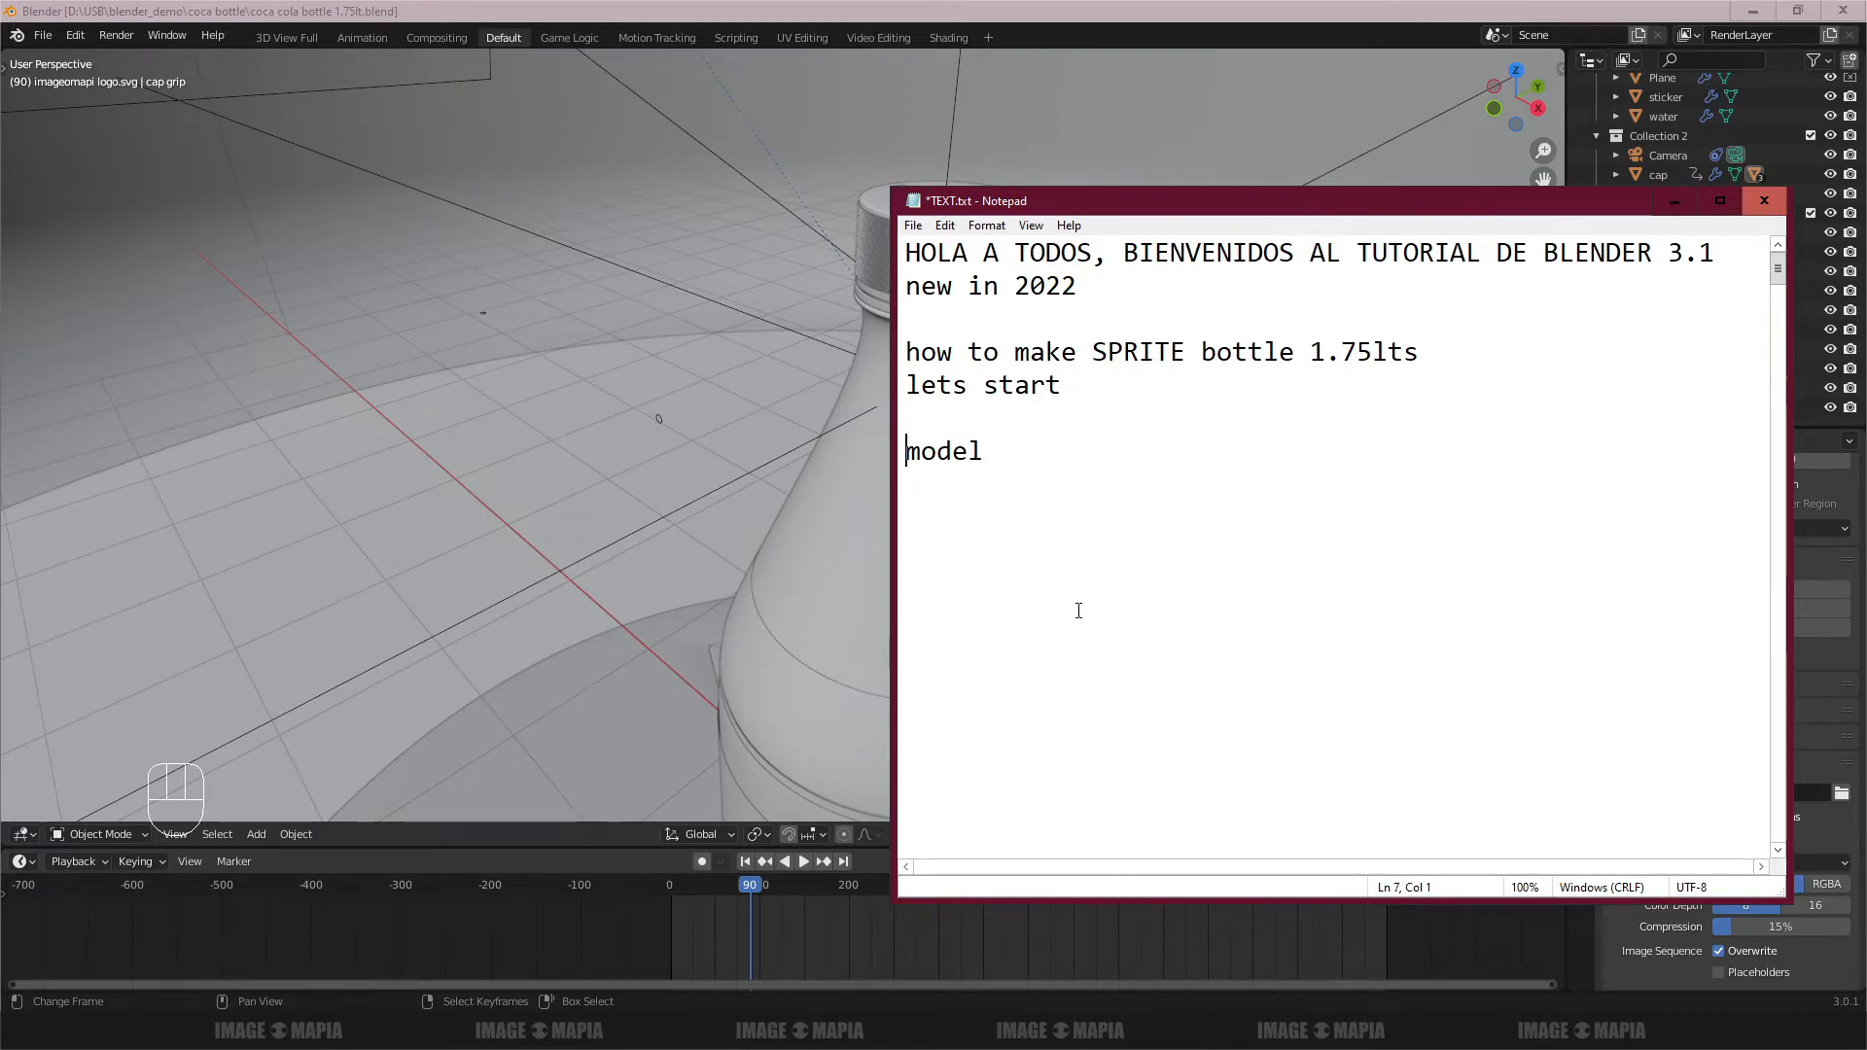
pyautogui.click(1674, 203)
pyautogui.scroll(-6, 1070, 424)
pyautogui.moveTo(1070, 424); pyautogui.dragTo(986, 449, button='middle')
pyautogui.scroll(3, 890, 456)
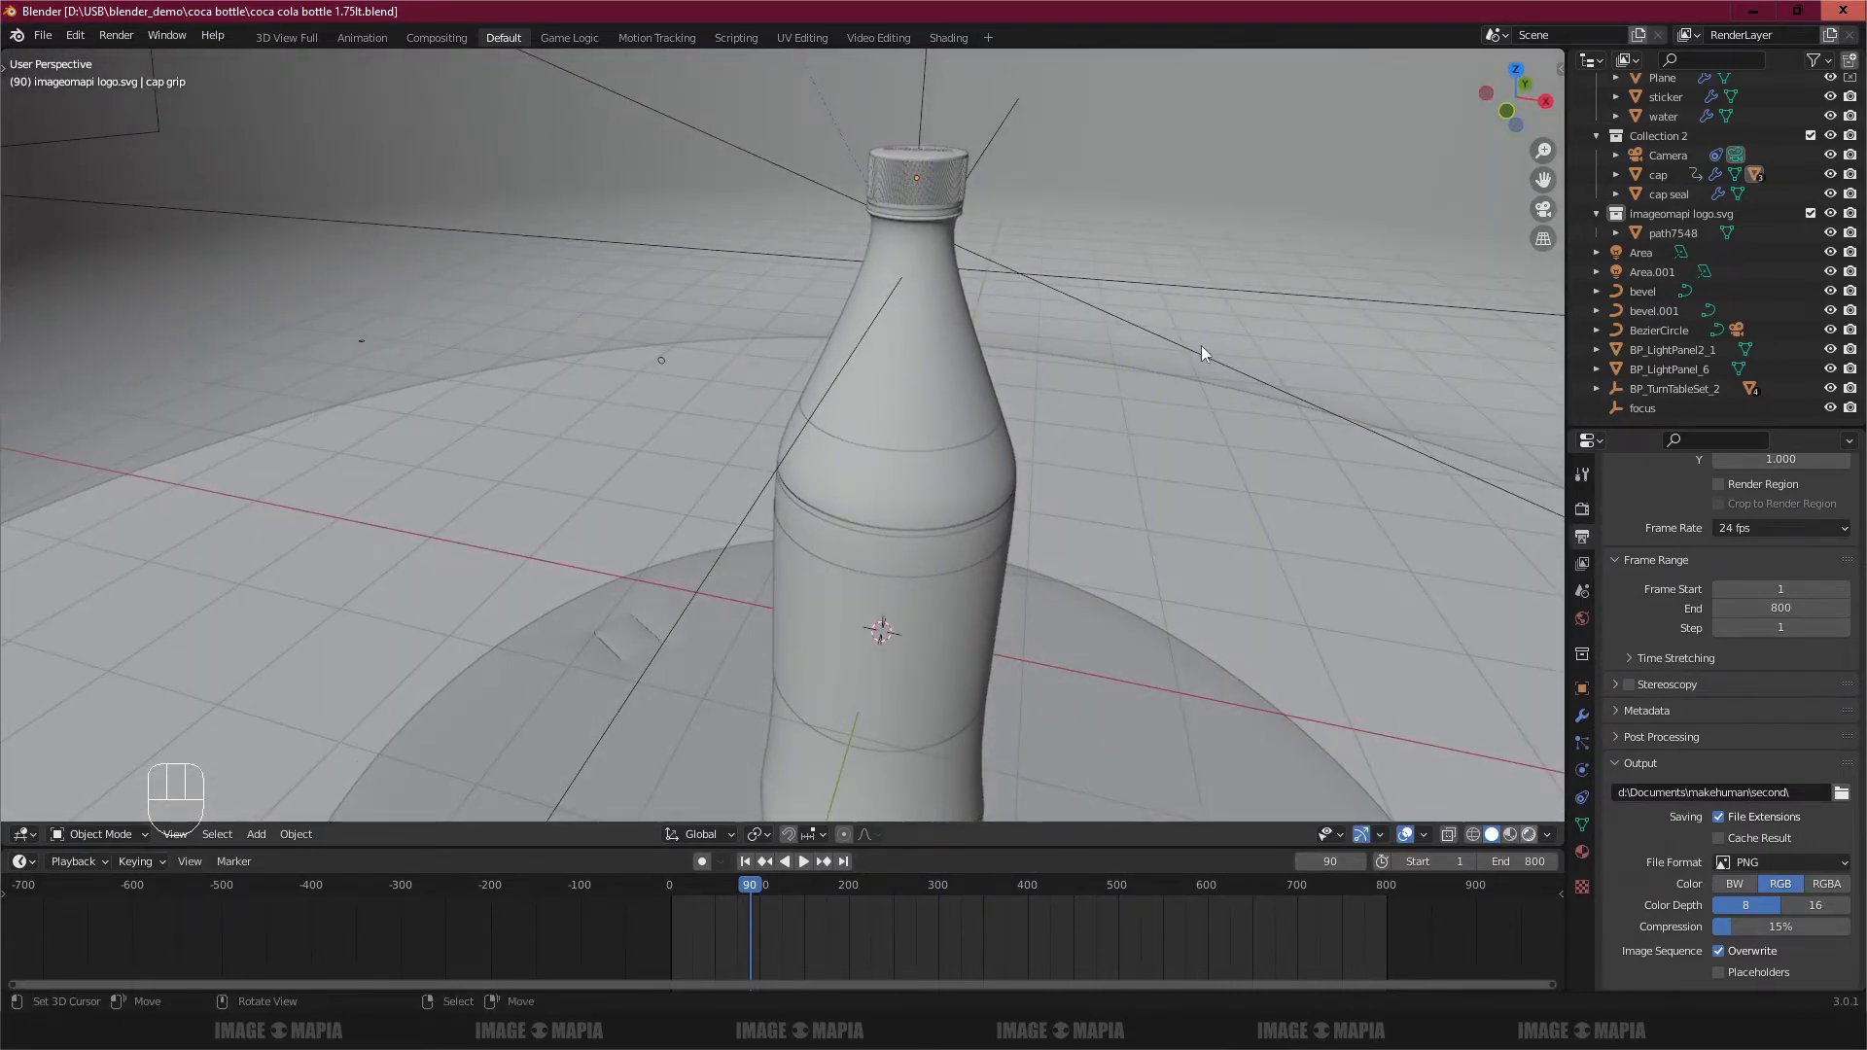
# Step: Preview the bottle in rendered viewport shading and return the viewport to solid shading
pyautogui.hotkey('shift', 'z')
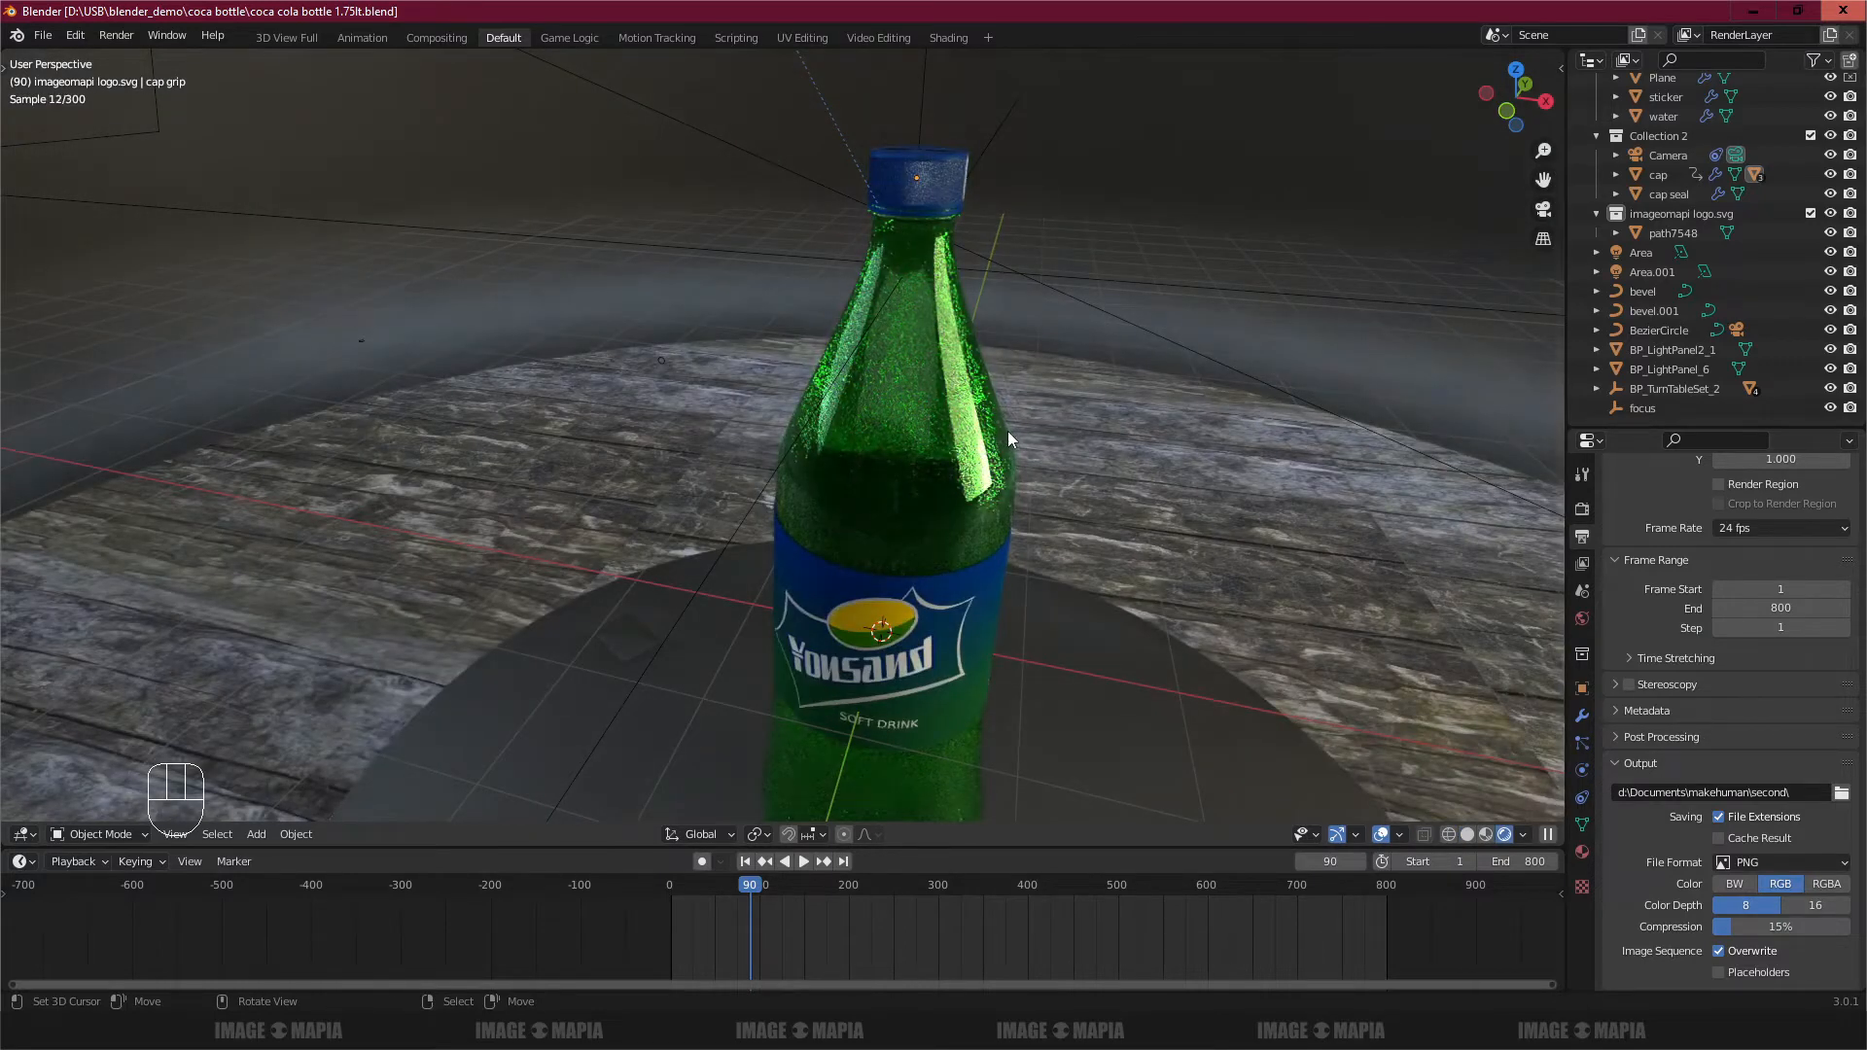
pyautogui.click(1485, 834)
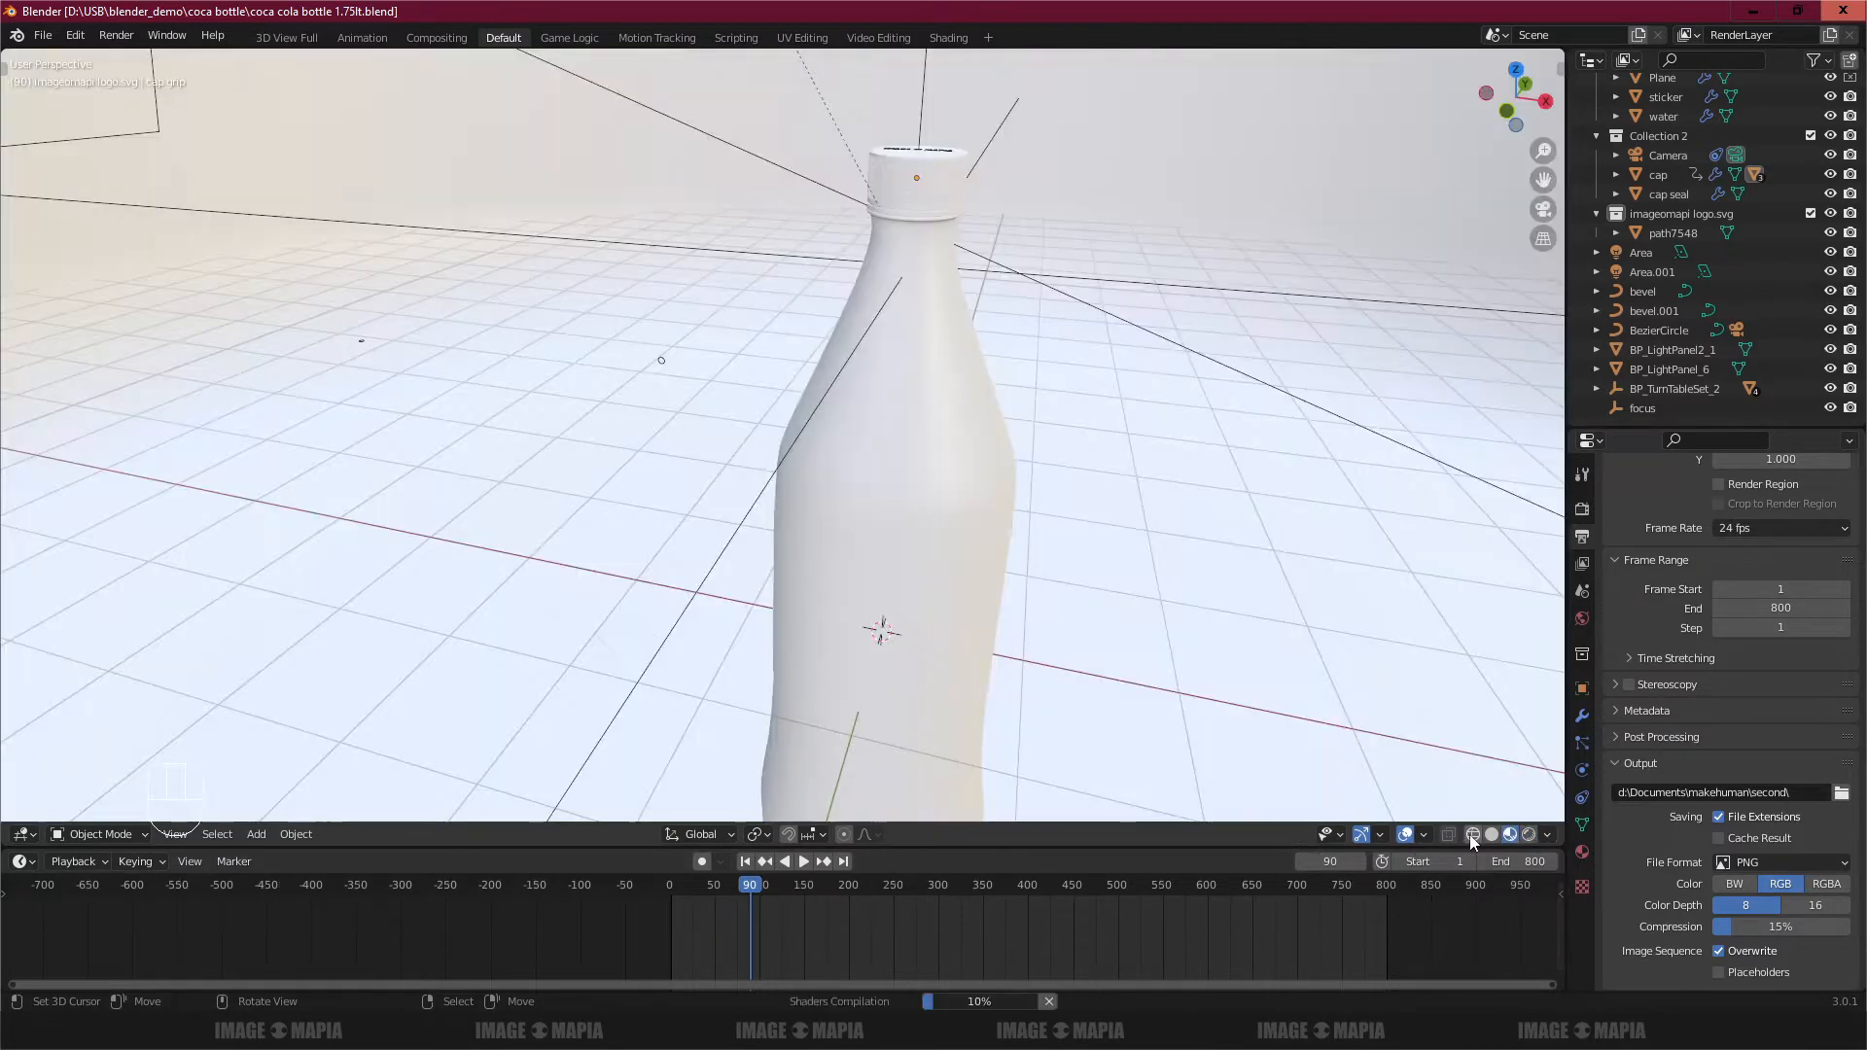
pyautogui.click(1491, 834)
pyautogui.scroll(1, 903, 309)
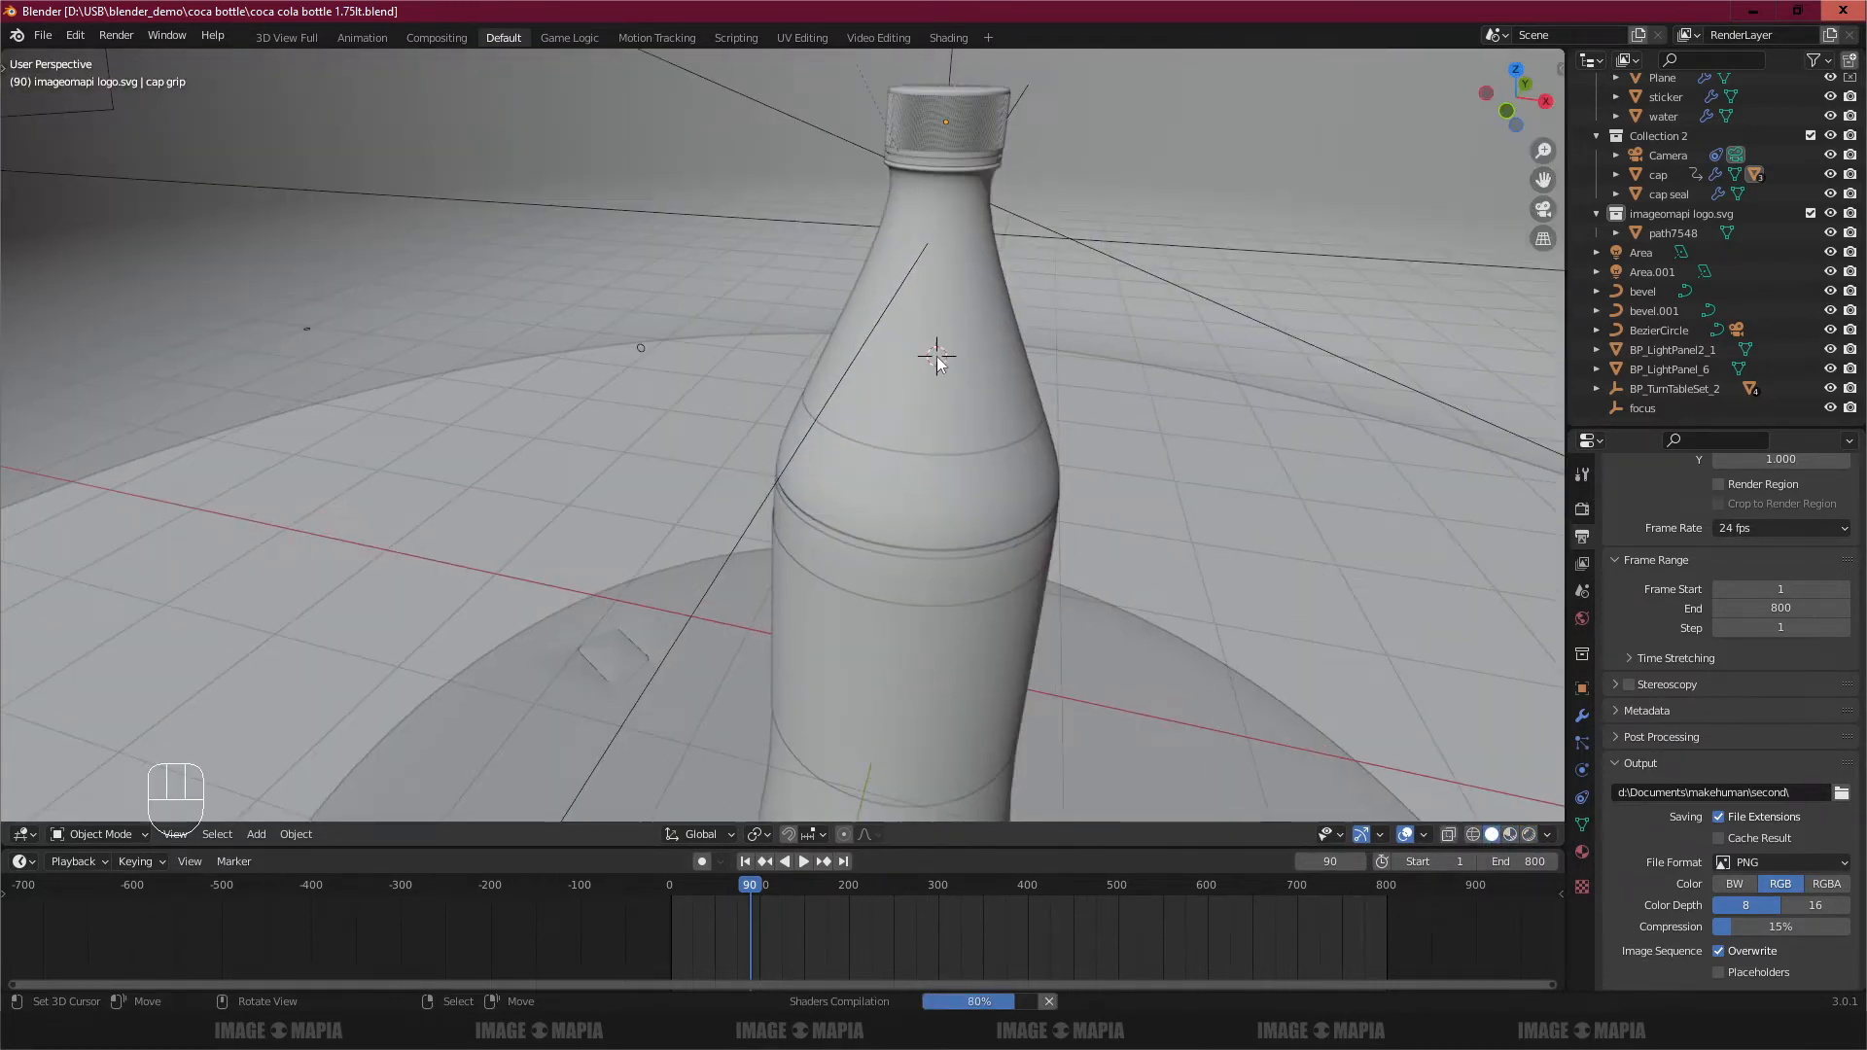
pyautogui.scroll(-3, 924, 401)
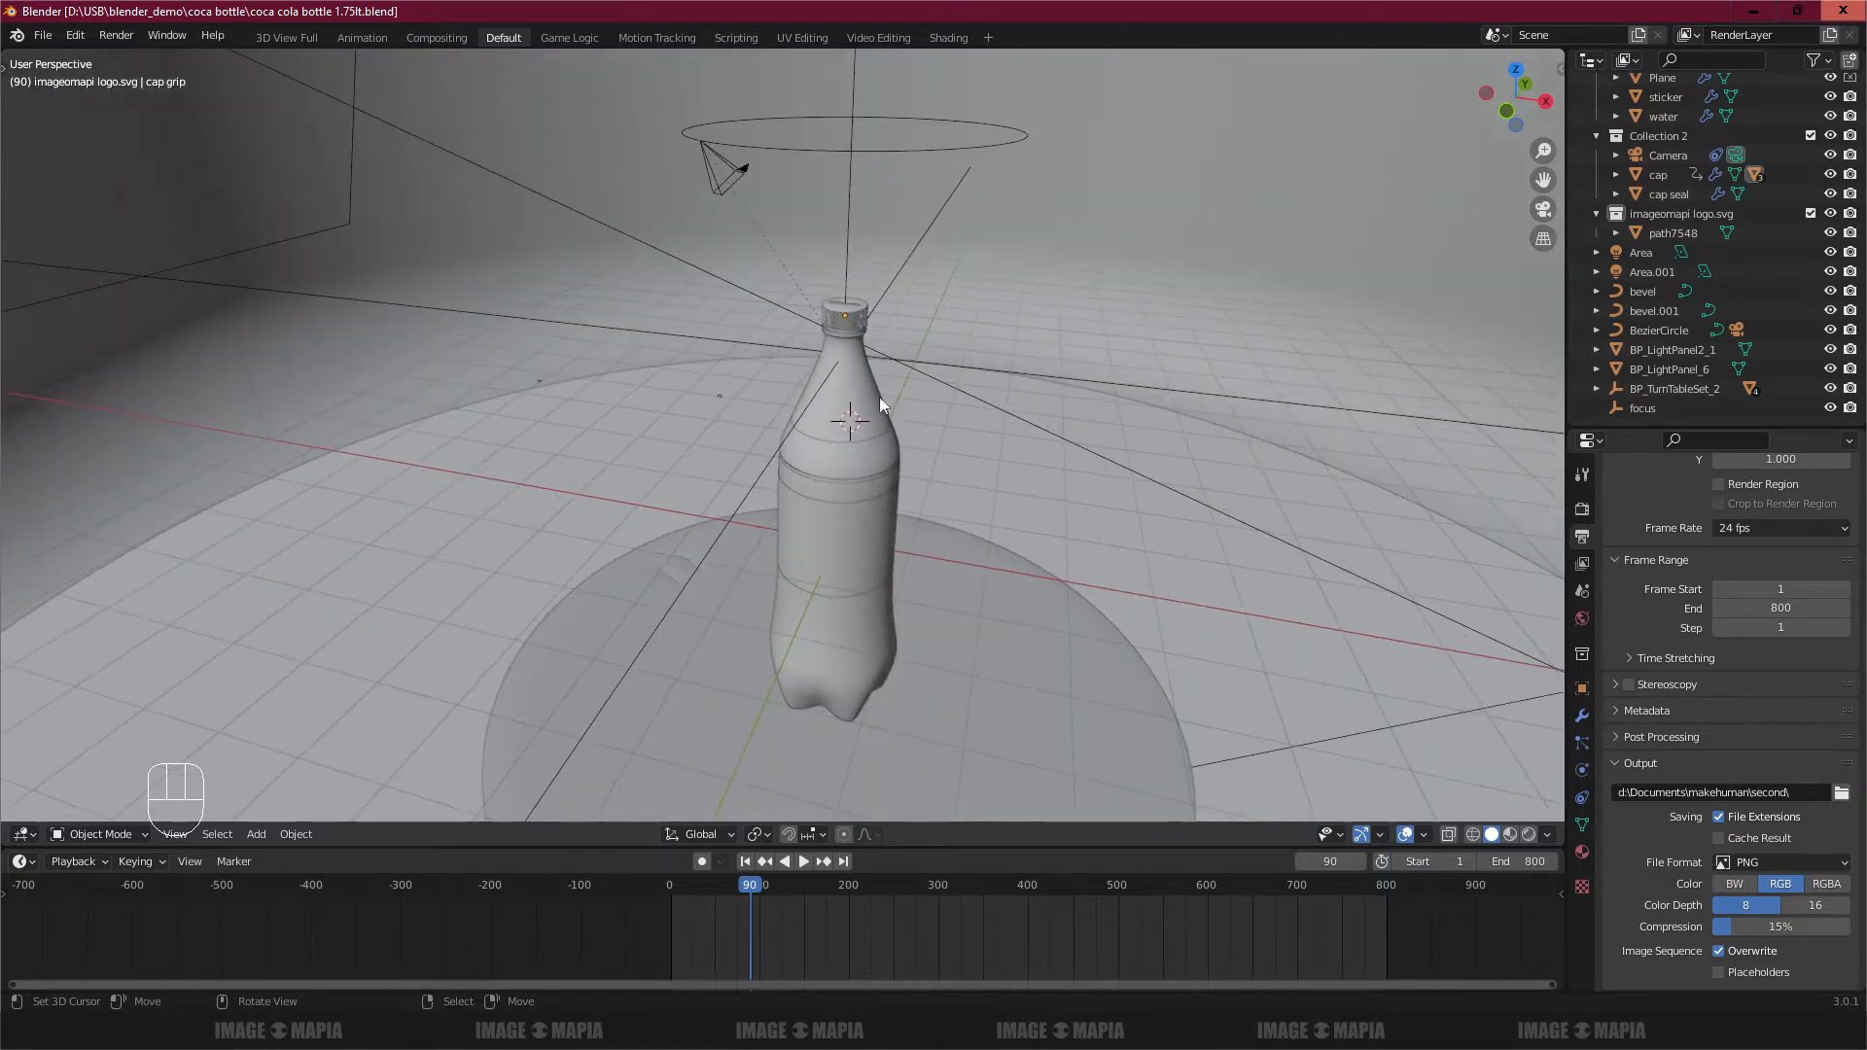
pyautogui.scroll(5, 849, 388)
pyautogui.scroll(-5, 853, 387)
# Step: Hide the bottle body and the water inside it, leaving the label sleeve and cap visible
pyautogui.click(854, 378)
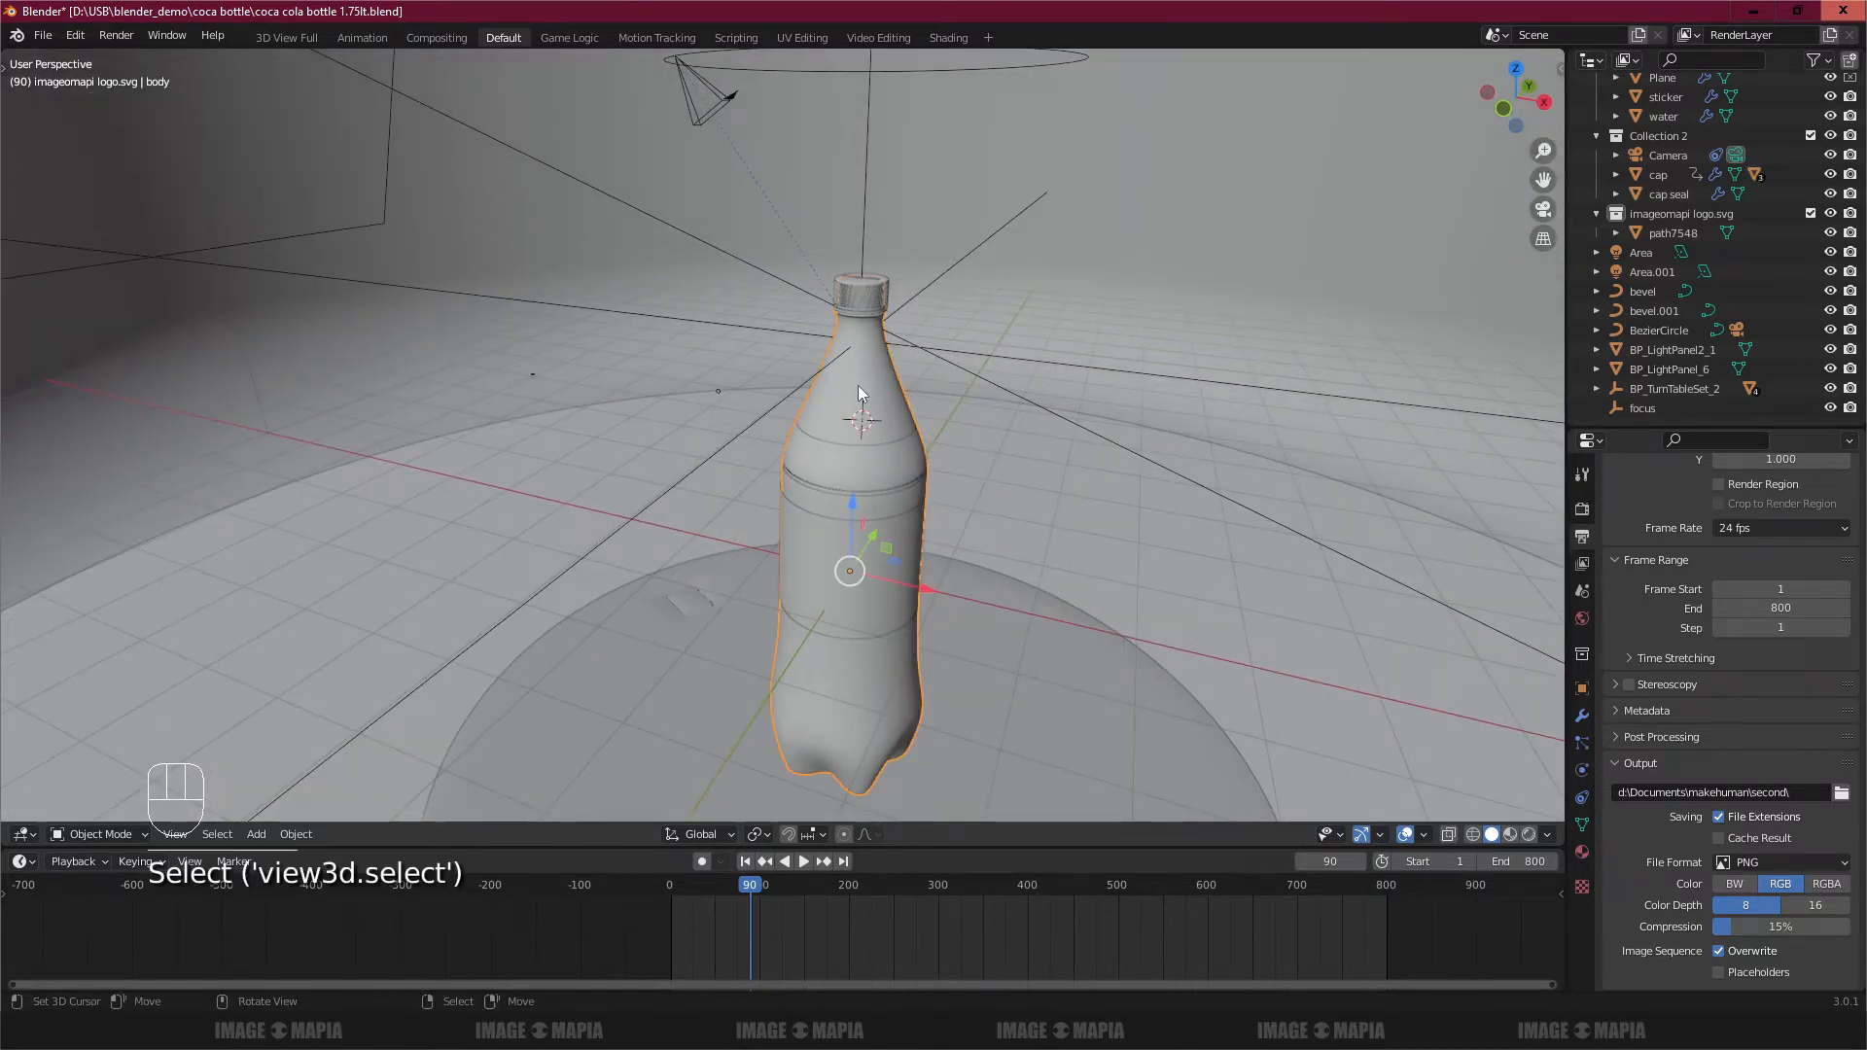
pyautogui.scroll(1, 858, 385)
pyautogui.scroll(-1, 858, 384)
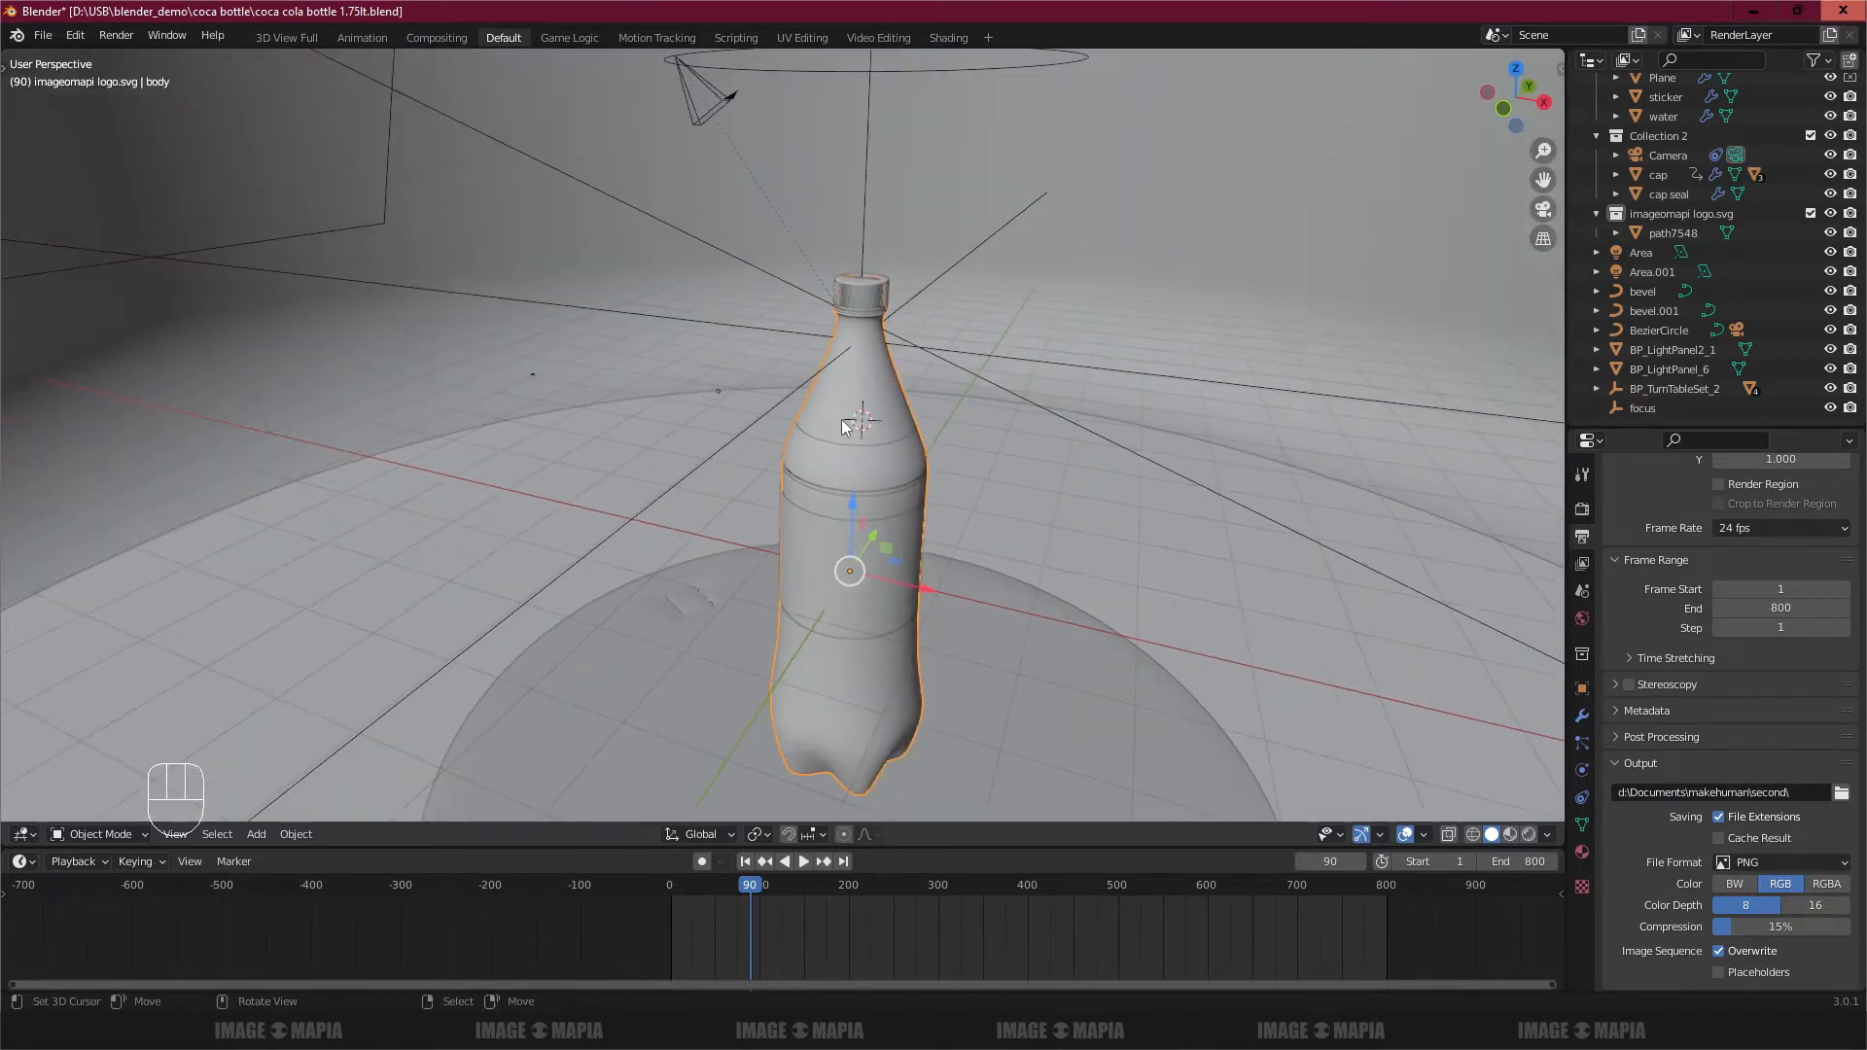
pyautogui.press('h')
pyautogui.scroll(3, 877, 463)
pyautogui.click(971, 440)
pyautogui.rightClick(920, 438)
pyautogui.press('g')
pyautogui.rightClick(920, 438)
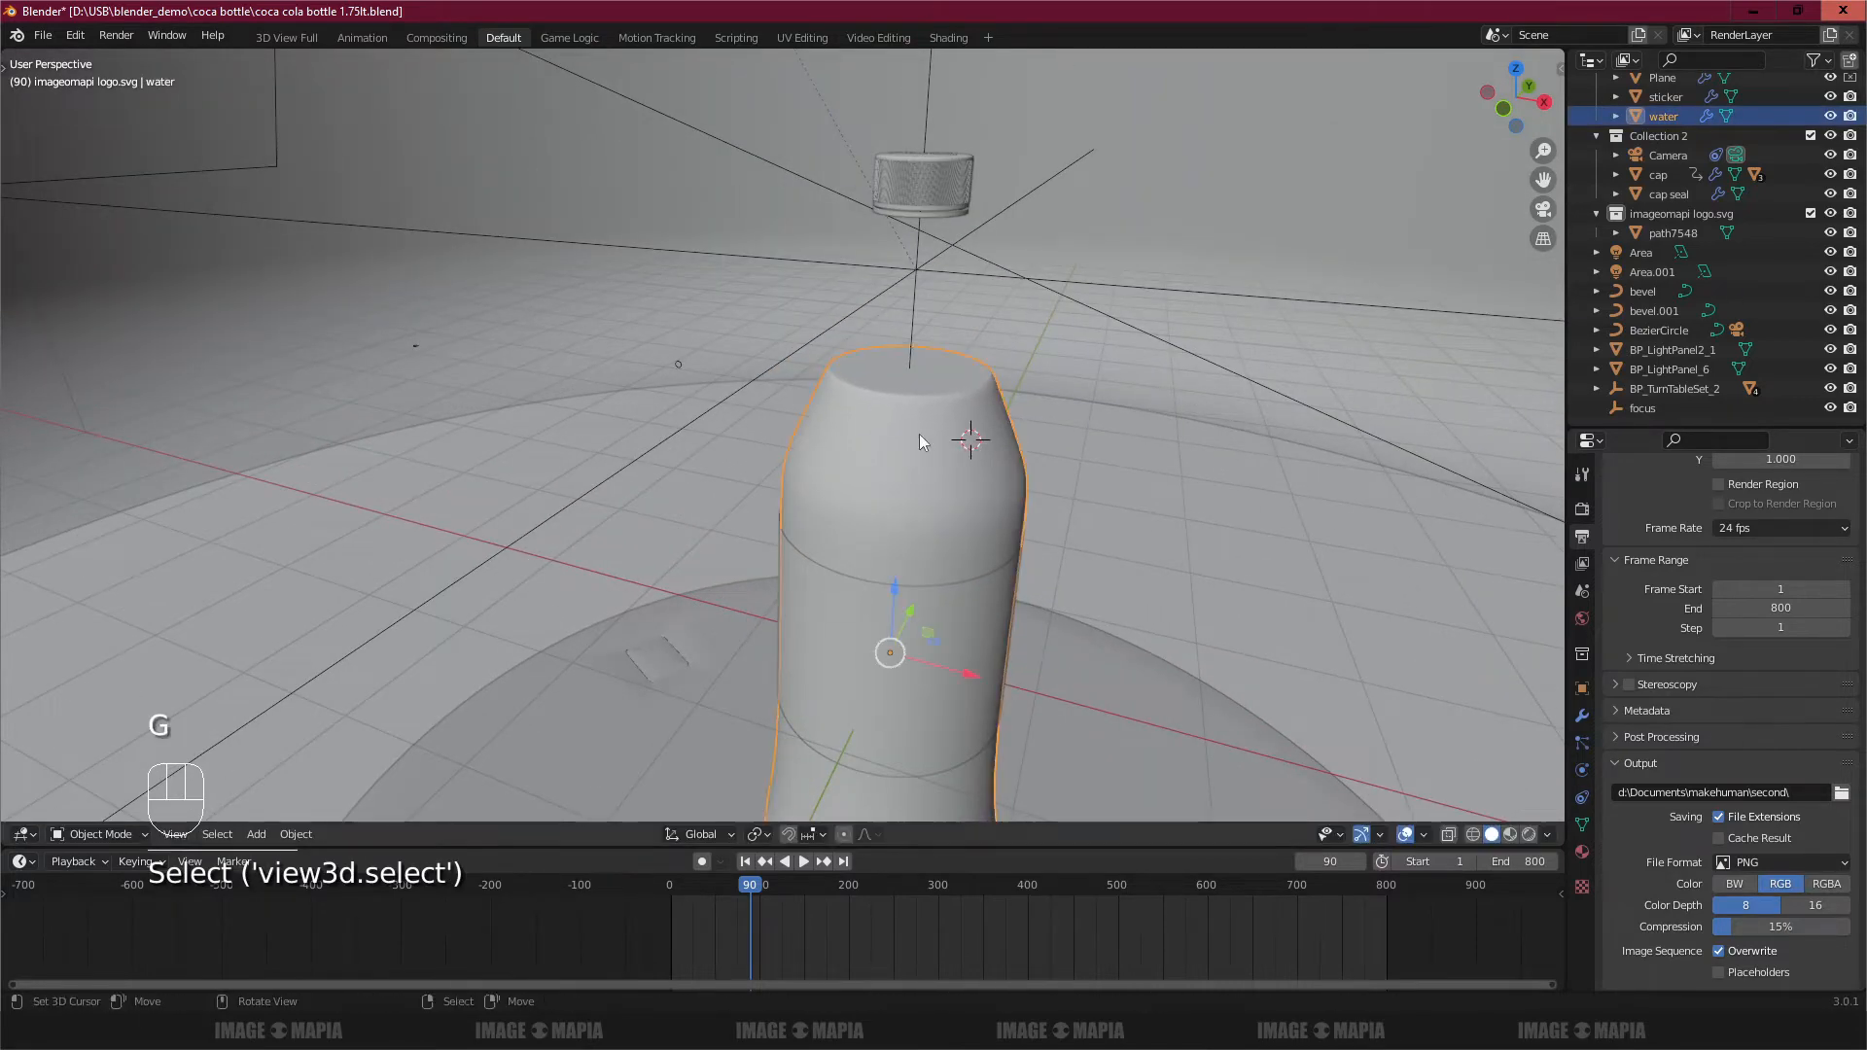
pyautogui.press('h')
pyautogui.moveTo(909, 591); pyautogui.dragTo(880, 537, button='middle')
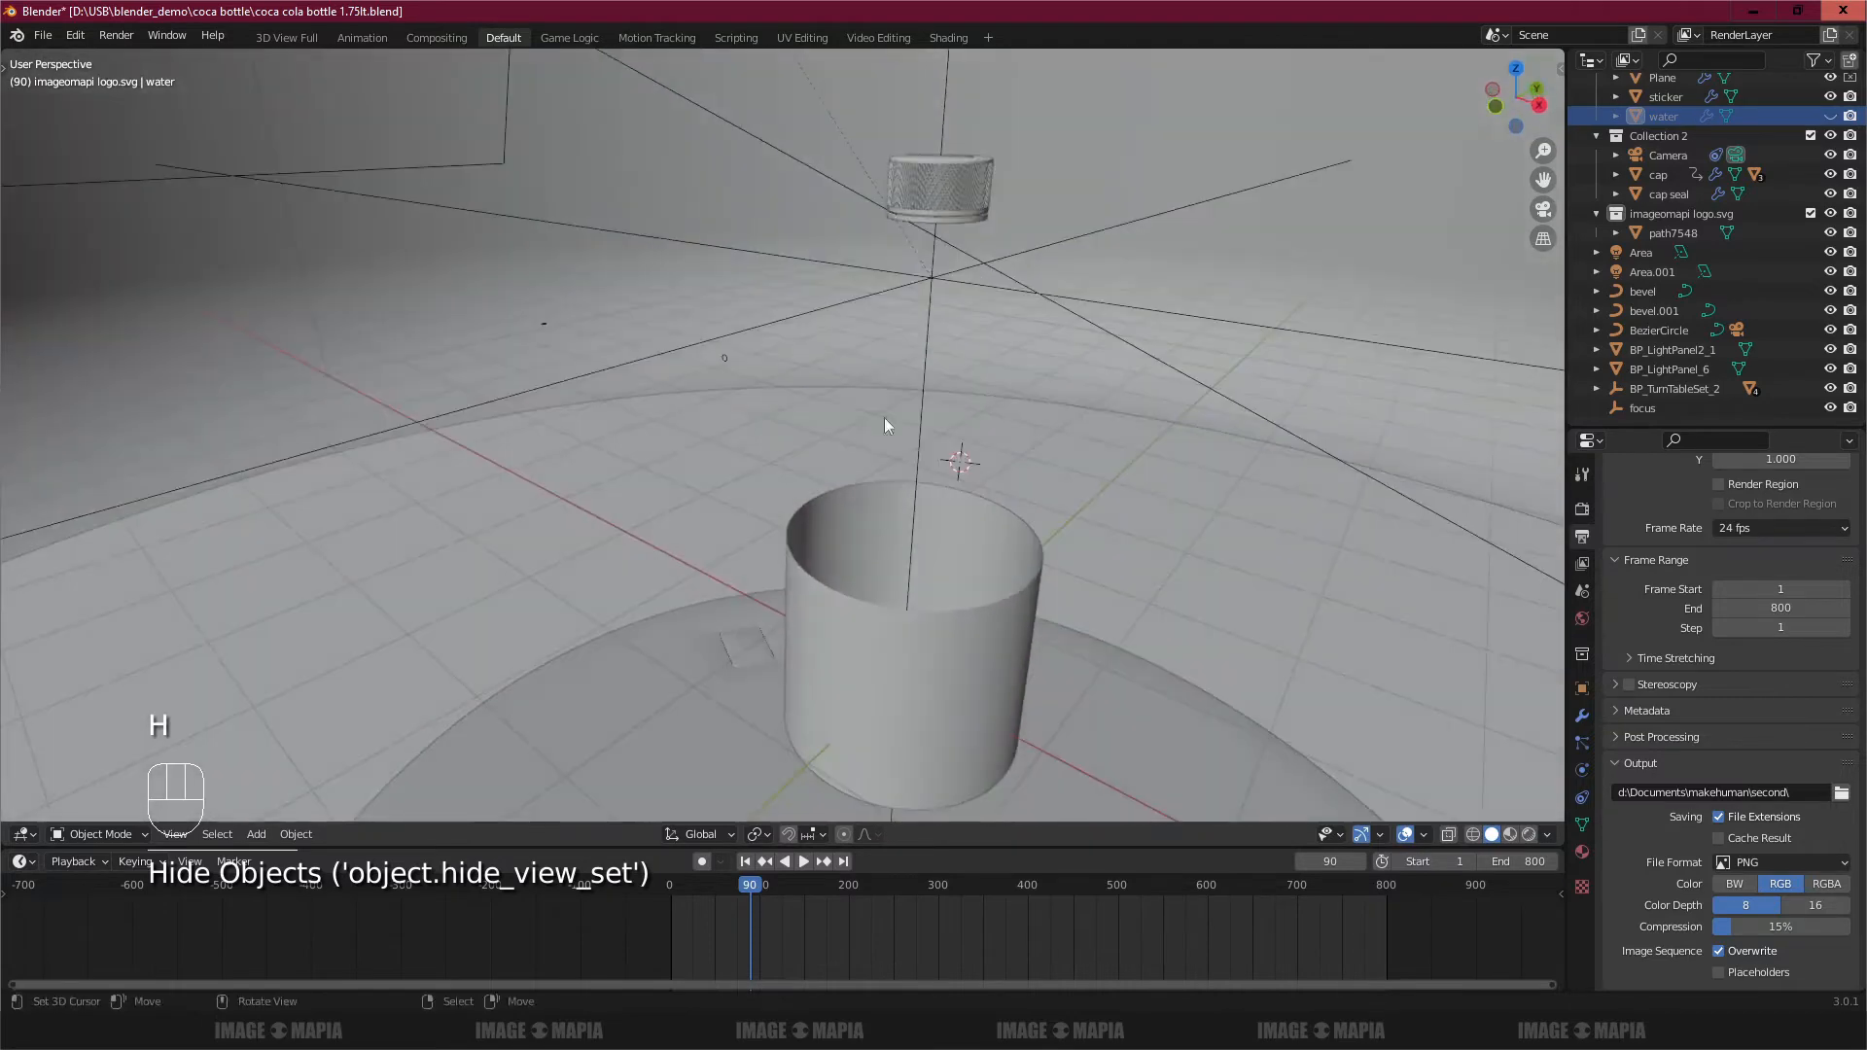
# Step: Hide the cap and the cap seal ring to expose the separate grip ribs
pyautogui.keyDown('shift'); pyautogui.moveTo(939, 191); pyautogui.dragTo(832, 494, button='middle'); pyautogui.keyUp('shift')
pyautogui.scroll(7, 832, 496)
pyautogui.keyDown('shift'); pyautogui.moveTo(898, 580); pyautogui.dragTo(825, 352, button='middle'); pyautogui.keyUp('shift')
pyautogui.rightClick(824, 371)
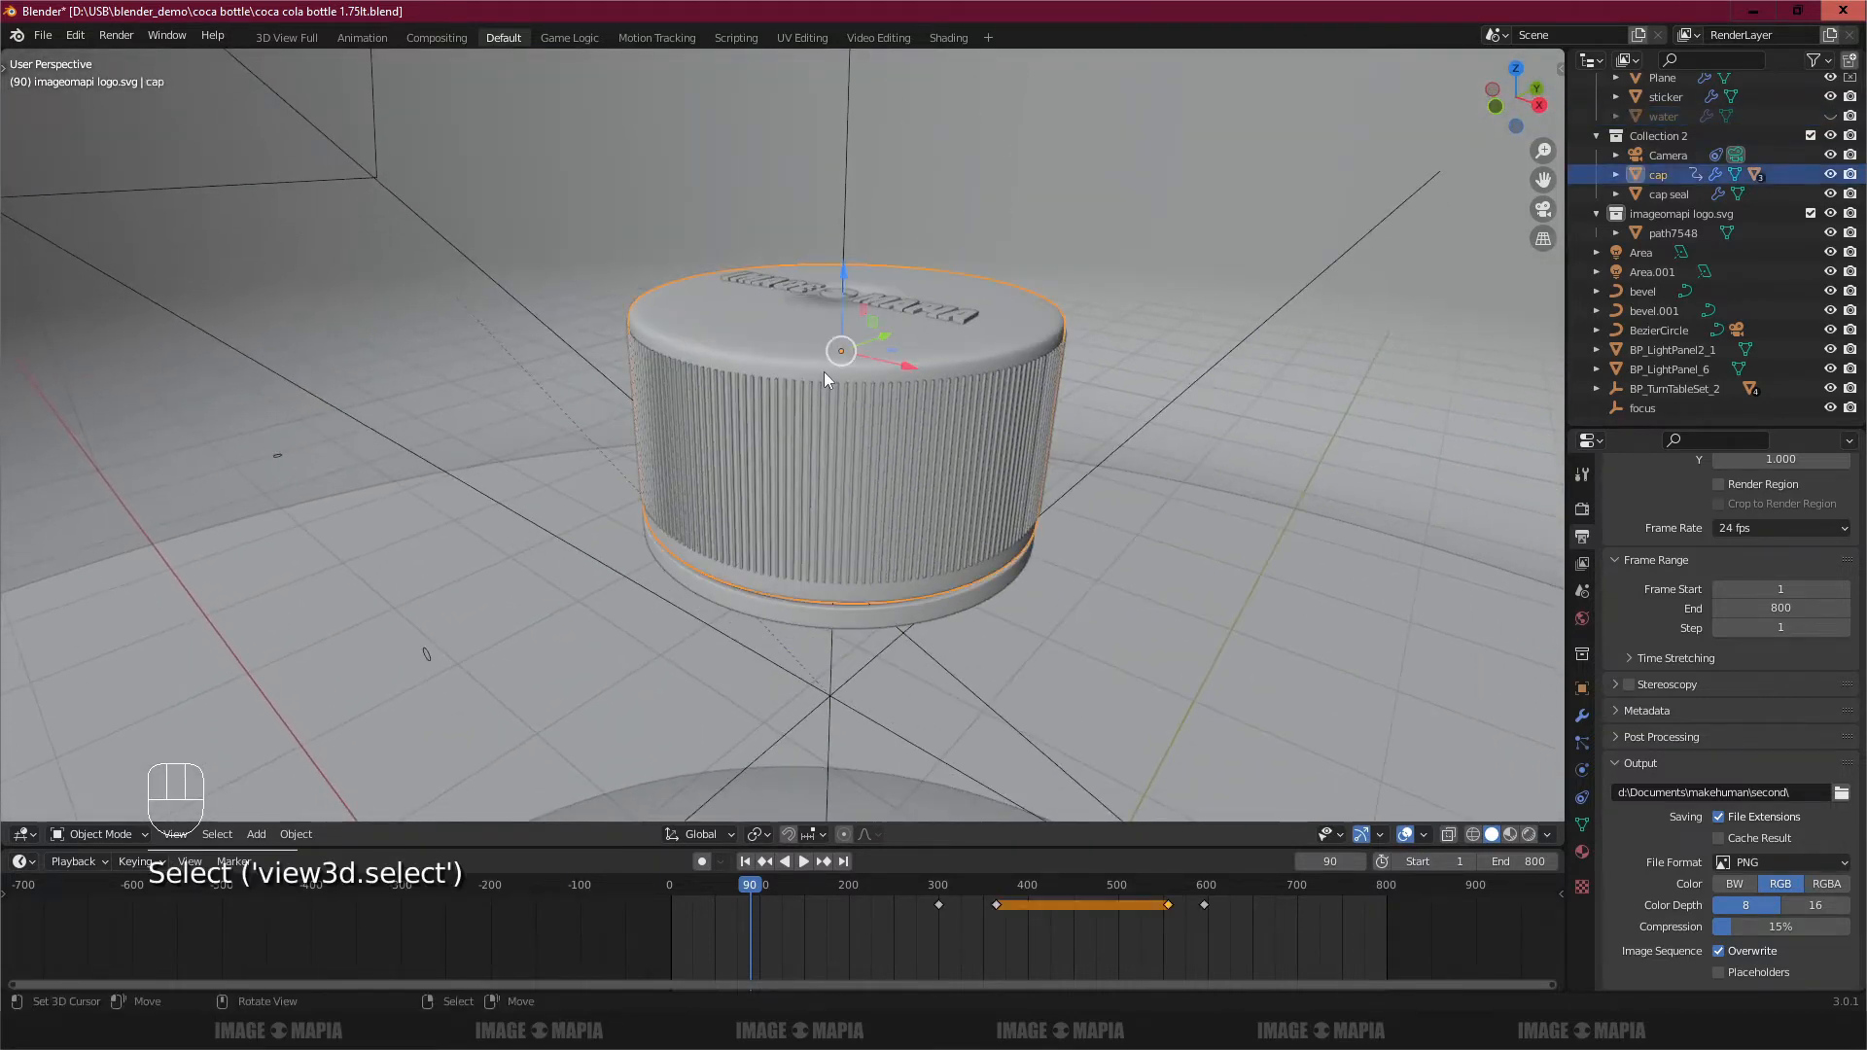
pyautogui.press('h')
pyautogui.moveTo(900, 406); pyautogui.dragTo(912, 360, button='middle')
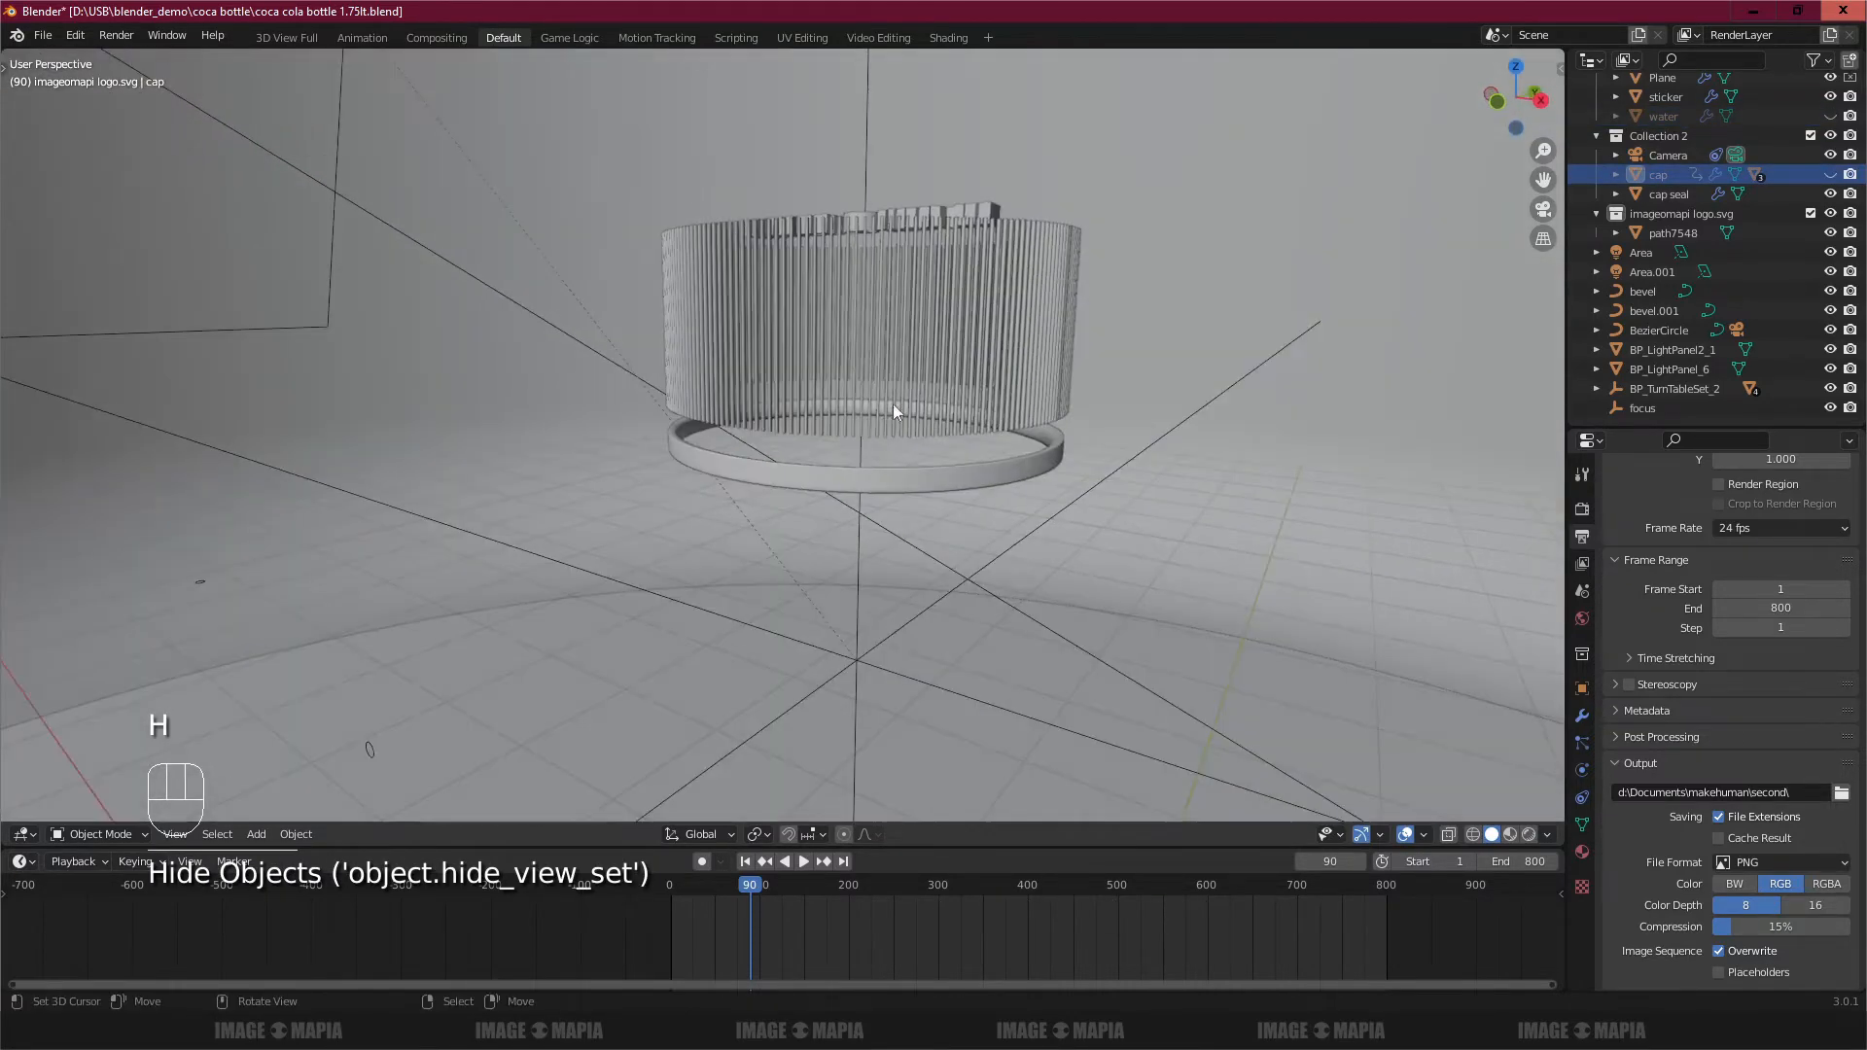
pyautogui.rightClick(868, 480)
pyautogui.press('h')
# Step: Unhide all parts of the bottle and clear the selection
pyautogui.scroll(-5, 867, 481)
pyautogui.keyDown('shift'); pyautogui.moveTo(868, 481); pyautogui.dragTo(889, 580, button='middle'); pyautogui.keyUp('shift')
pyautogui.scroll(-4, 908, 734)
pyautogui.hotkey('alt', 'h')
pyautogui.press('a')
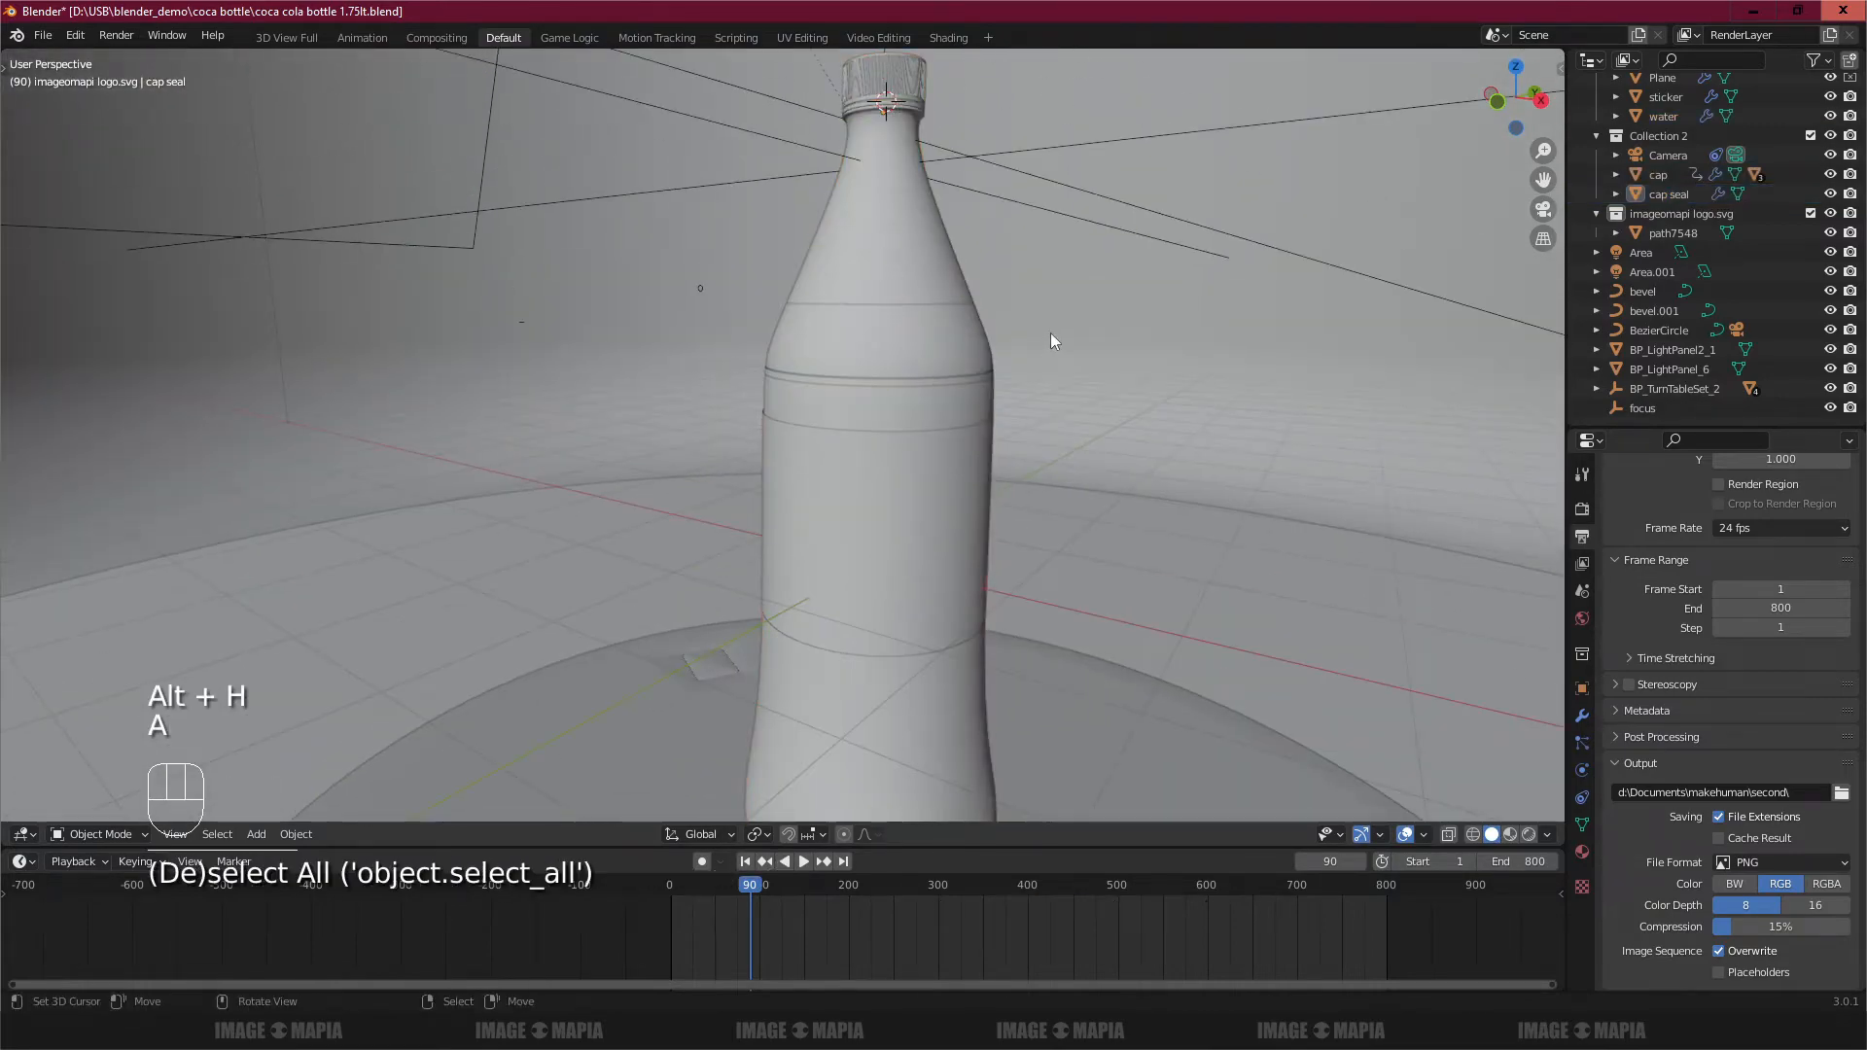
# Step: Hide the cap, its grip ribs and the raised logo to expose the bottle's threaded neck
pyautogui.moveTo(1049, 336); pyautogui.dragTo(982, 373, button='middle')
pyautogui.scroll(2, 982, 373)
pyautogui.keyDown('shift'); pyautogui.moveTo(978, 148); pyautogui.dragTo(949, 397, button='middle'); pyautogui.keyUp('shift')
pyautogui.scroll(5, 949, 397)
pyautogui.keyDown('shift'); pyautogui.moveTo(1011, 262); pyautogui.dragTo(874, 271, button='middle'); pyautogui.keyUp('shift')
pyautogui.rightClick(874, 270)
pyautogui.press('h')
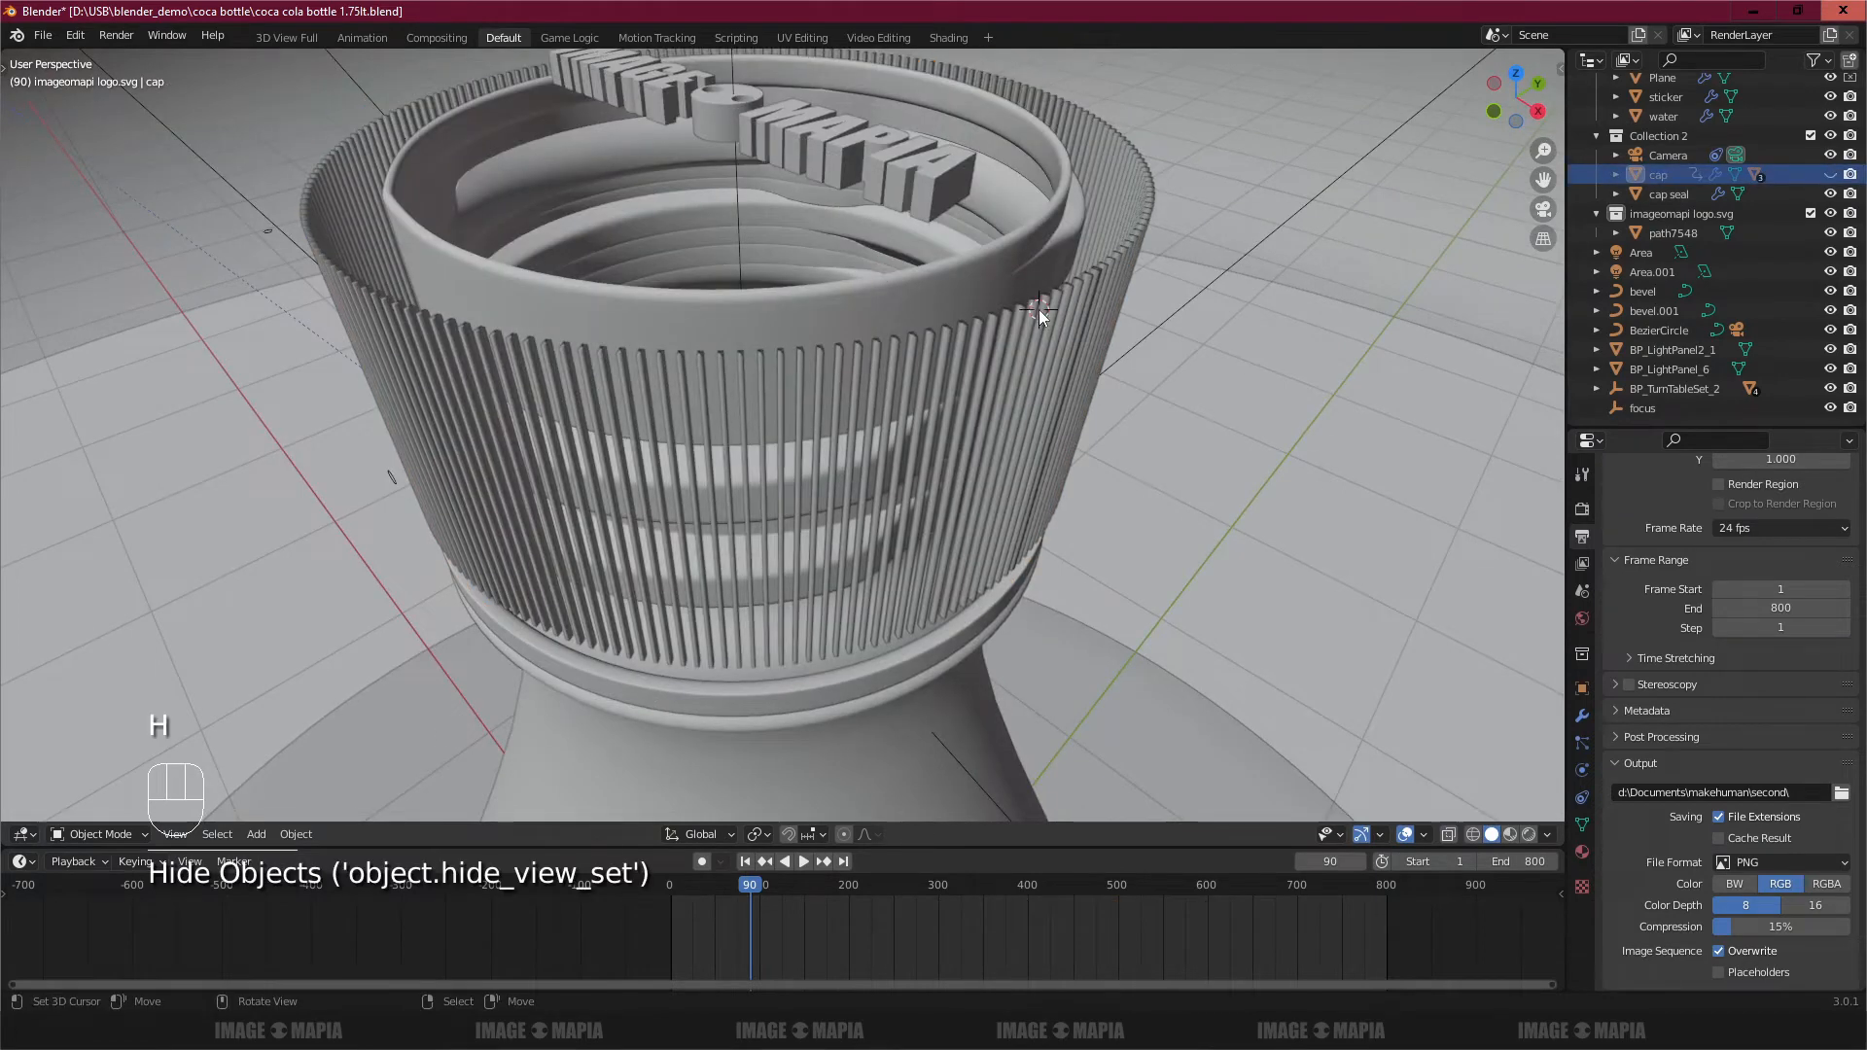
pyautogui.keyDown('shift'); pyautogui.rightClick(1038, 309); pyautogui.keyUp('shift')
pyautogui.press('h')
pyautogui.moveTo(1129, 236); pyautogui.dragTo(1023, 315, button='middle')
pyautogui.rightClick(1023, 315)
pyautogui.press('h')
pyautogui.scroll(-5, 1027, 319)
pyautogui.scroll(2, 901, 388)
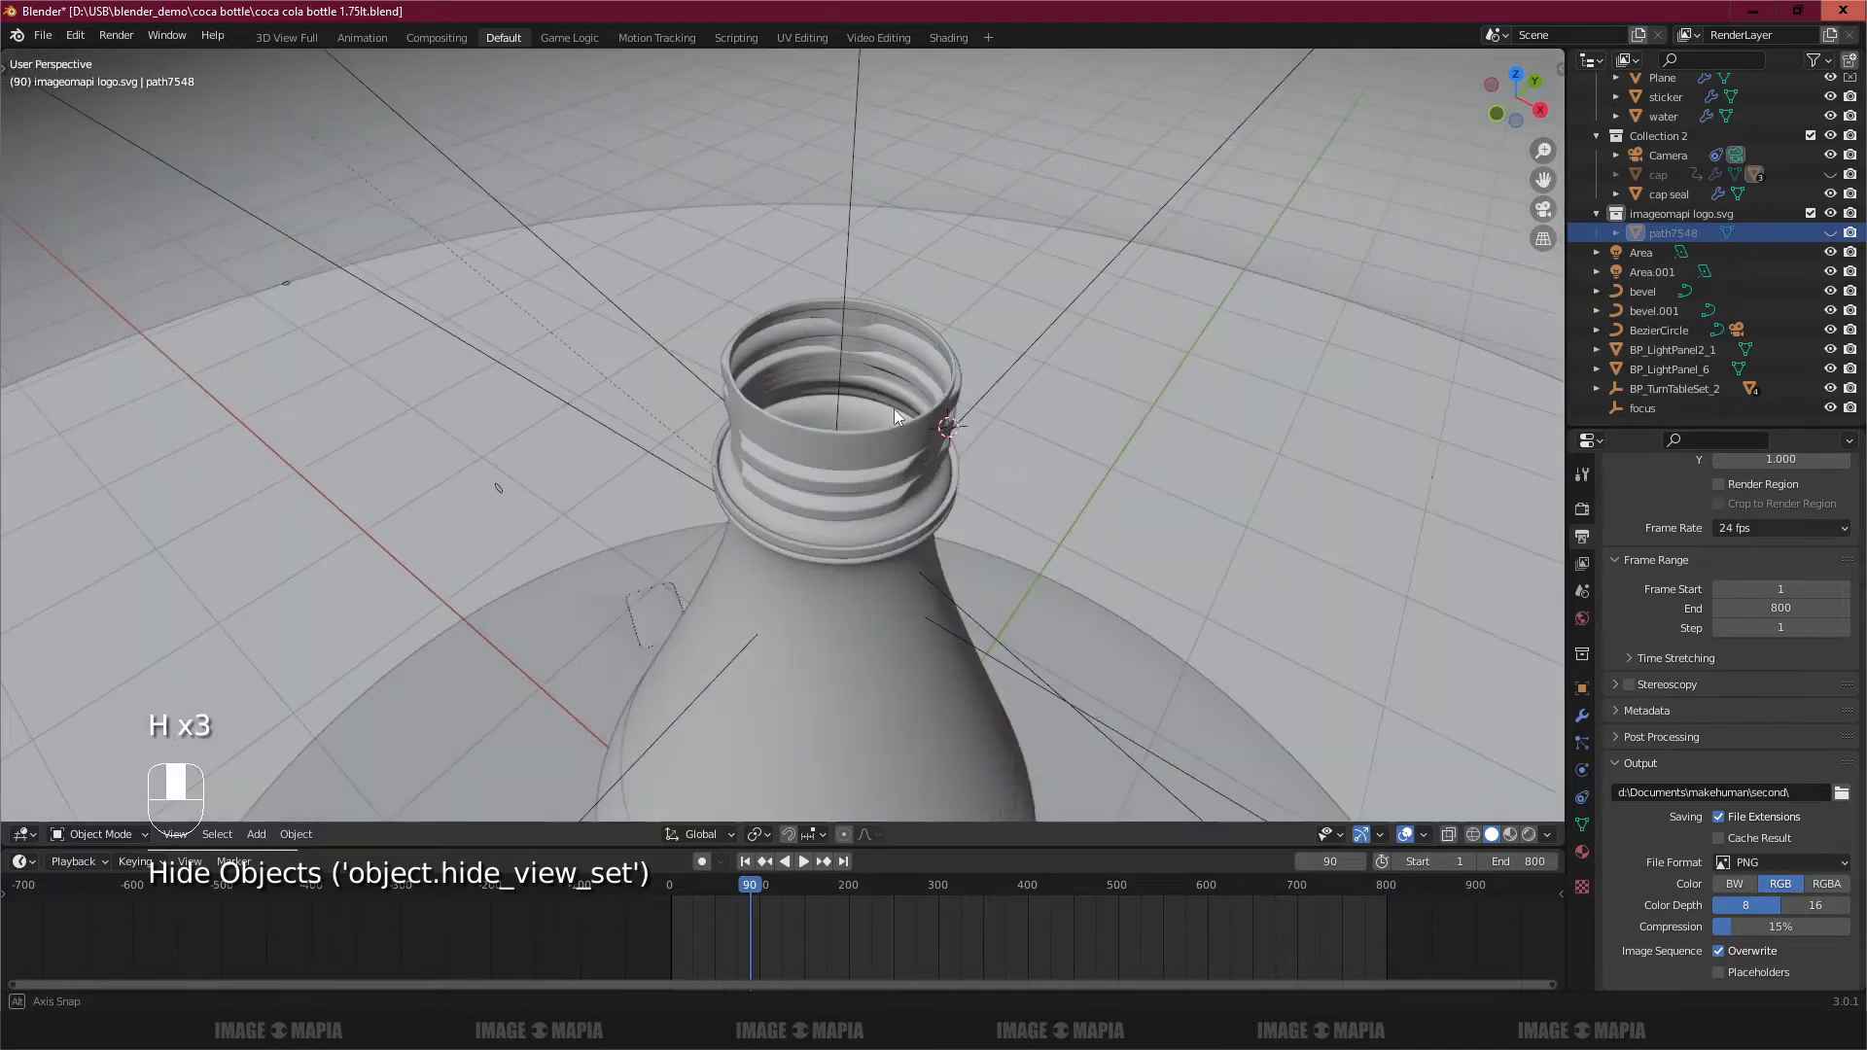
# Step: Preview the open bottle neck in rendered shading, then return to solid shading and view the lower body
pyautogui.scroll(-3, 894, 408)
pyautogui.hotkey('shift', 'z')
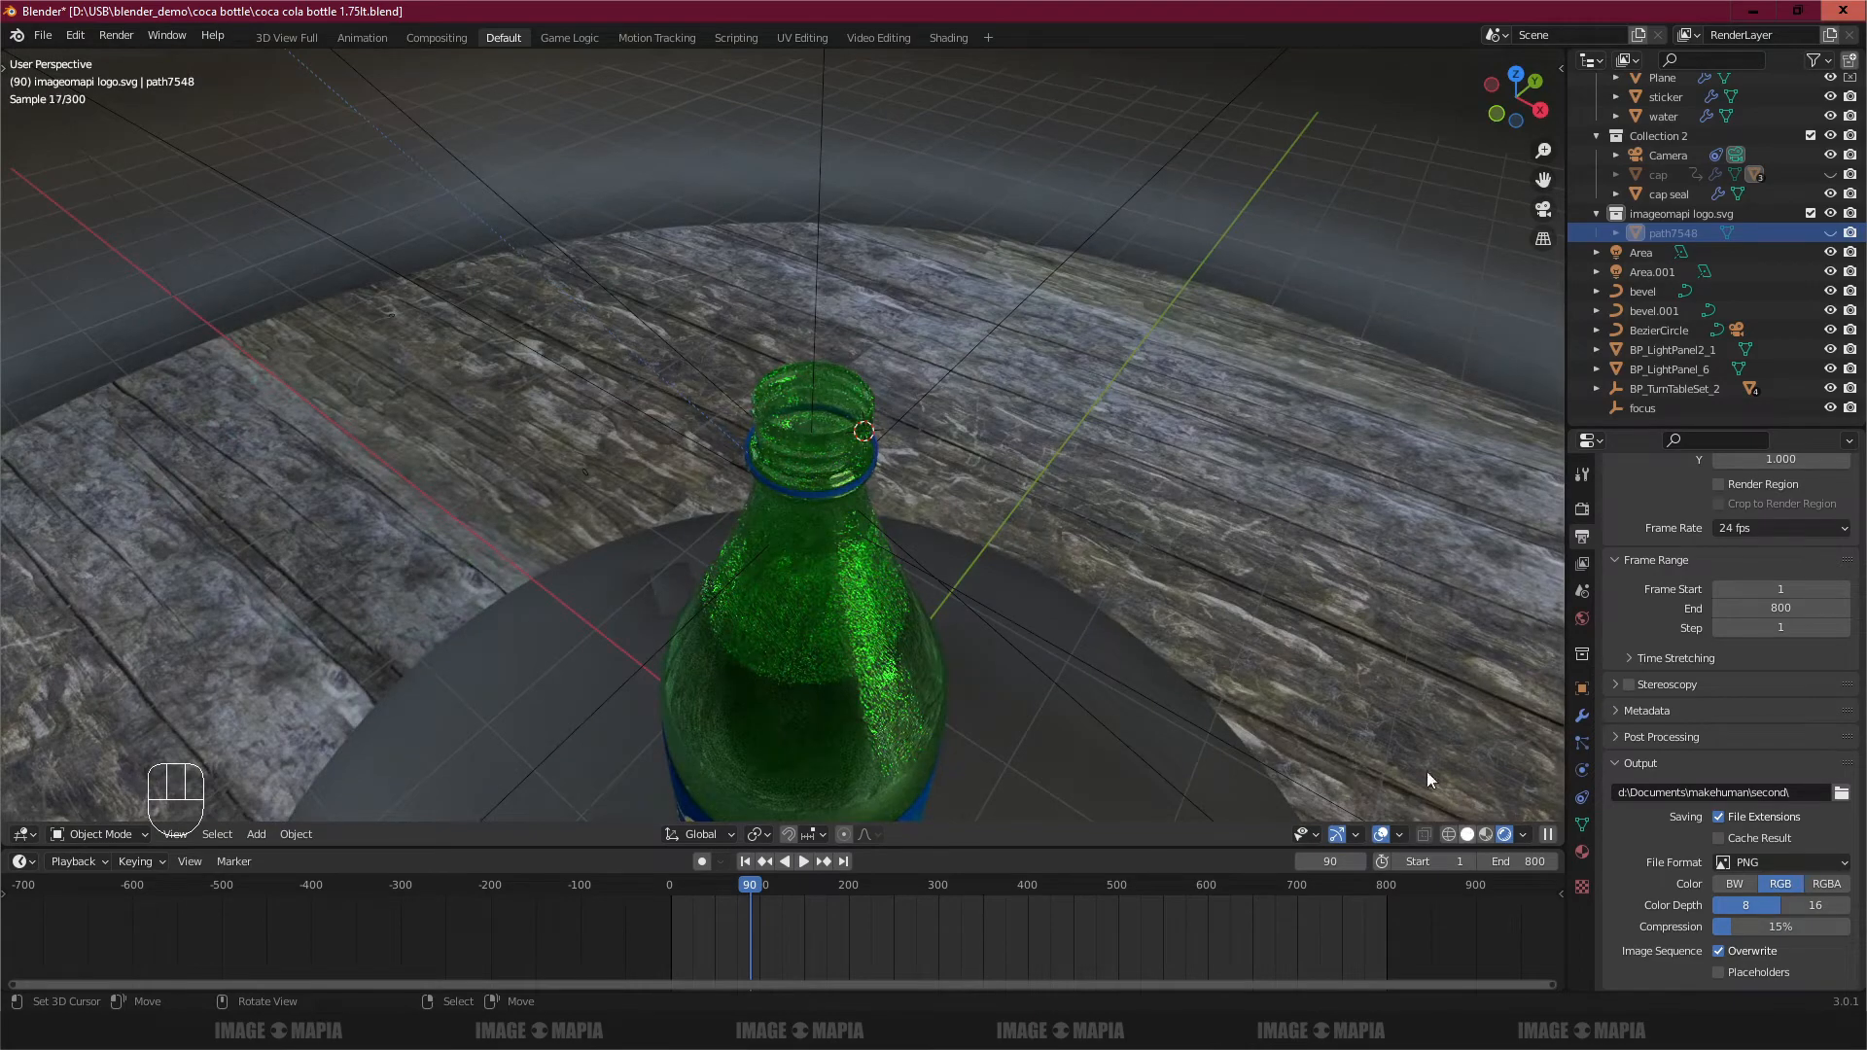
pyautogui.click(1466, 832)
pyautogui.keyDown('shift'); pyautogui.moveTo(867, 609); pyautogui.dragTo(937, 355, button='middle'); pyautogui.keyUp('shift')
pyautogui.moveTo(879, 603)
pyautogui.mouseDown(button='middle')
pyautogui.moveTo(896, 533)
pyautogui.moveTo(943, 574)
pyautogui.mouseUp(button='middle')
# Step: Switch to the Notepad notes and back to Blender, then turn on the viewport's wireframe overlay
pyautogui.hotkey('alt', 'Tab')
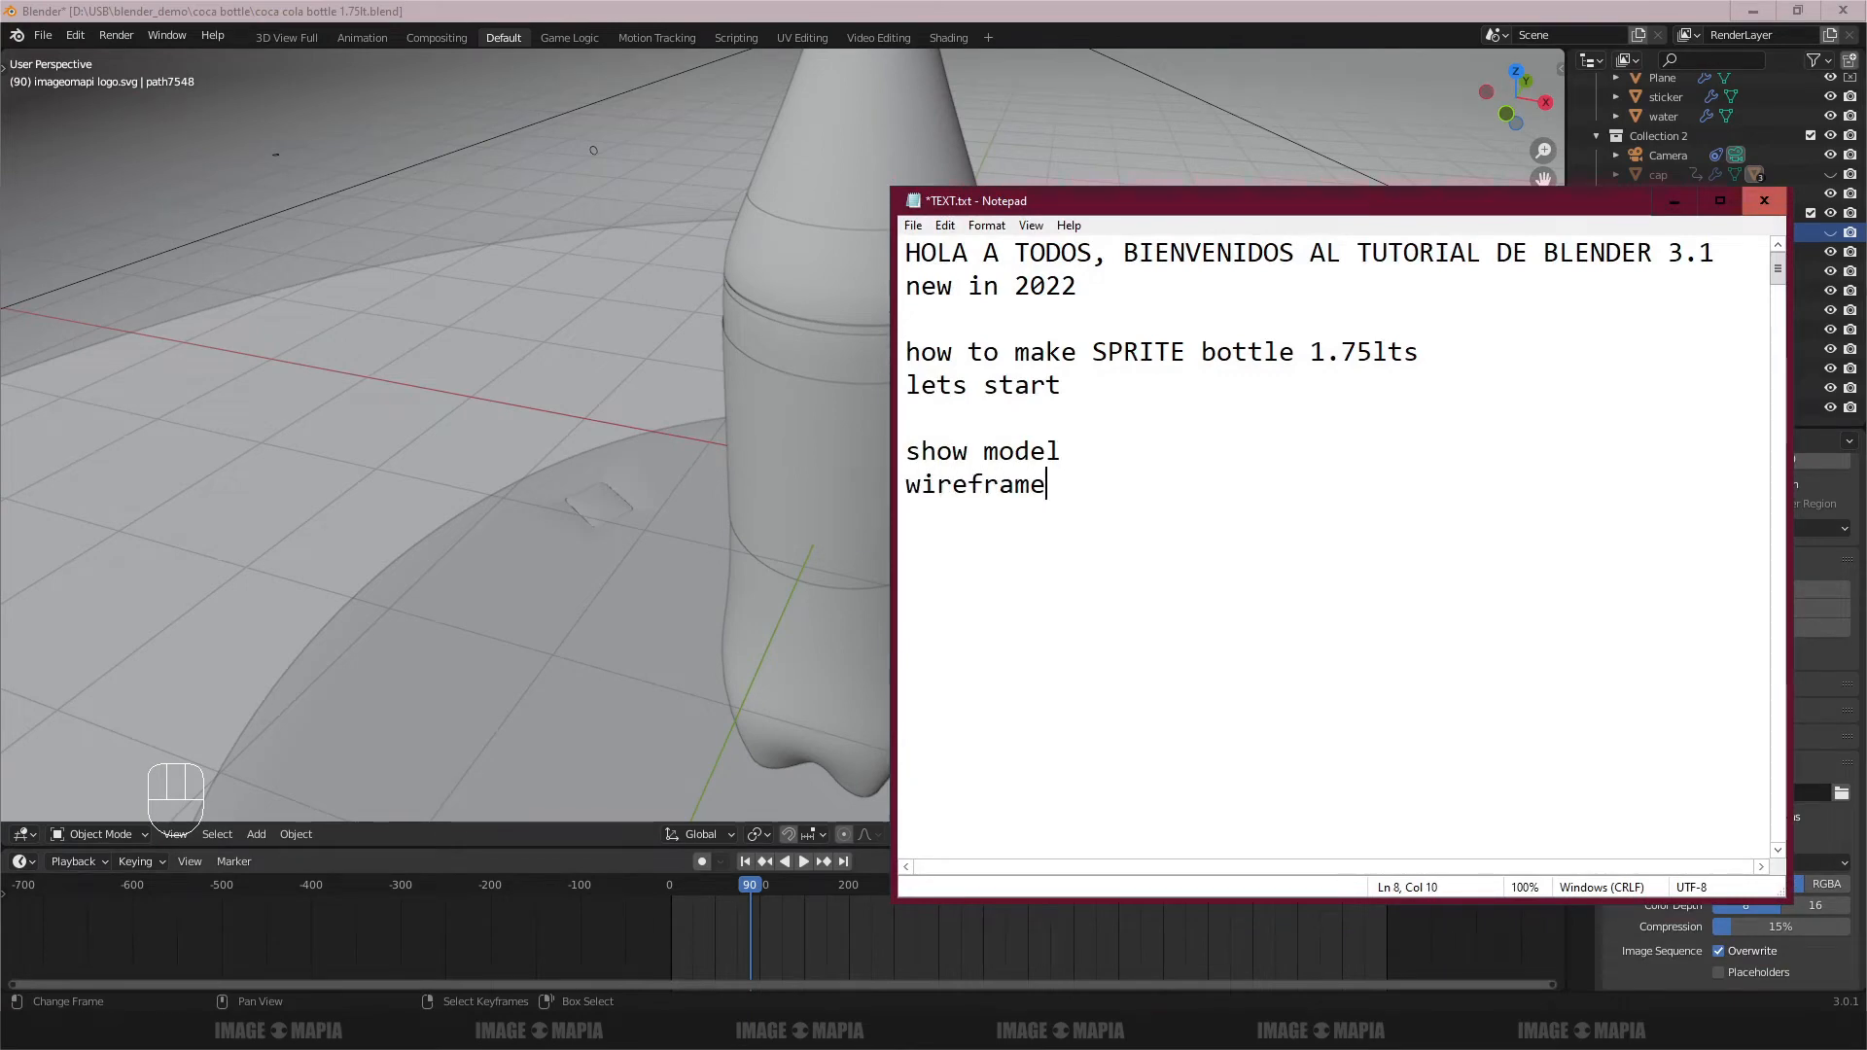
pyautogui.hotkey('alt', 'Tab')
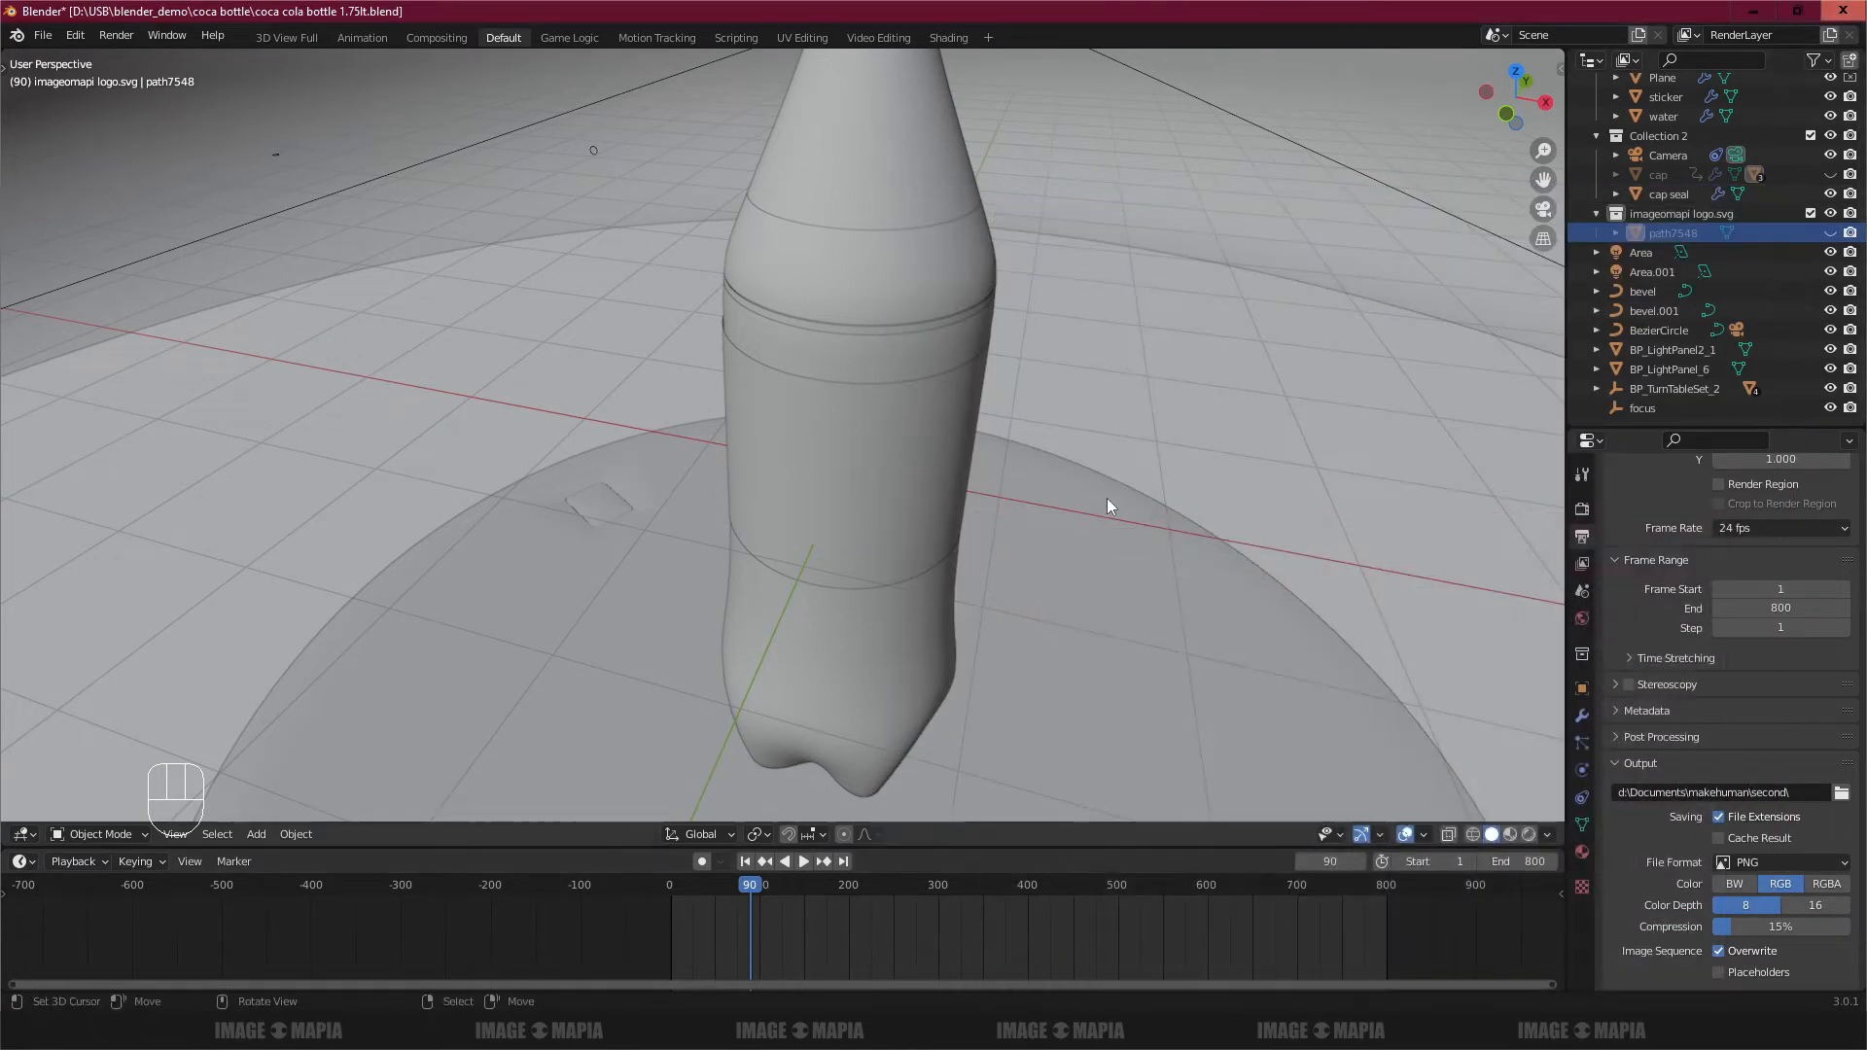
pyautogui.keyDown('shift'); pyautogui.moveTo(819, 426); pyautogui.dragTo(953, 451, button='middle'); pyautogui.keyUp('shift')
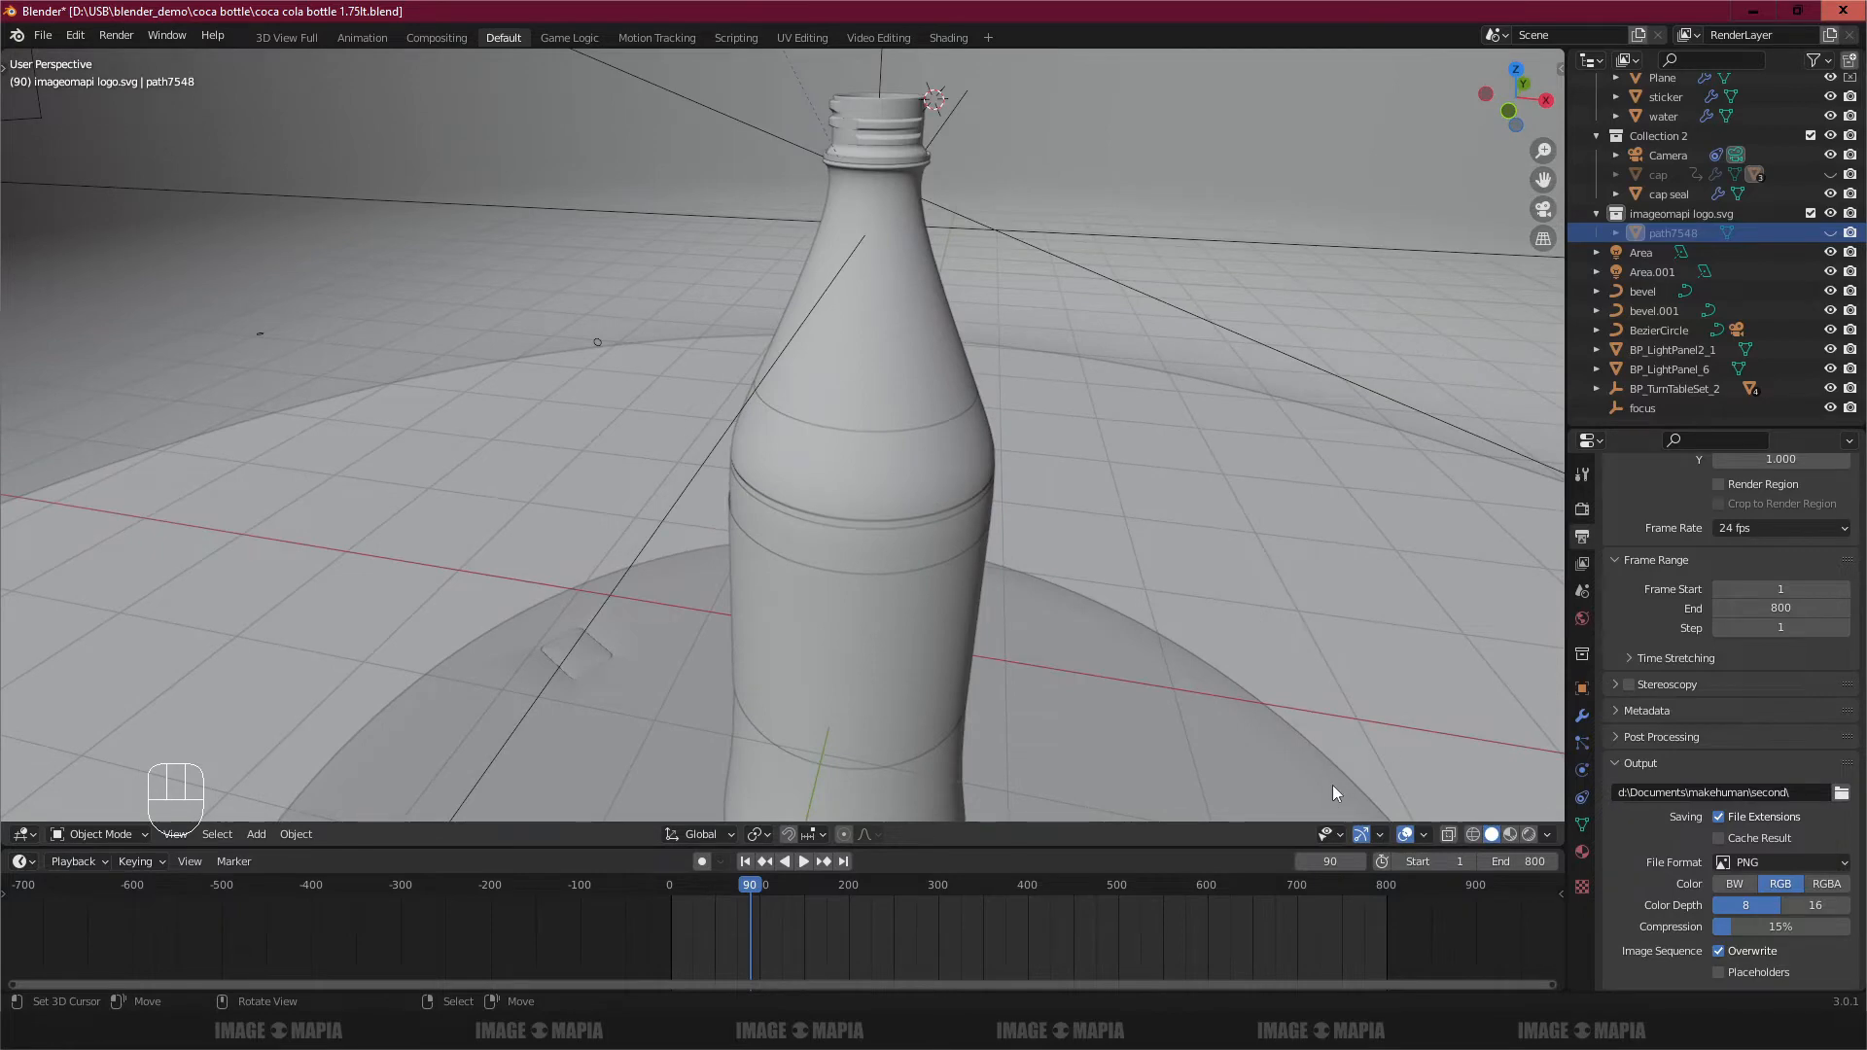
pyautogui.click(1423, 834)
pyautogui.click(1305, 674)
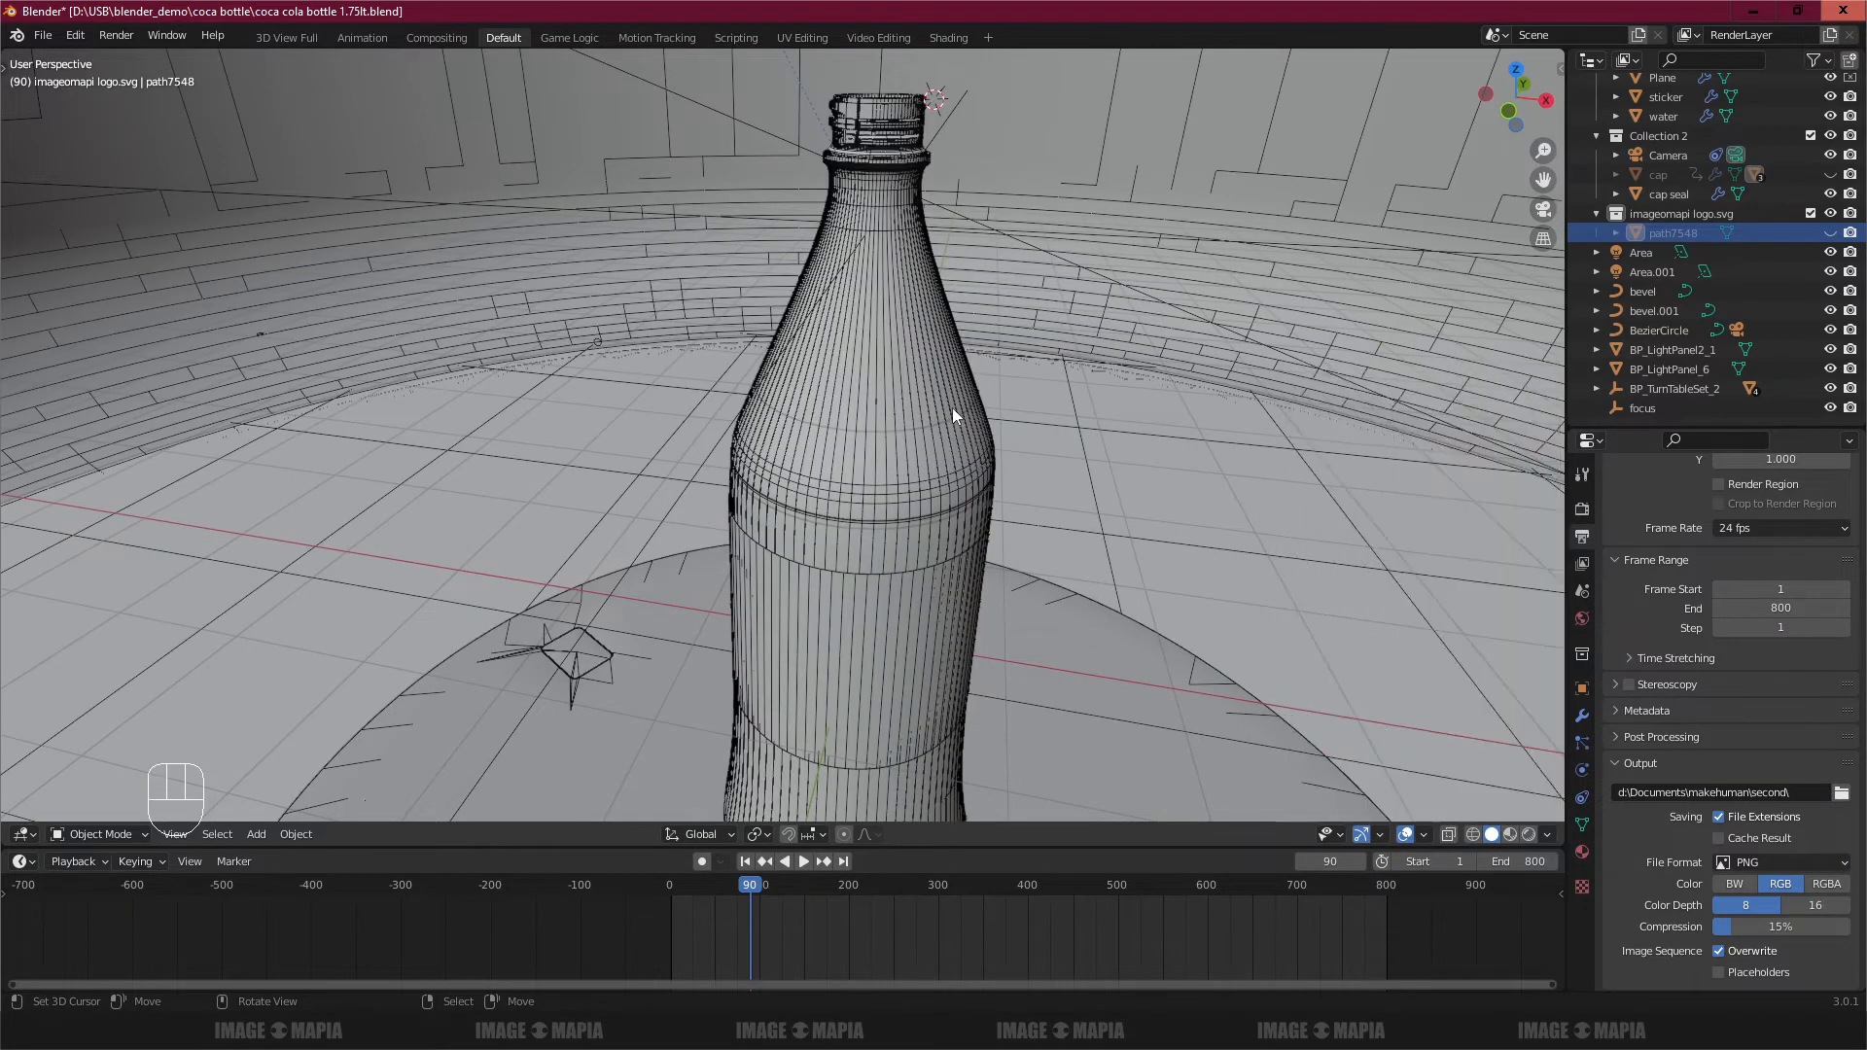
# Step: Unhide all objects, then display the modifier properties in an enlarged Properties editor
pyautogui.hotkey('alt', 'h')
pyautogui.press('a')
pyautogui.keyDown('shift'); pyautogui.moveTo(920, 319); pyautogui.dragTo(875, 296, button='middle'); pyautogui.keyUp('shift')
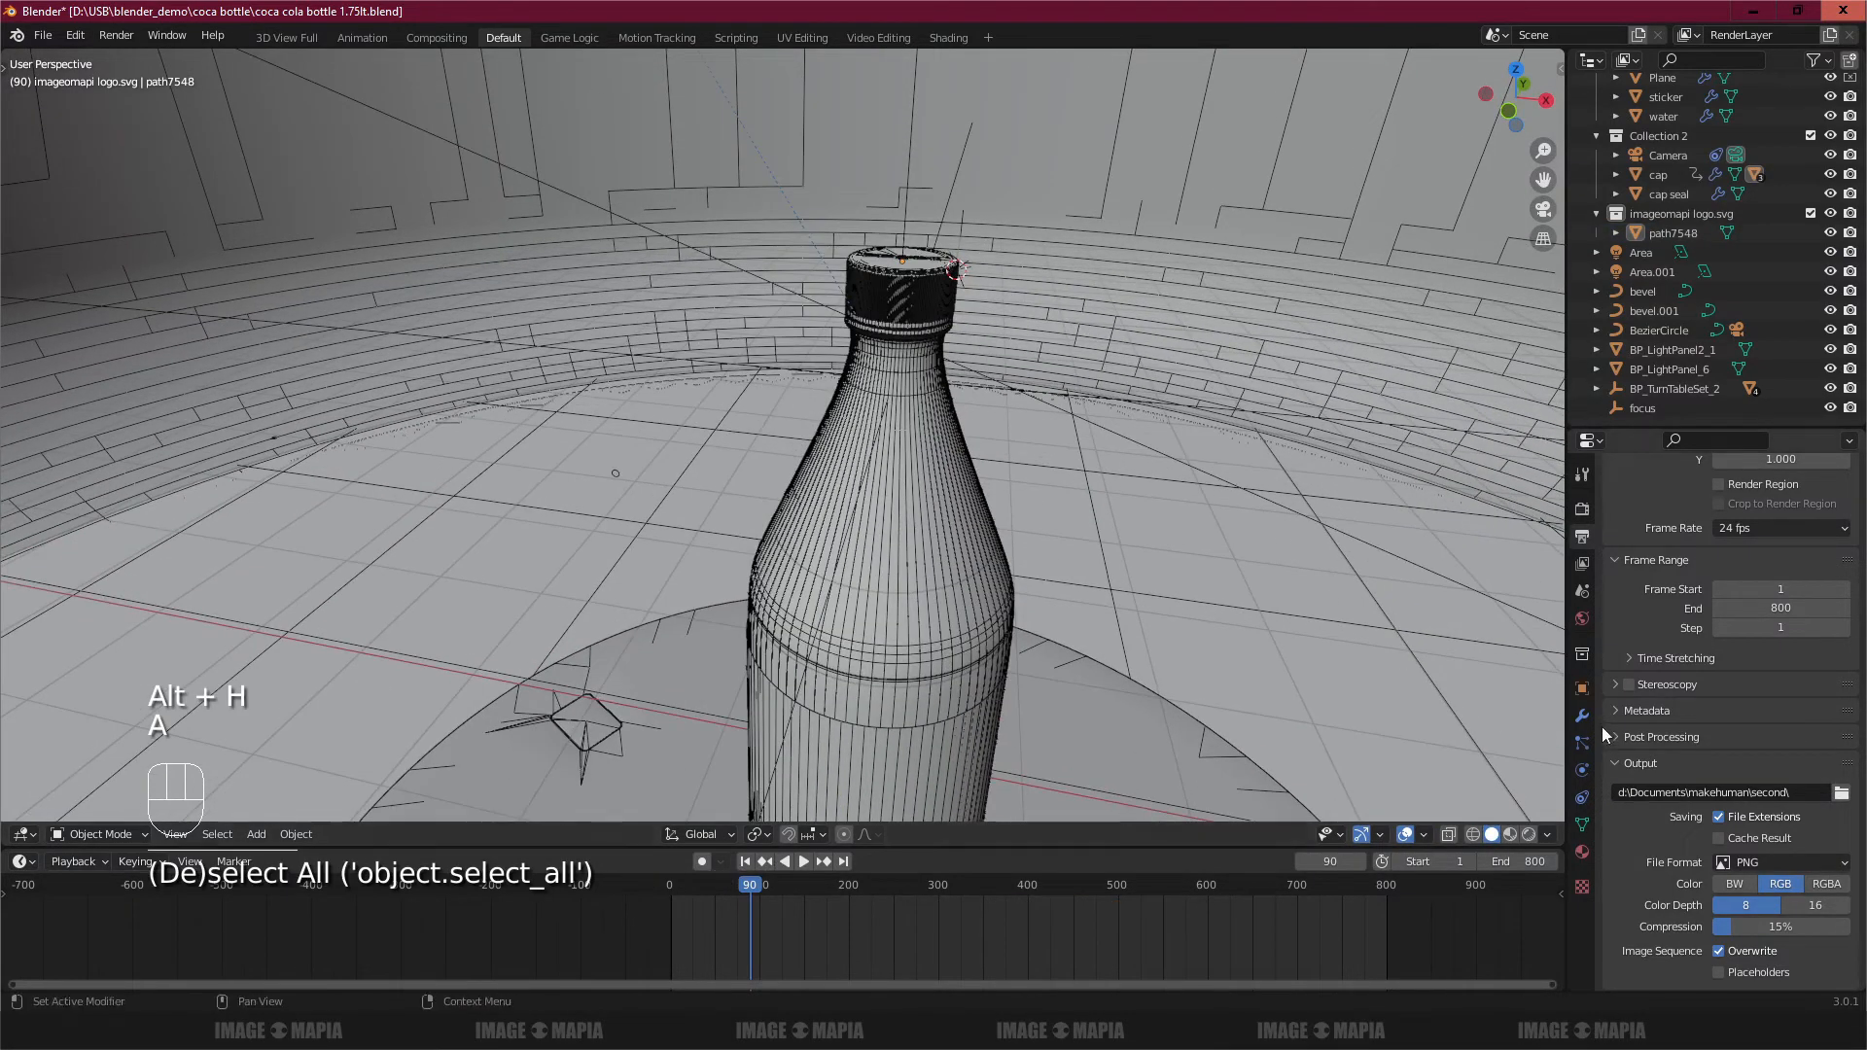
pyautogui.click(1582, 716)
pyautogui.moveTo(1659, 427); pyautogui.dragTo(1653, 214)
pyautogui.moveTo(1566, 263); pyautogui.dragTo(1094, 273)
# Step: Hide the raised logo lettering on top of the bottle cap
pyautogui.scroll(4, 699, 375)
pyautogui.keyDown('shift'); pyautogui.moveTo(695, 345); pyautogui.dragTo(643, 438, button='middle'); pyautogui.keyUp('shift')
pyautogui.scroll(4, 642, 443)
pyautogui.click(715, 382)
pyautogui.click(814, 387)
pyautogui.press('h')
# Step: Expand the cap's Subsurf modifier and toggle its Optimal Display option, leaving it enabled
pyautogui.click(760, 492)
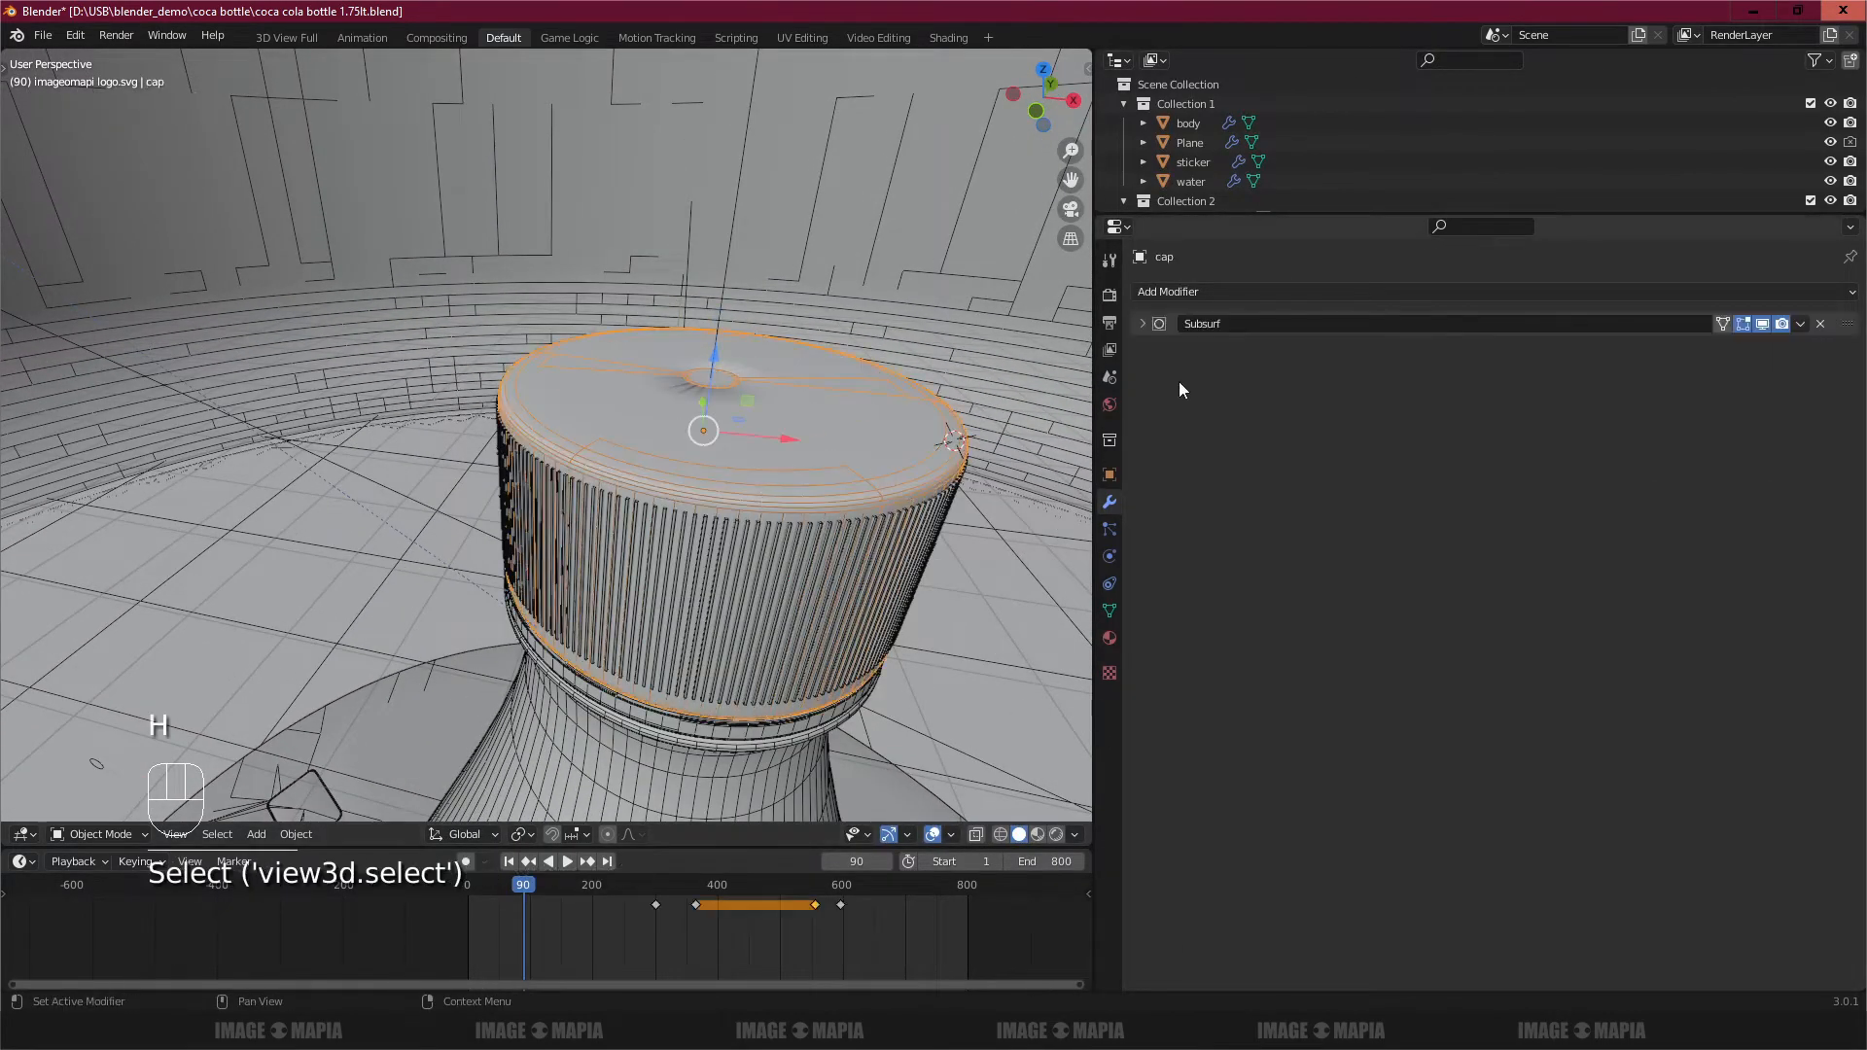
pyautogui.click(1142, 324)
pyautogui.click(1427, 421)
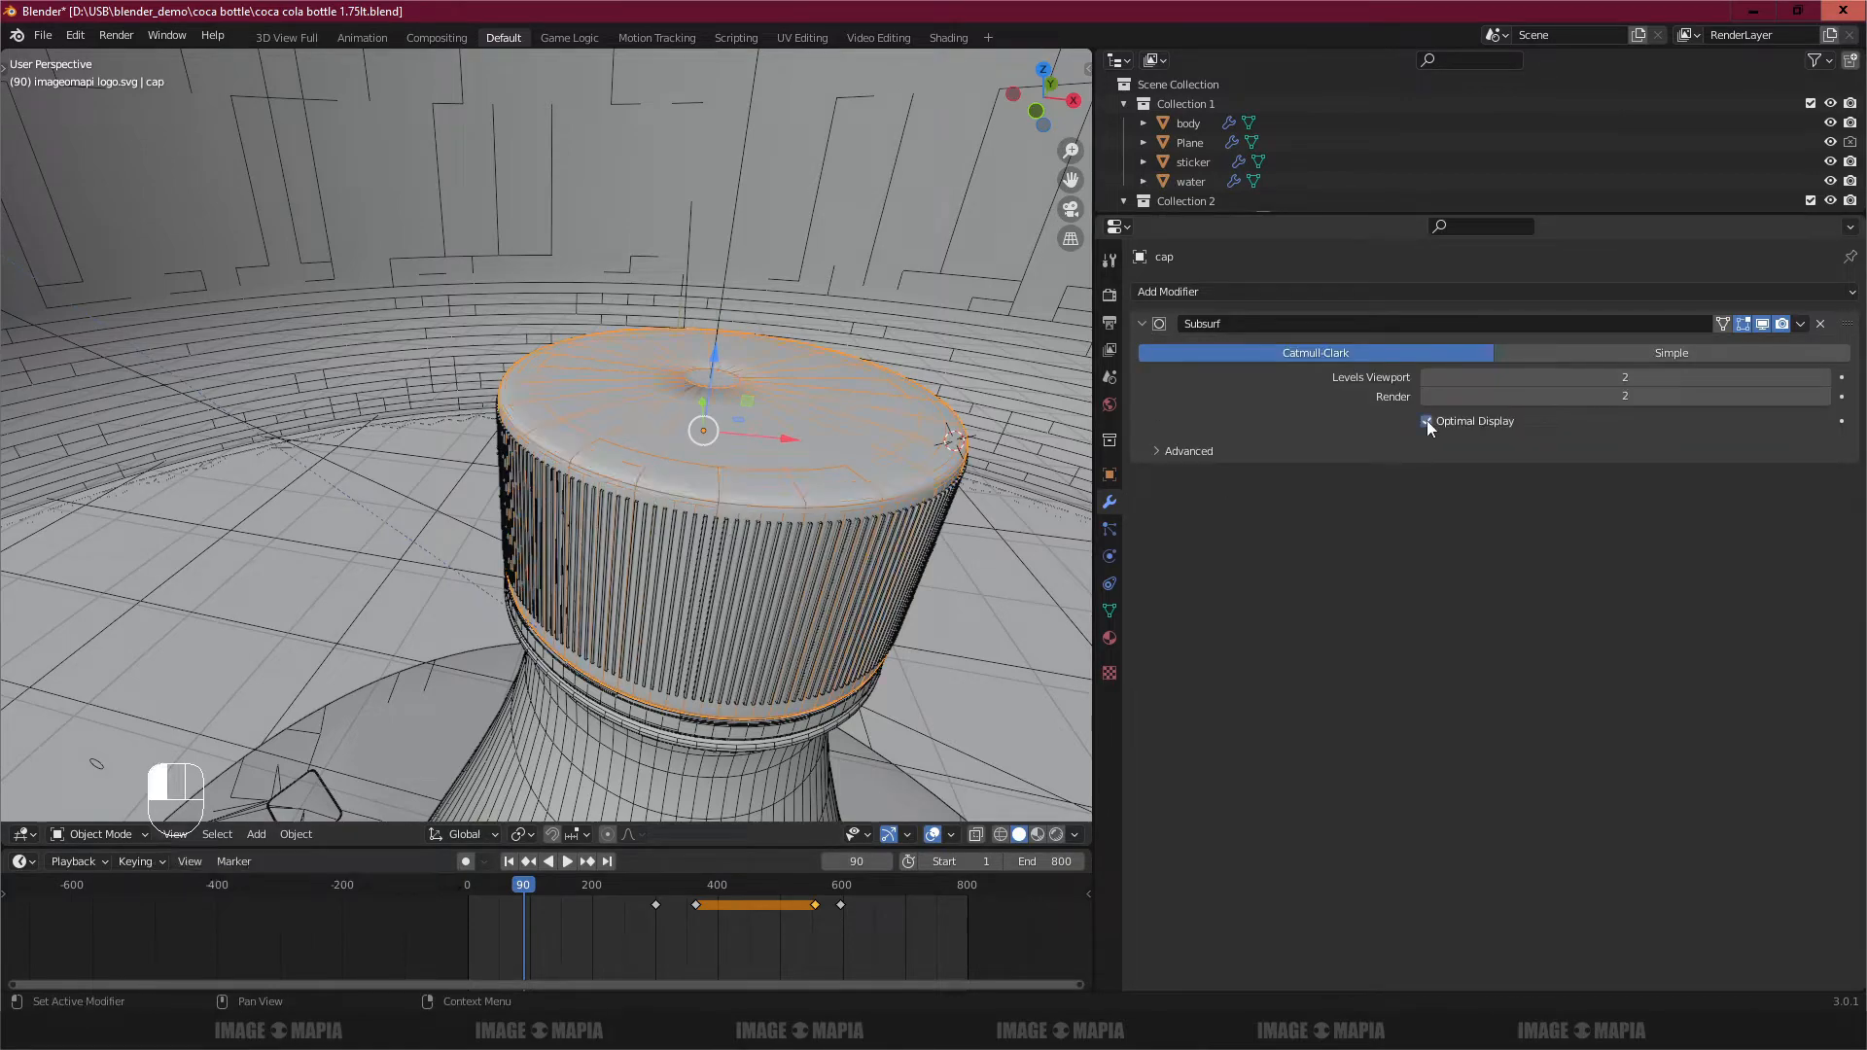
pyautogui.click(1428, 420)
pyautogui.moveTo(774, 473); pyautogui.dragTo(813, 447, button='middle')
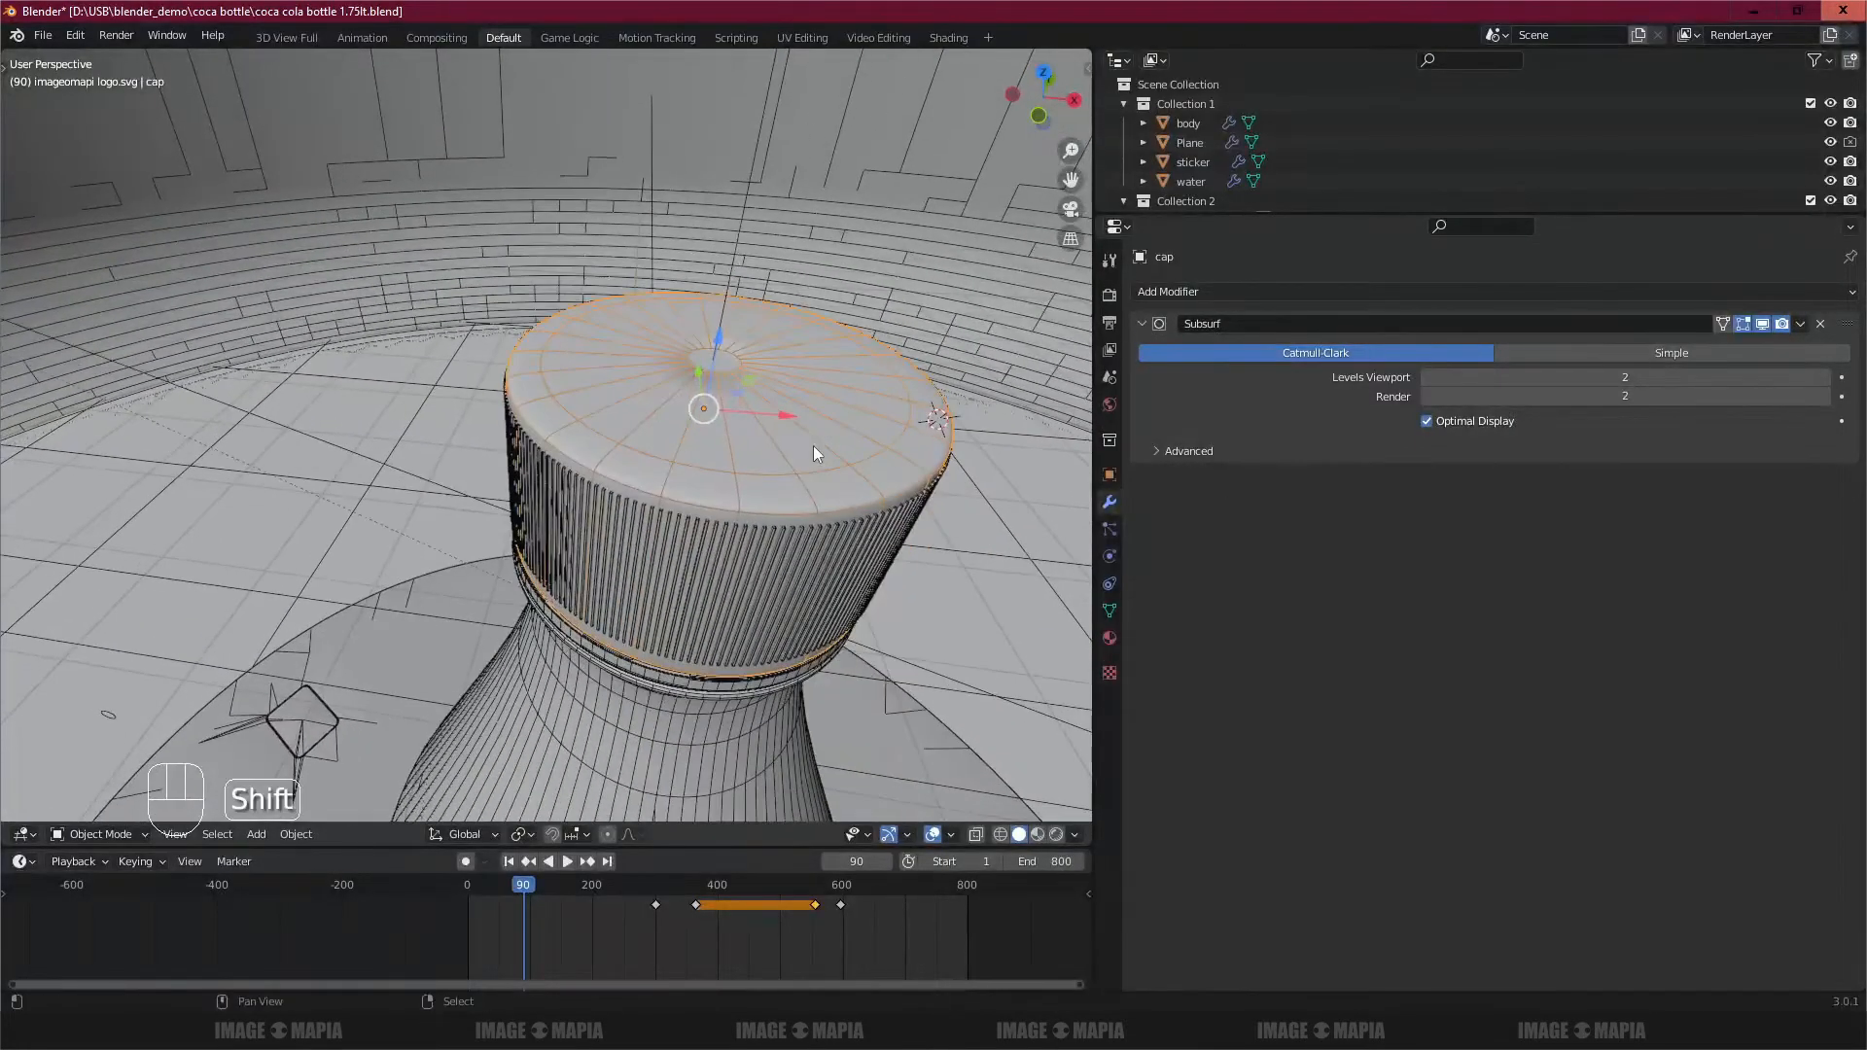
# Step: Select one half of the cap's grip ribs and expand its Mirror modifier to examine the settings
pyautogui.click(777, 537)
pyautogui.click(1143, 324)
pyautogui.moveTo(953, 486); pyautogui.dragTo(770, 488, button='middle')
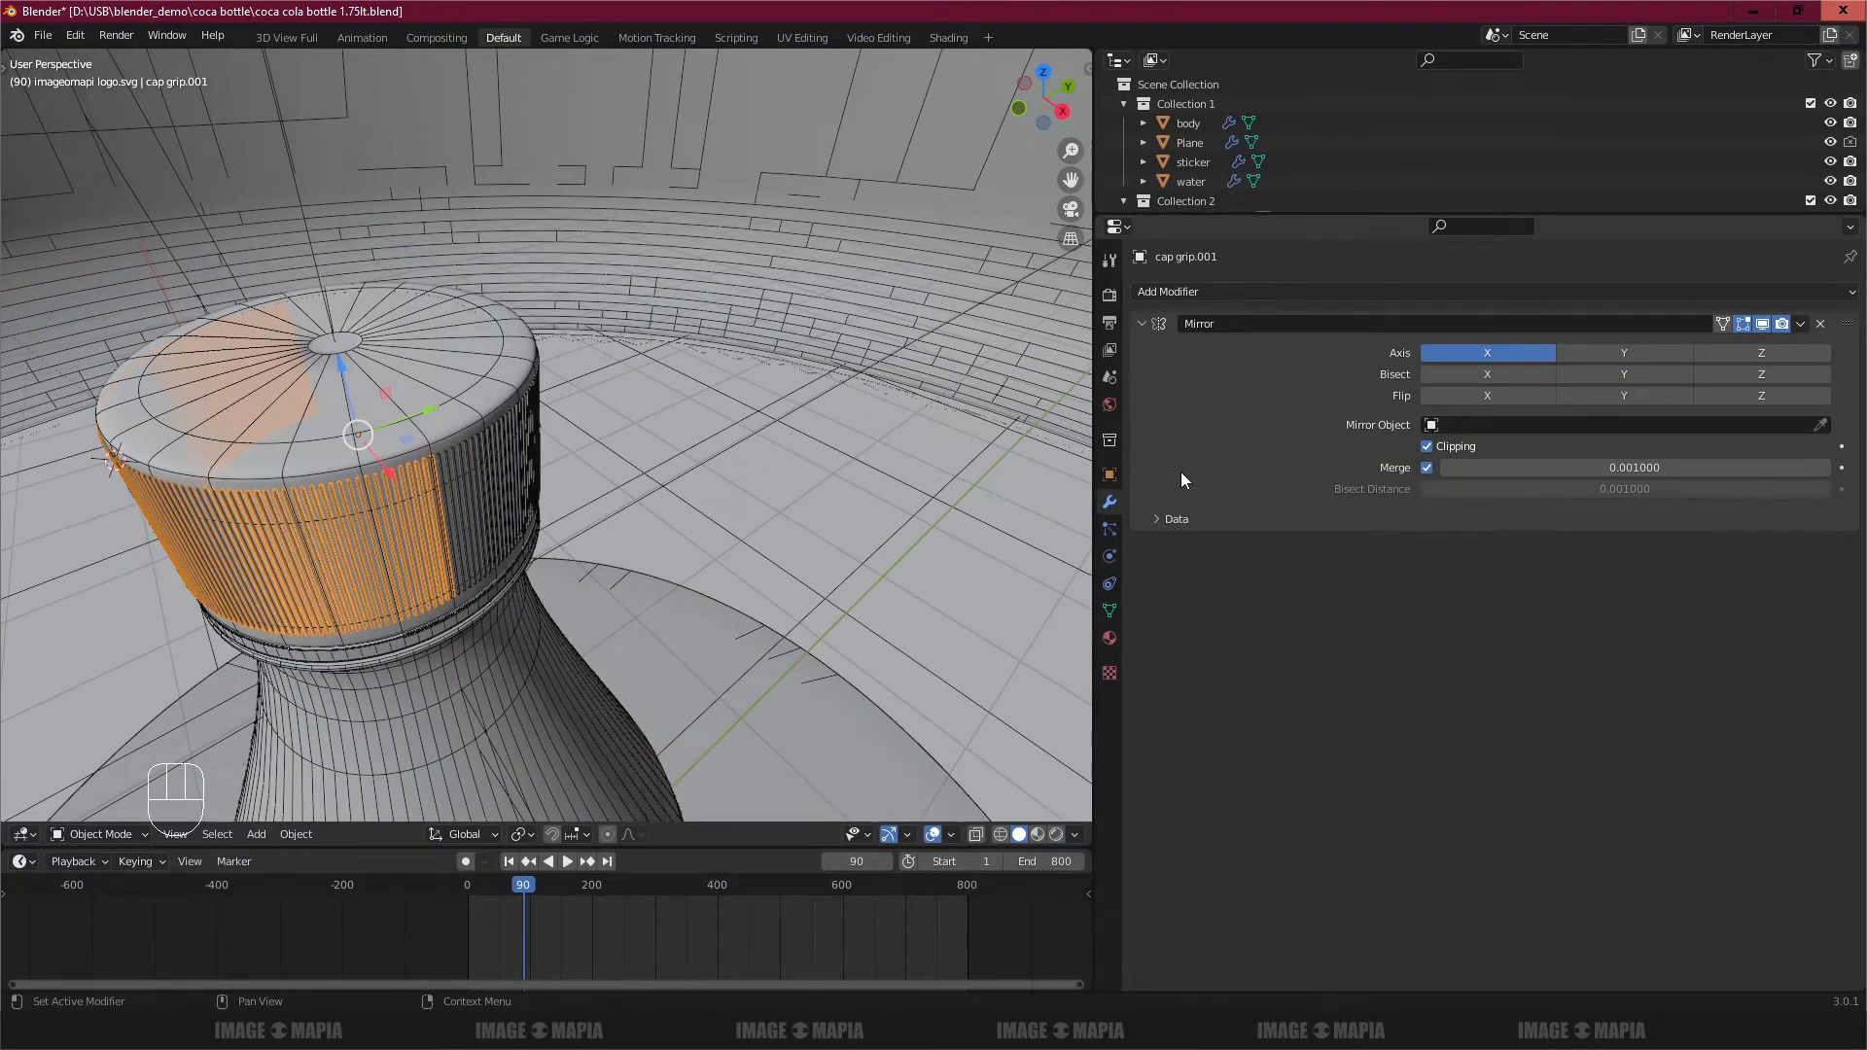
# Step: Inspect the other half of the cap grip in Edit Mode, then return to Object Mode with nothing selected
pyautogui.click(494, 481)
pyautogui.moveTo(494, 482); pyautogui.dragTo(721, 394, button='middle')
pyautogui.press('Tab')
pyautogui.press('Tab')
pyautogui.press('Tab')
pyautogui.press('a')
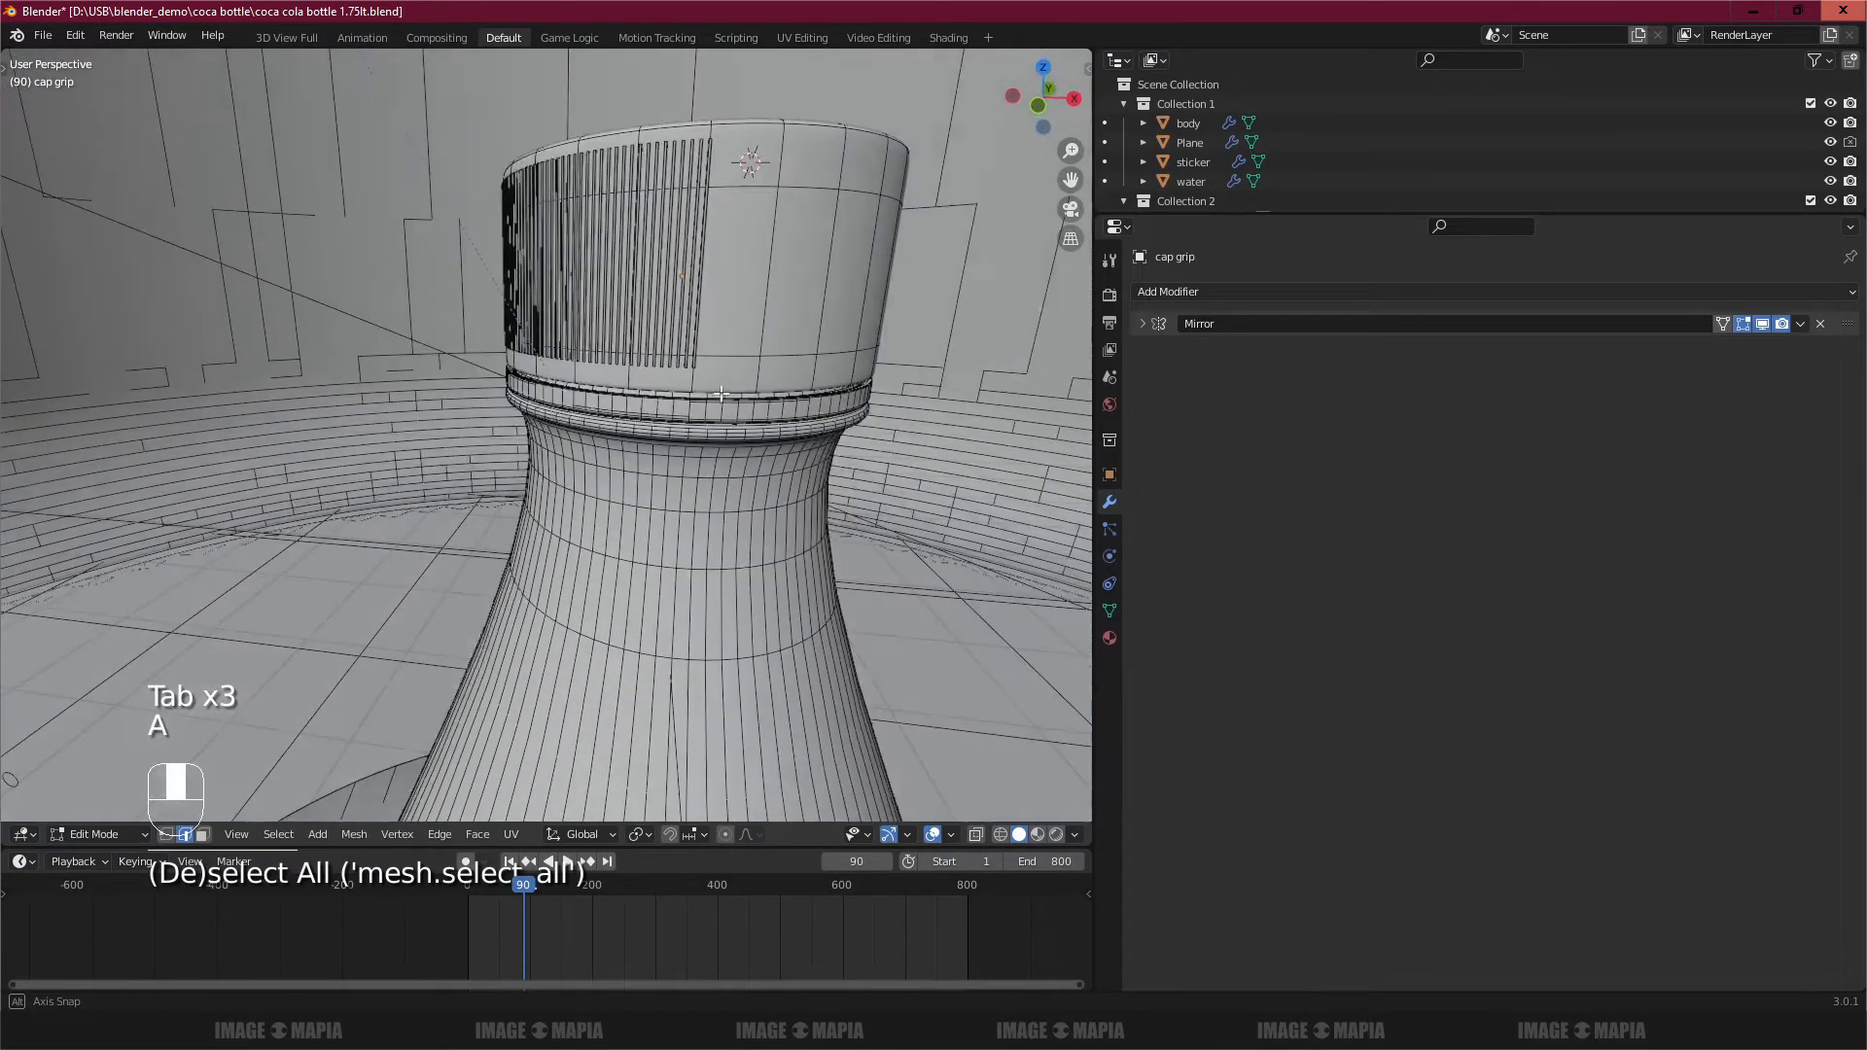
pyautogui.click(774, 266)
pyautogui.press('Tab')
pyautogui.press('Tab')
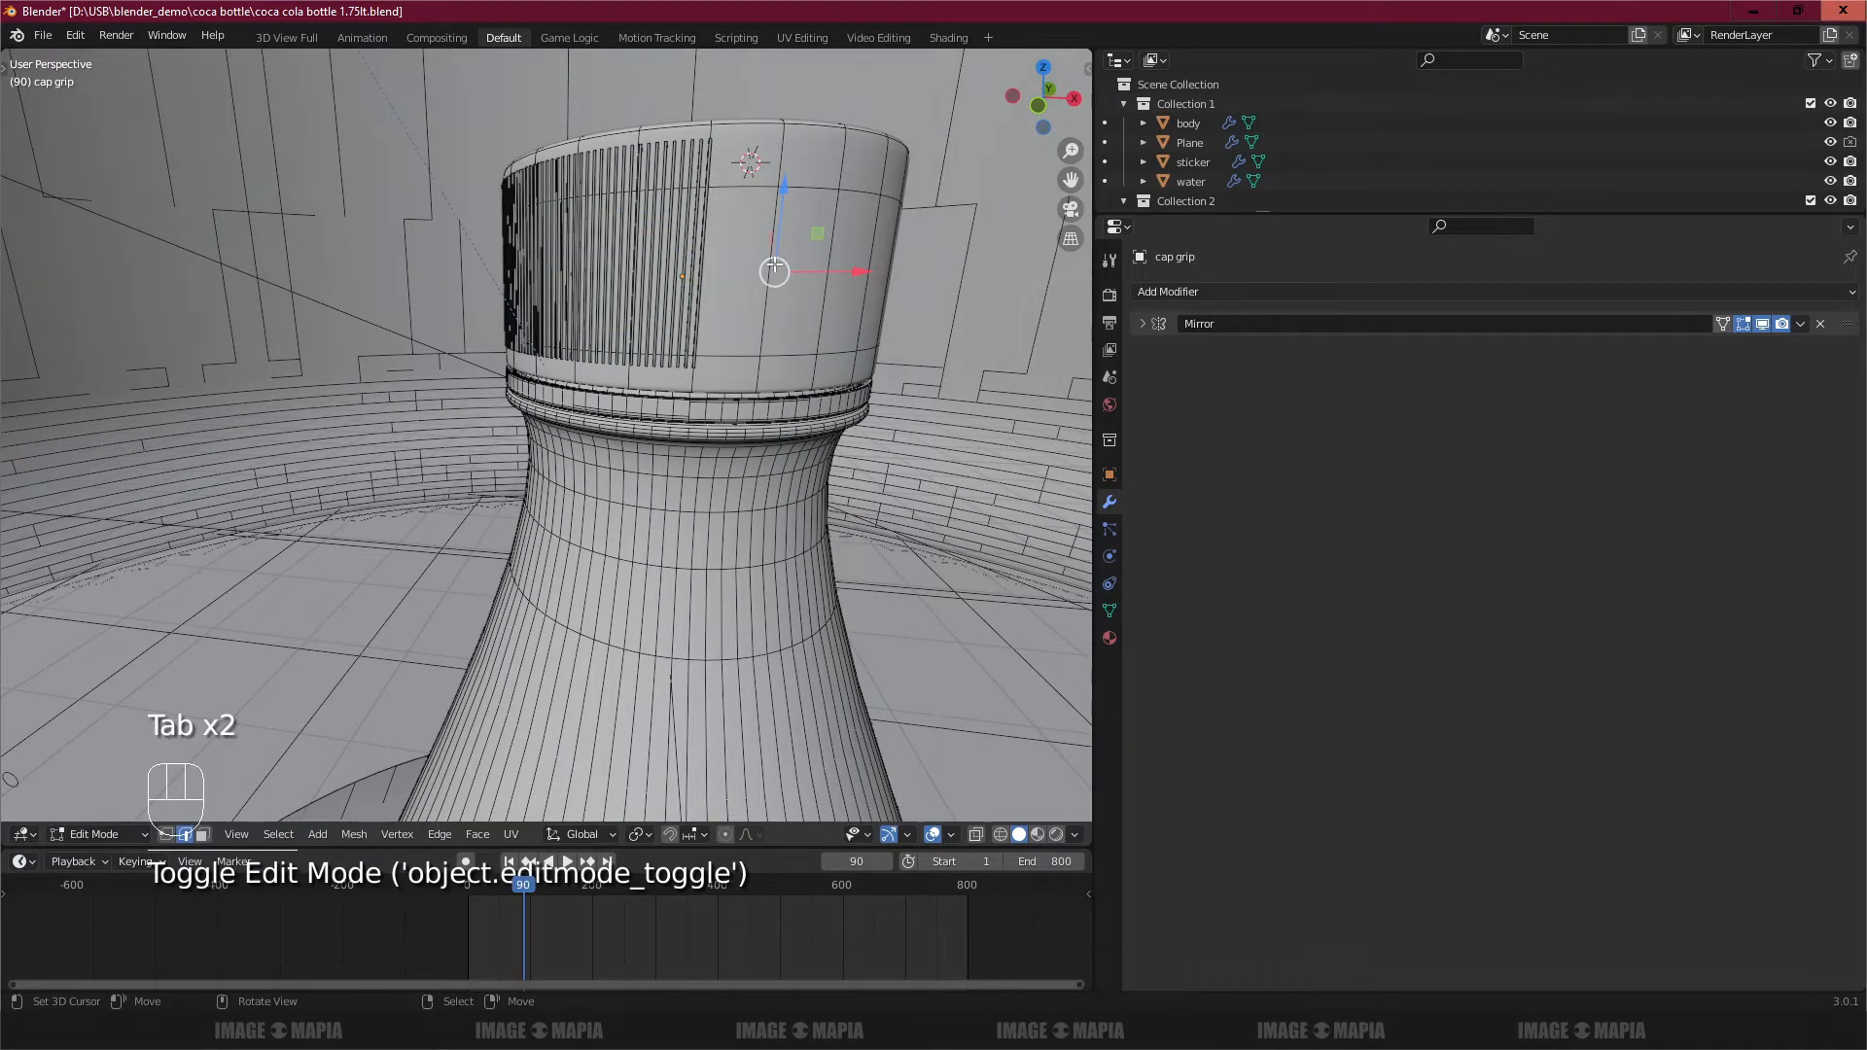
pyautogui.press('Tab')
pyautogui.press('a')
pyautogui.moveTo(780, 300); pyautogui.dragTo(782, 350, button='middle')
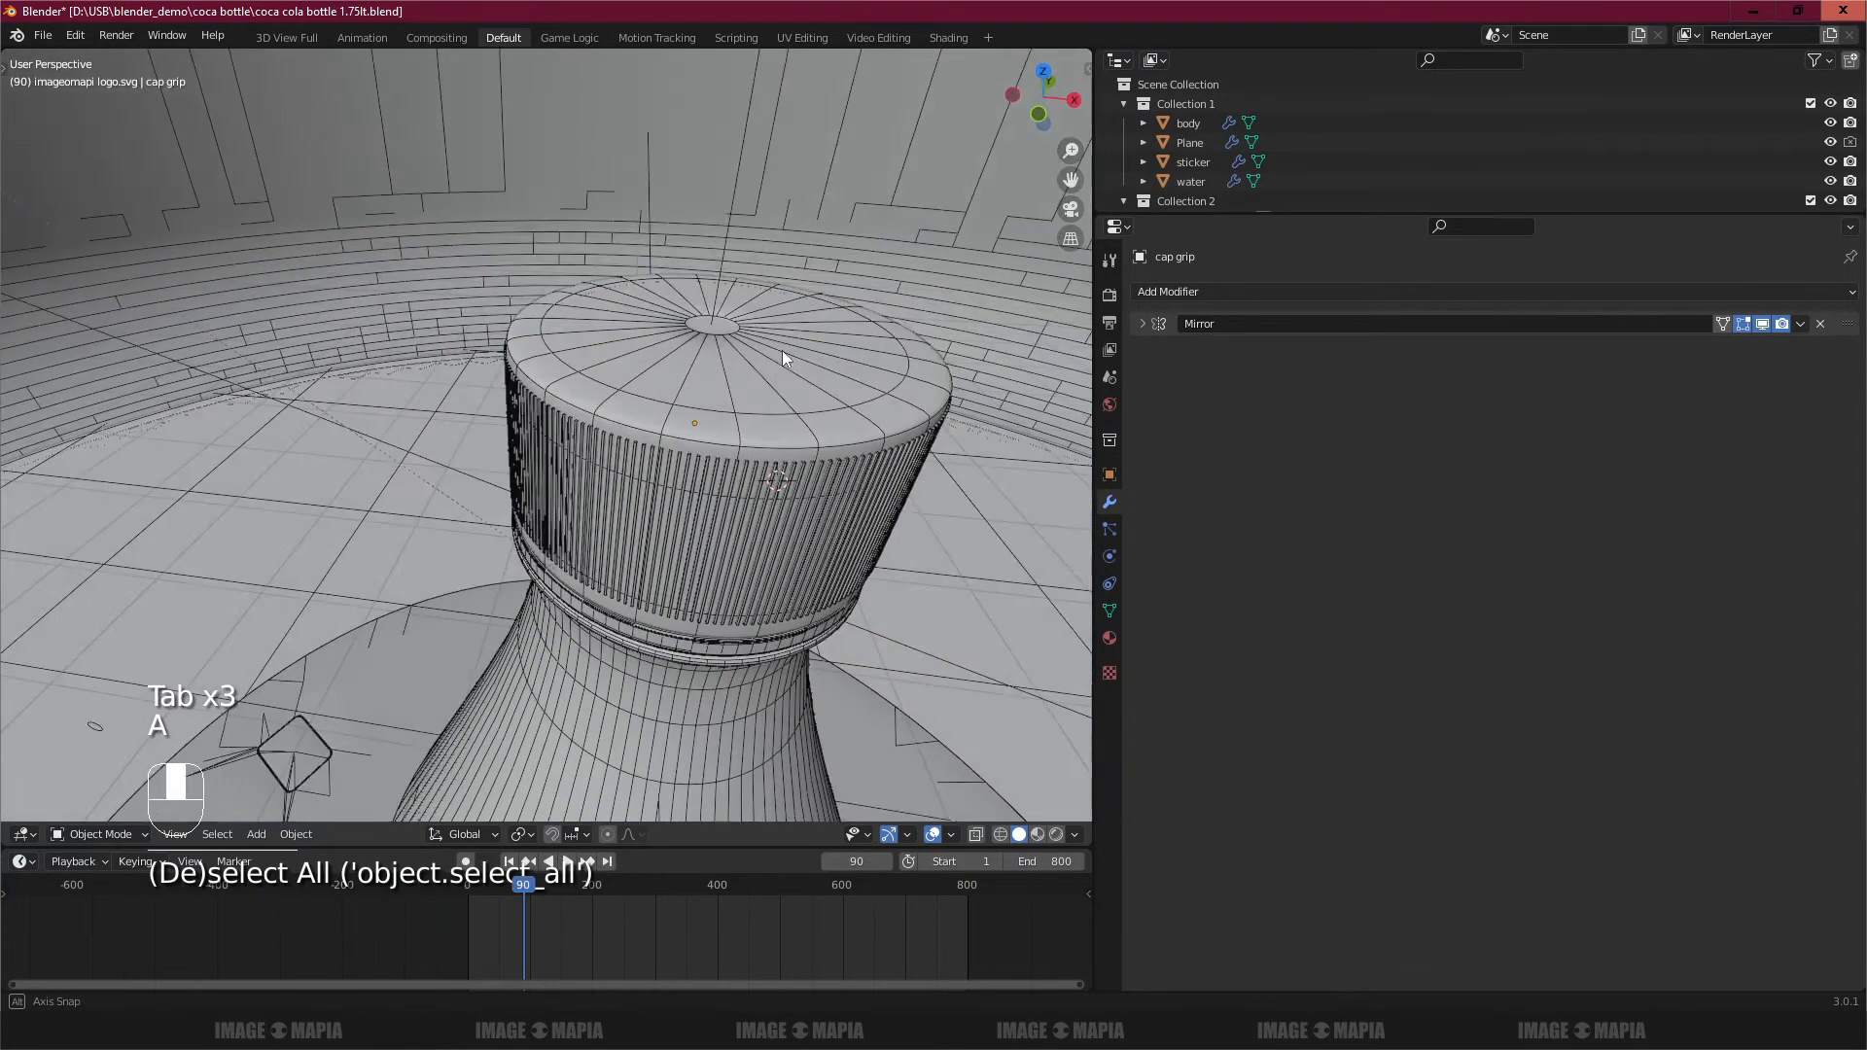
# Step: Hide the cap, then select the bottle body and expand its Subsurf modifier
pyautogui.click(761, 417)
pyautogui.press('h')
pyautogui.click(739, 435)
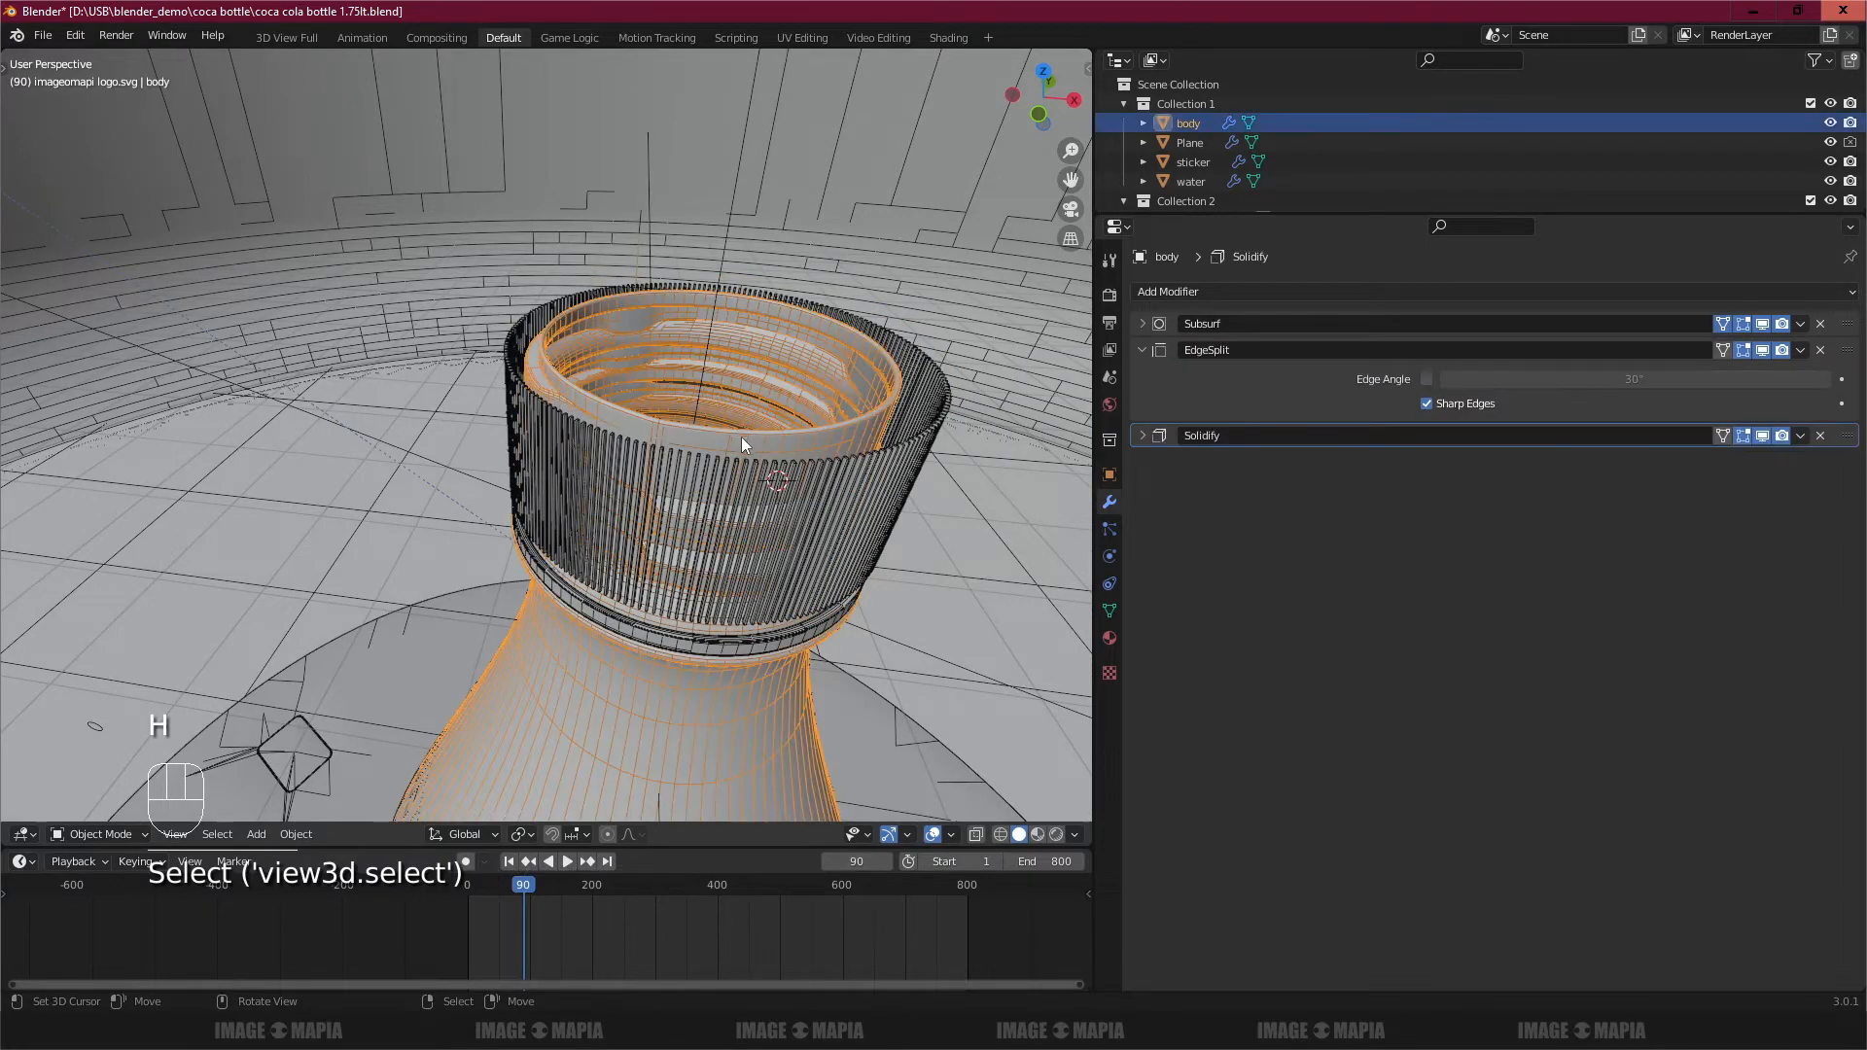
pyautogui.click(1141, 324)
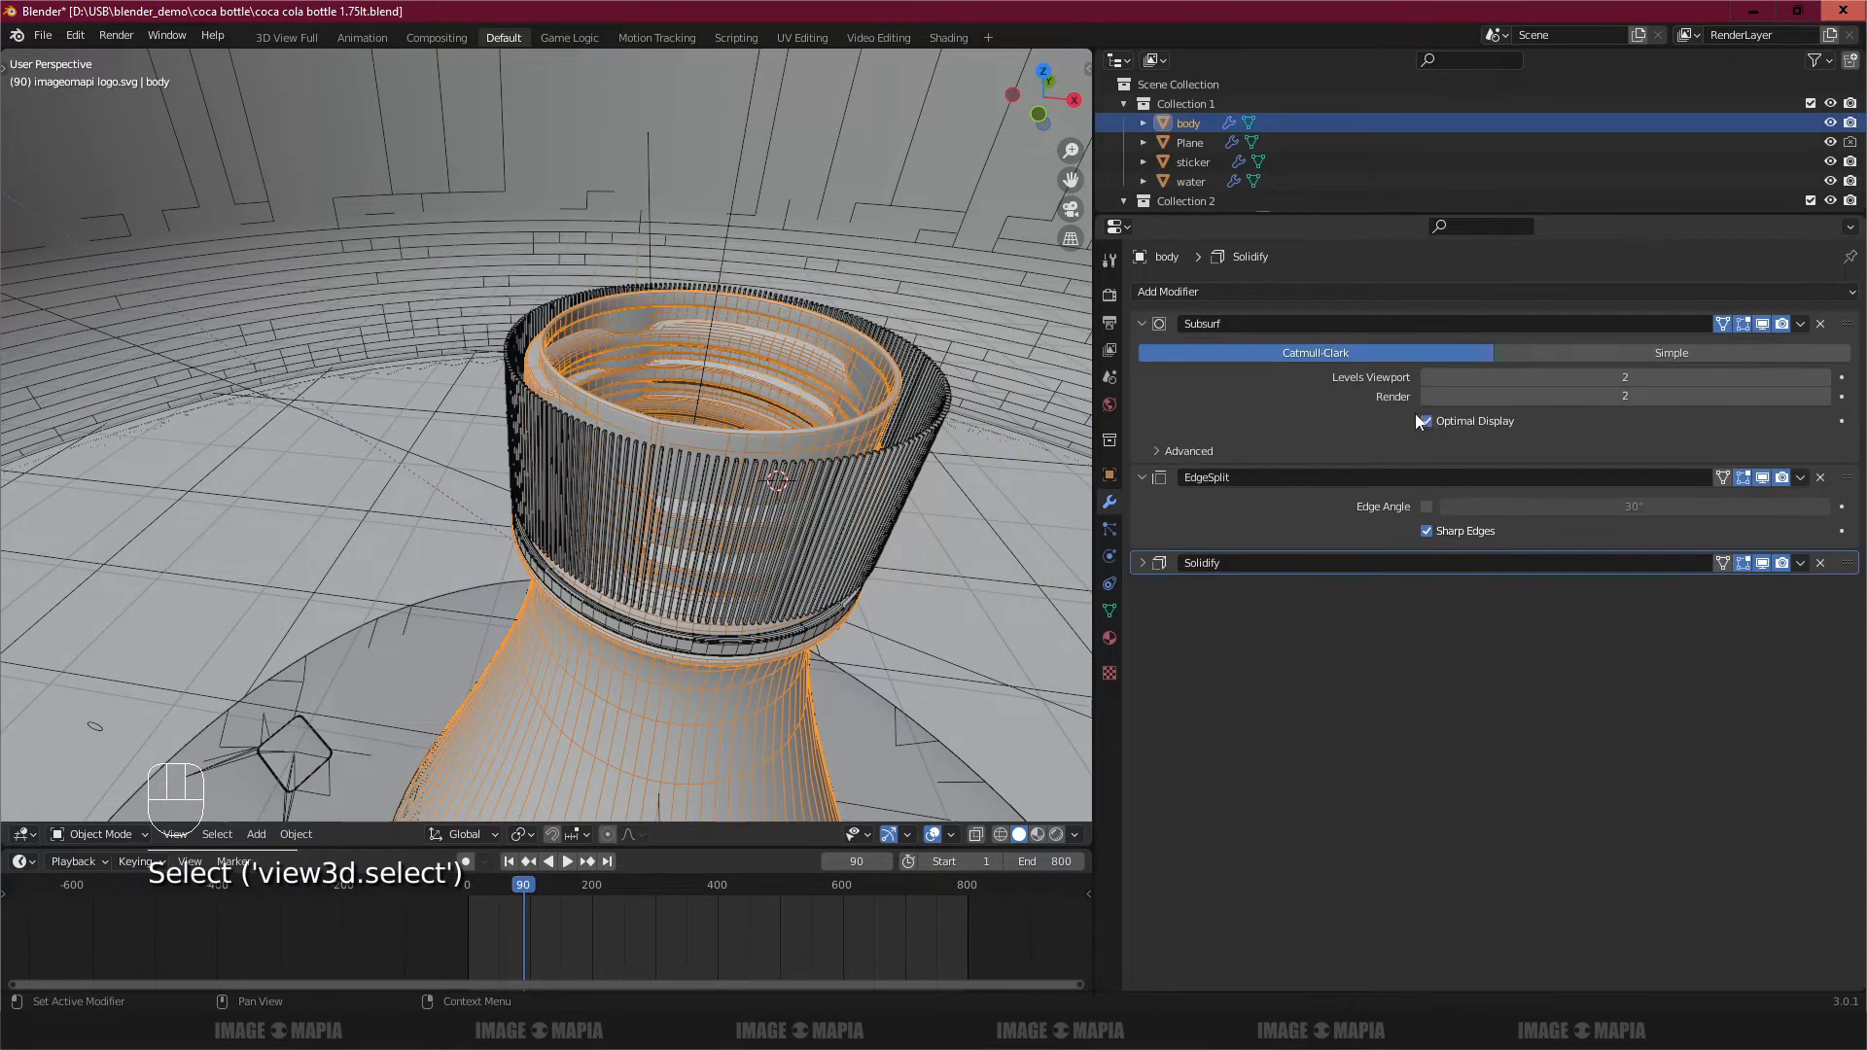
# Step: Enable Optimal Display in the sticker's Subsurf modifier and hide the sticker
pyautogui.keyDown('shift'); pyautogui.moveTo(771, 514); pyautogui.dragTo(798, 375, button='middle'); pyautogui.keyUp('shift')
pyautogui.scroll(-2, 739, 428)
pyautogui.moveTo(644, 511); pyautogui.dragTo(724, 503, button='middle')
pyautogui.click(704, 632)
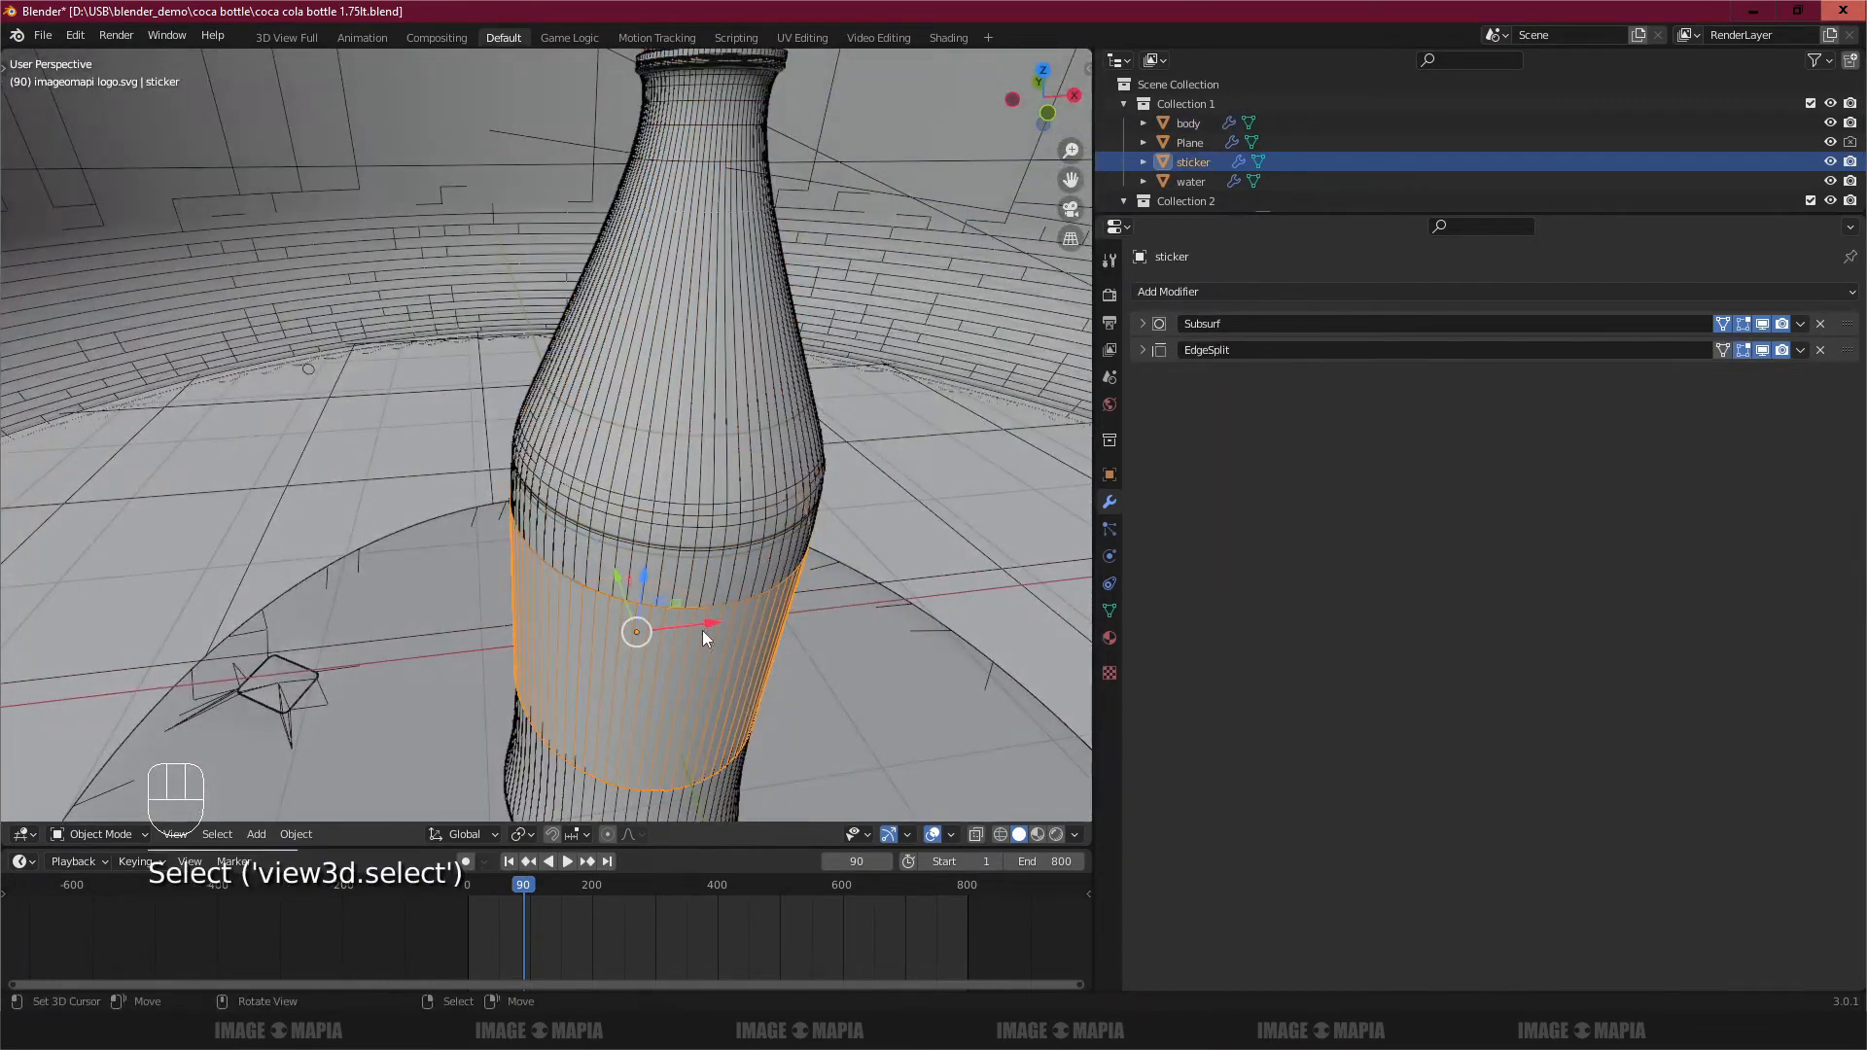
pyautogui.click(1143, 323)
pyautogui.click(1427, 421)
pyautogui.press('h')
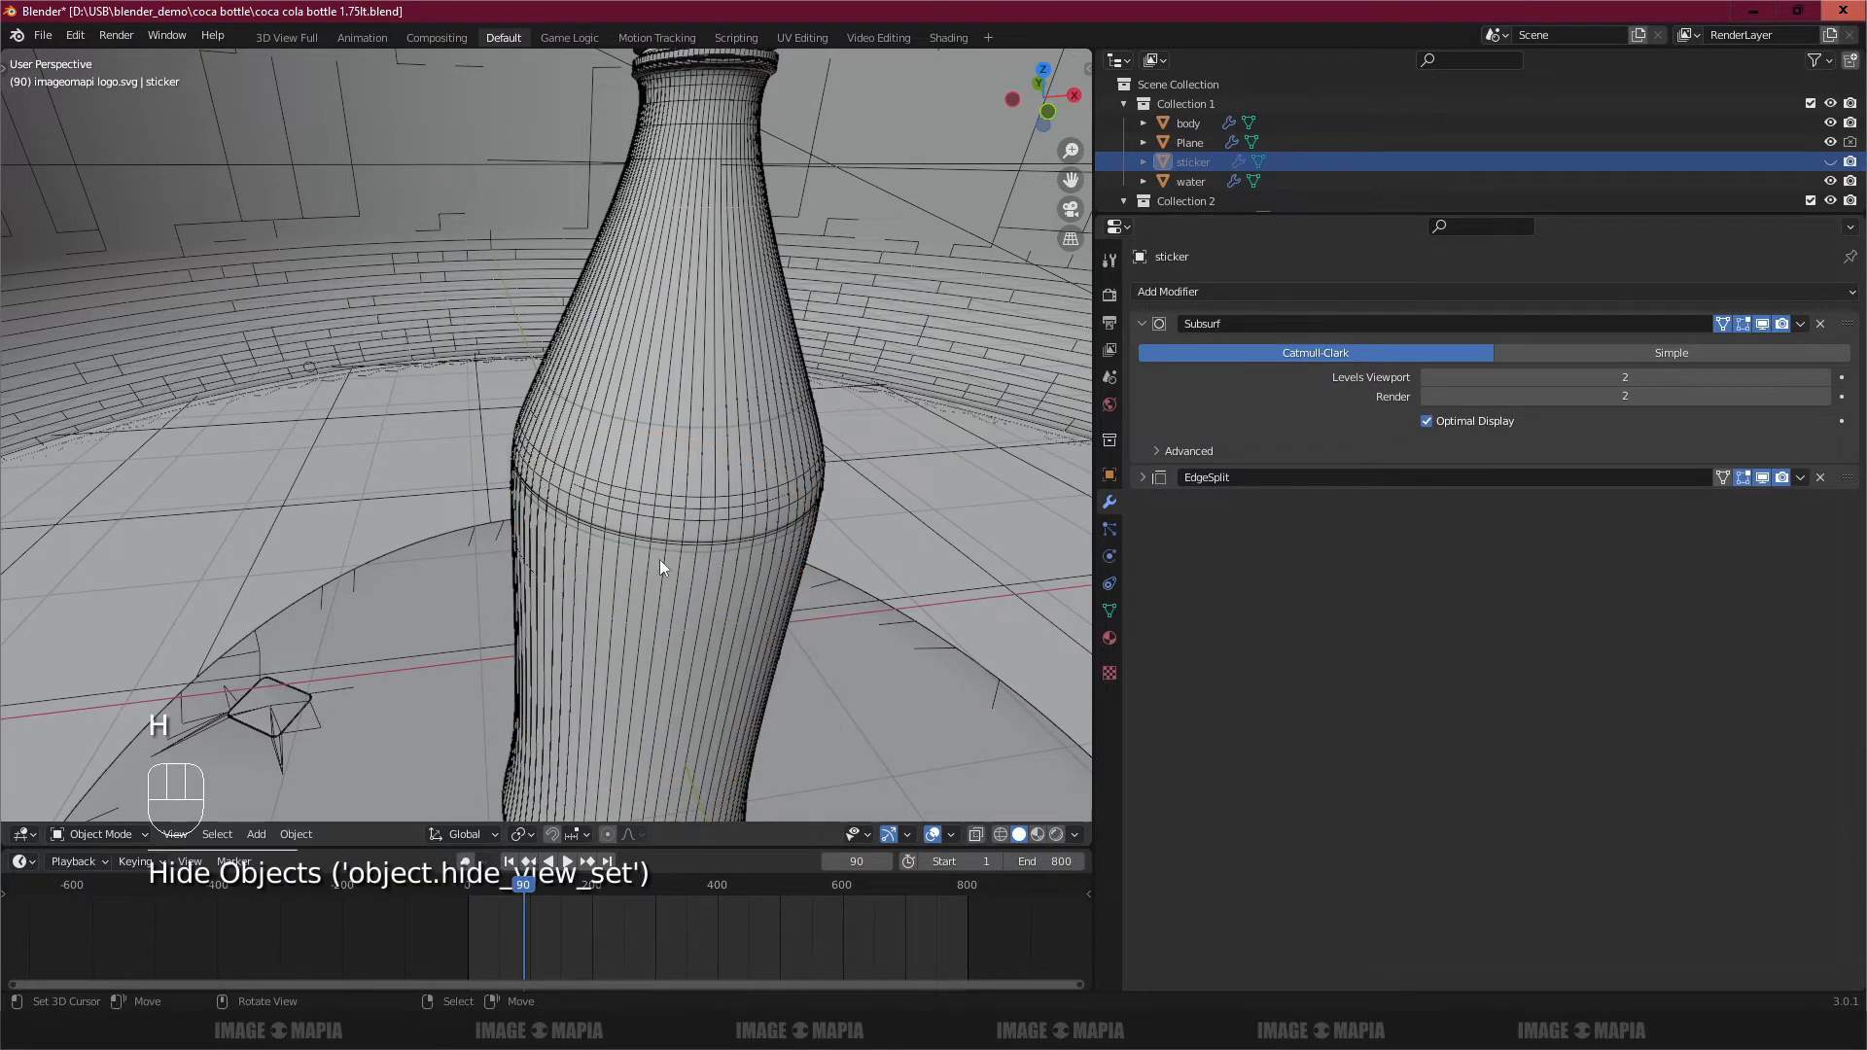
# Step: Collapse the bottle body's Subsurf modifier and enable Edge Angle in its EdgeSplit modifier
pyautogui.click(664, 511)
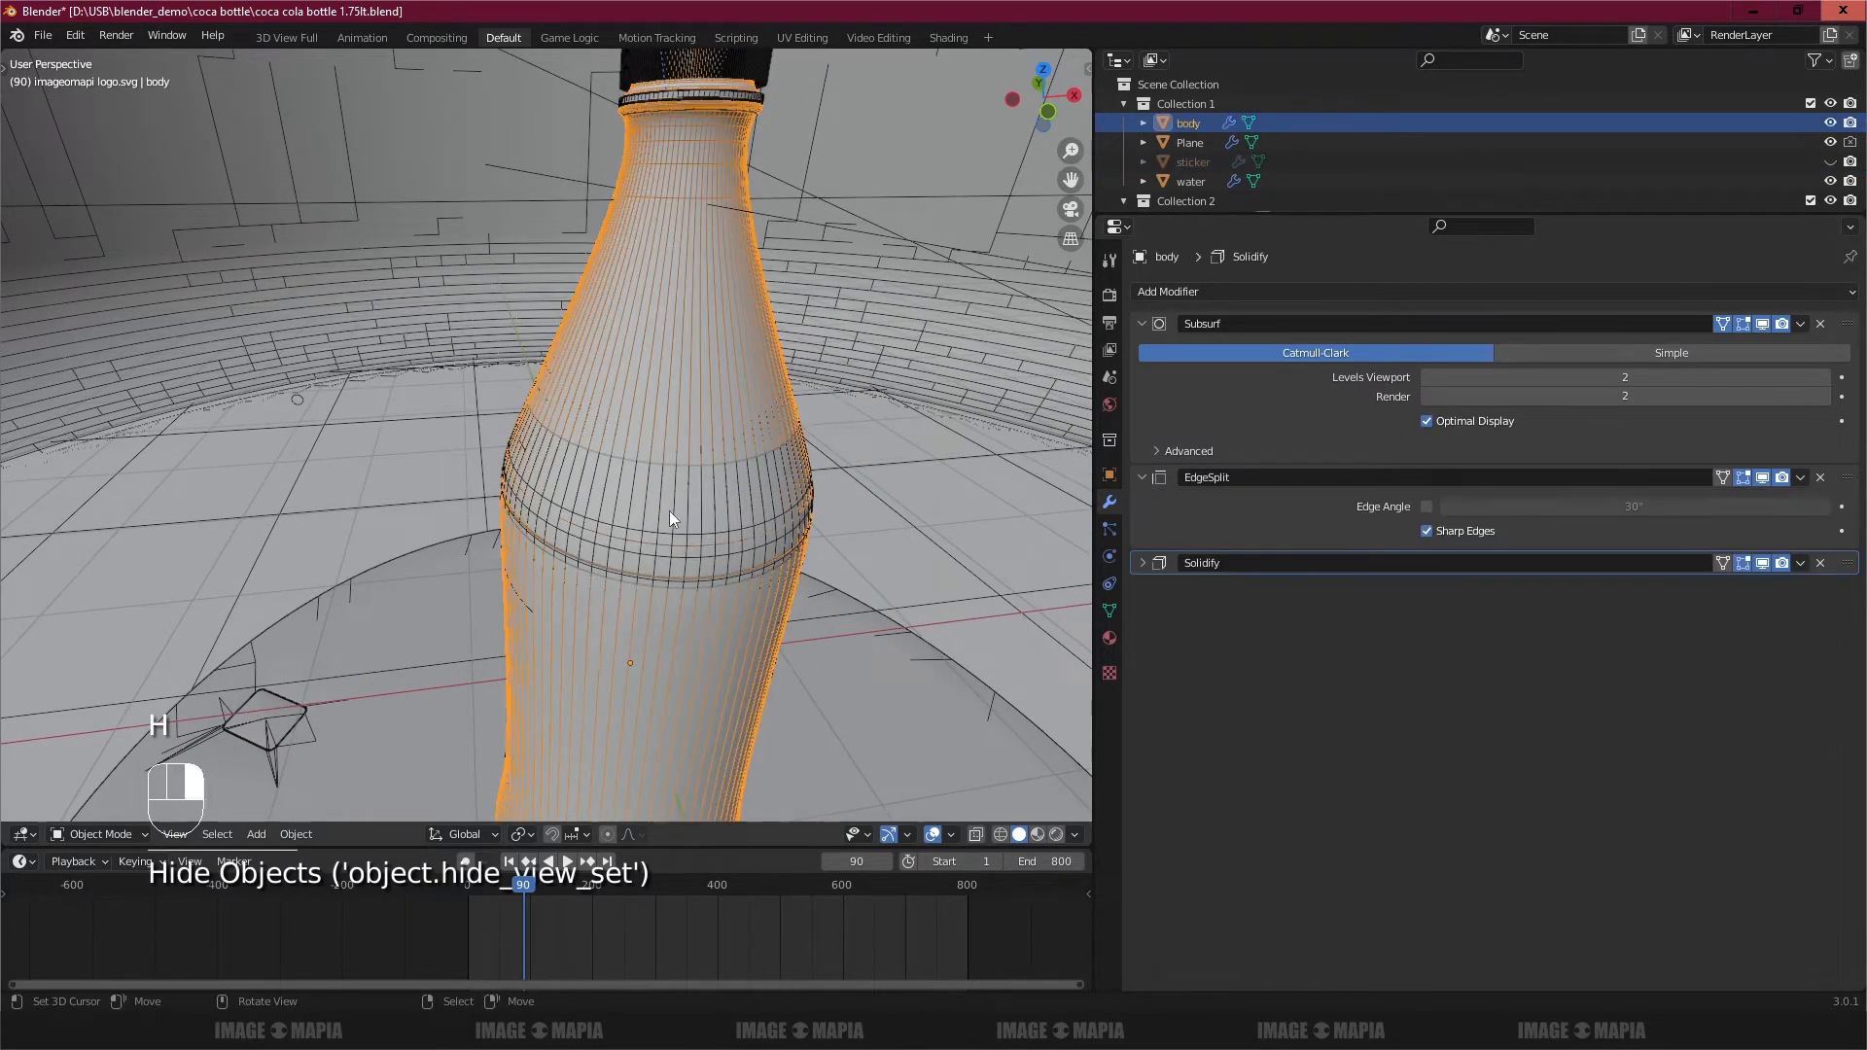
pyautogui.click(1145, 323)
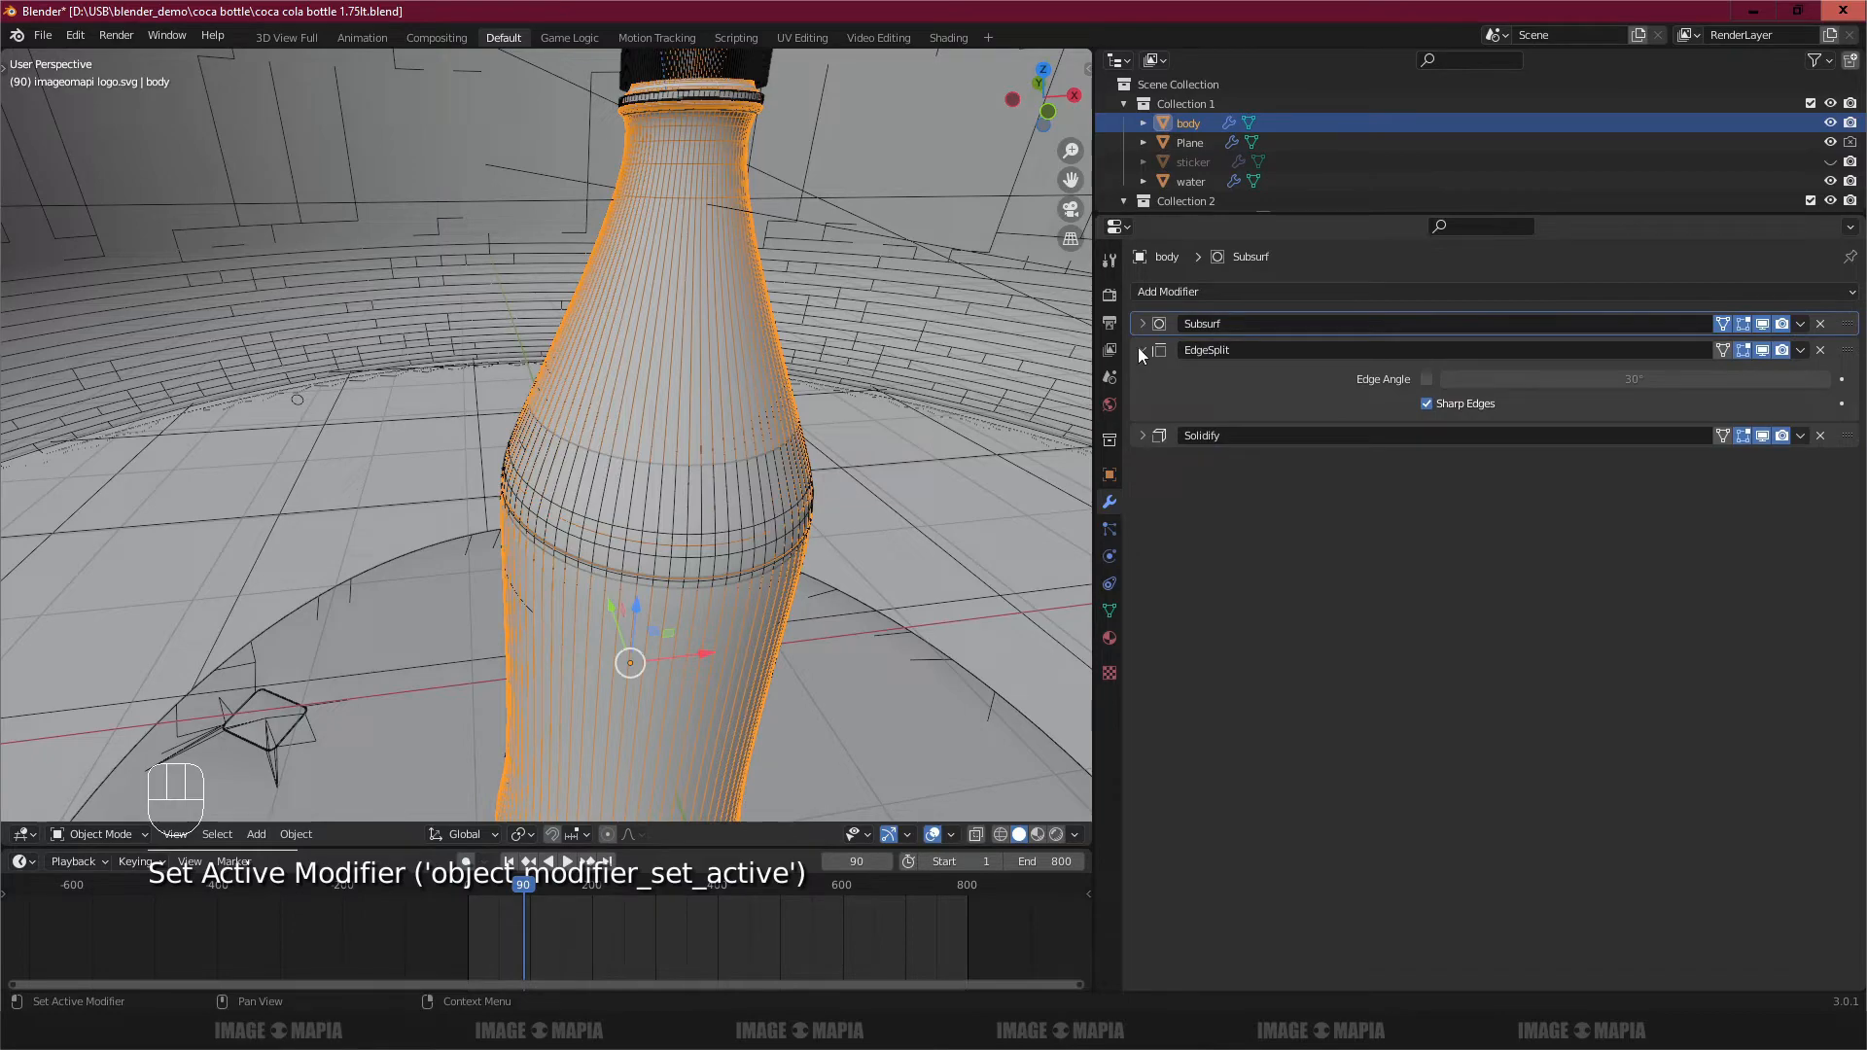
pyautogui.click(1410, 377)
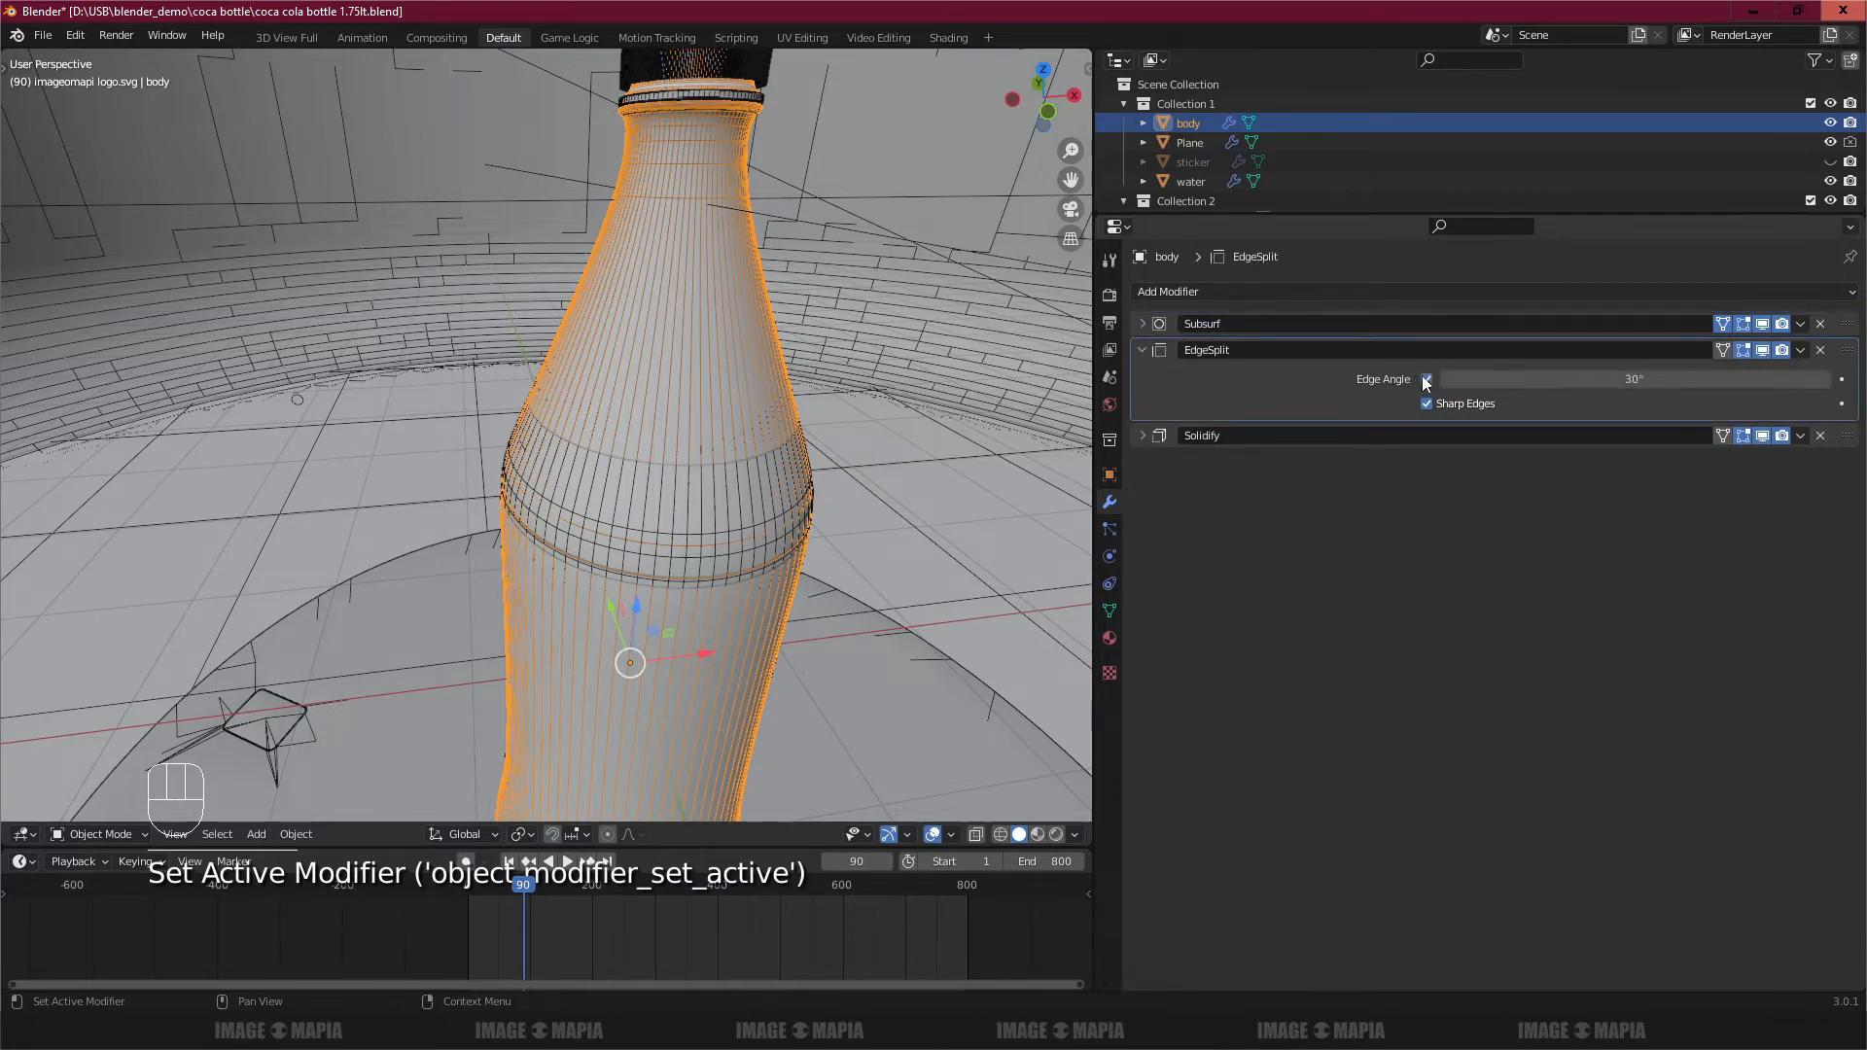
# Step: Collapse the bottle body's EdgeSplit modifier and hide the body
pyautogui.click(1142, 349)
pyautogui.moveTo(627, 404); pyautogui.dragTo(953, 450, button='middle')
pyautogui.scroll(-2, 692, 441)
pyautogui.press('a')
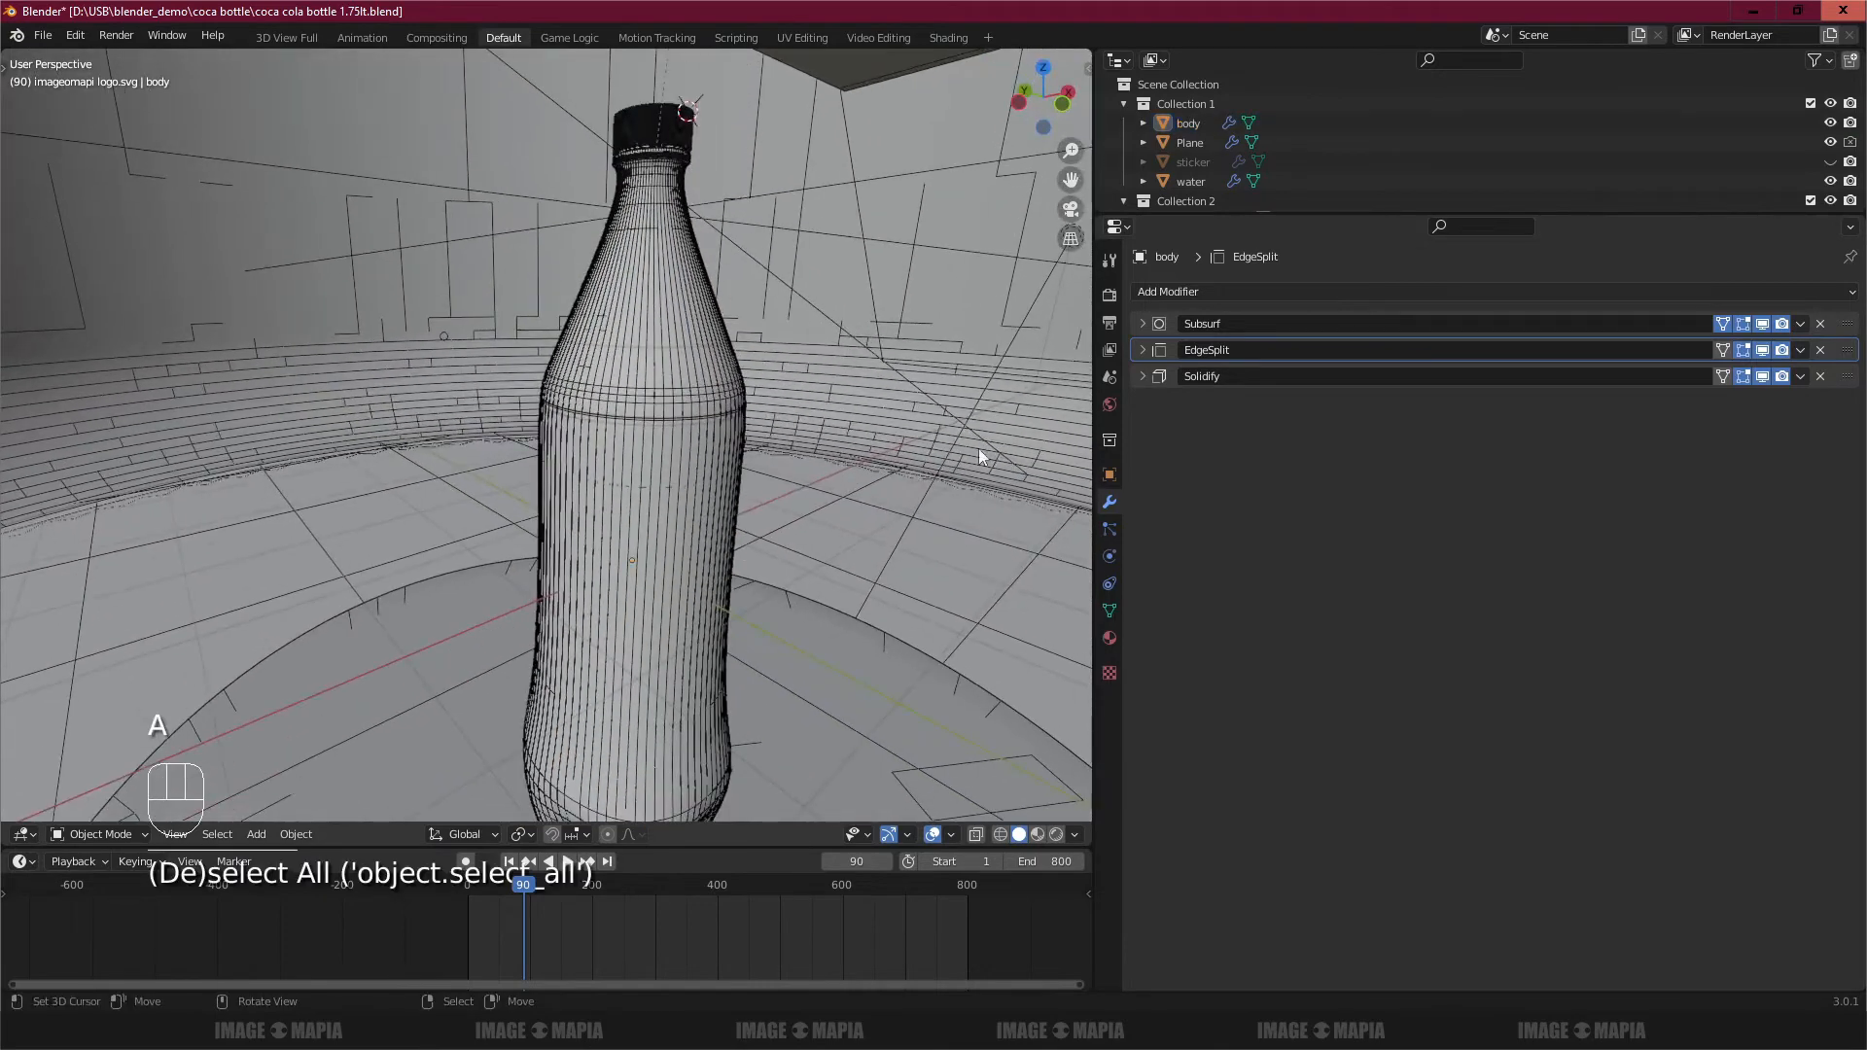
pyautogui.keyDown('shift'); pyautogui.moveTo(692, 431); pyautogui.dragTo(710, 372, button='middle'); pyautogui.keyUp('shift')
pyautogui.click(680, 263)
pyautogui.click(680, 262)
pyautogui.press('h')
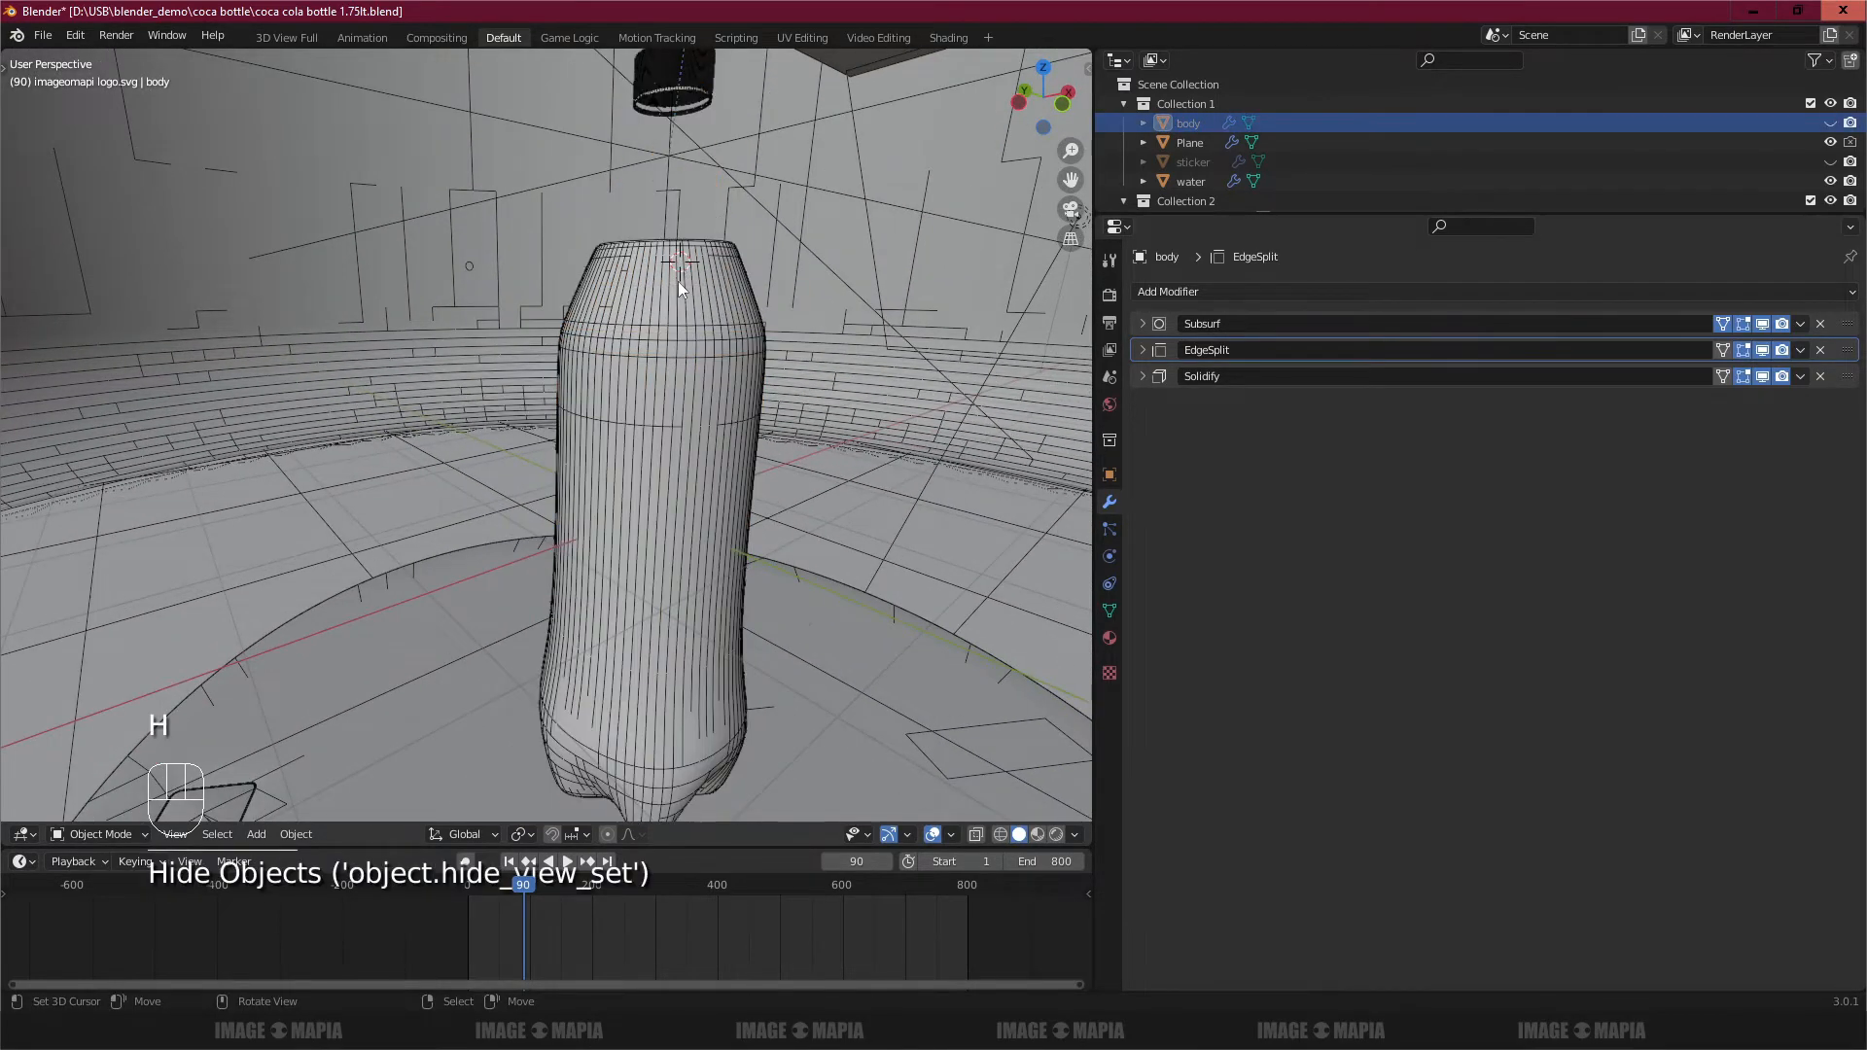
# Step: Select the water mesh, view its Subsurf modifier settings, and hide the water
pyautogui.click(694, 295)
pyautogui.moveTo(1222, 218); pyautogui.dragTo(1221, 259)
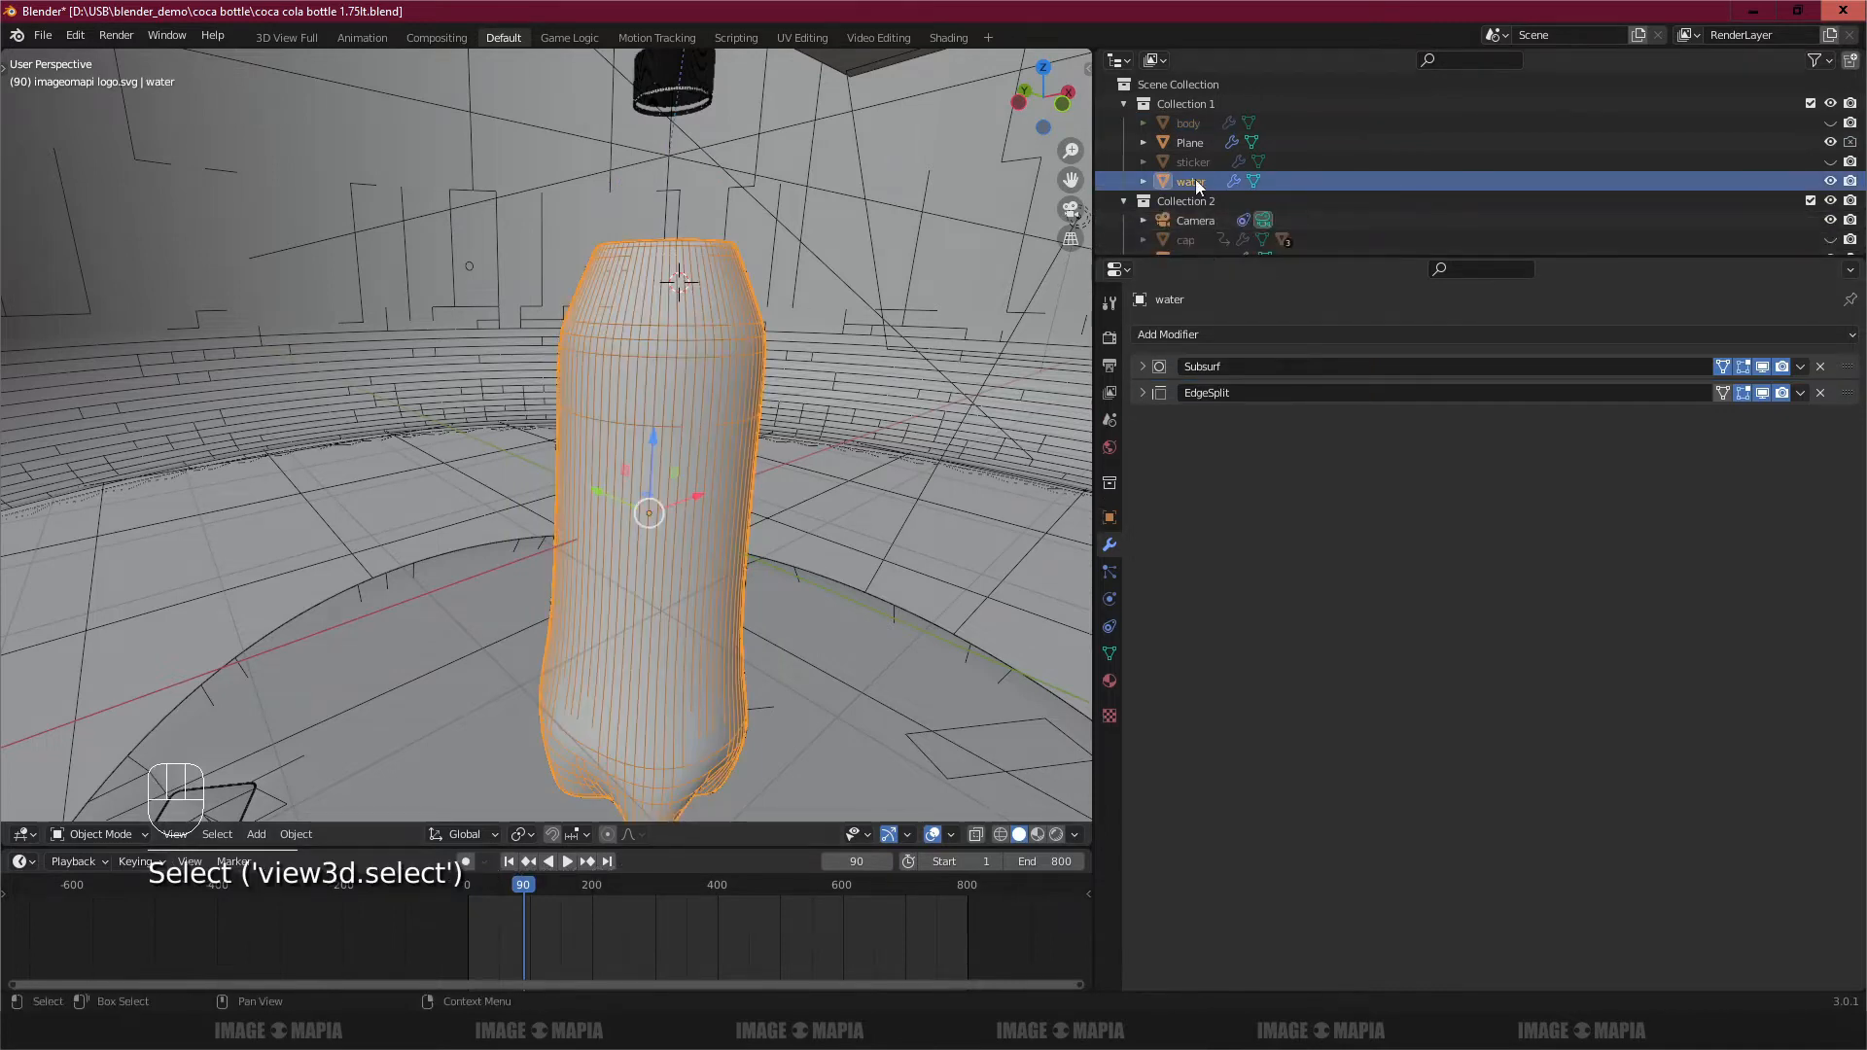
pyautogui.moveTo(1066, 265); pyautogui.dragTo(803, 469, button='middle')
pyautogui.click(1142, 366)
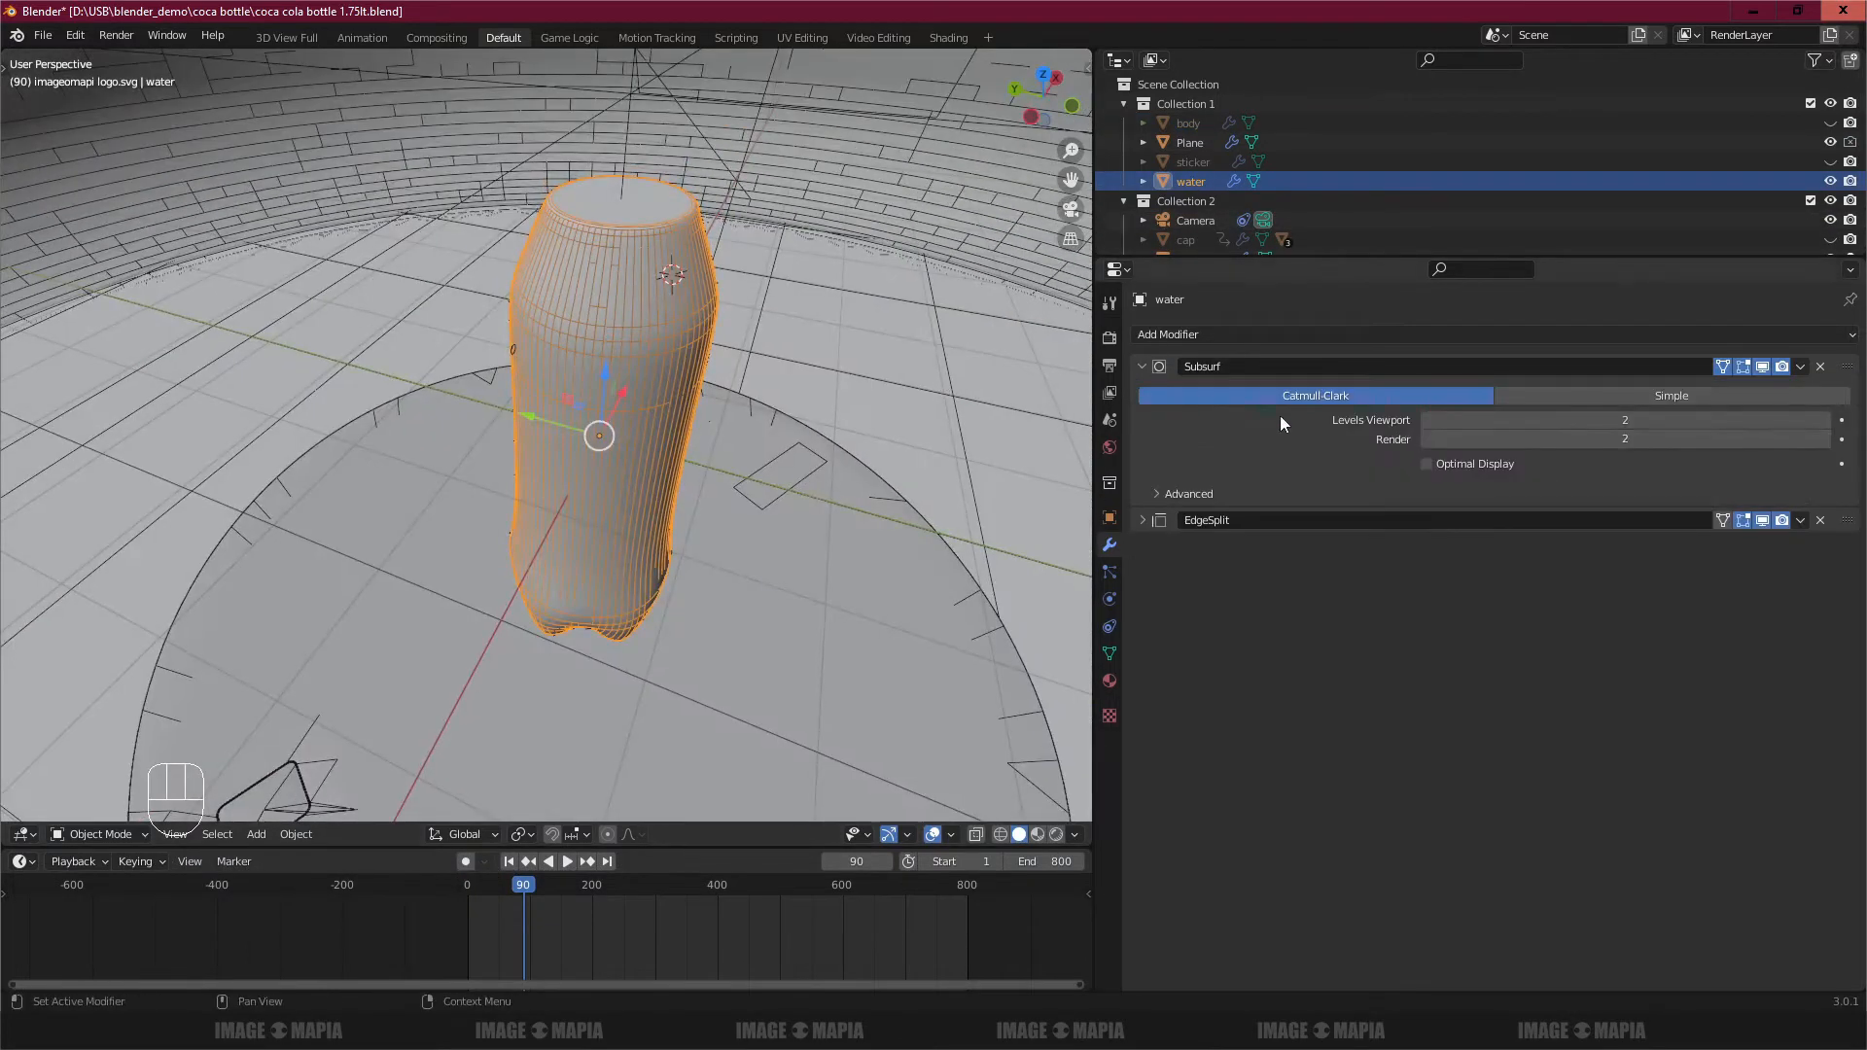
pyautogui.click(1142, 365)
pyautogui.scroll(5, 574, 406)
pyautogui.moveTo(574, 407); pyautogui.dragTo(673, 493, button='middle')
pyautogui.scroll(-3, 663, 385)
pyautogui.press('h')
pyautogui.keyDown('shift'); pyautogui.moveTo(673, 193); pyautogui.dragTo(691, 405, button='middle'); pyautogui.keyUp('shift')
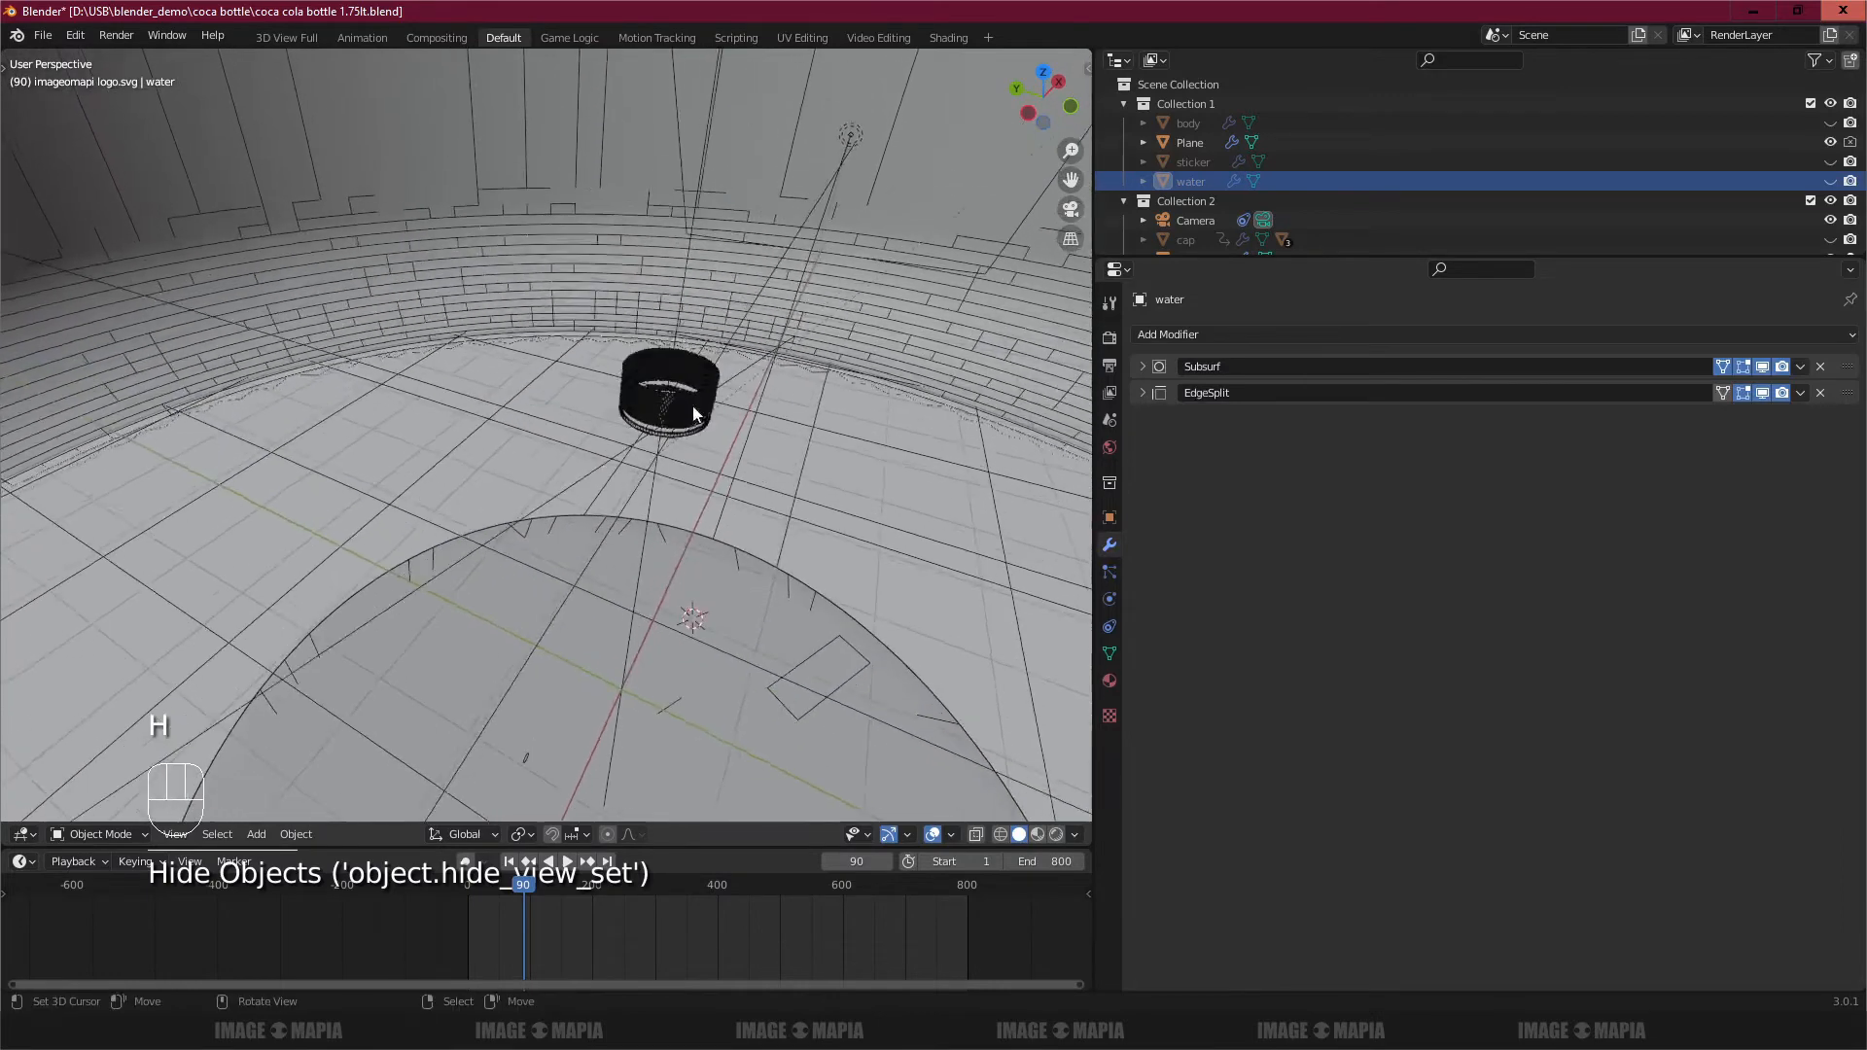
# Step: Enable Optimal Display in the cap seal's Subsurf modifier and check the seal's mesh in Edit Mode
pyautogui.scroll(3, 692, 405)
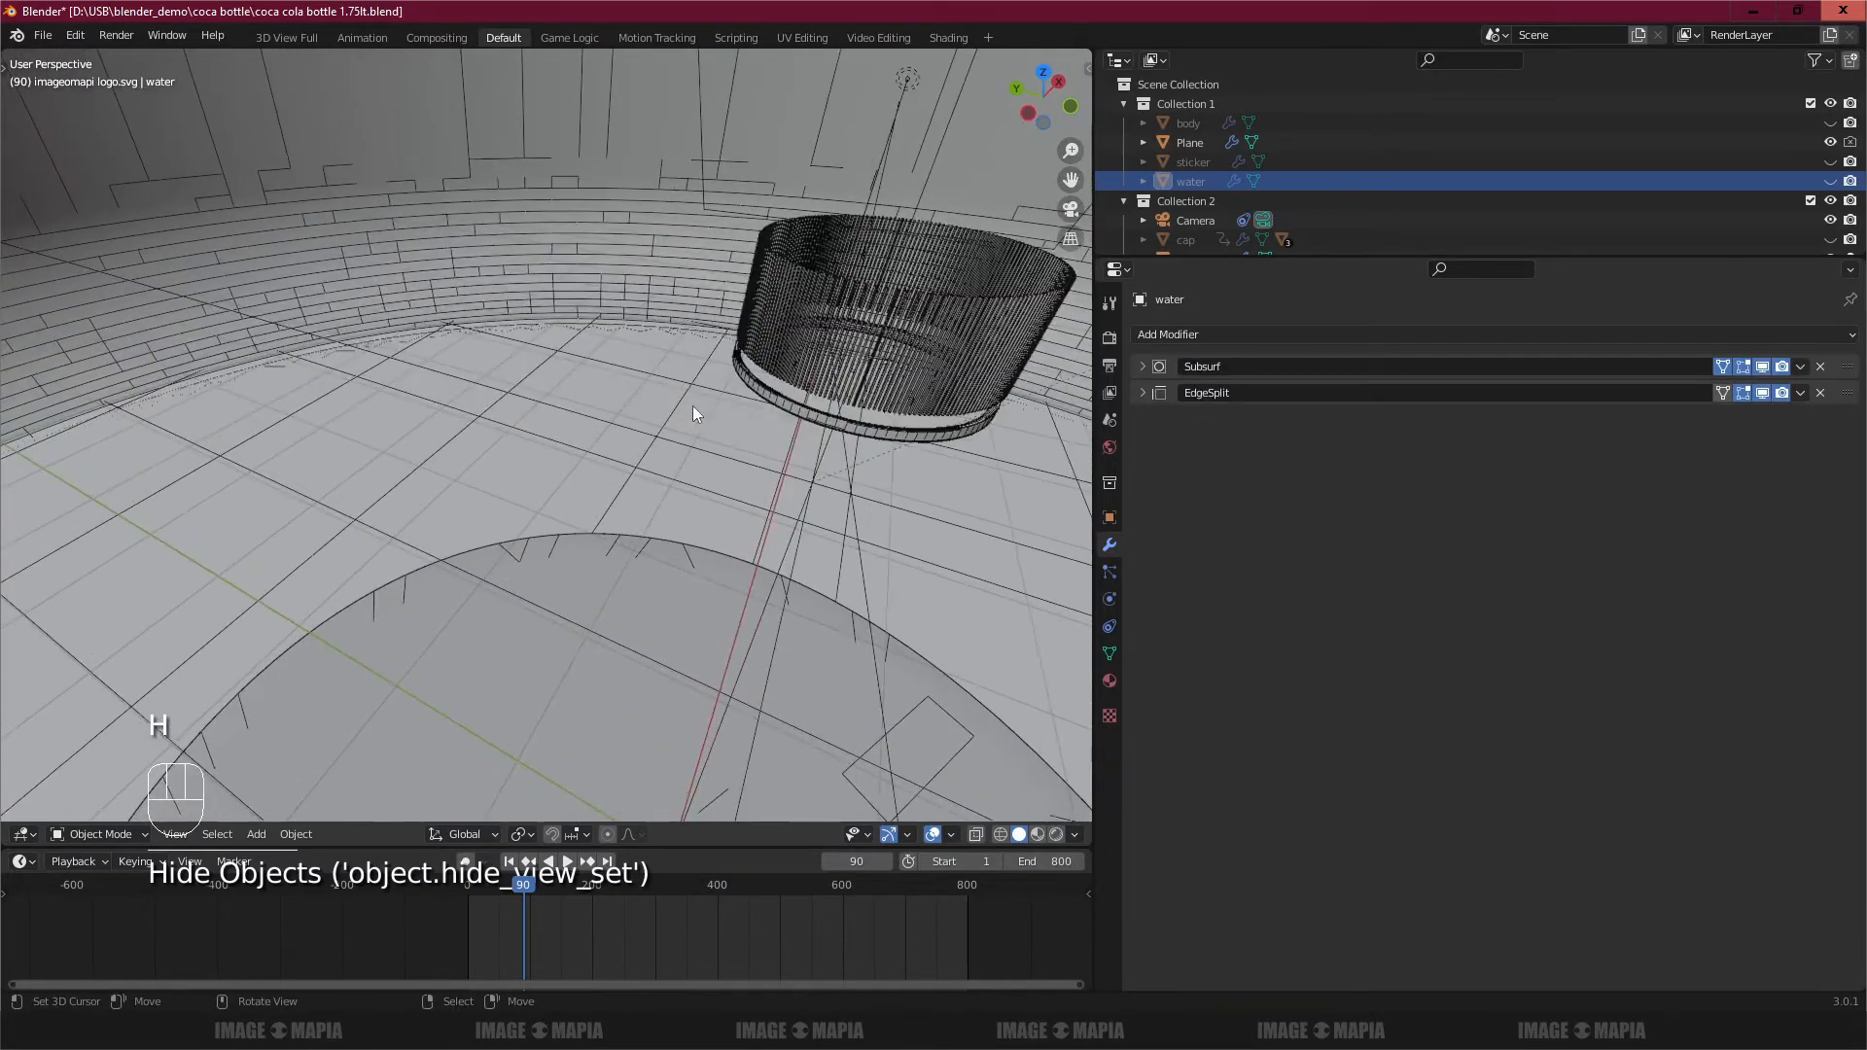
pyautogui.click(1142, 367)
pyautogui.click(1427, 464)
pyautogui.click(1142, 367)
pyautogui.scroll(4, 763, 422)
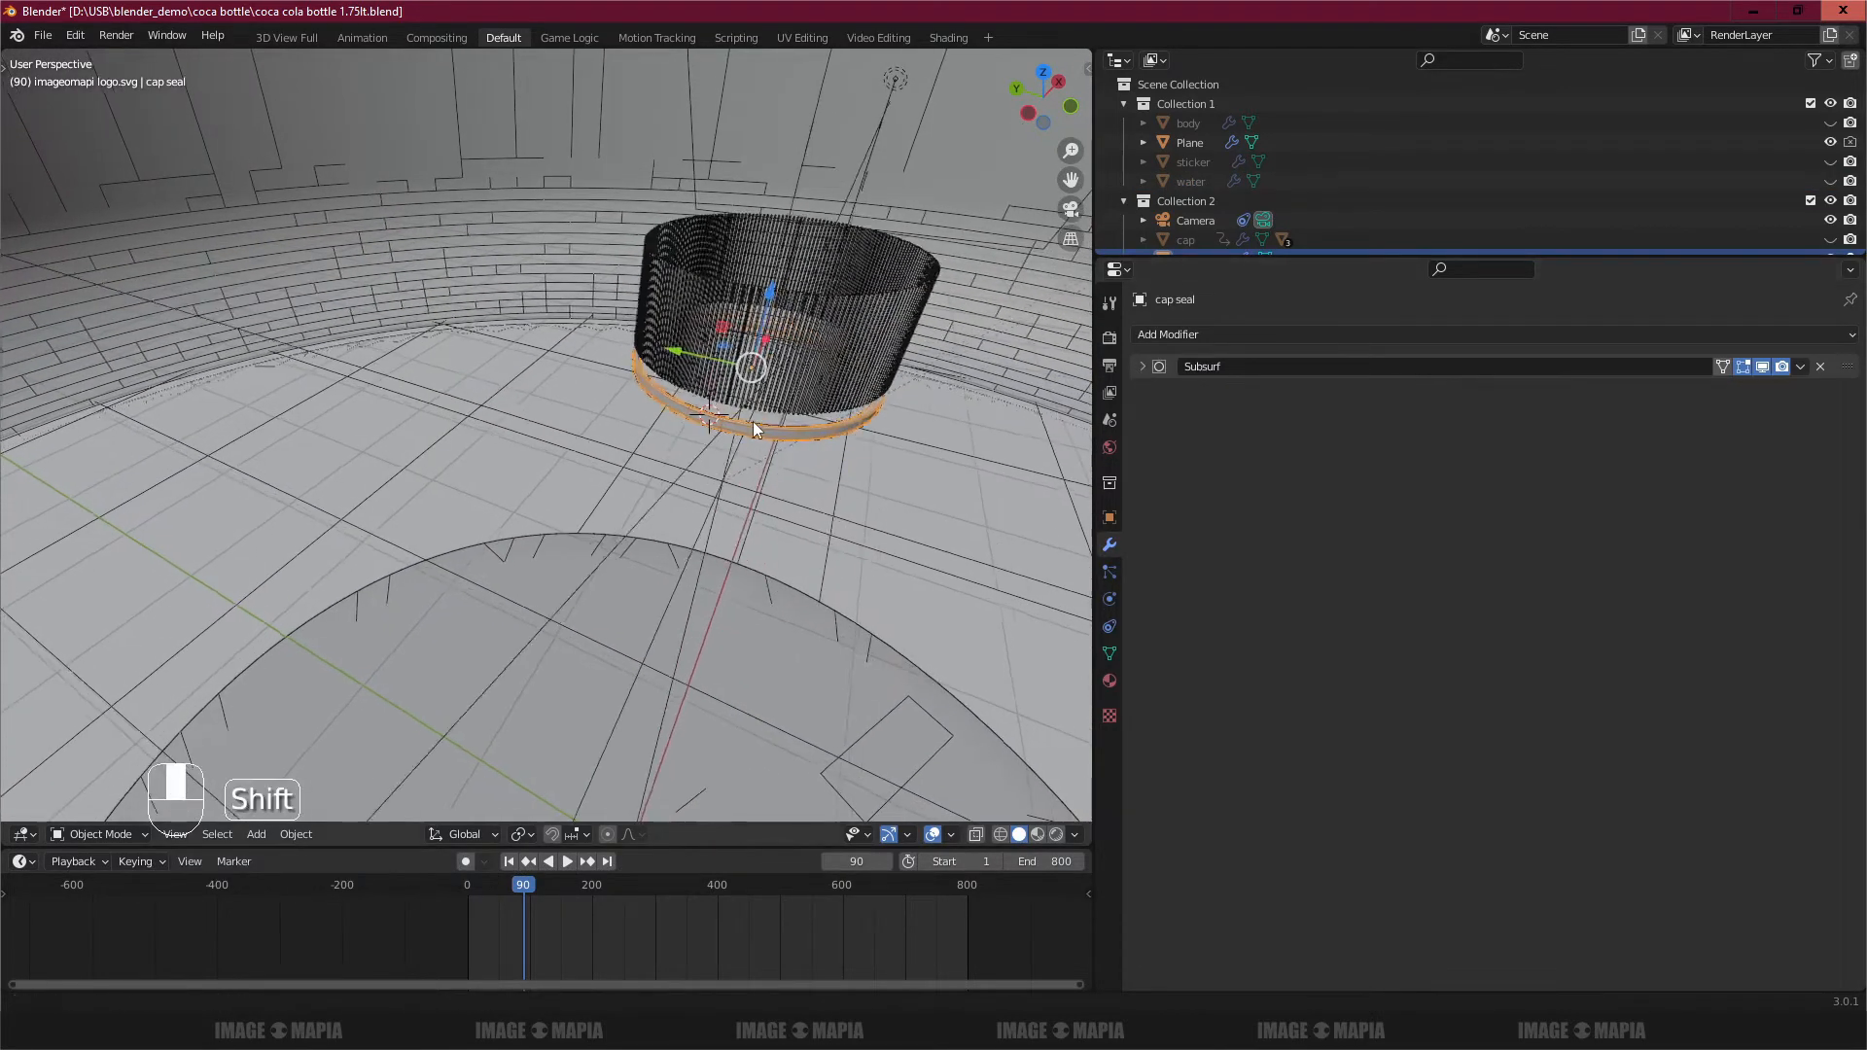
pyautogui.keyDown('shift'); pyautogui.moveTo(750, 422); pyautogui.dragTo(666, 406, button='middle'); pyautogui.keyUp('shift')
pyautogui.press('Tab')
pyautogui.press('Tab')
# Step: Unhide all hidden objects and deselect everything
pyautogui.scroll(-4, 682, 393)
pyautogui.press('a')
pyautogui.hotkey('alt', 'h')
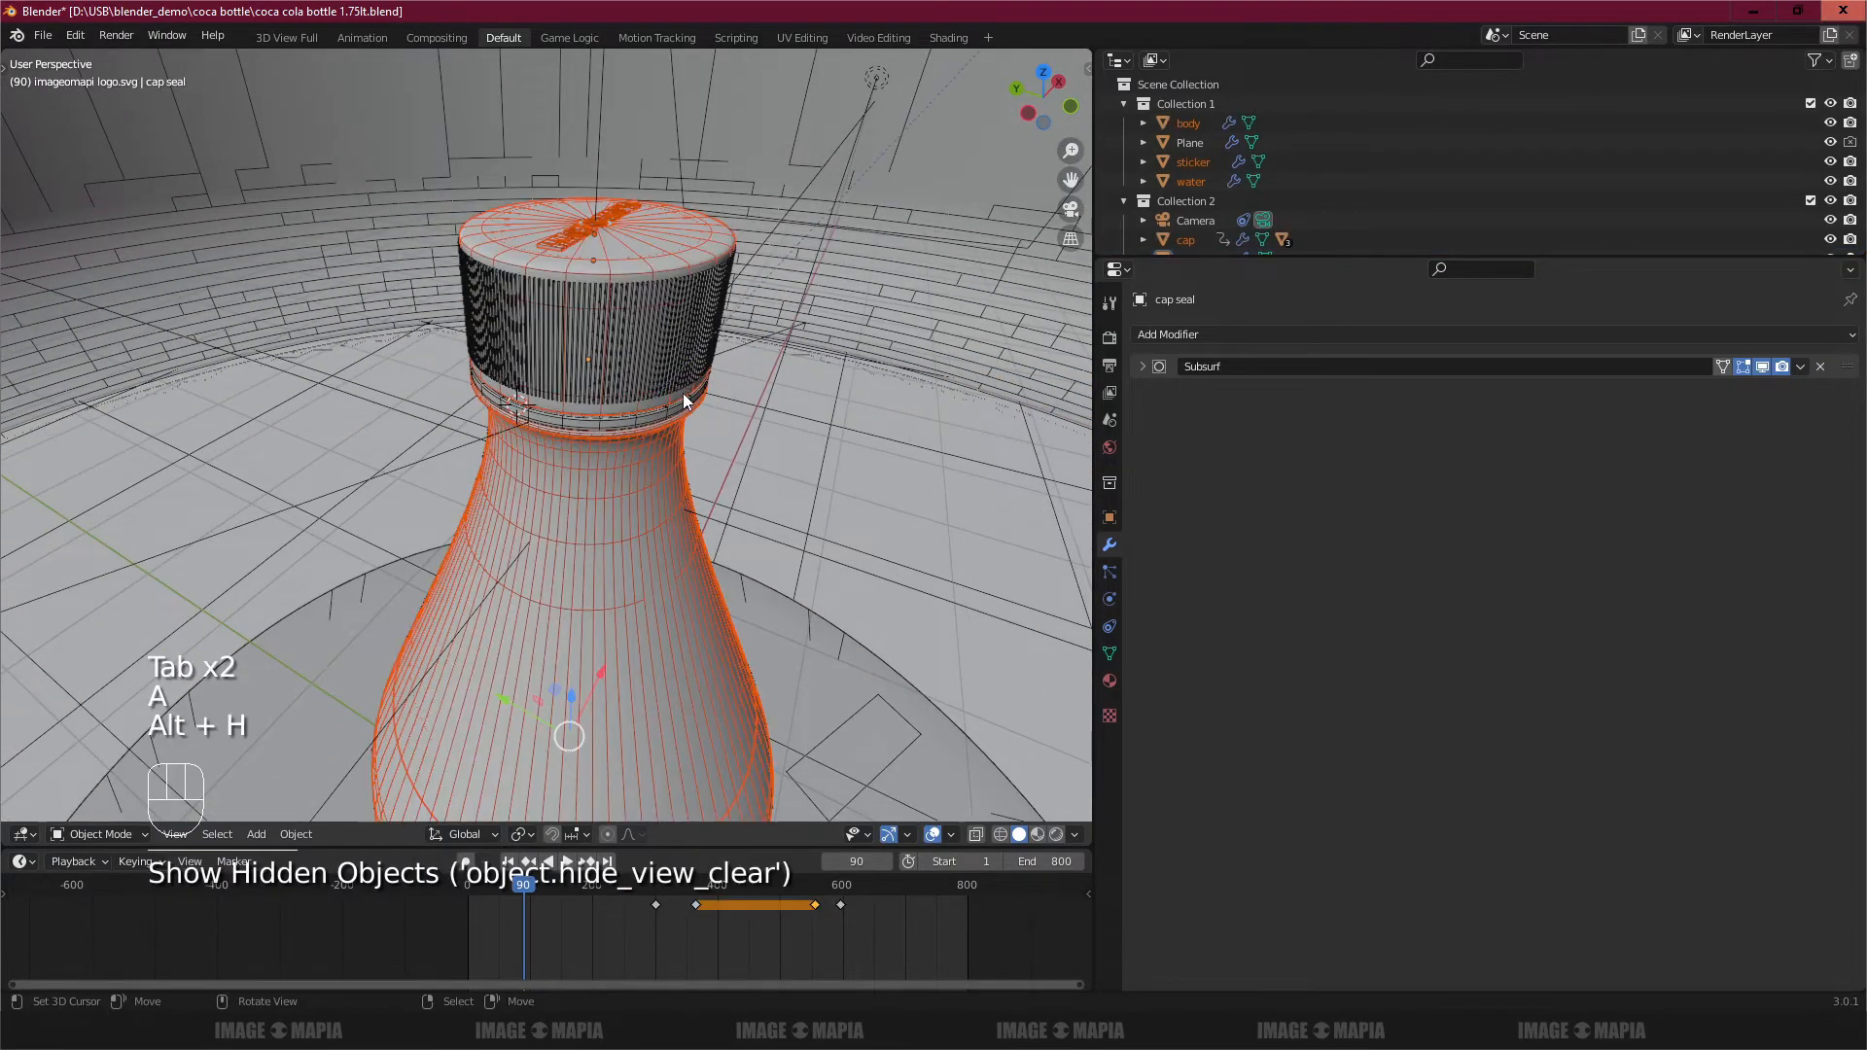
pyautogui.press('a')
pyautogui.scroll(-8, 656, 389)
pyautogui.moveTo(724, 471); pyautogui.dragTo(648, 448, button='middle')
pyautogui.scroll(-2, 647, 447)
# Step: Widen the 3D viewport, enlarge the Outliner to list every object, and select the bottle body
pyautogui.moveTo(1095, 448); pyautogui.dragTo(1519, 448)
pyautogui.moveTo(1618, 258); pyautogui.dragTo(1617, 657)
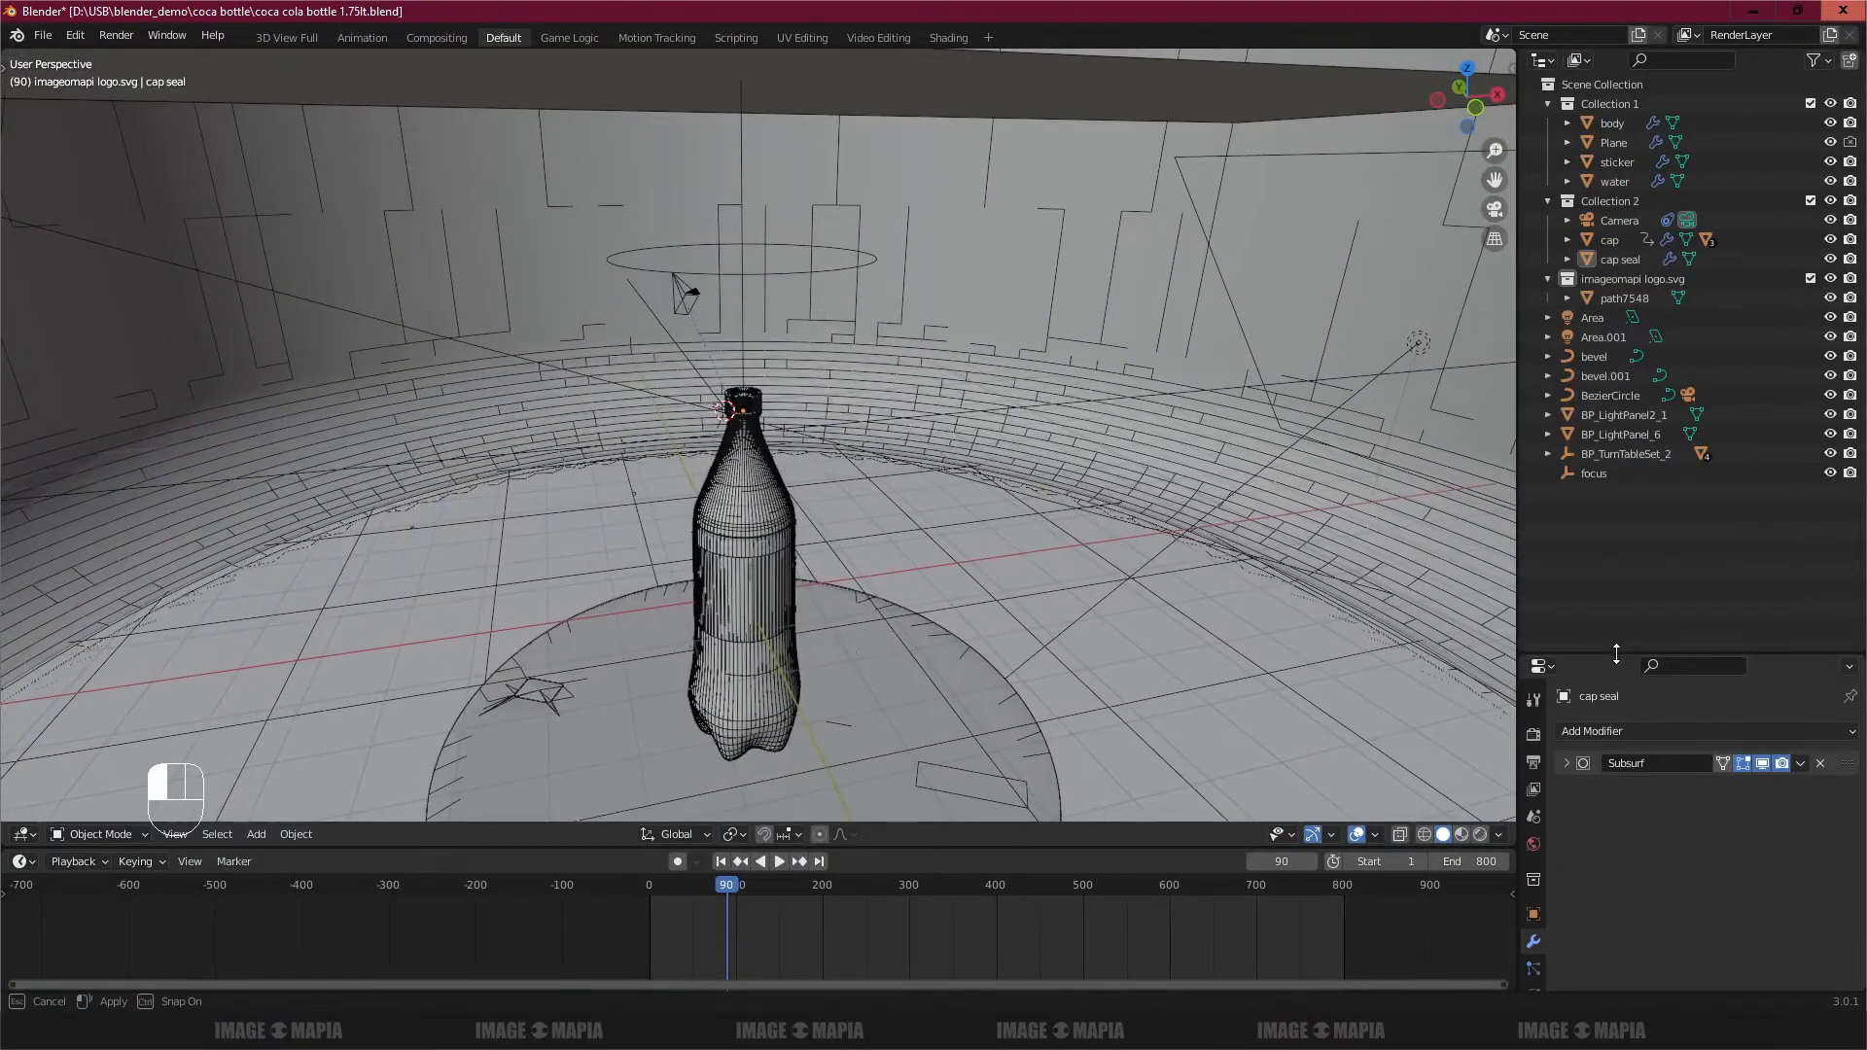
pyautogui.scroll(5, 680, 533)
pyautogui.click(731, 443)
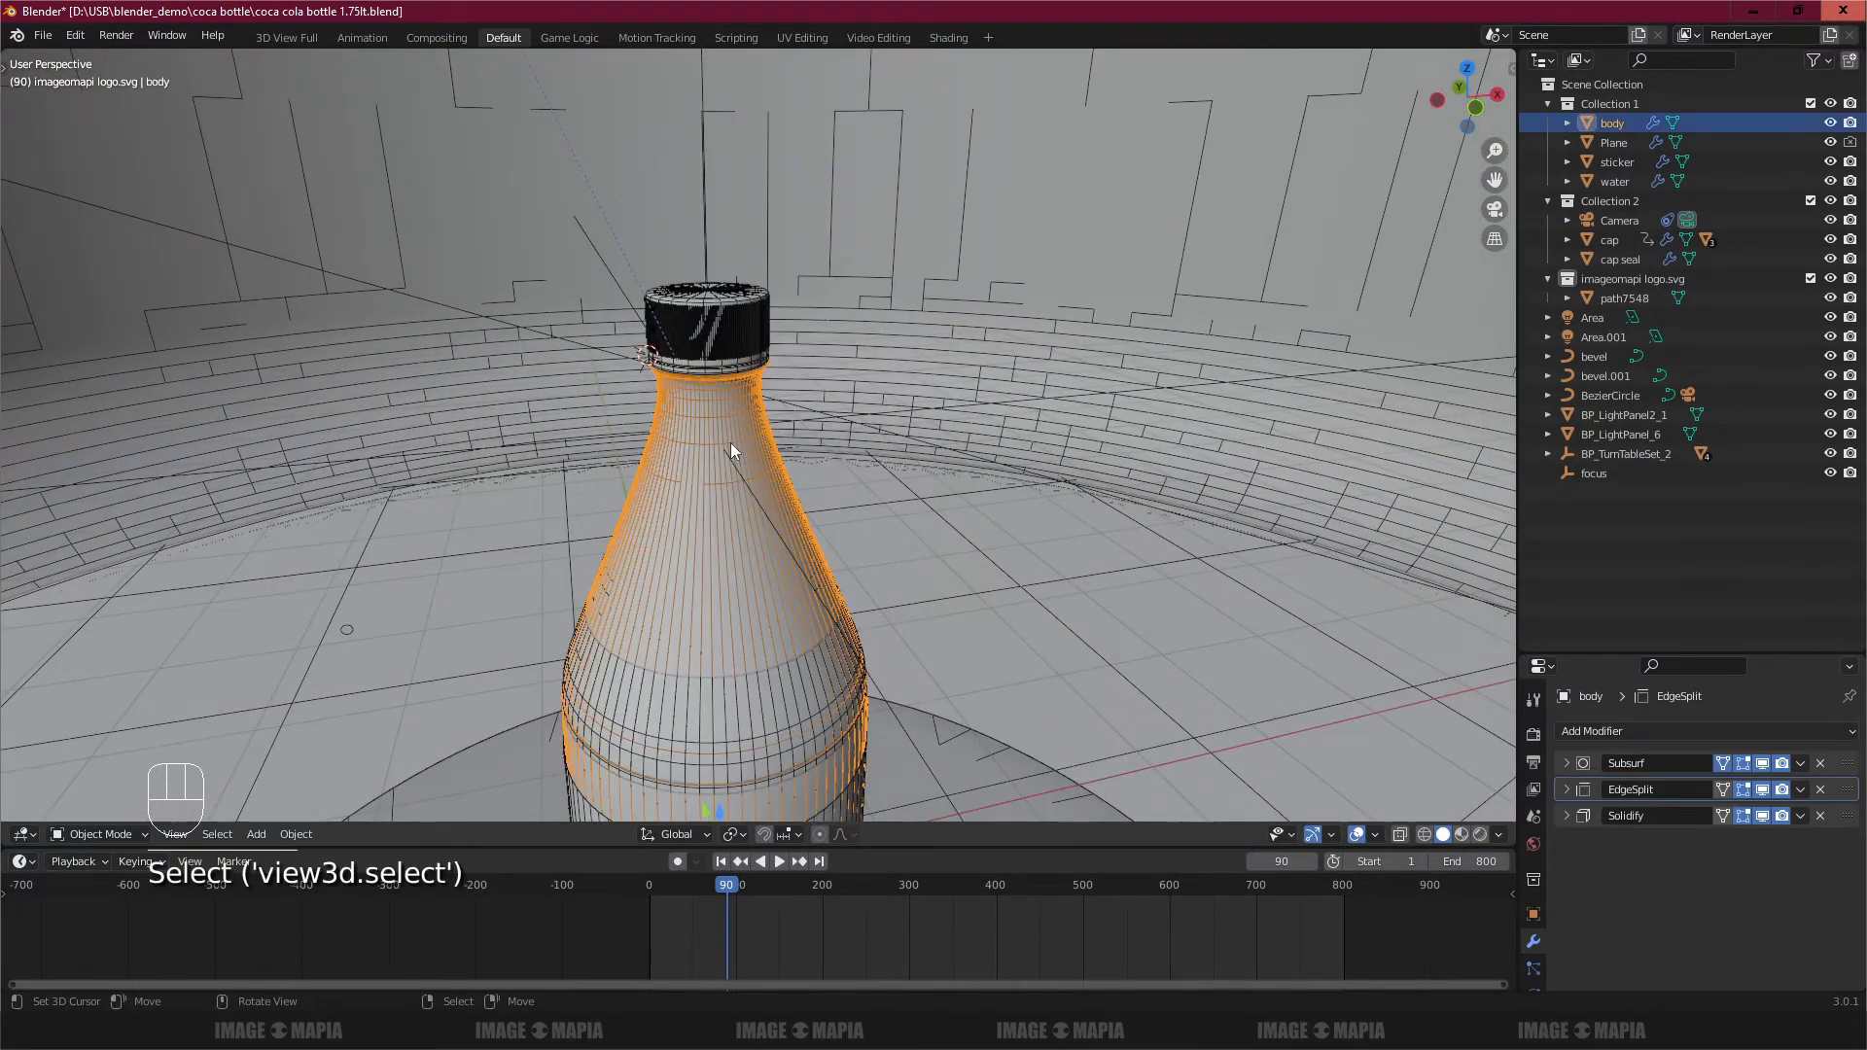
# Step: Switch to Notepad, add the line "name" below "wireframe" in the notes, and return to Blender
pyautogui.hotkey('alt', 'Tab')
pyautogui.write('name')
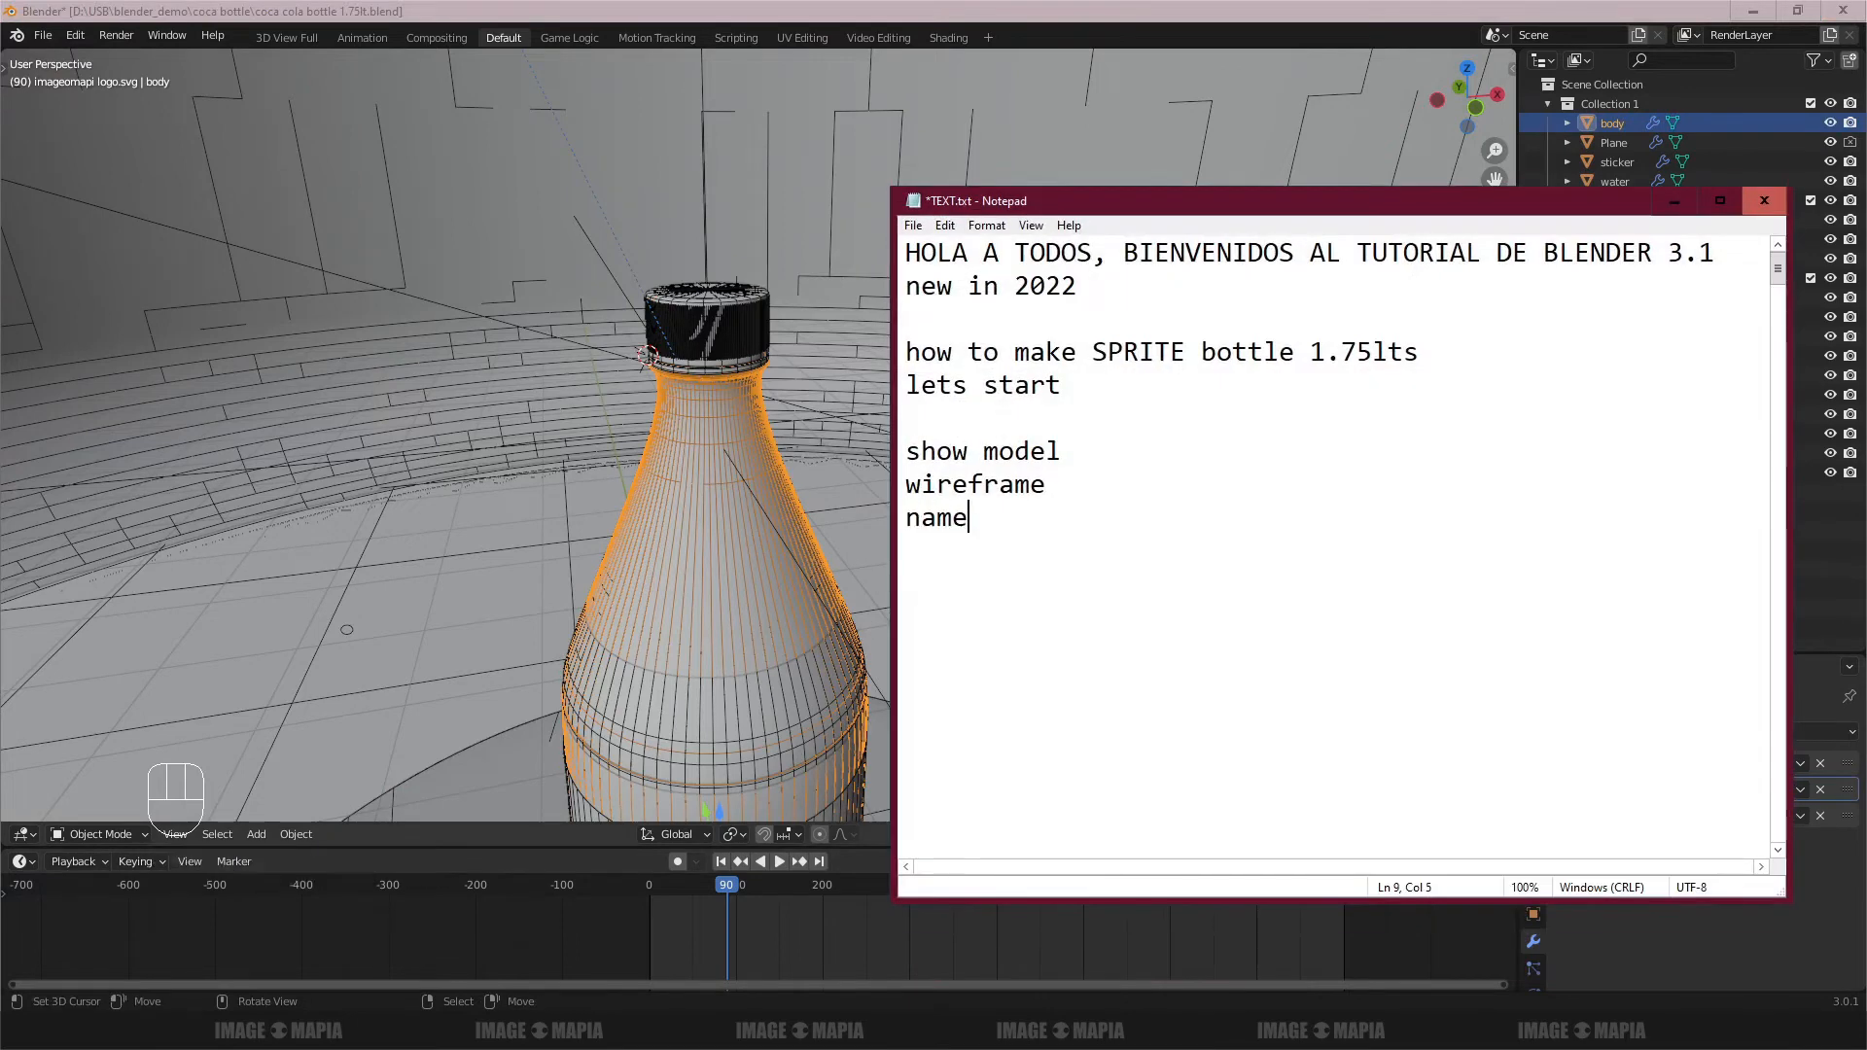
pyautogui.hotkey('alt', 'Tab')
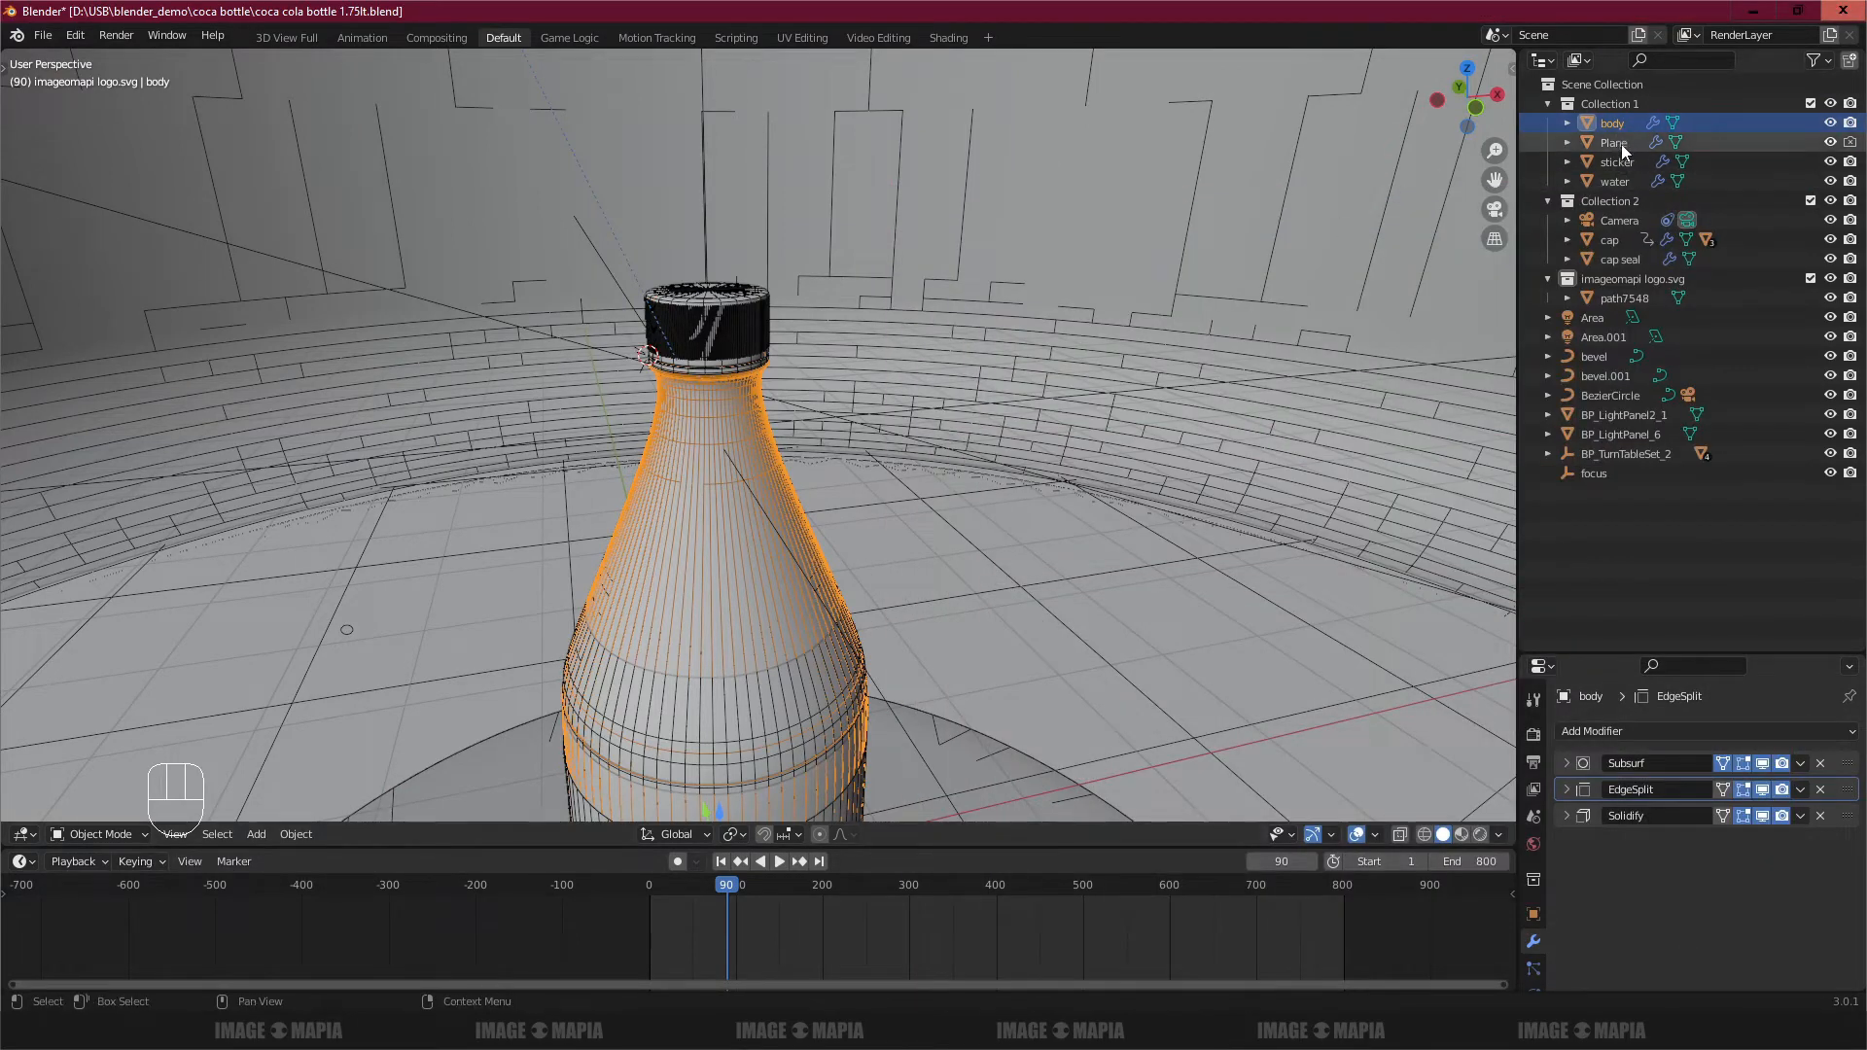
# Step: Rename the Plane object as ground
pyautogui.click(1619, 142)
pyautogui.doubleClick(1609, 142)
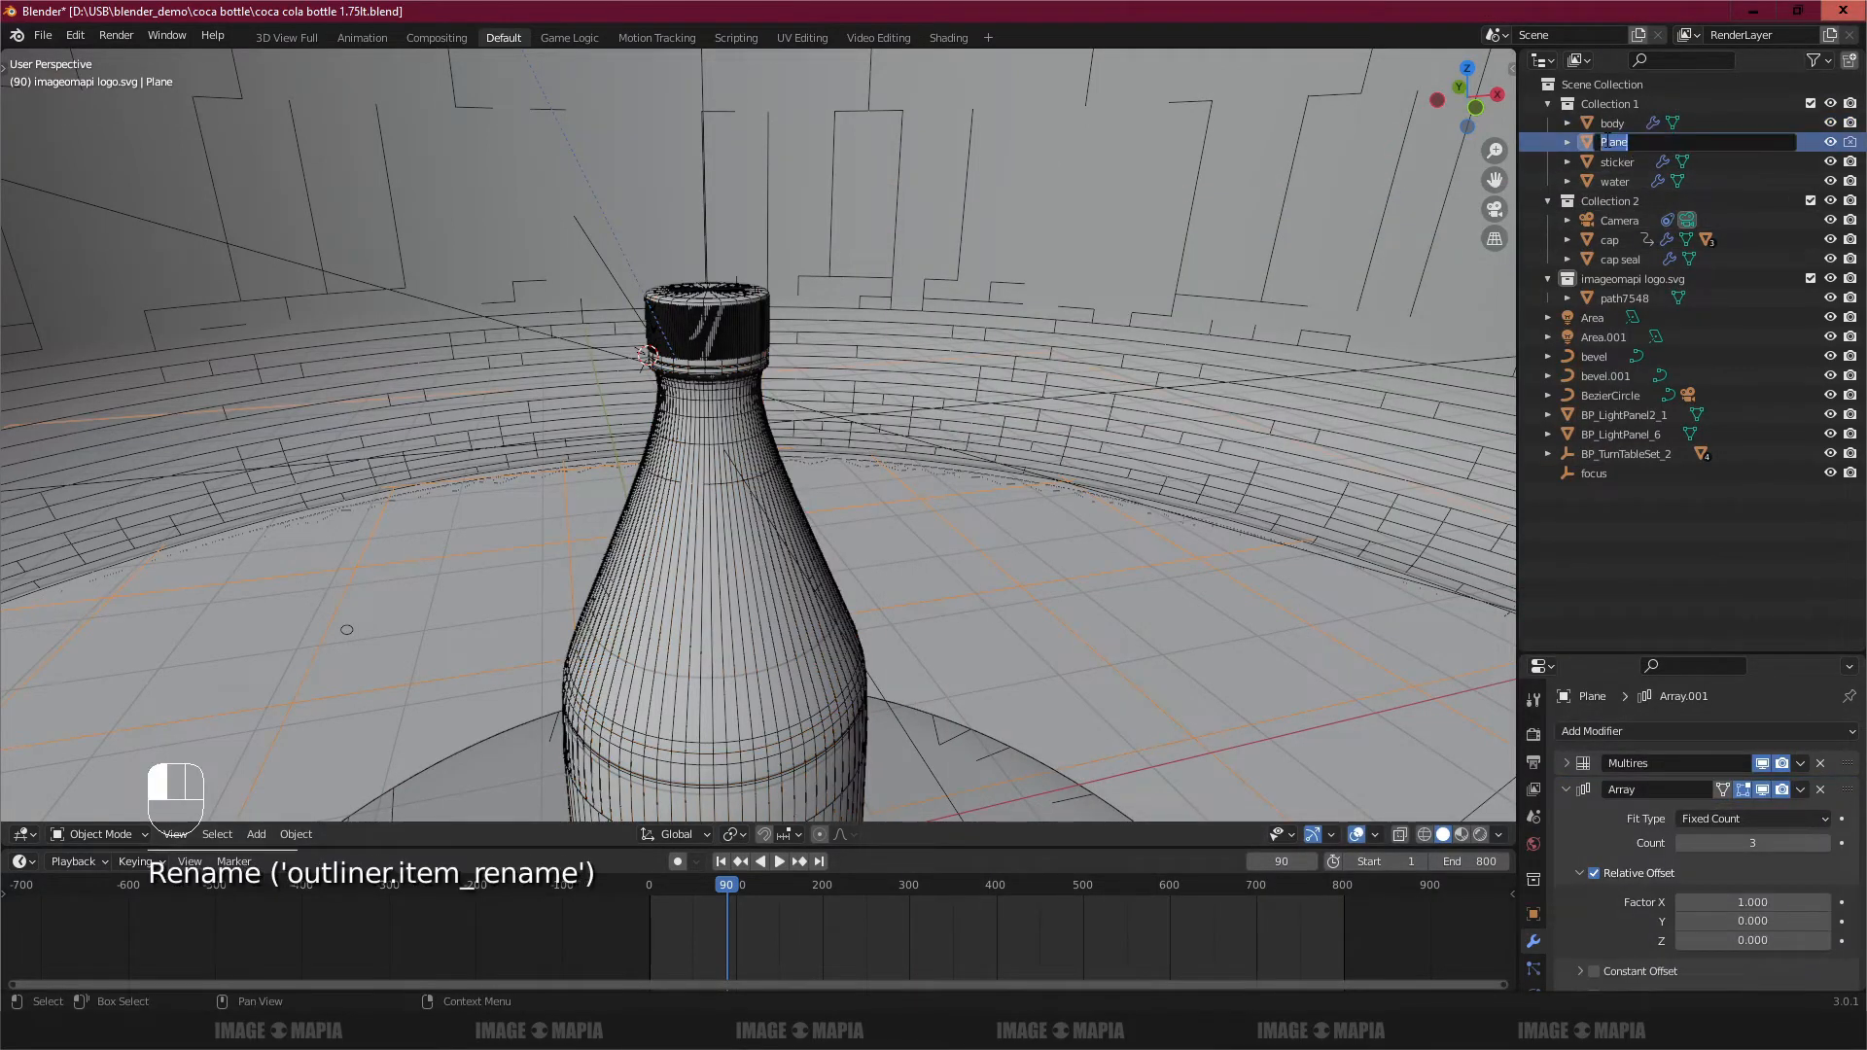
pyautogui.write('ground')
pyautogui.press('Return')
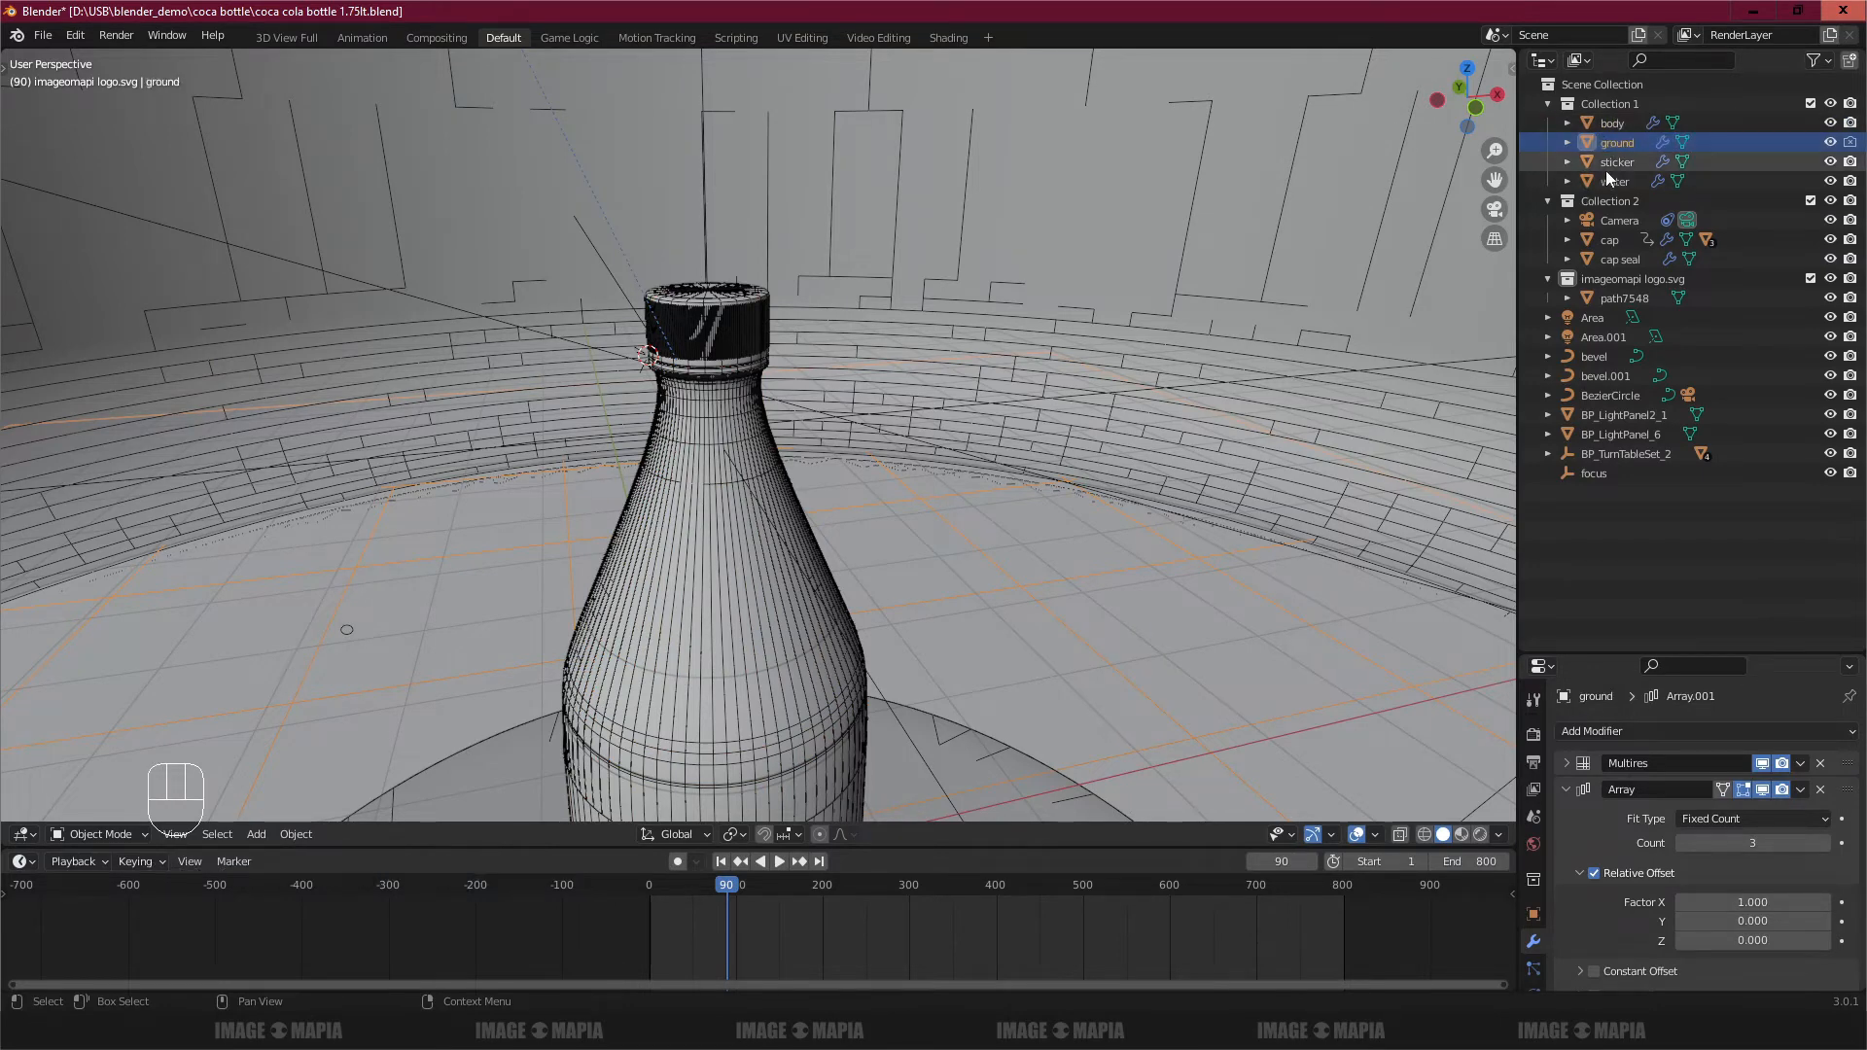
# Step: Select the sticker, turn off the wireframe overlay in the viewport, and deselect everything
pyautogui.click(1610, 165)
pyautogui.keyDown('shift'); pyautogui.moveTo(779, 551); pyautogui.dragTo(874, 304, button='middle'); pyautogui.keyUp('shift')
pyautogui.click(1498, 835)
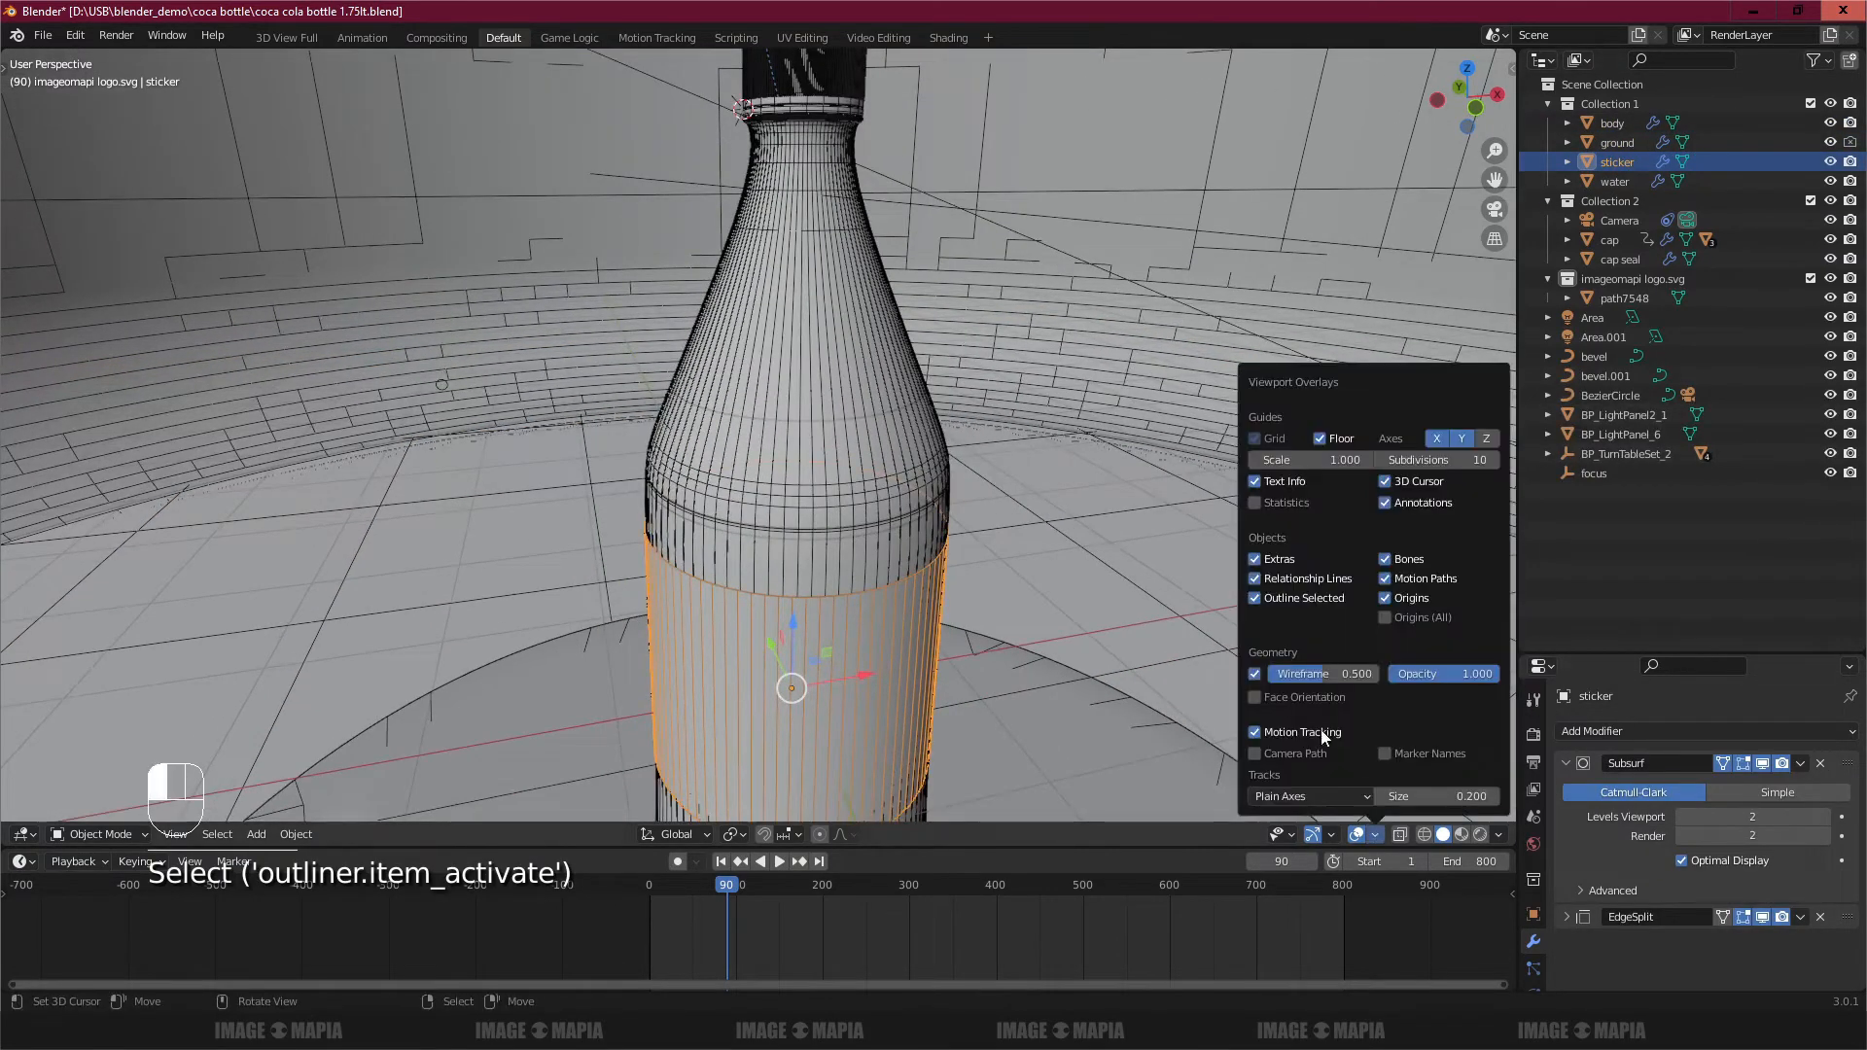
pyautogui.click(1259, 693)
pyautogui.press('a')
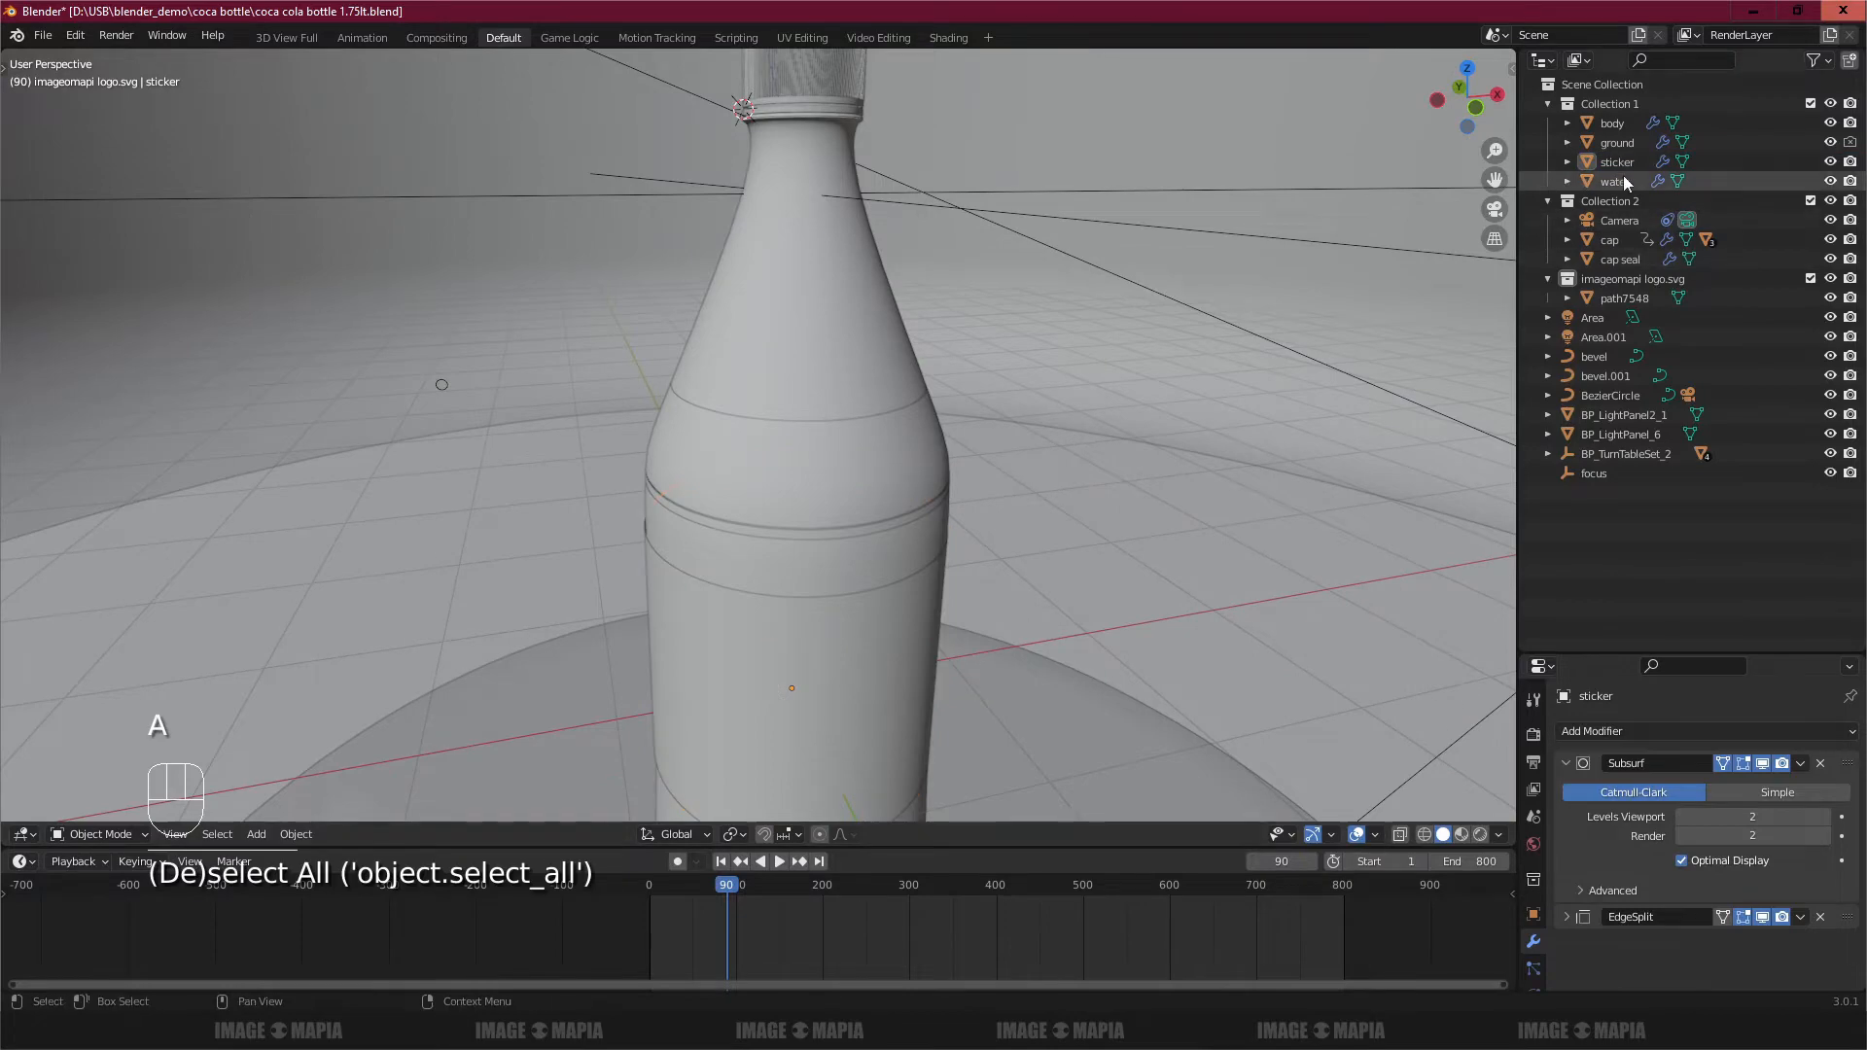
# Step: Select the water and the bottle body in turn to match their names with the model parts
pyautogui.click(1614, 181)
pyautogui.keyDown('shift'); pyautogui.moveTo(888, 546); pyautogui.dragTo(895, 430, button='middle'); pyautogui.keyUp('shift')
pyautogui.scroll(-6, 893, 486)
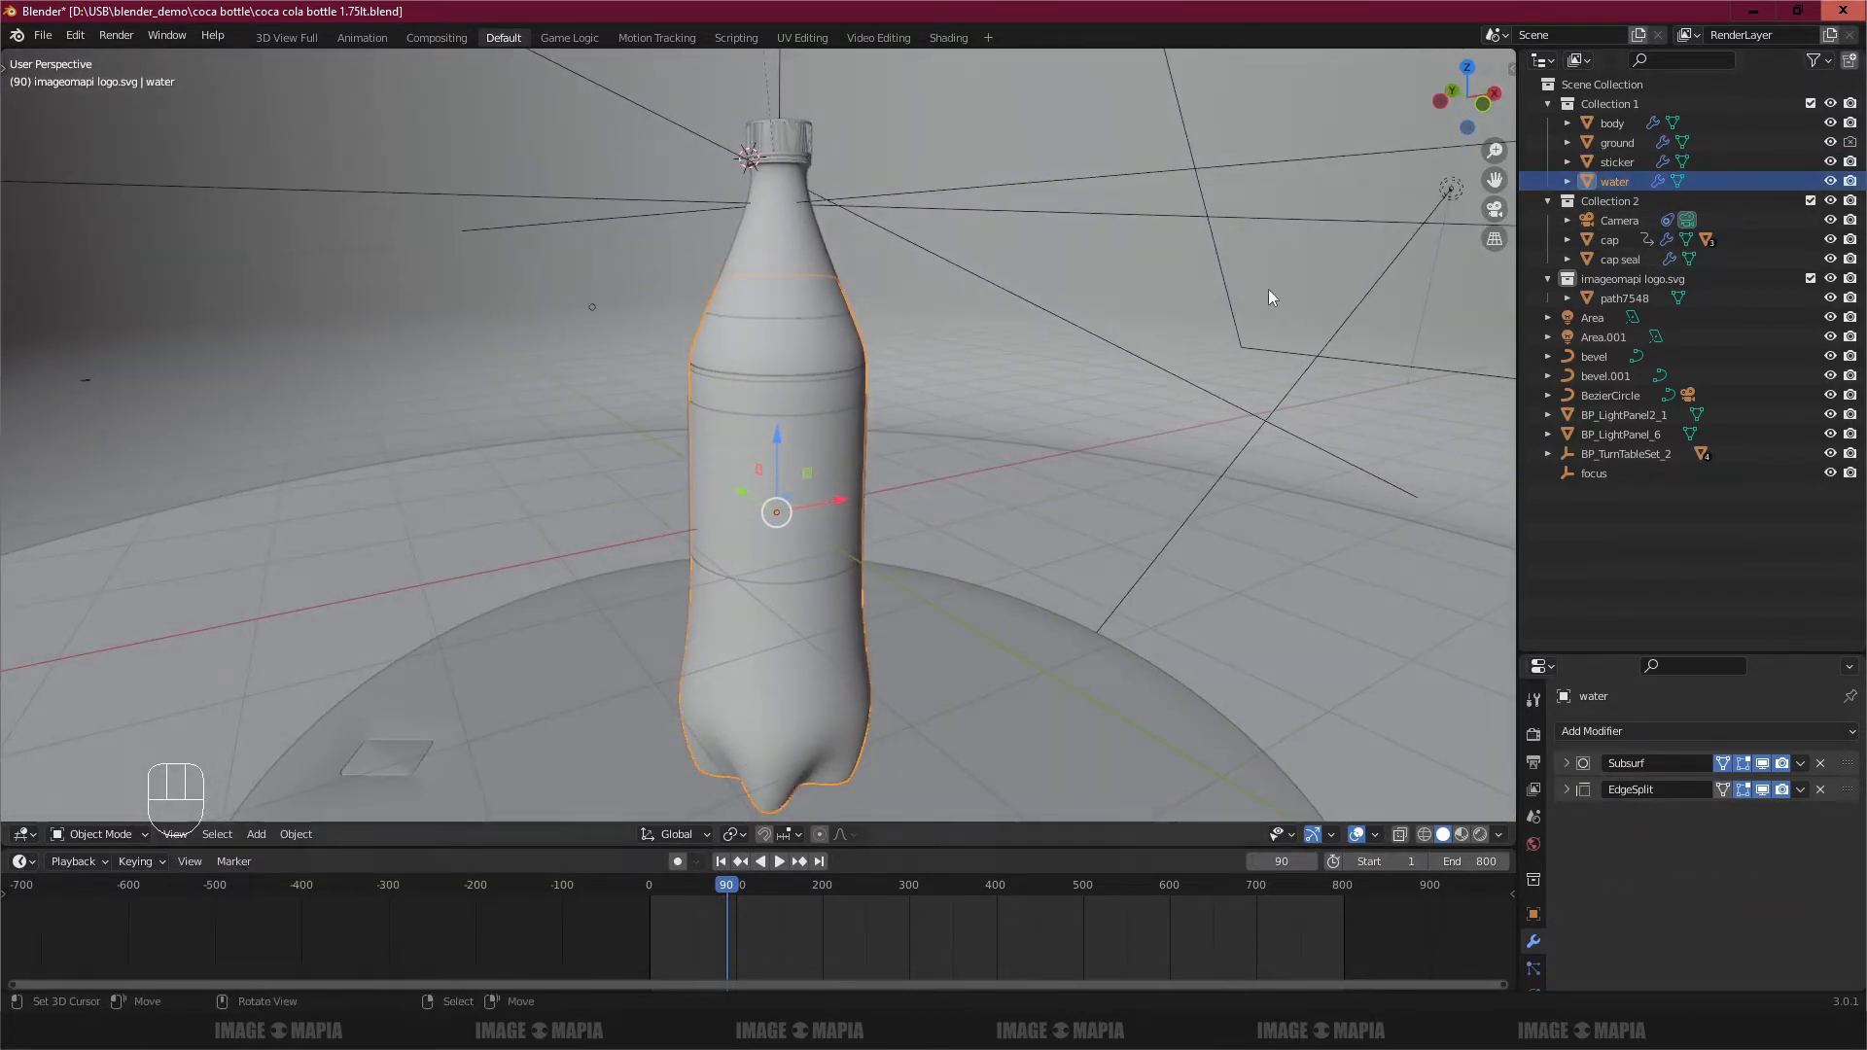
pyautogui.click(1643, 123)
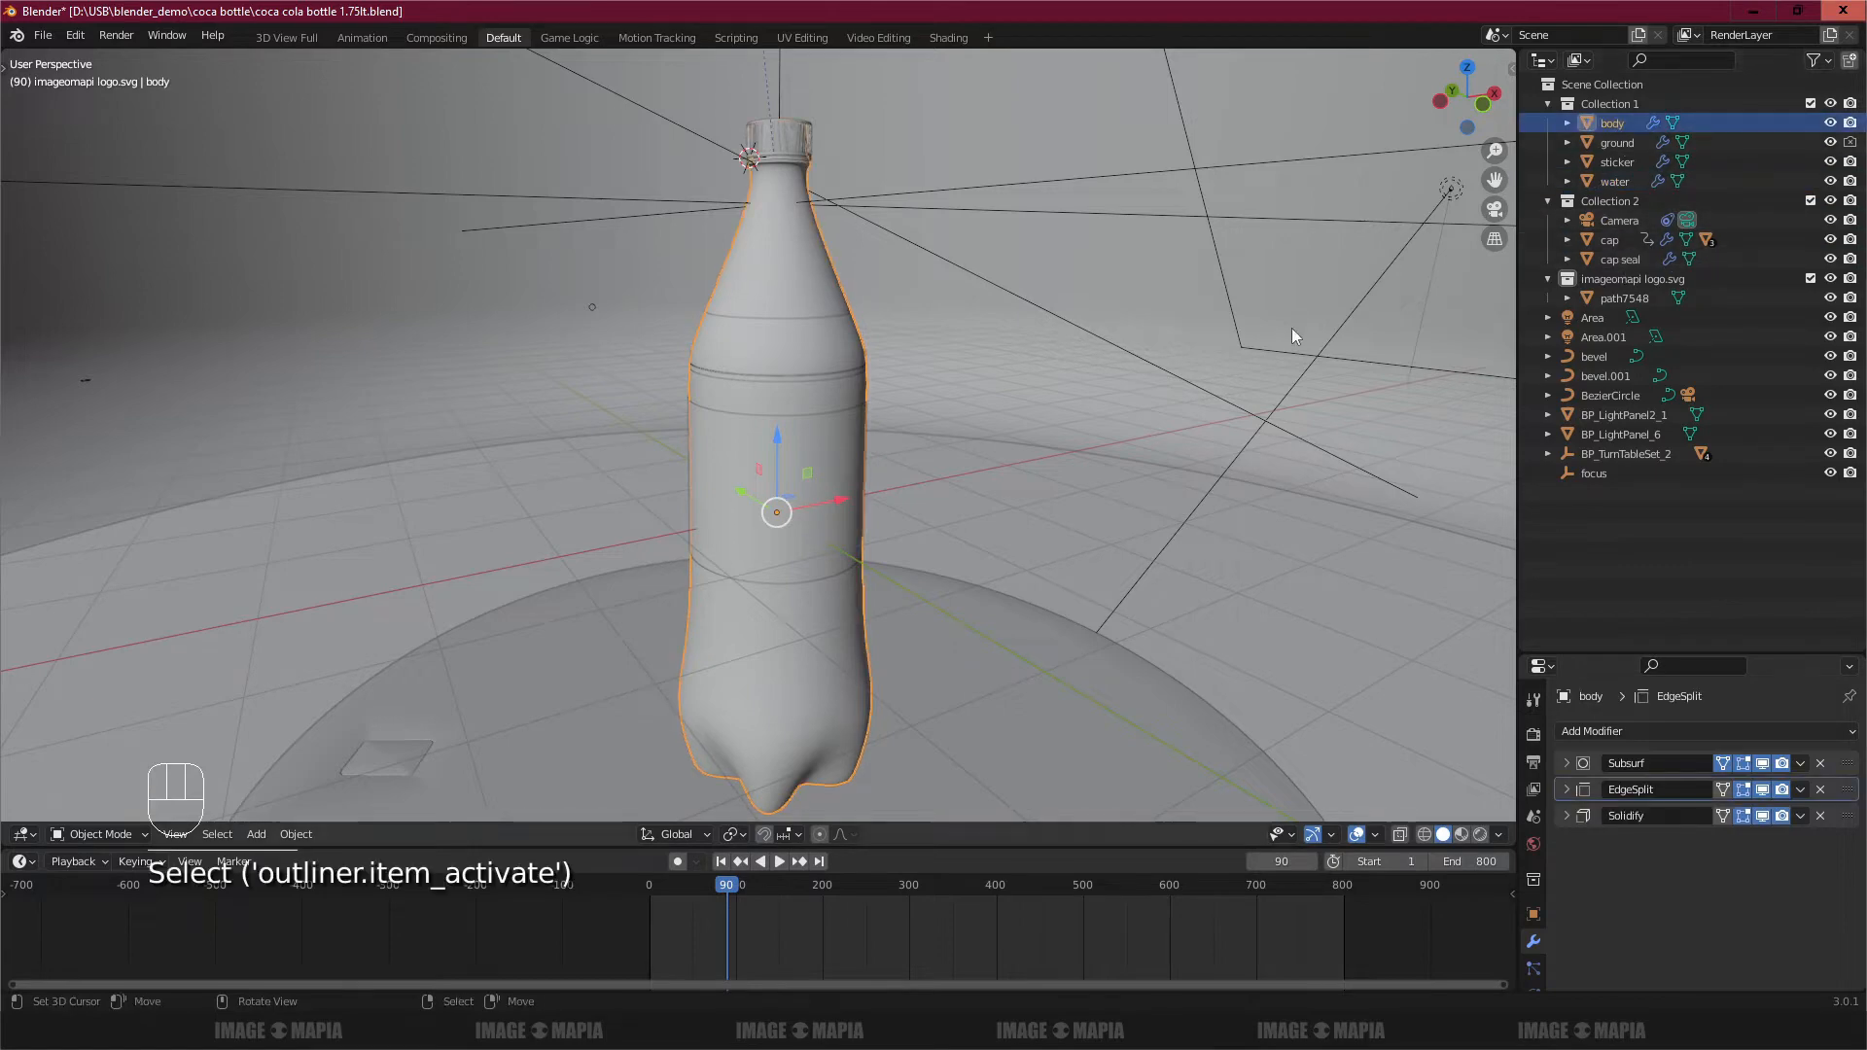
# Step: Look closely at the bottle cap and select the cap seal and the cap grip in turn
pyautogui.moveTo(849, 173); pyautogui.dragTo(842, 210, button='middle')
pyautogui.keyDown('shift'); pyautogui.moveTo(842, 210); pyautogui.dragTo(852, 438, button='middle'); pyautogui.keyUp('shift')
pyautogui.scroll(8, 861, 432)
pyautogui.moveTo(1040, 320); pyautogui.dragTo(908, 389, button='middle')
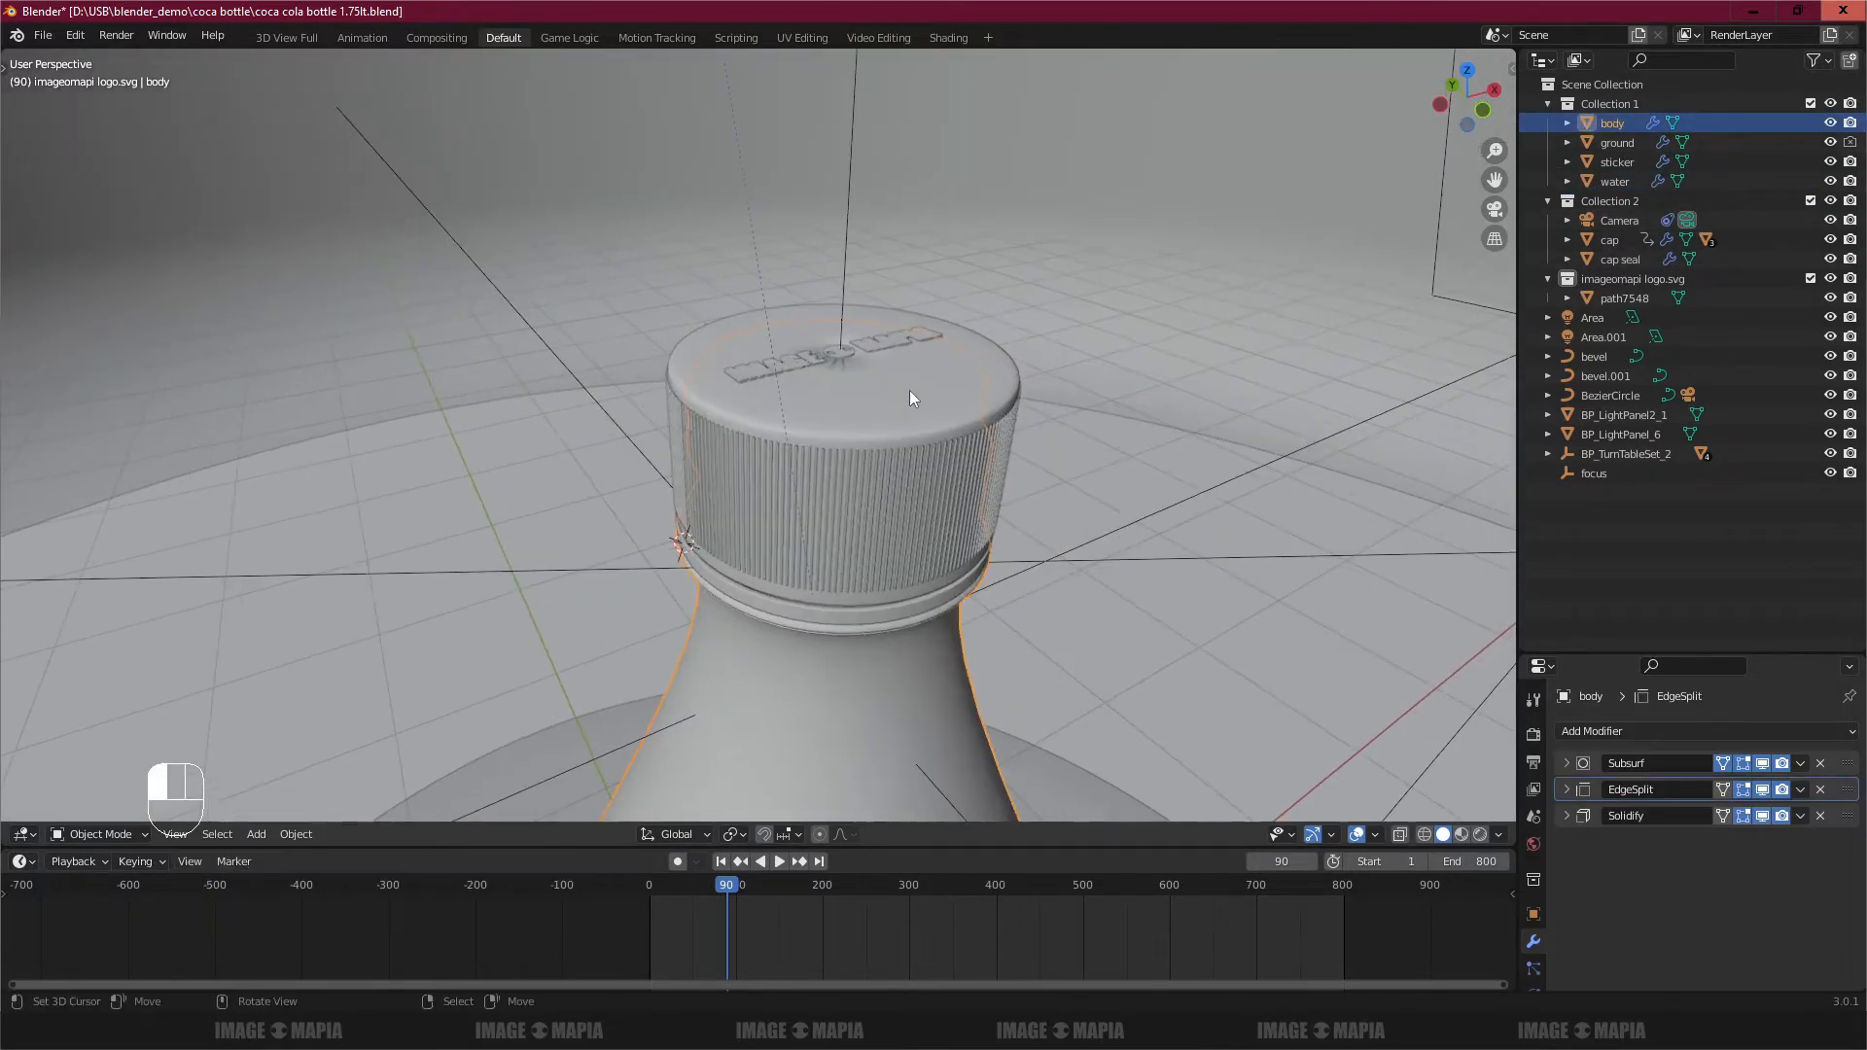
pyautogui.click(908, 389)
pyautogui.click(1622, 258)
pyautogui.moveTo(1021, 545); pyautogui.dragTo(964, 465, button='middle')
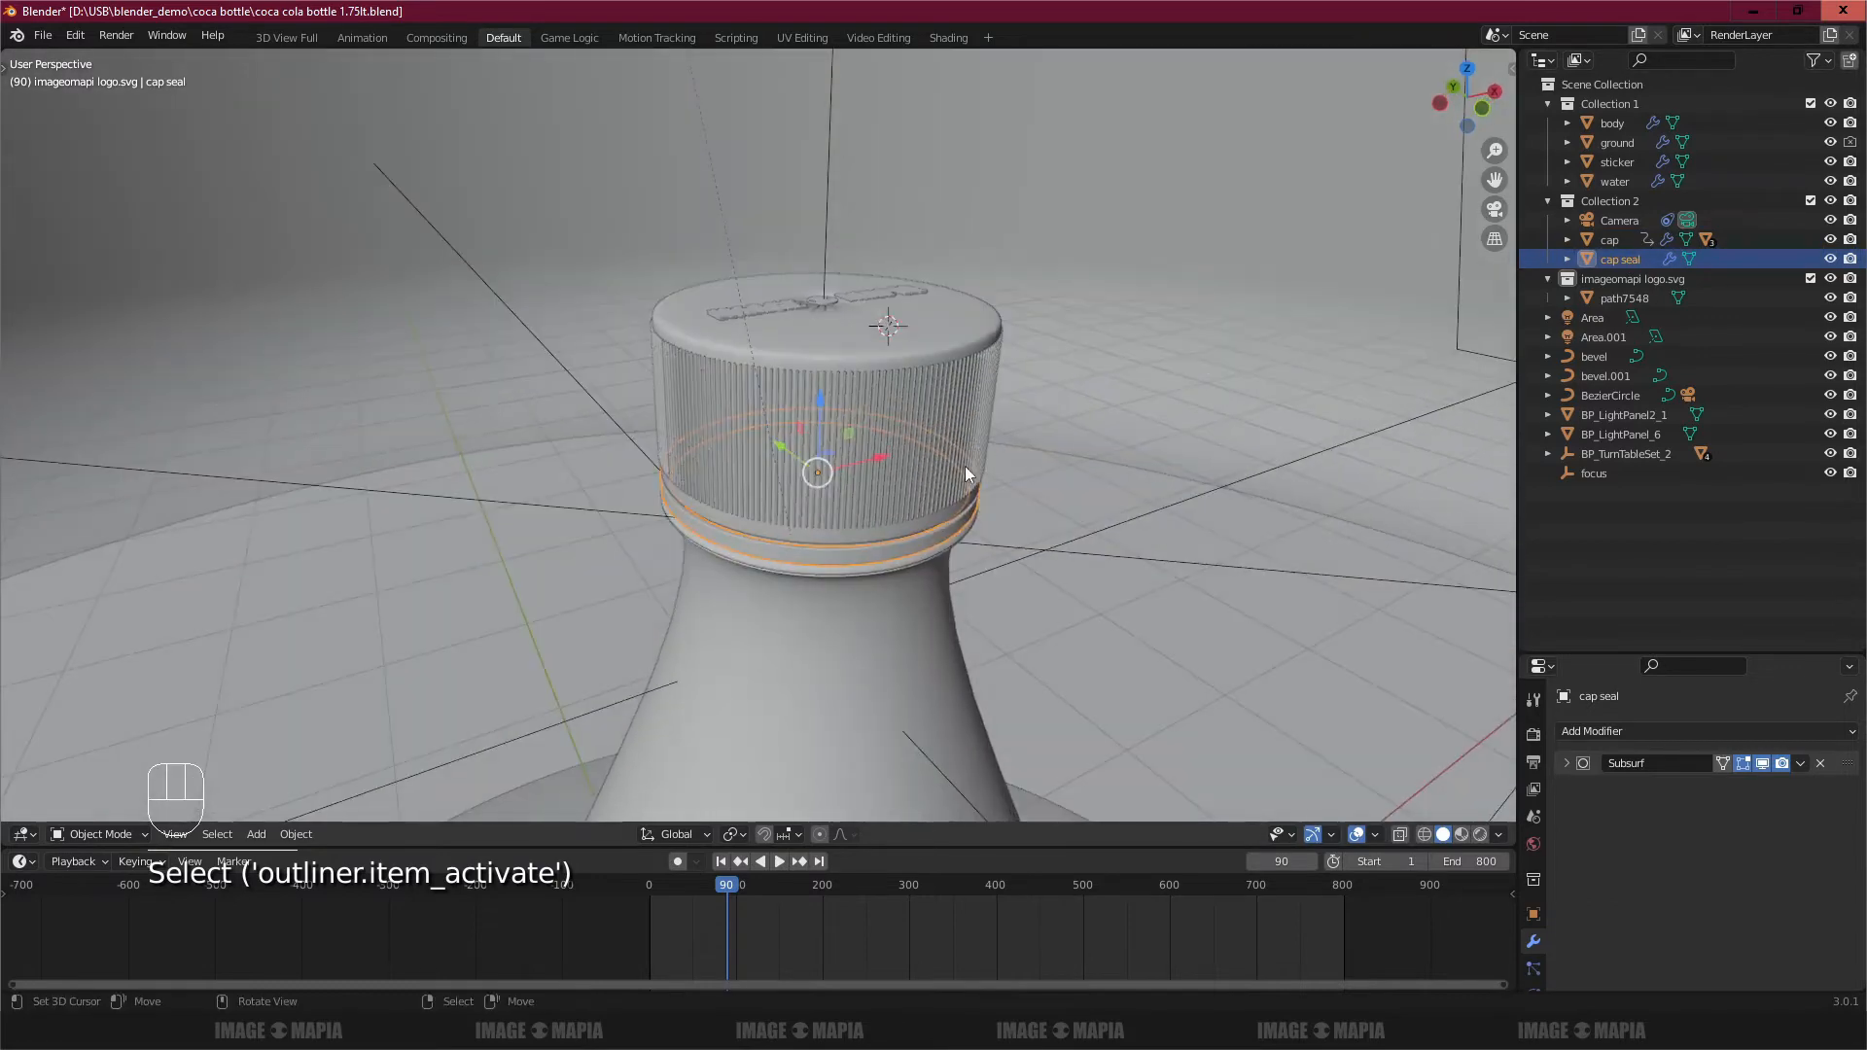
pyautogui.click(950, 406)
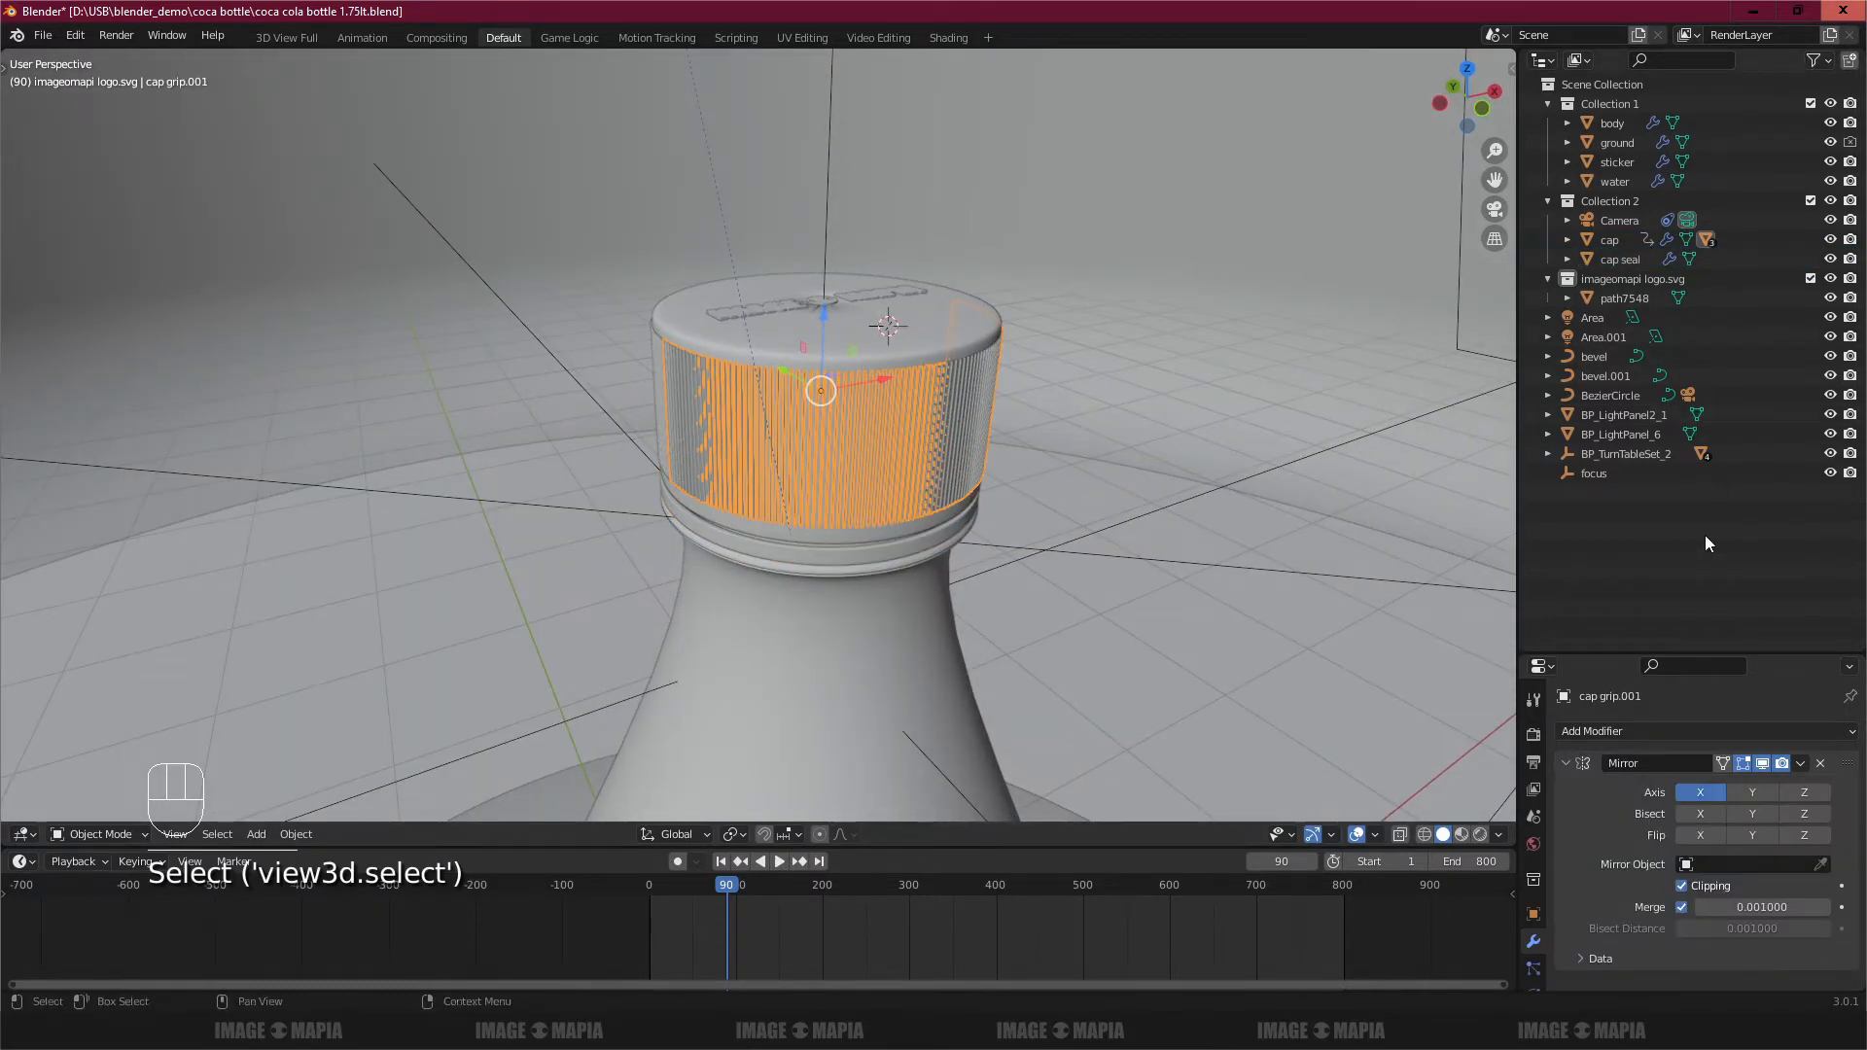
# Step: Expand the cap's hierarchy and try to rename cap grip.001 as cap grip
pyautogui.click(1567, 259)
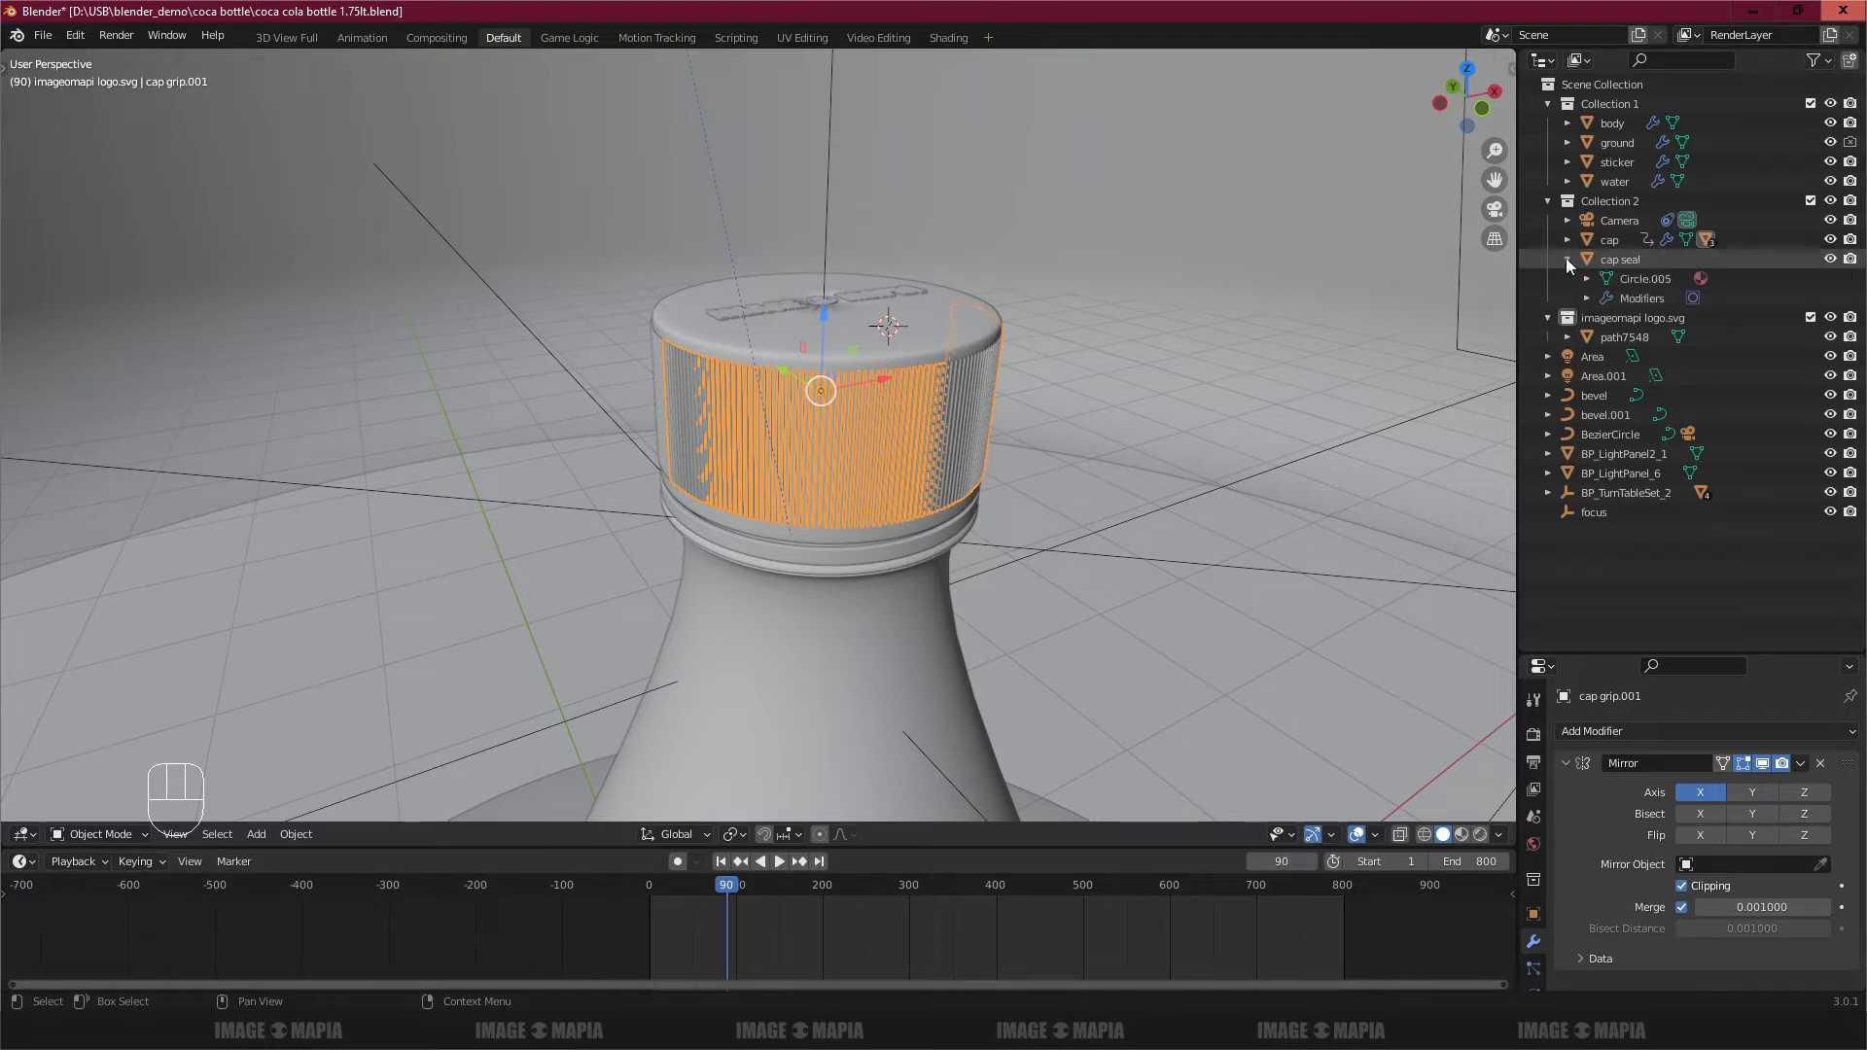
pyautogui.click(1566, 259)
pyautogui.click(1562, 238)
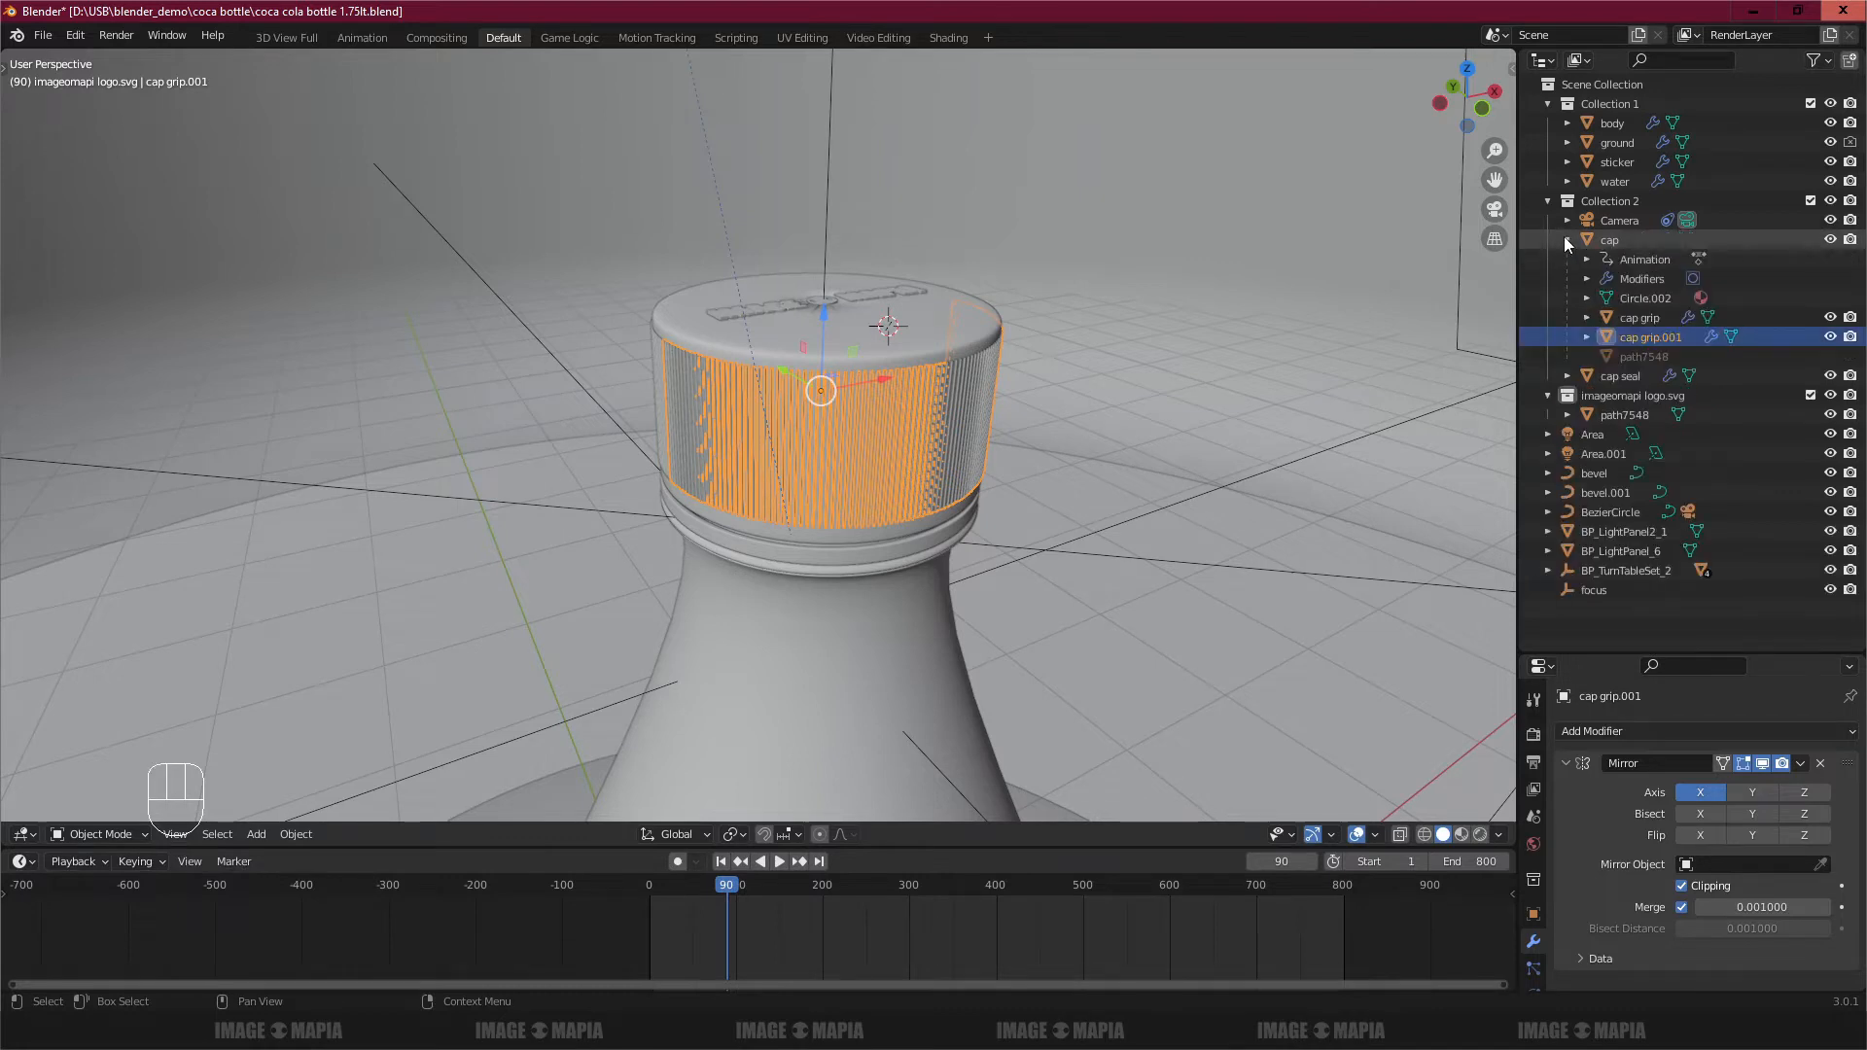
pyautogui.doubleClick(1678, 334)
pyautogui.press('BackSpace')
pyautogui.press('BackSpace')
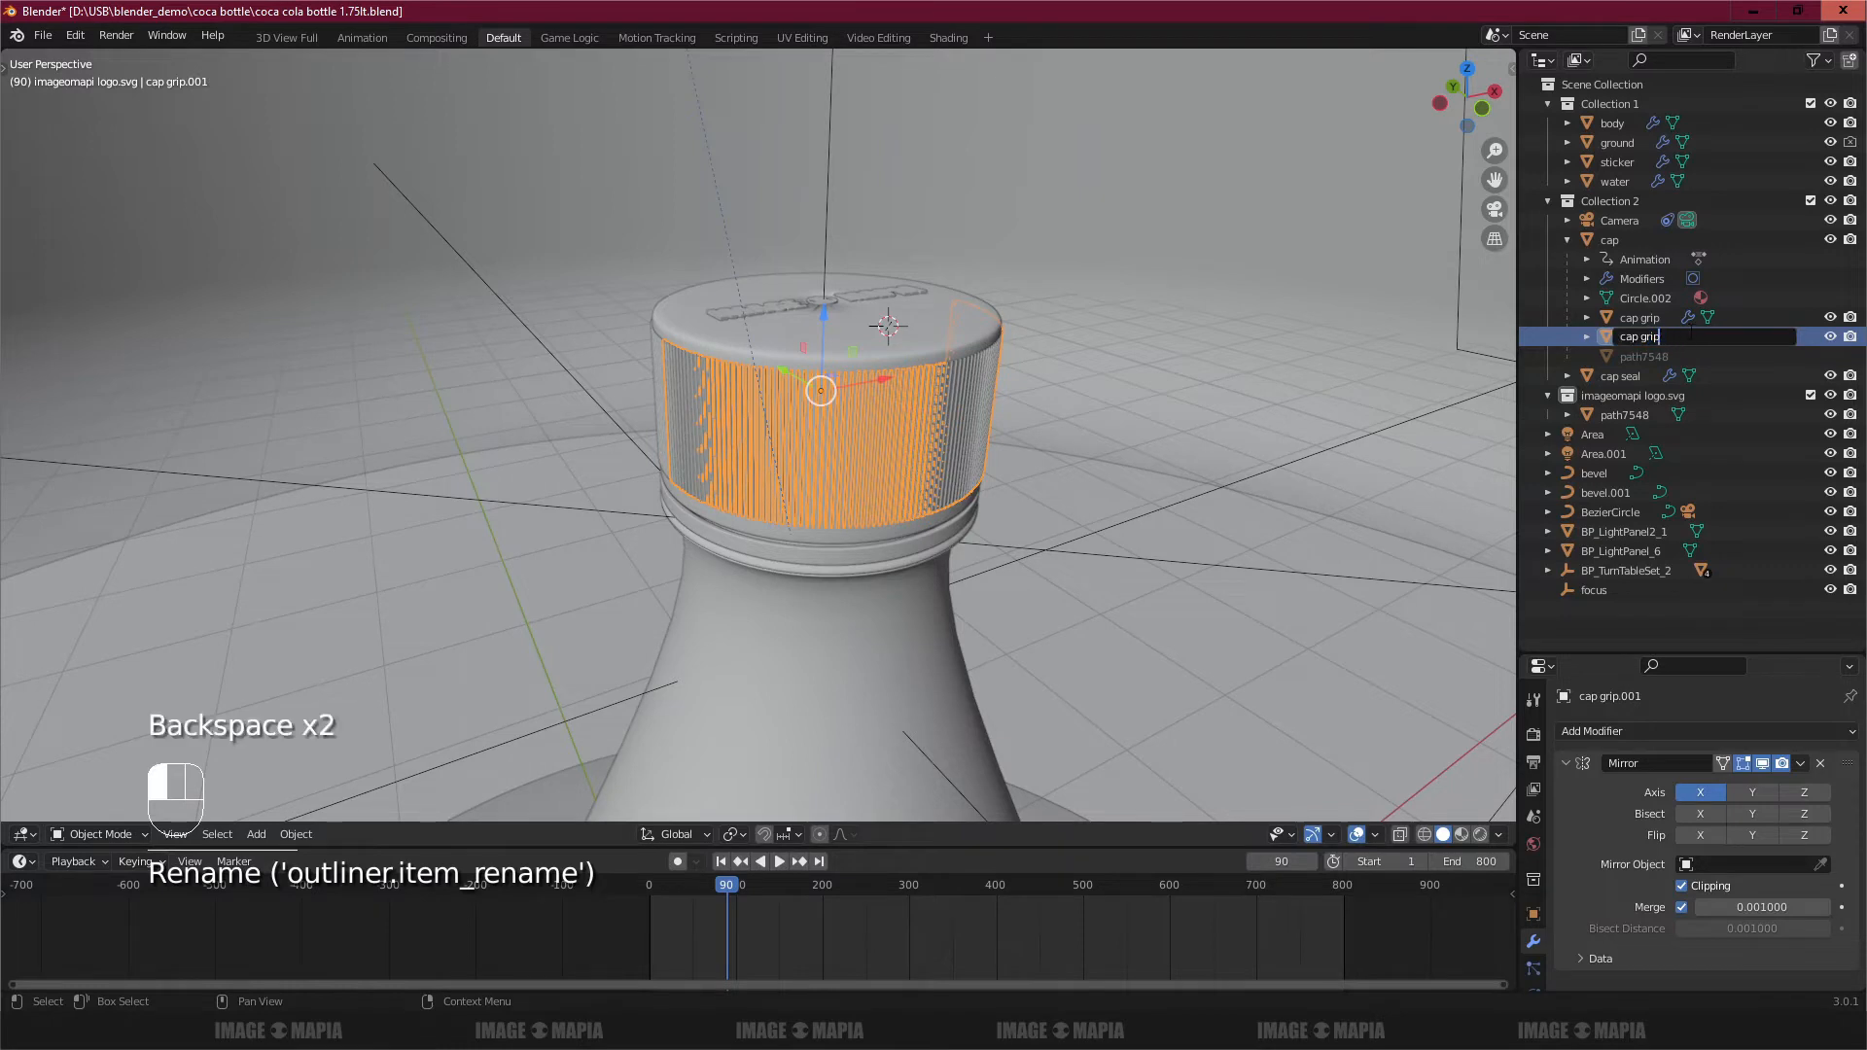
pyautogui.press('Return')
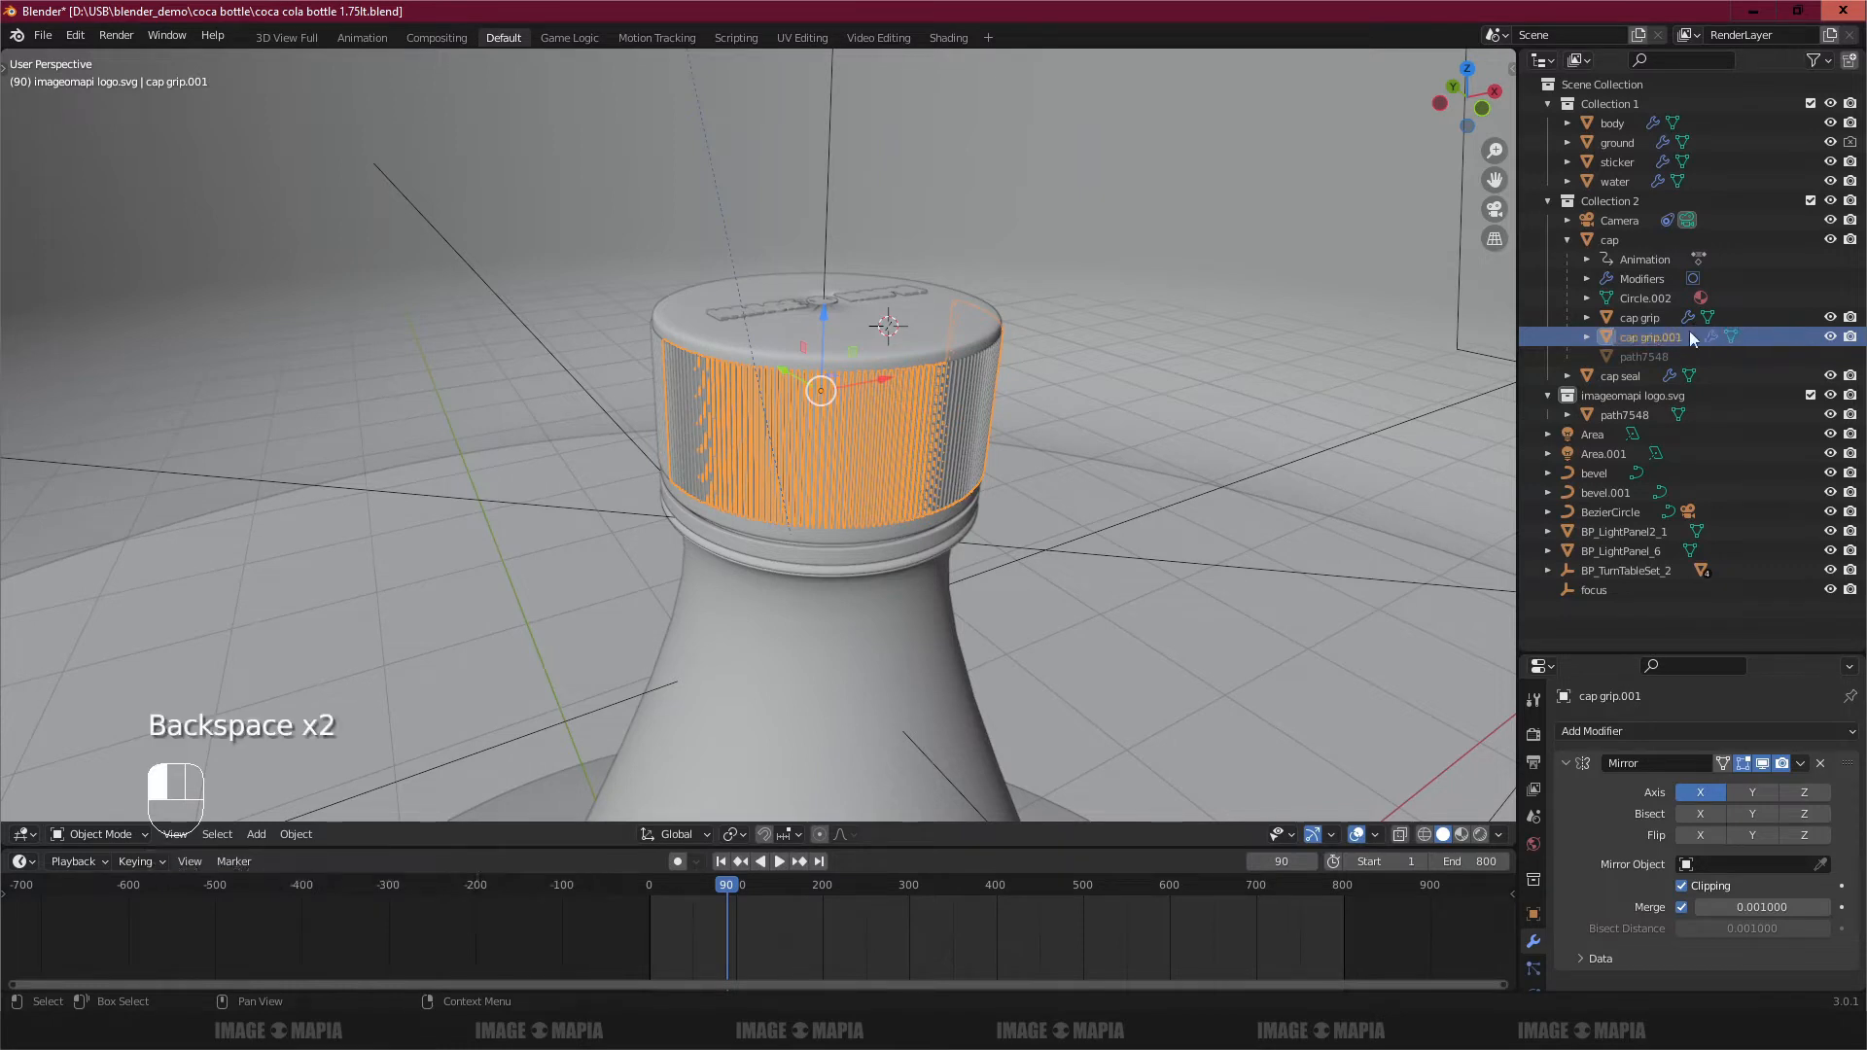
# Step: Collapse the cap's hierarchy and Collection 2, then deselect everything
pyautogui.click(1587, 337)
pyautogui.click(1566, 238)
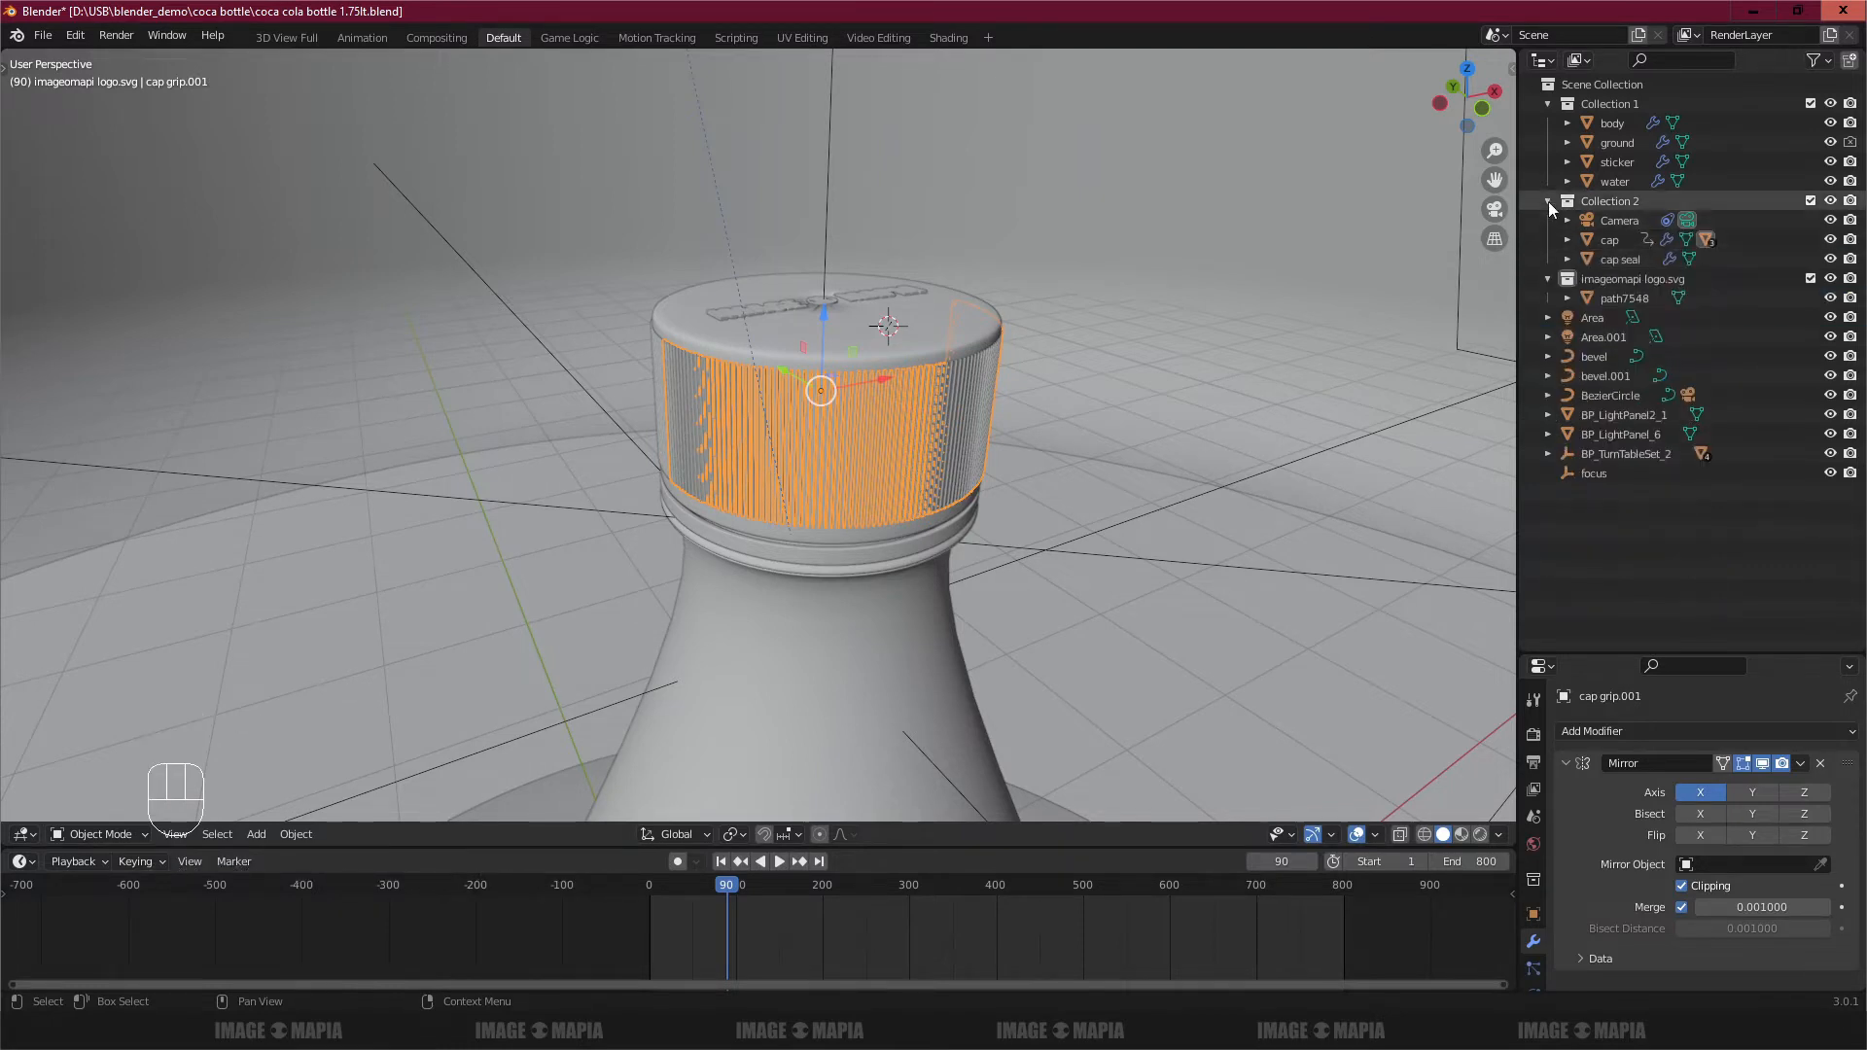
pyautogui.click(1548, 201)
pyautogui.scroll(-5, 1067, 493)
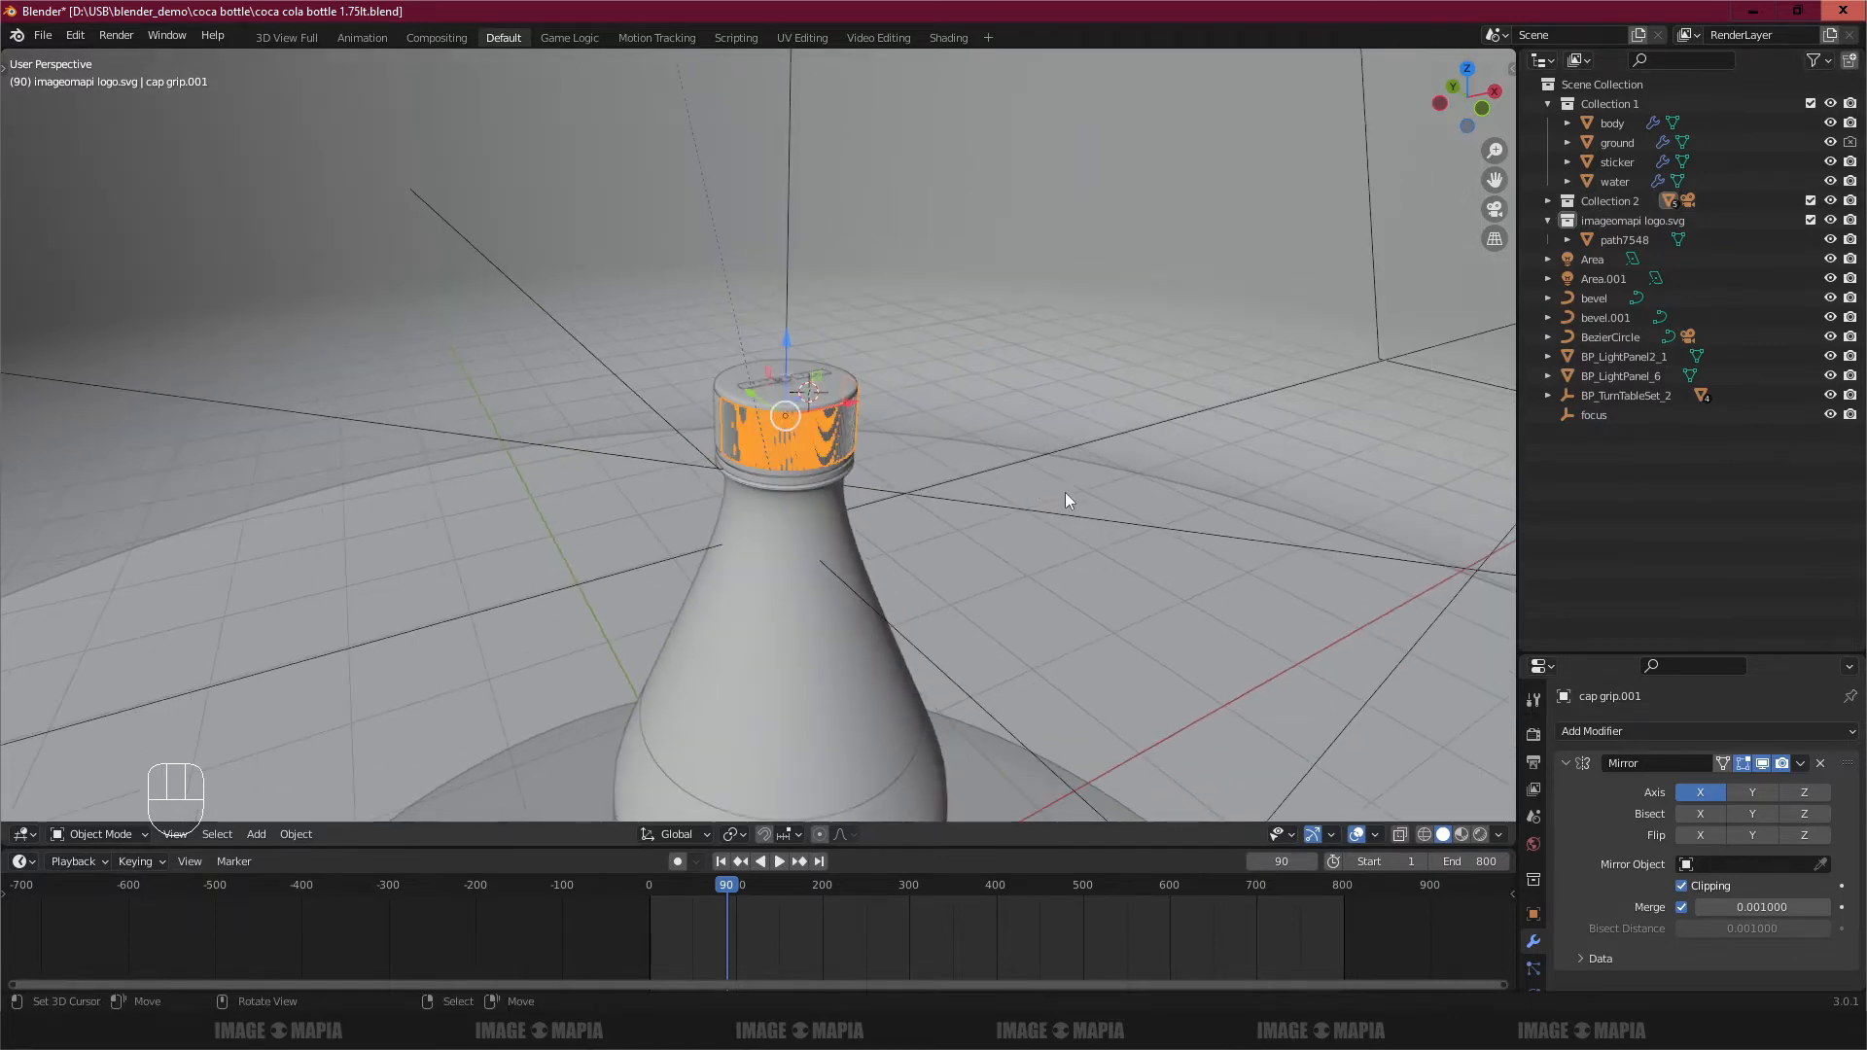
pyautogui.scroll(5, 1067, 493)
pyautogui.press('a')
# Step: Switch to Notepad, add the line "shading" below "name" in the notes, and minimize the window
pyautogui.click(1087, 1030)
pyautogui.write('shading')
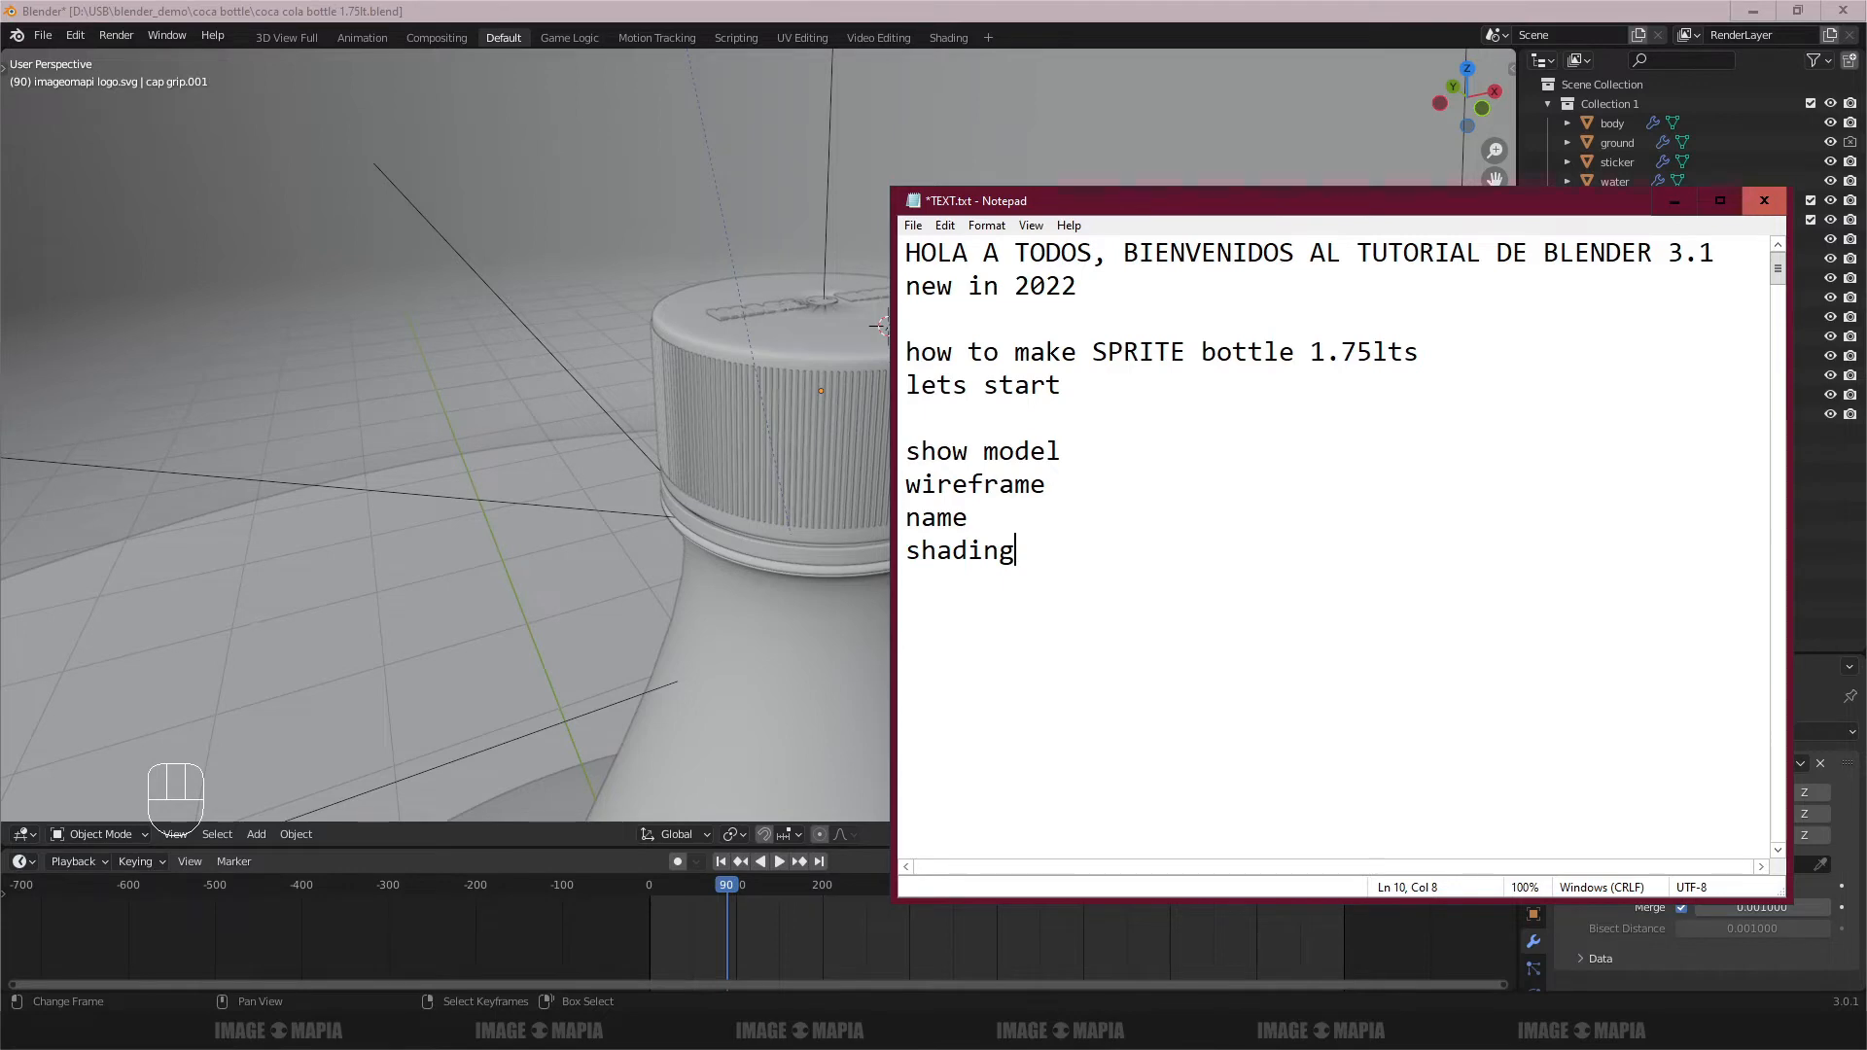
pyautogui.click(1673, 203)
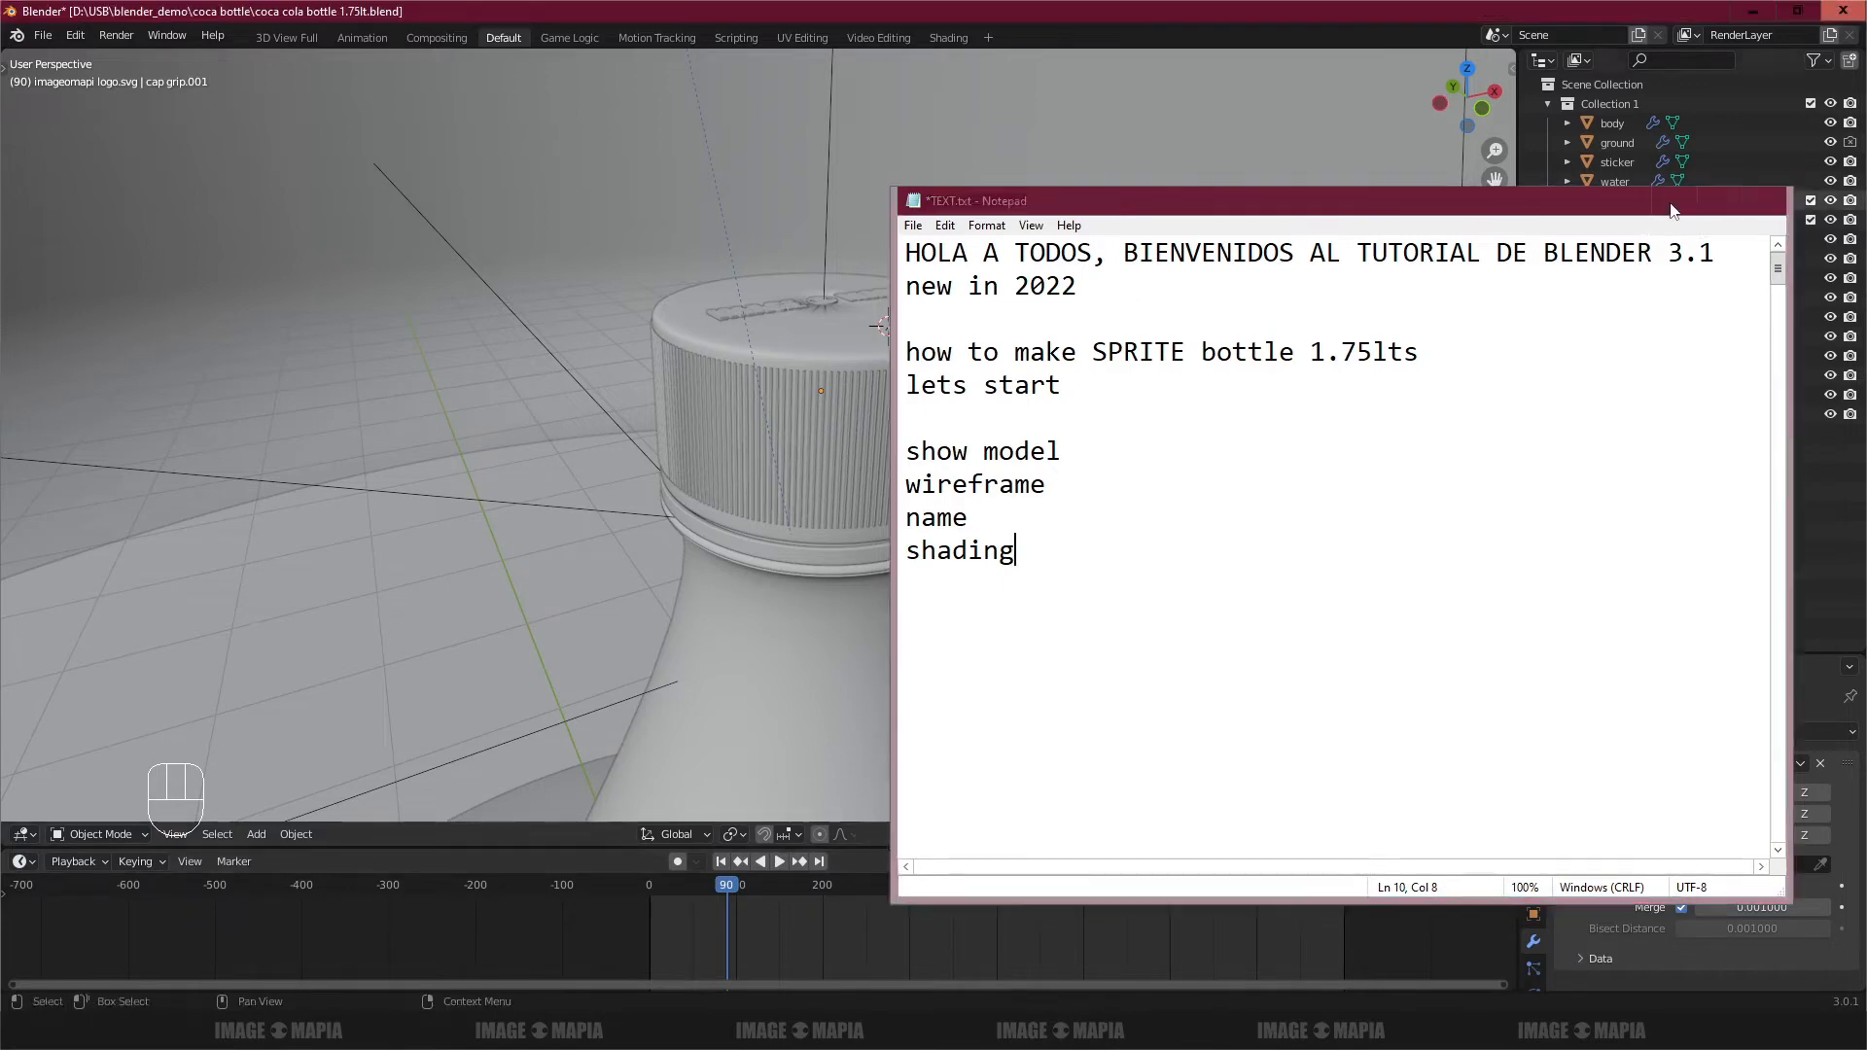
# Step: Switch to the Shading workspace and enlarge the node editor to show the cap material's full node setup
pyautogui.scroll(-5, 877, 601)
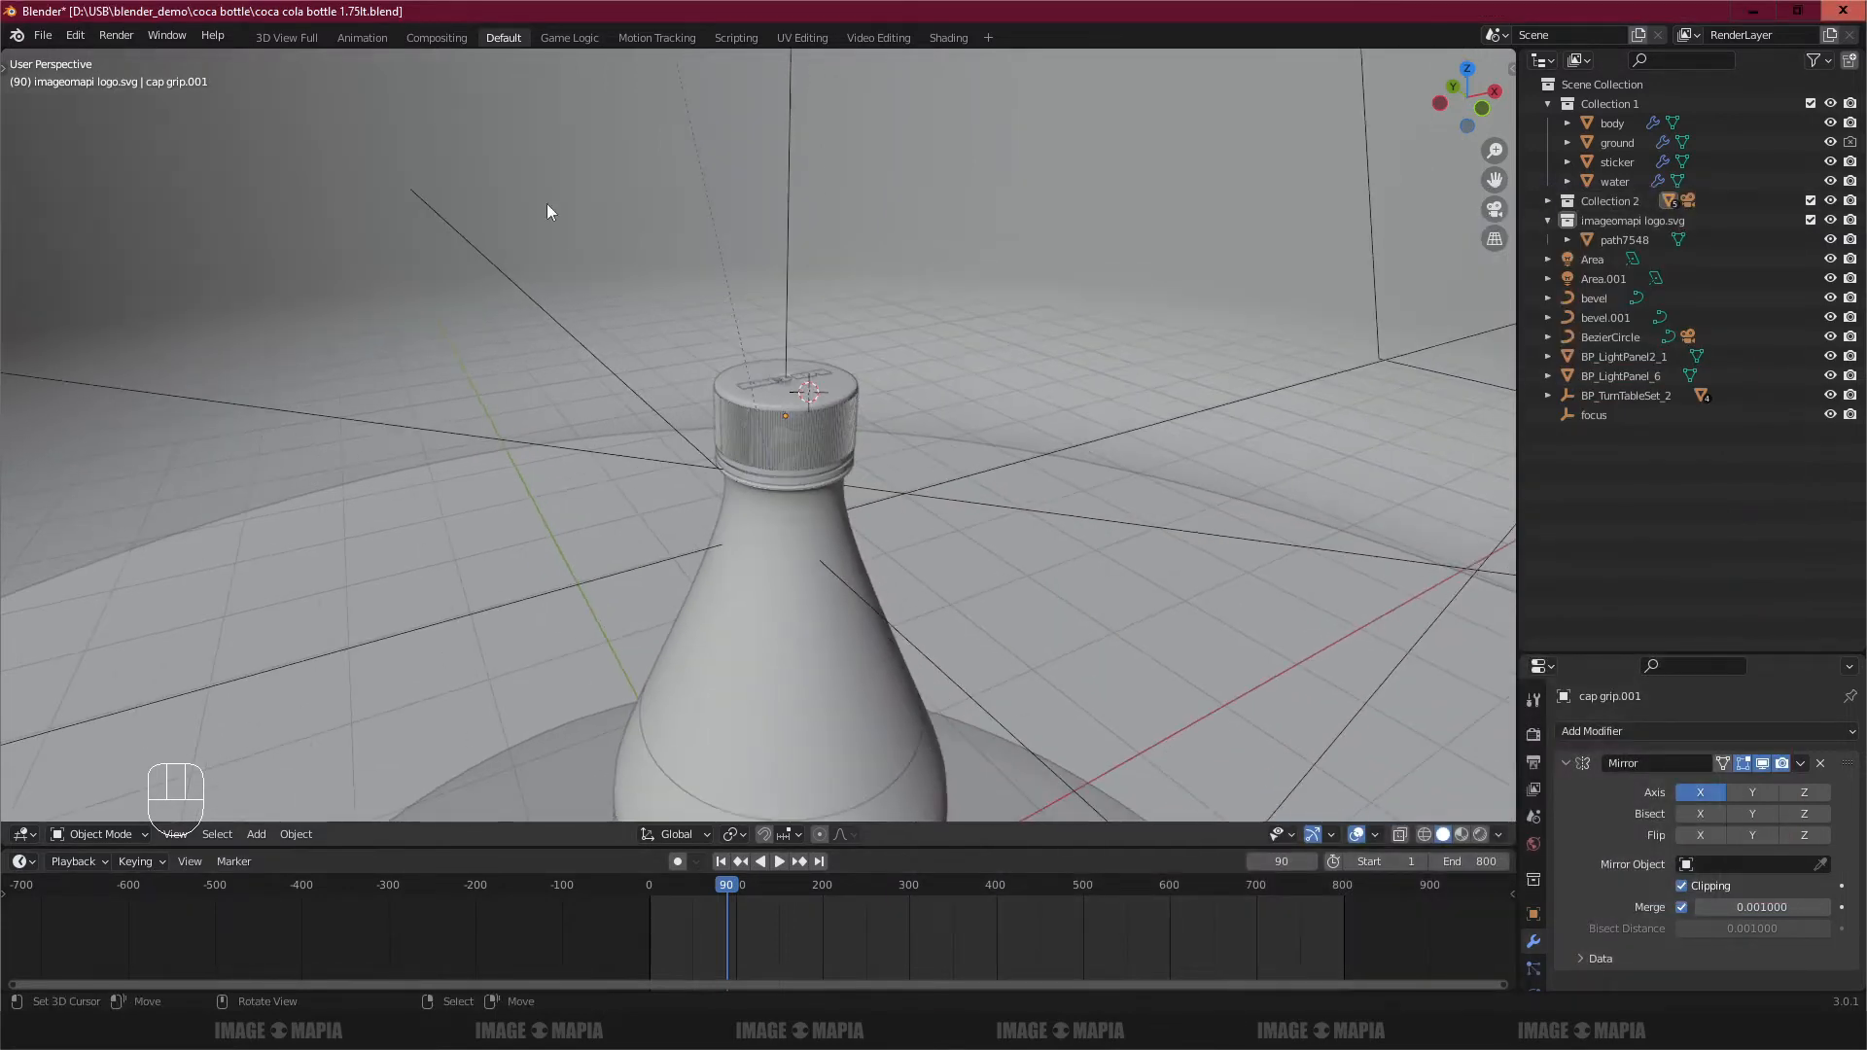
pyautogui.click(948, 37)
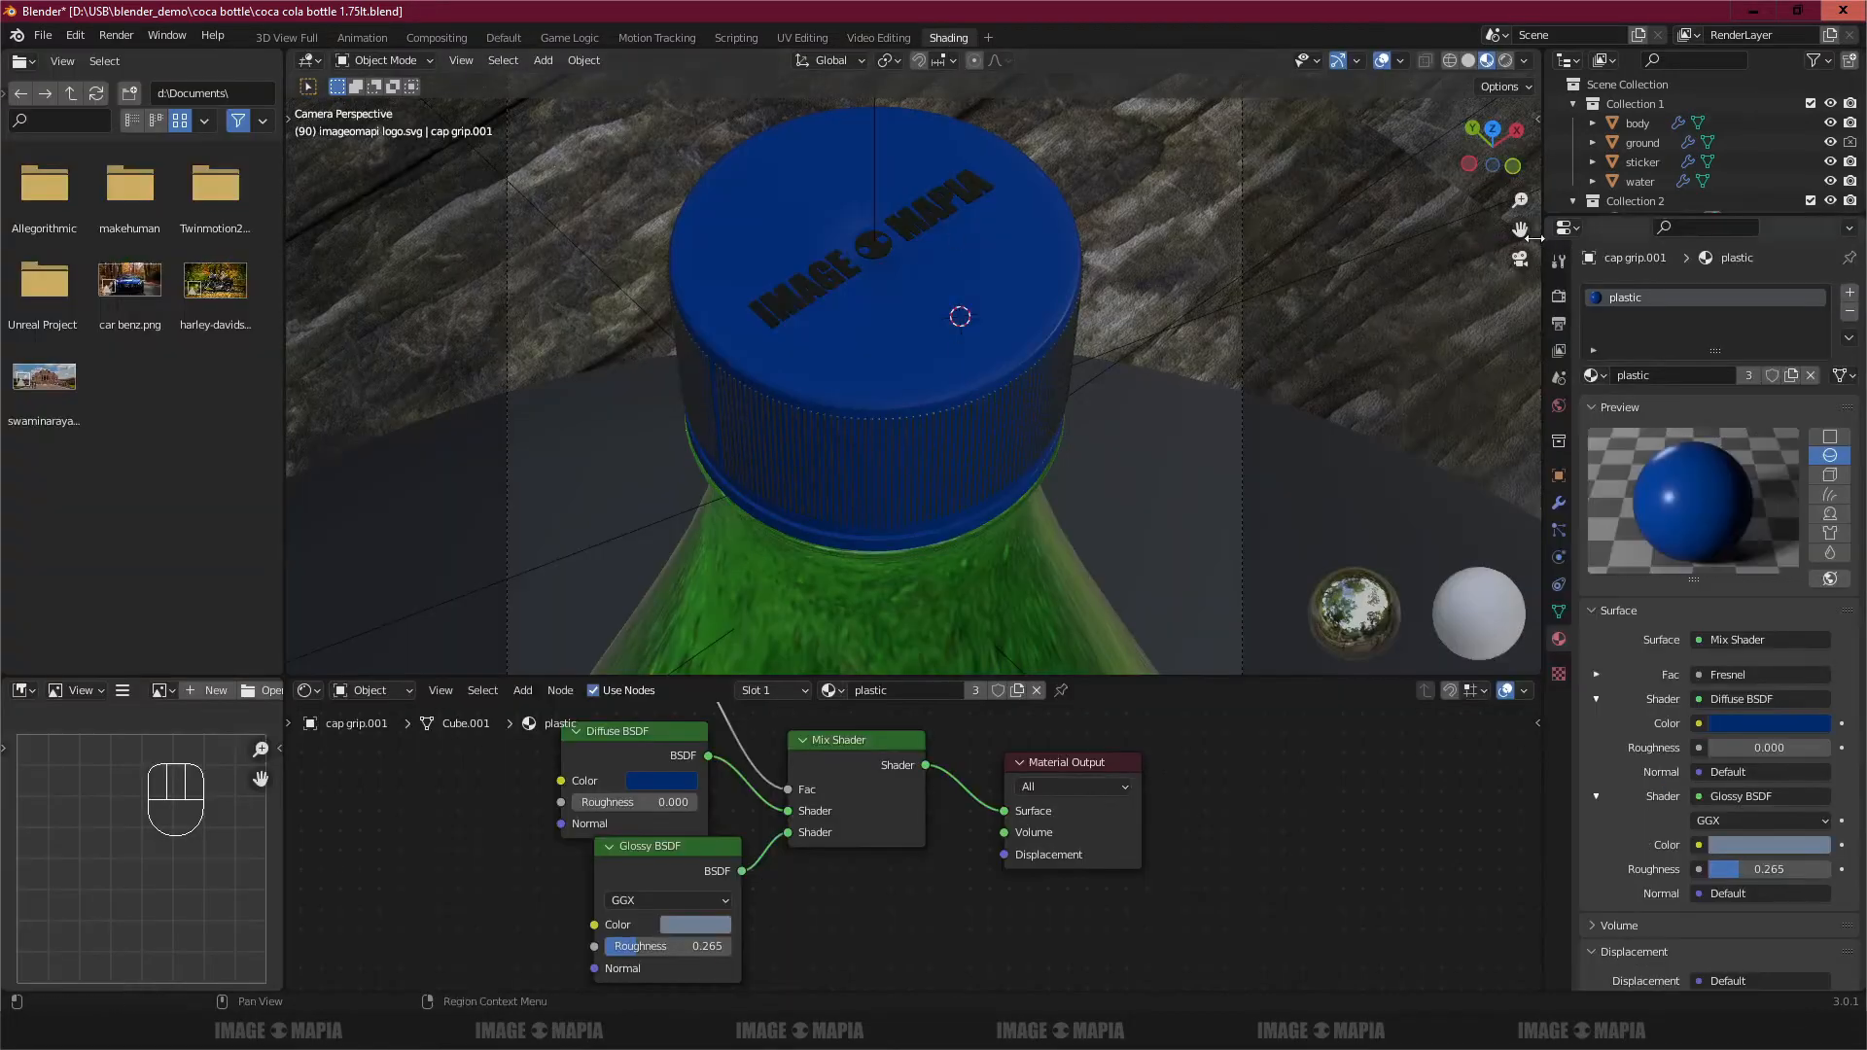
pyautogui.scroll(-4, 856, 535)
pyautogui.moveTo(856, 535); pyautogui.dragTo(880, 501, button='middle')
pyautogui.moveTo(1151, 679); pyautogui.dragTo(1118, 506)
pyautogui.moveTo(659, 666); pyautogui.dragTo(772, 709, button='middle')
pyautogui.moveTo(998, 507); pyautogui.dragTo(938, 419)
pyautogui.moveTo(904, 261); pyautogui.dragTo(859, 229, button='middle')
# Step: Select the cap, collapse its material's Preview and Surface settings, and rename the material as plastic blue
pyautogui.rightClick(821, 274)
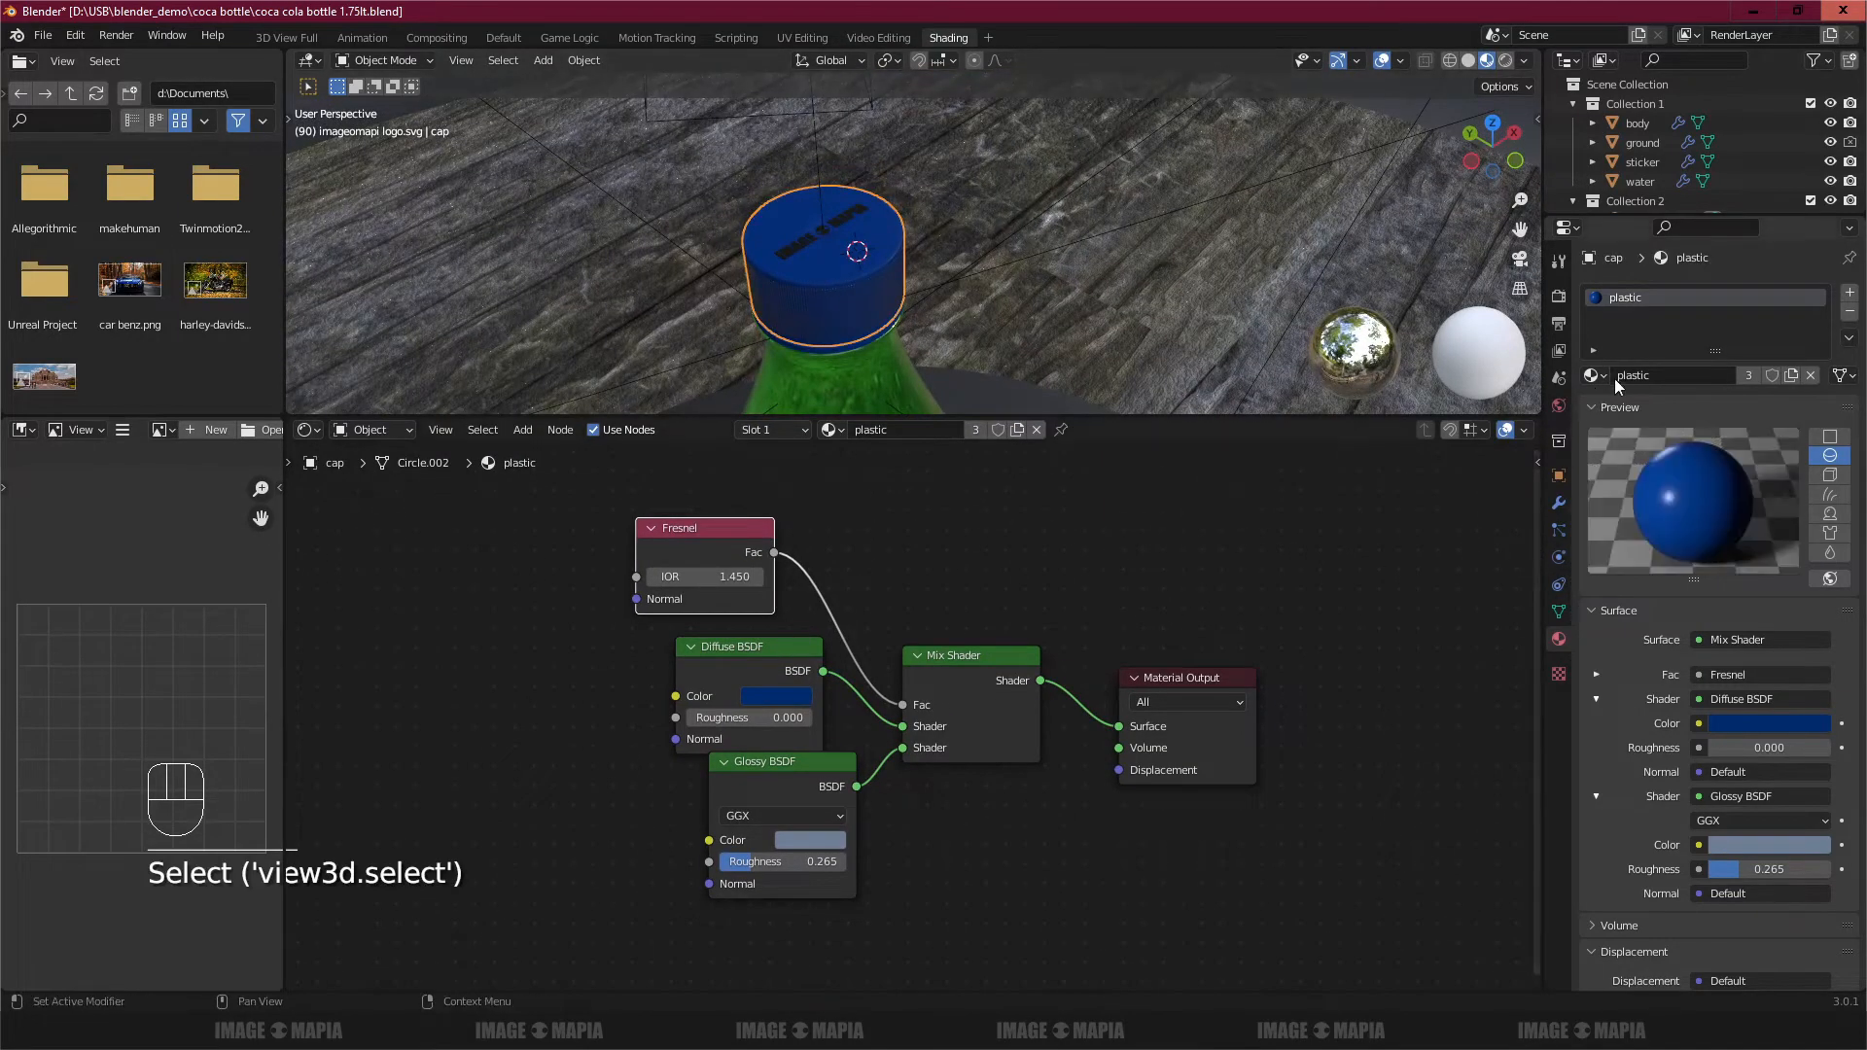
pyautogui.click(1618, 408)
pyautogui.click(1618, 433)
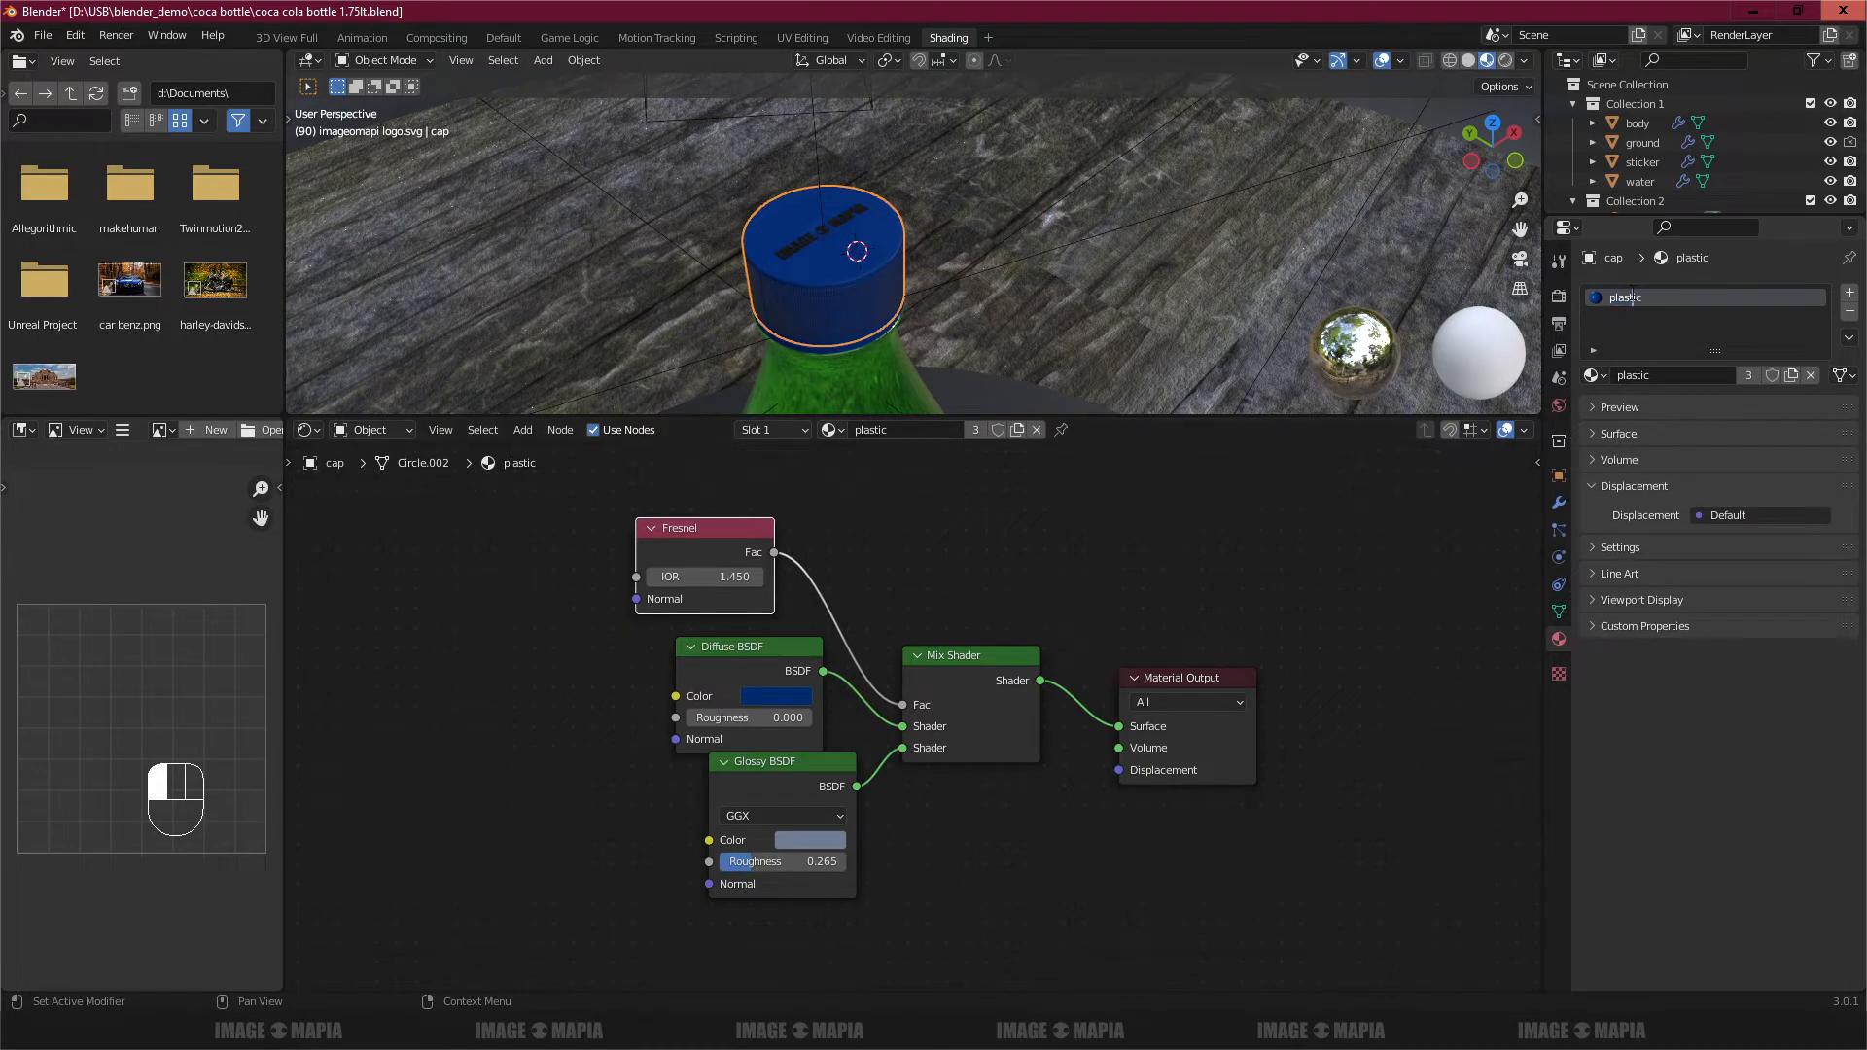
pyautogui.press('Right')
pyautogui.press('Right')
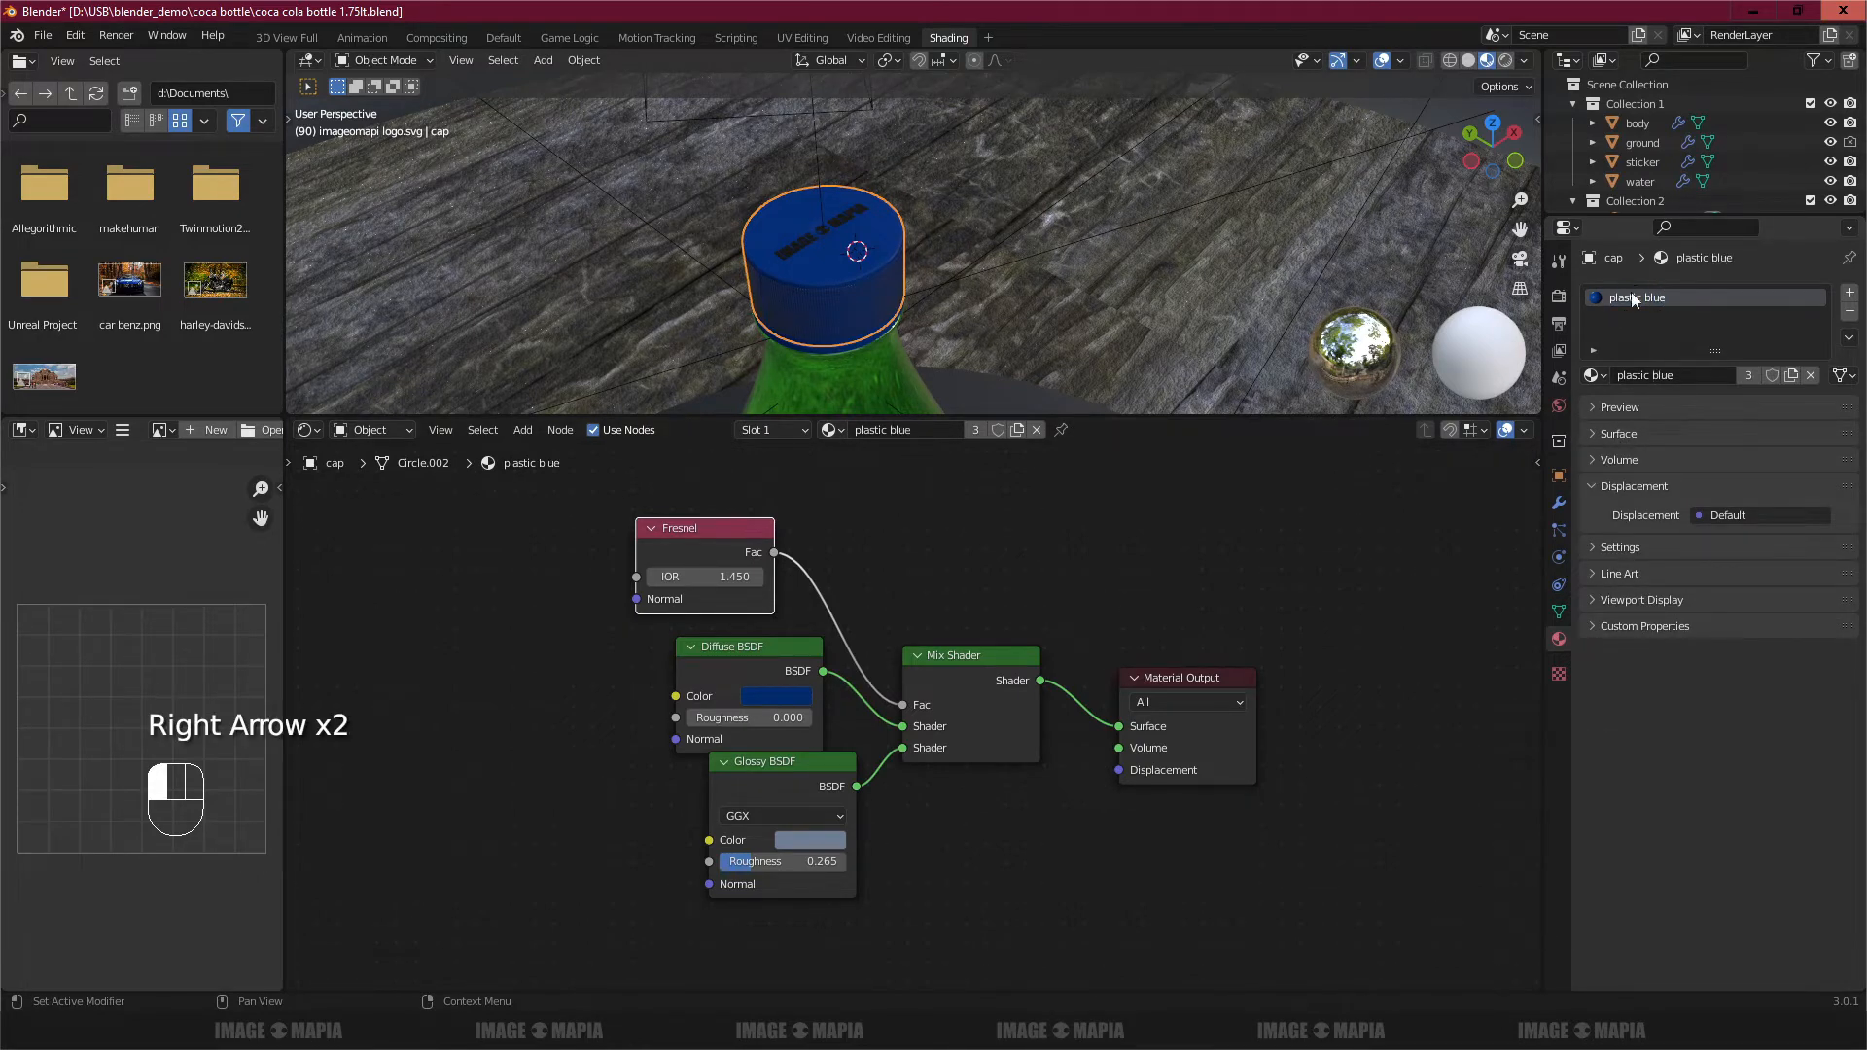
# Step: Examine the plastic blue material's nodes and select the cap grip to check its material
pyautogui.scroll(2, 844, 715)
pyautogui.click(760, 885)
pyautogui.moveTo(848, 299); pyautogui.dragTo(850, 272, button='middle')
pyautogui.scroll(2, 850, 269)
pyautogui.click(828, 142)
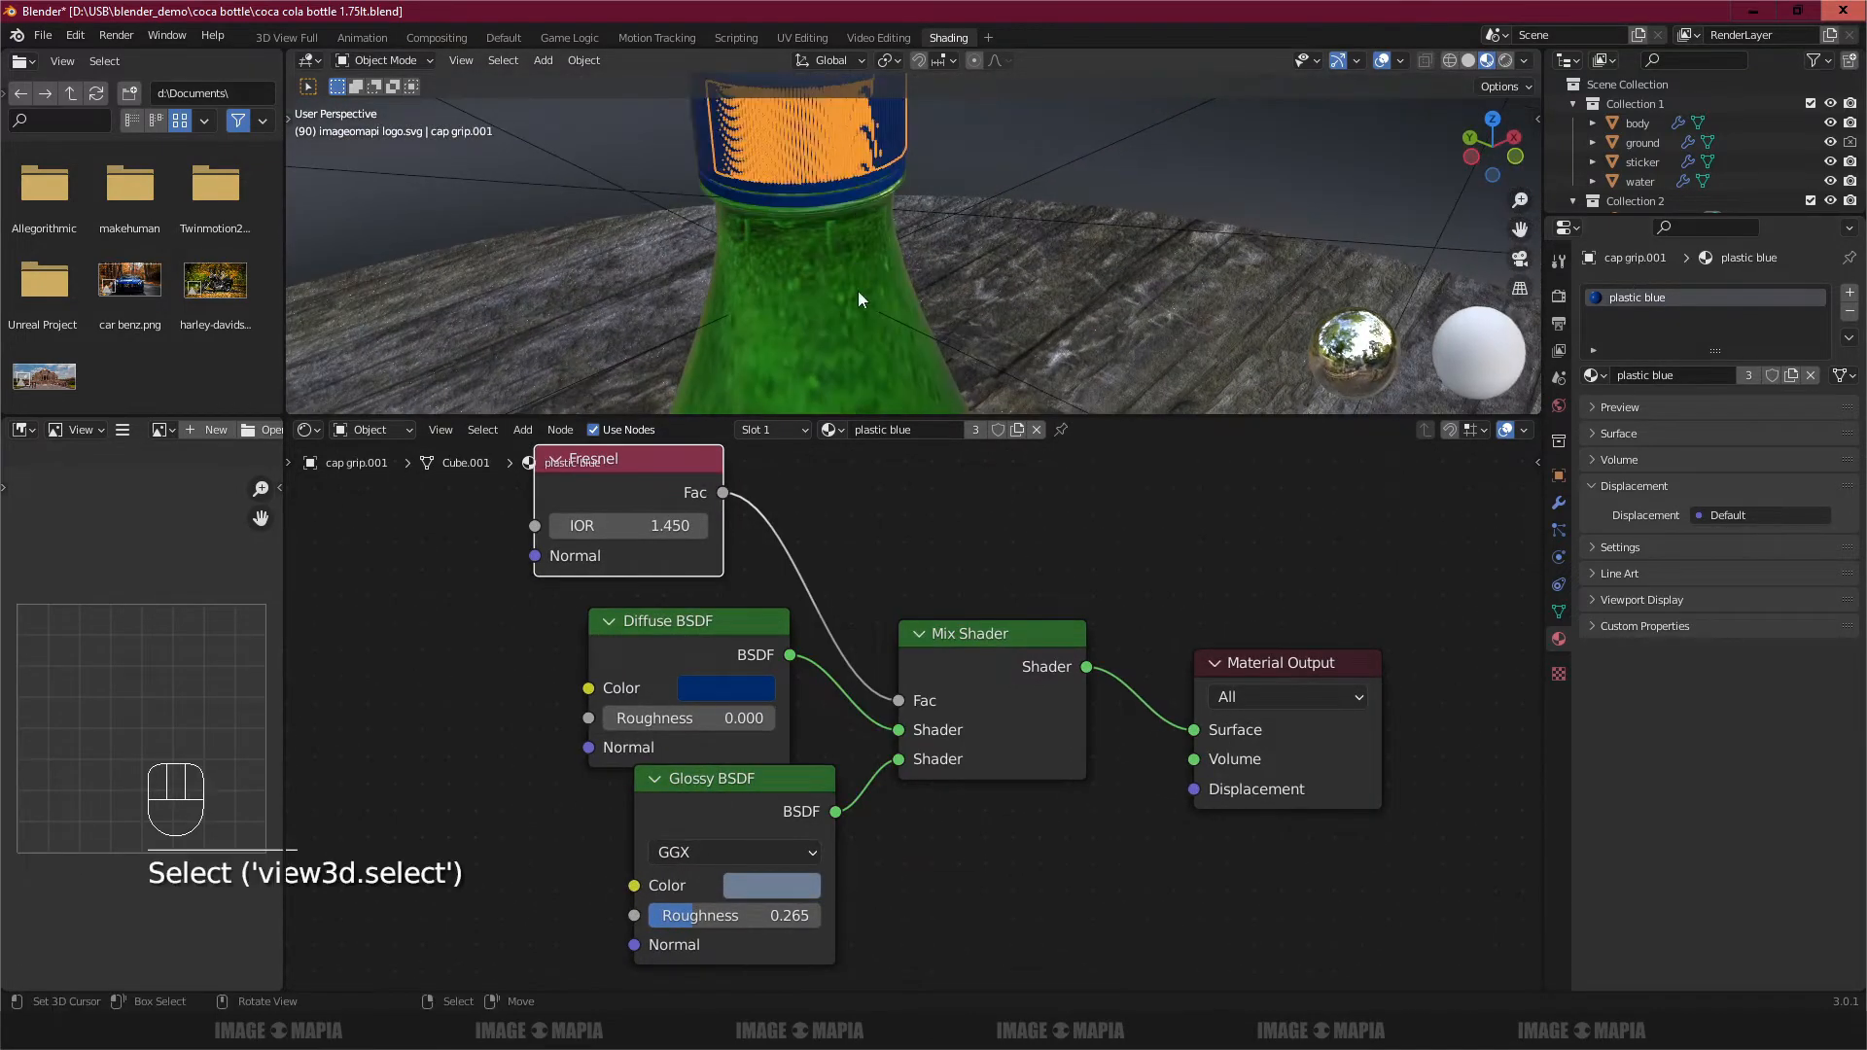
# Step: Select the bottle body and move the Cross Product and Normalize nodes closer together in its plastic clear material
pyautogui.click(846, 253)
pyautogui.scroll(-5, 805, 599)
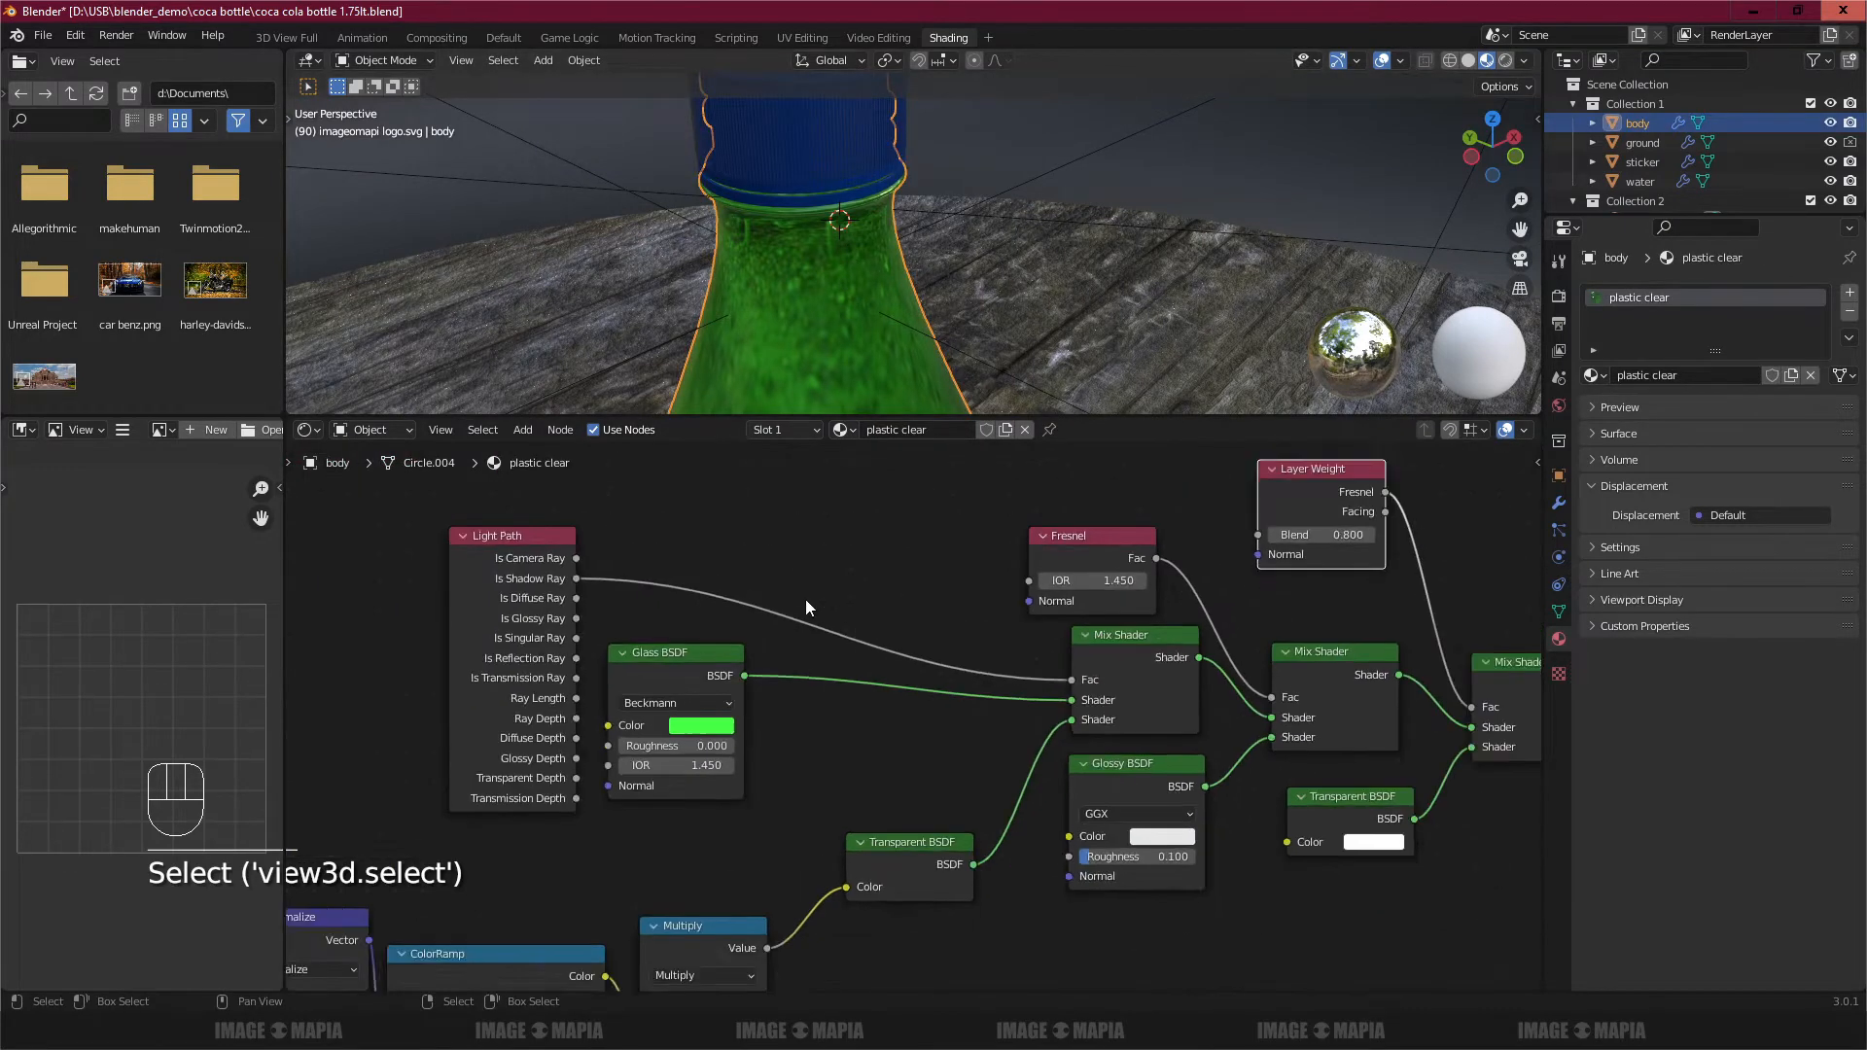
pyautogui.moveTo(457, 854); pyautogui.dragTo(710, 784, button='middle')
pyautogui.scroll(3, 711, 768)
pyautogui.moveTo(630, 682); pyautogui.dragTo(638, 675)
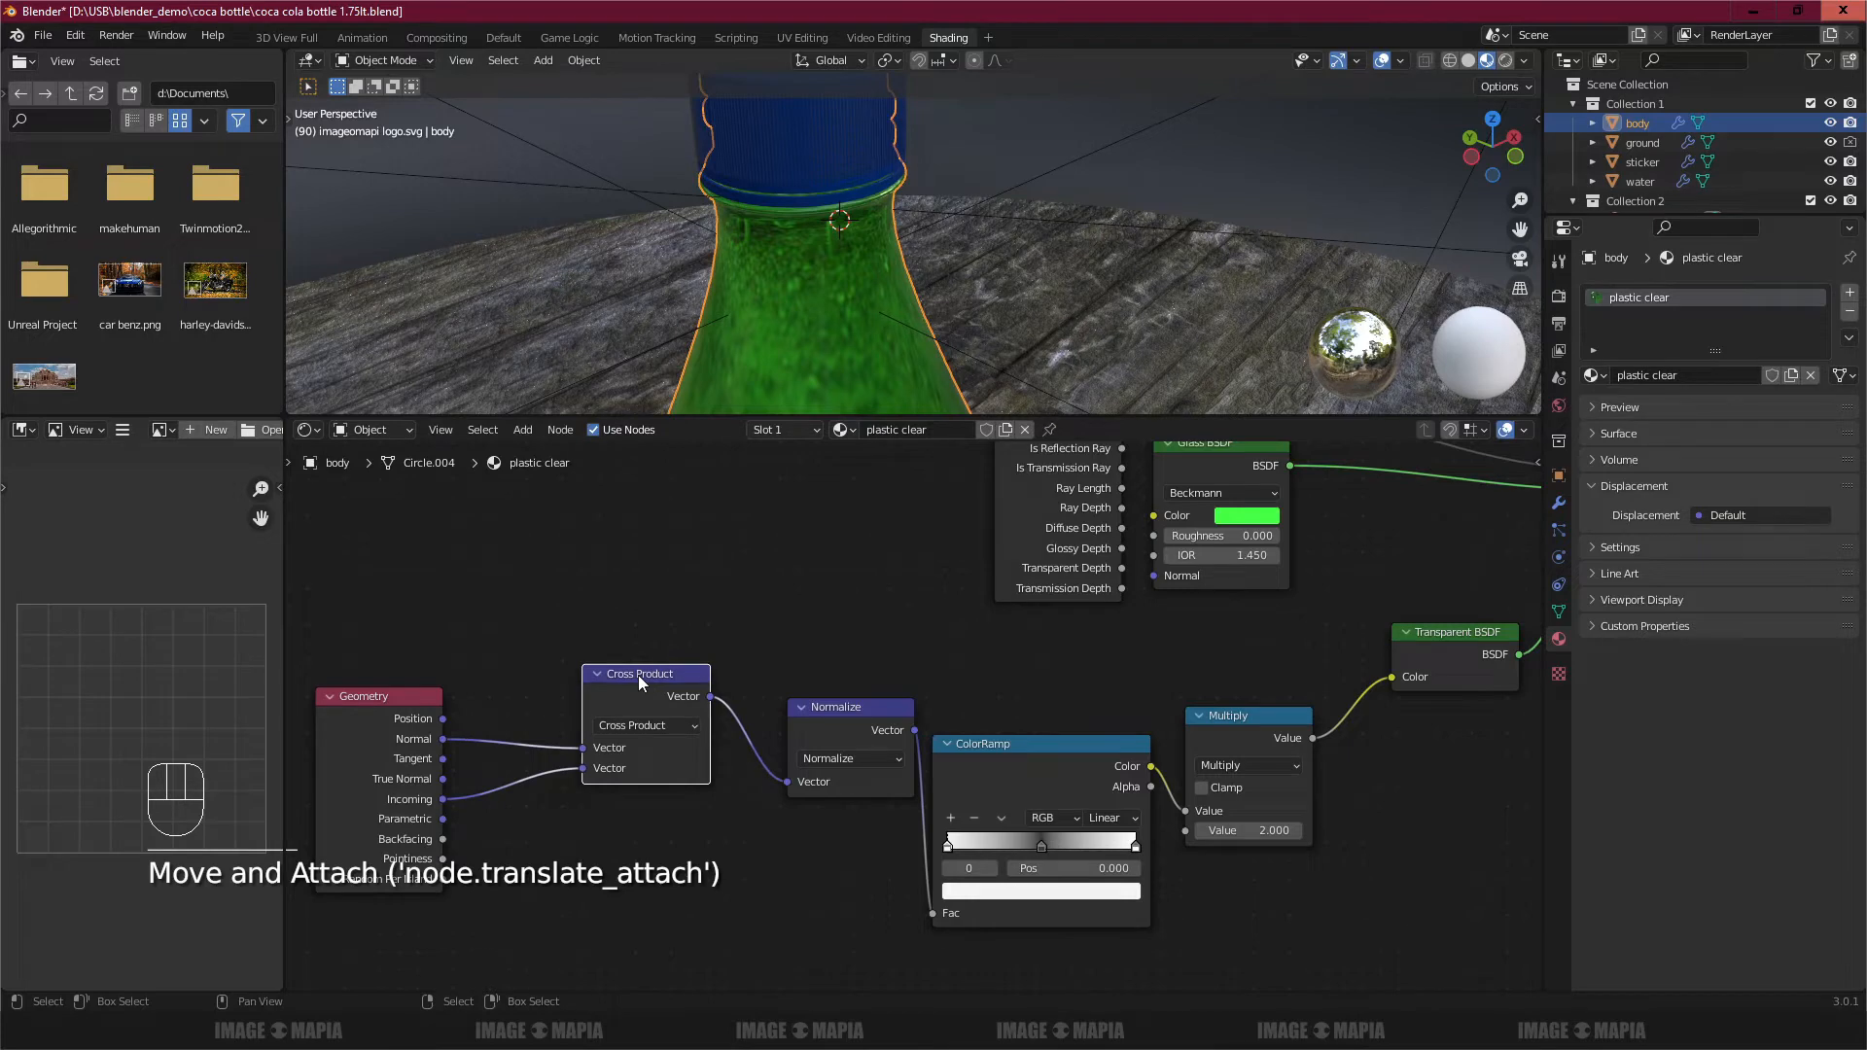
pyautogui.moveTo(852, 706); pyautogui.dragTo(817, 702)
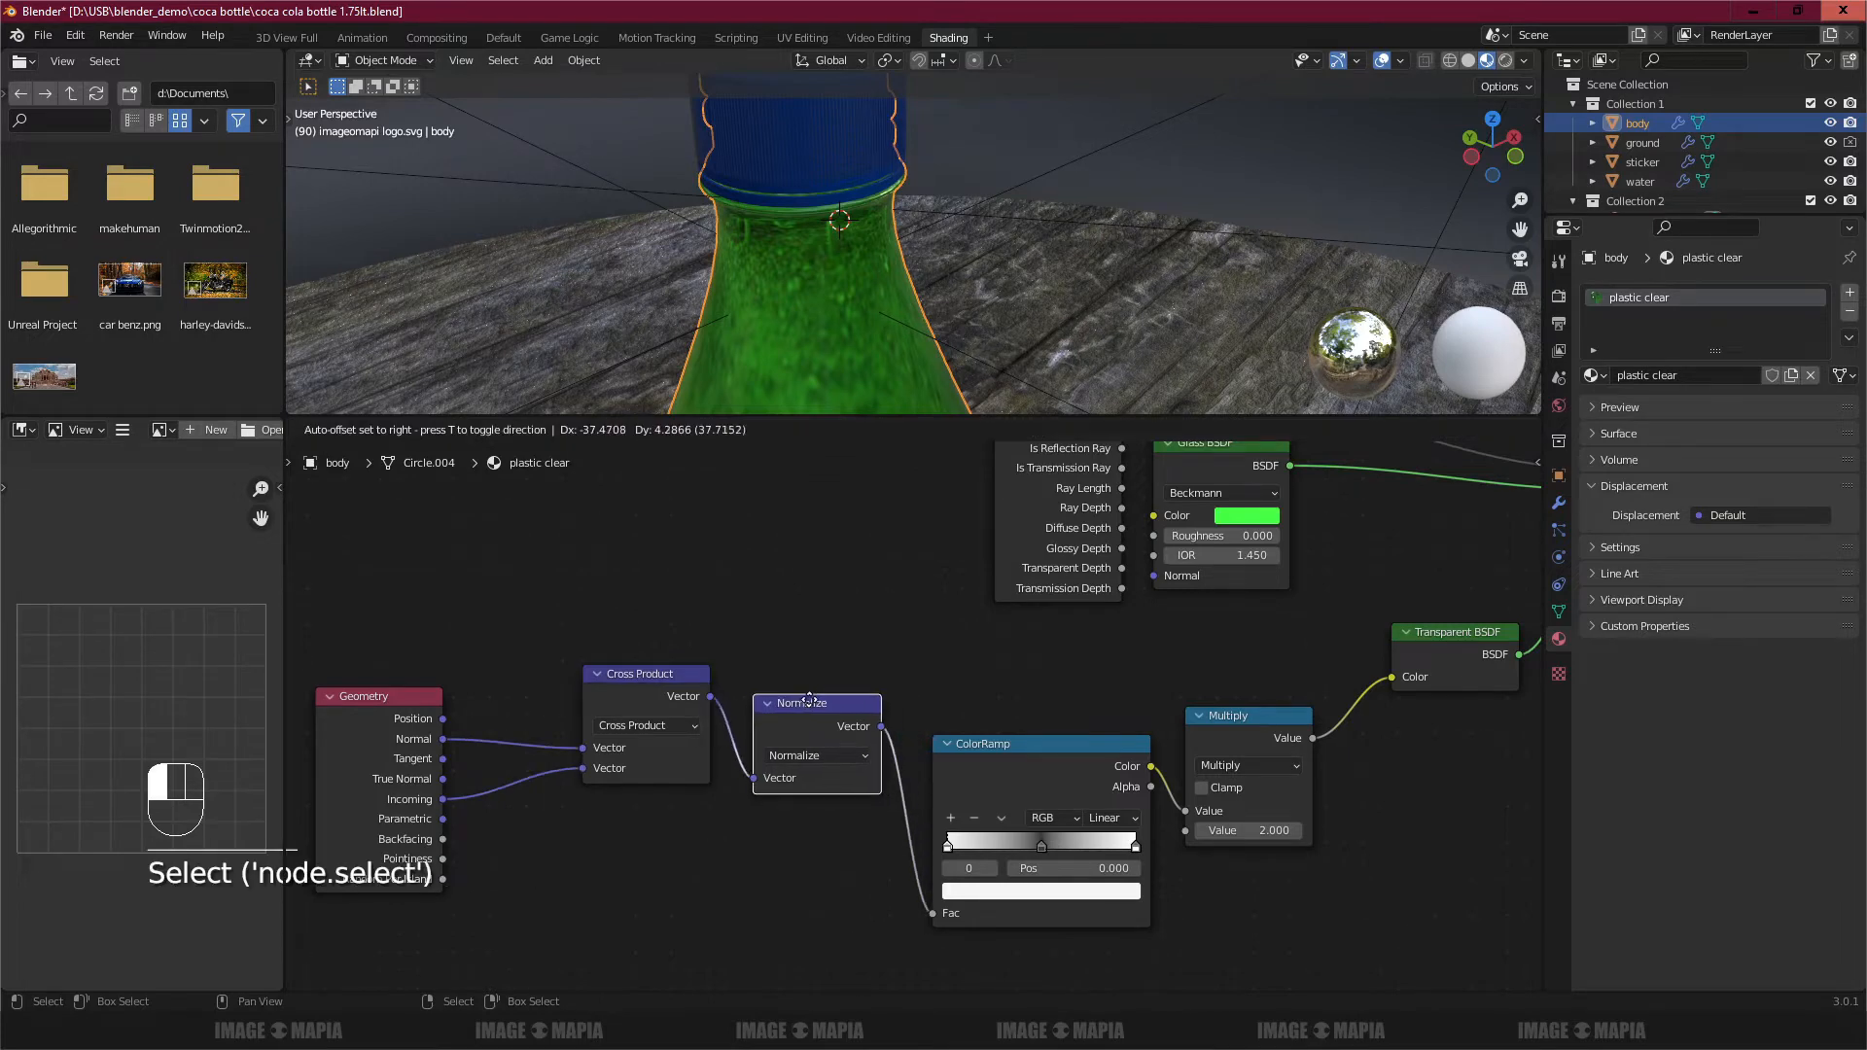
# Step: Examine the body material's ColorRamp, Multiply and Glass BSDF nodes, and shift the Light Path node slightly down
pyautogui.moveTo(960, 708); pyautogui.dragTo(747, 623, button='middle')
pyautogui.scroll(2, 817, 753)
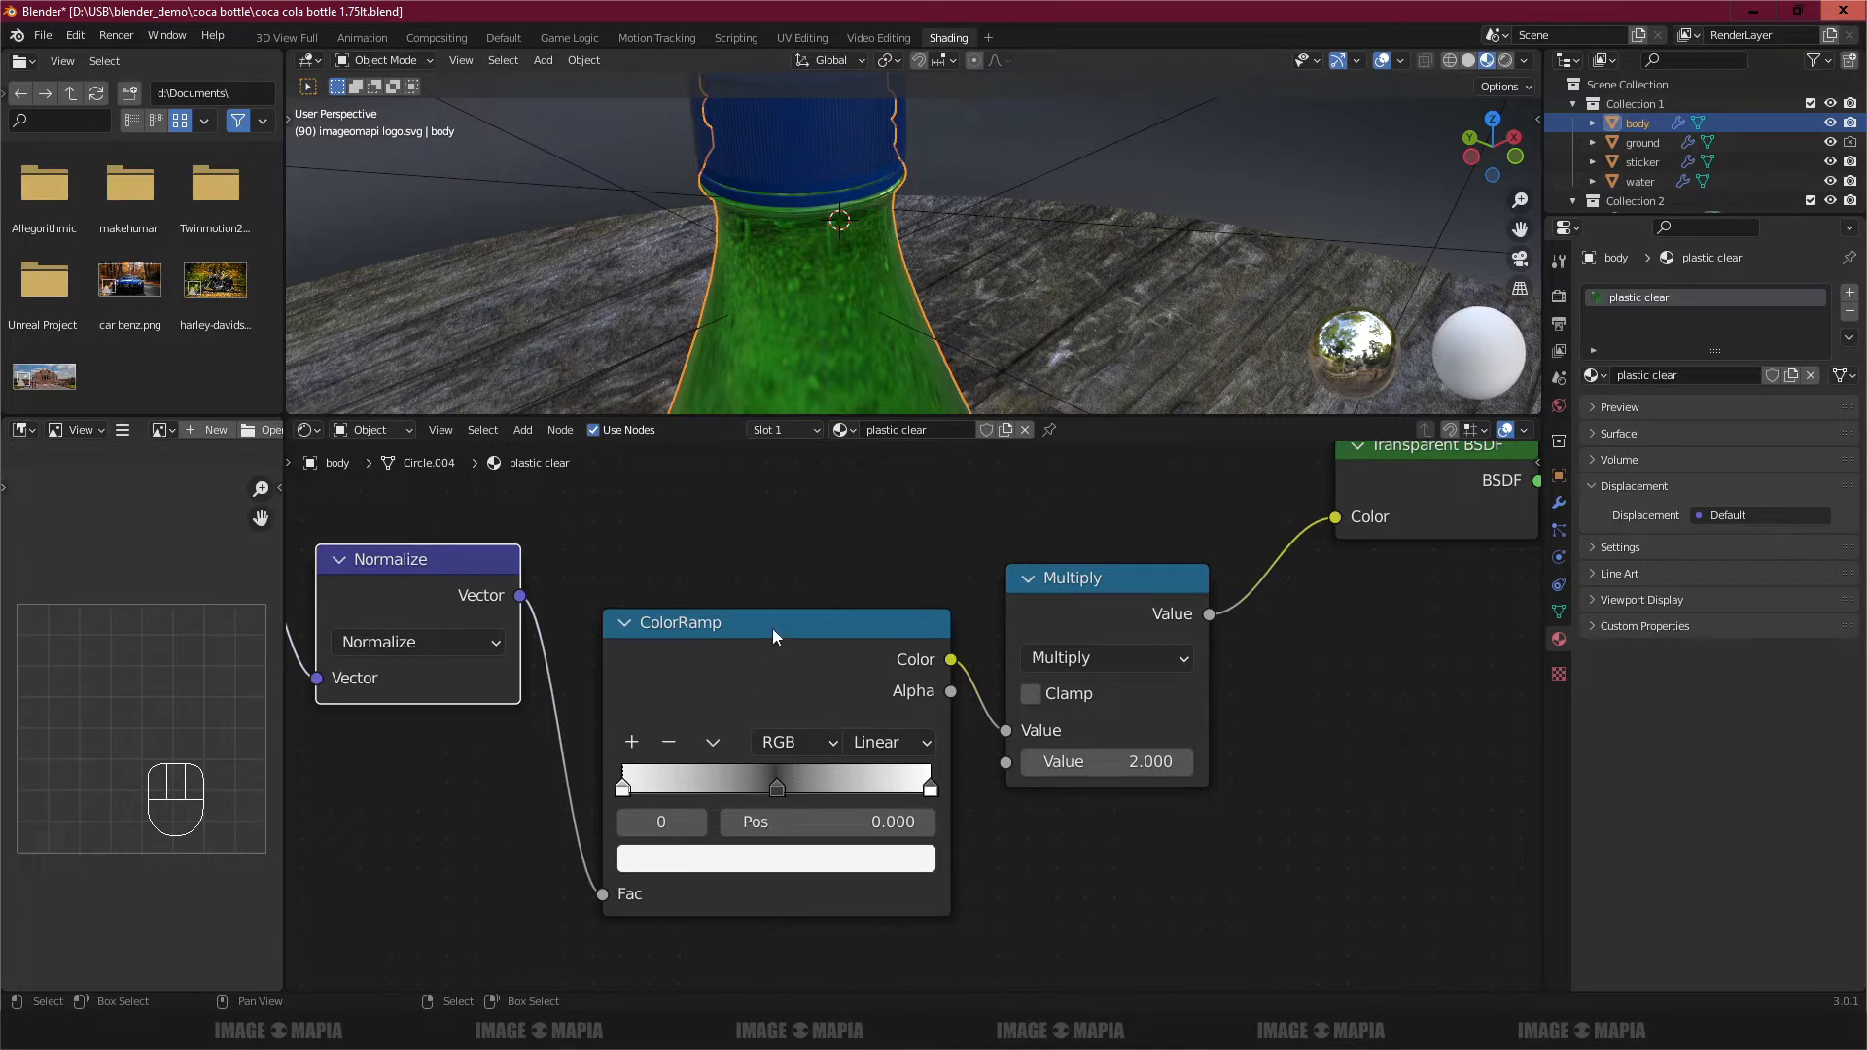
pyautogui.scroll(-3, 772, 629)
pyautogui.moveTo(774, 624); pyautogui.dragTo(671, 806, button='middle')
pyautogui.scroll(3, 634, 636)
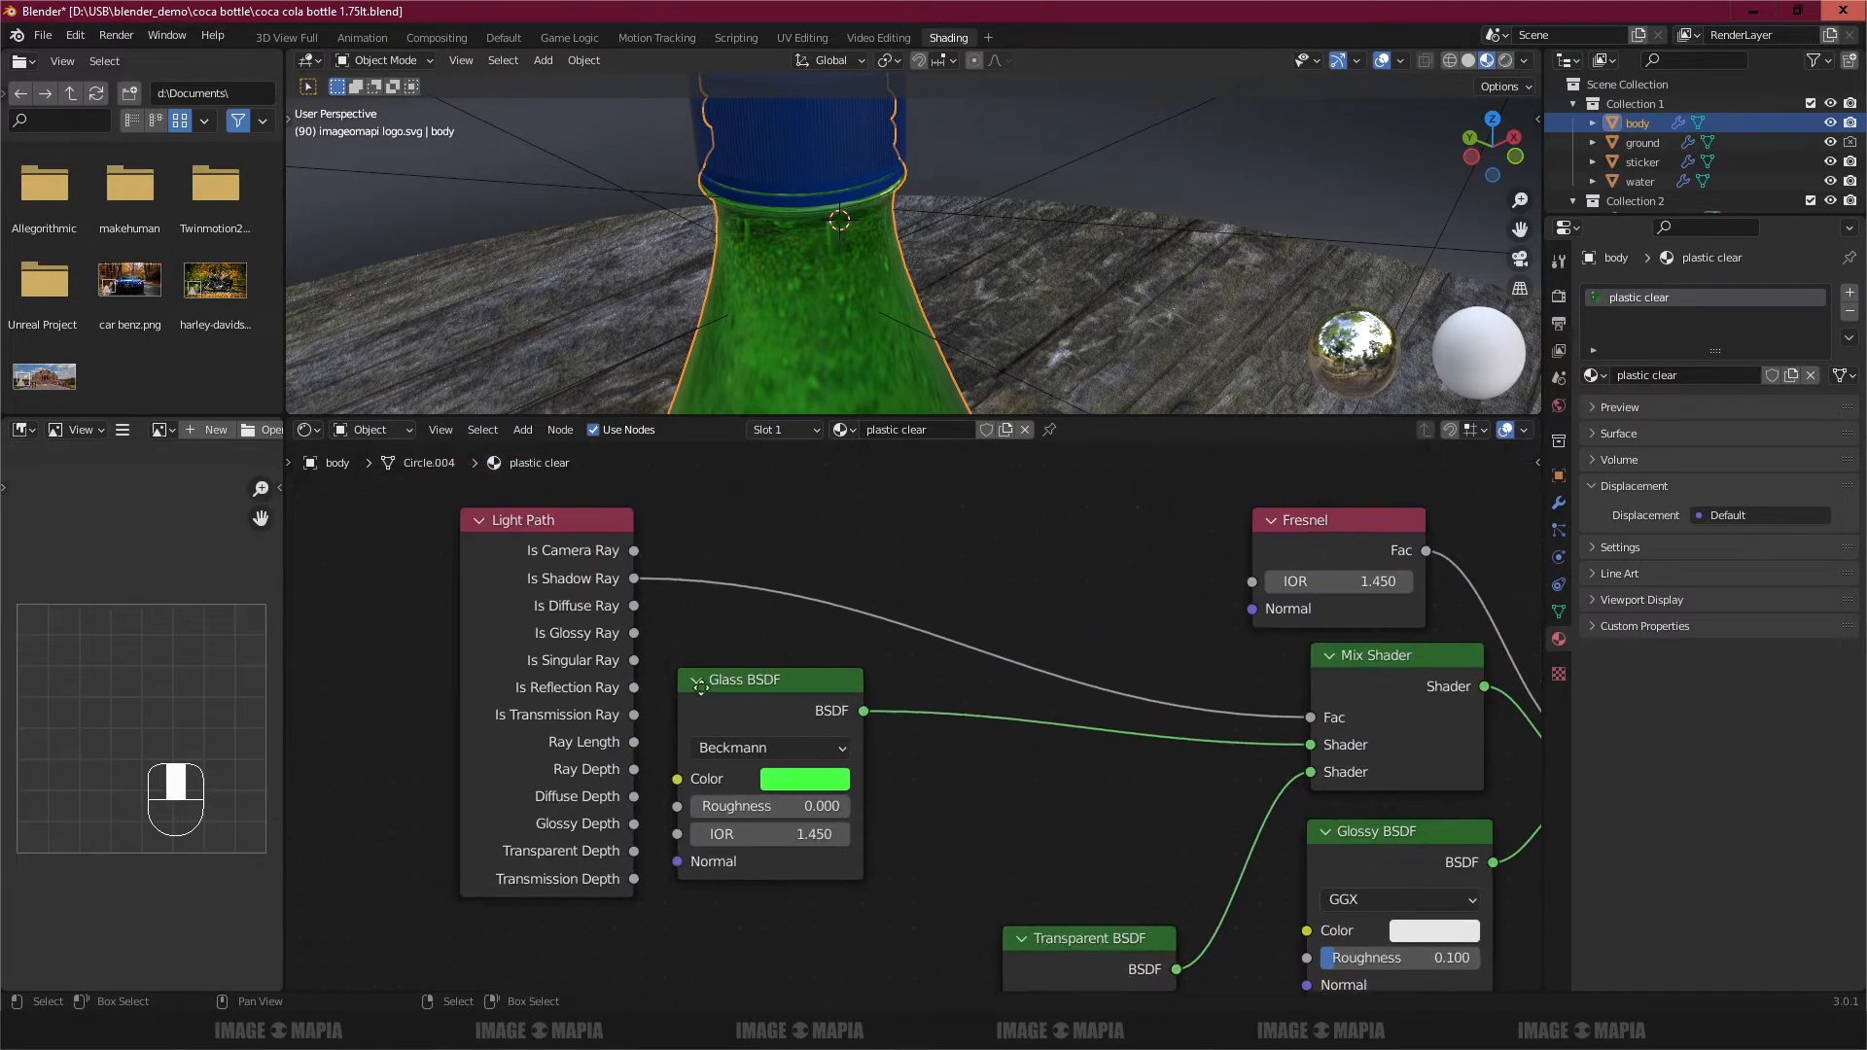
pyautogui.moveTo(589, 542); pyautogui.dragTo(591, 557)
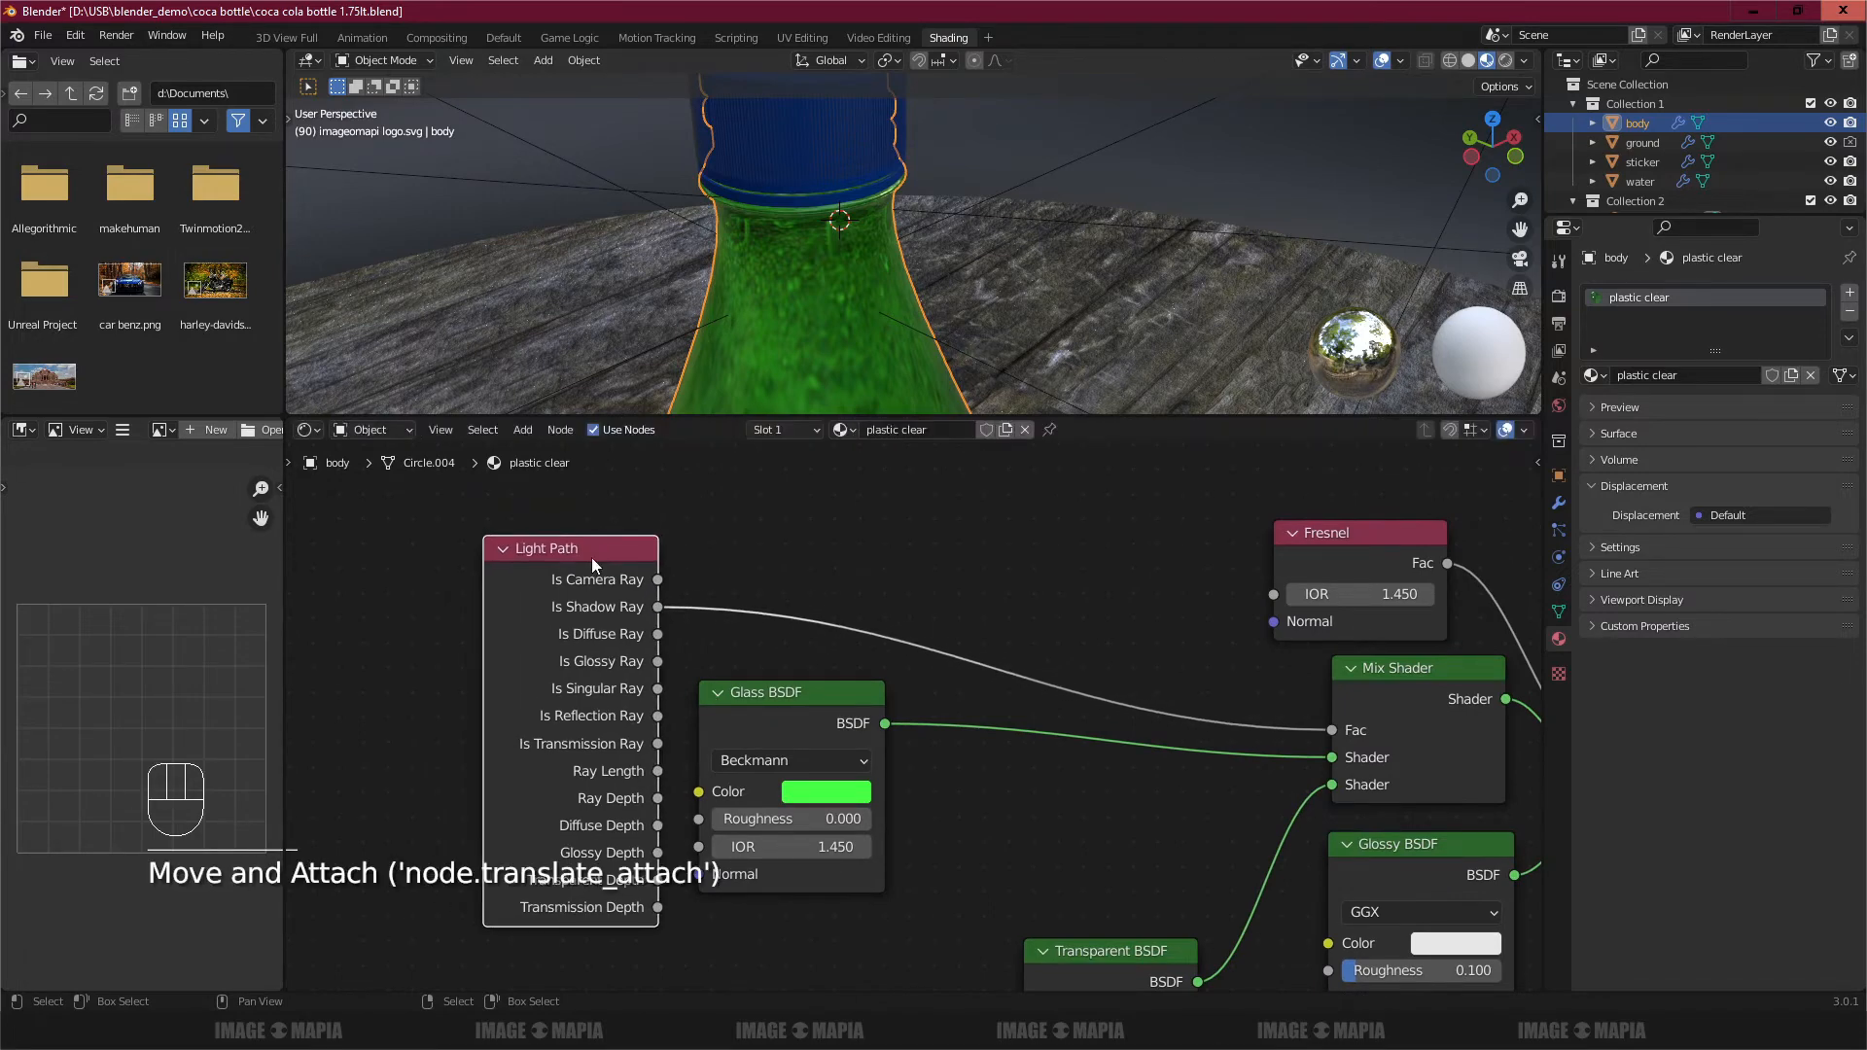
# Step: Examine the plastic clear shader chain from the Light Path and Glass BSDF through the Mix Shaders to the Material Output
pyautogui.moveTo(721, 581); pyautogui.dragTo(704, 533, button='middle')
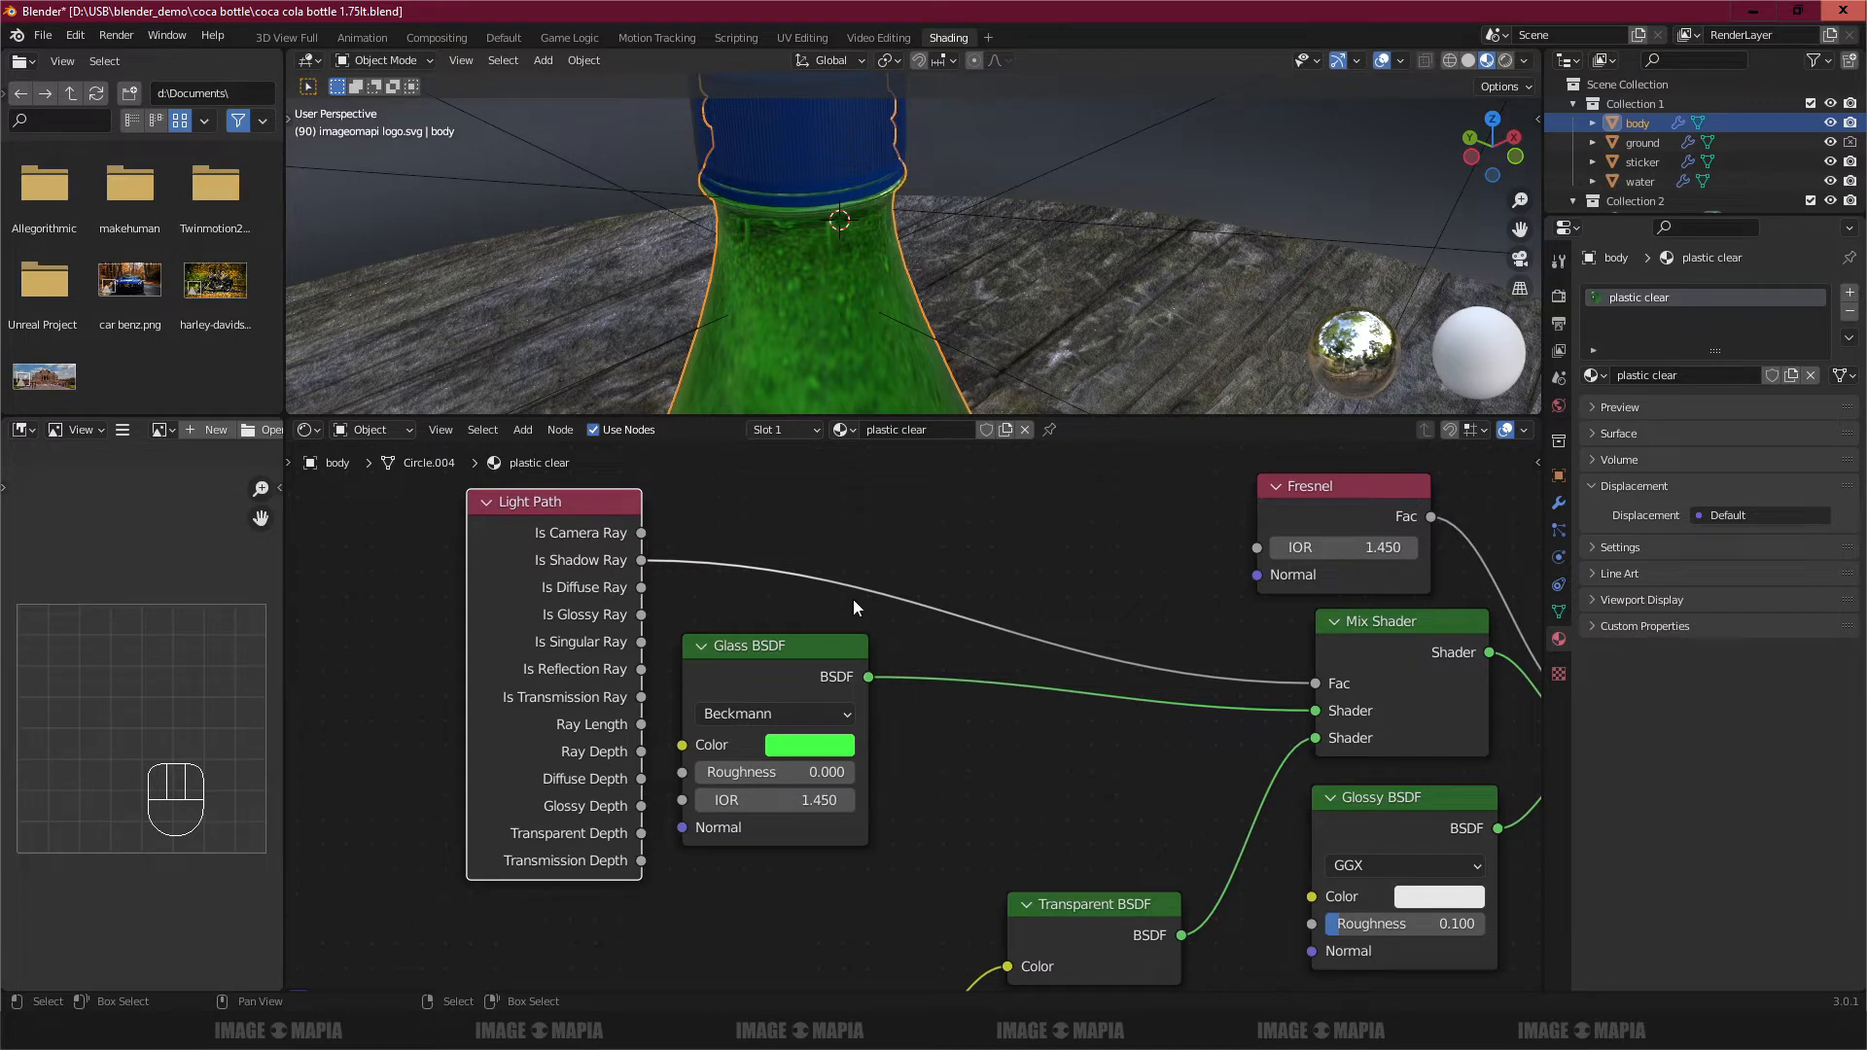
pyautogui.moveTo(965, 646); pyautogui.dragTo(804, 646, button='middle')
pyautogui.scroll(-4, 841, 692)
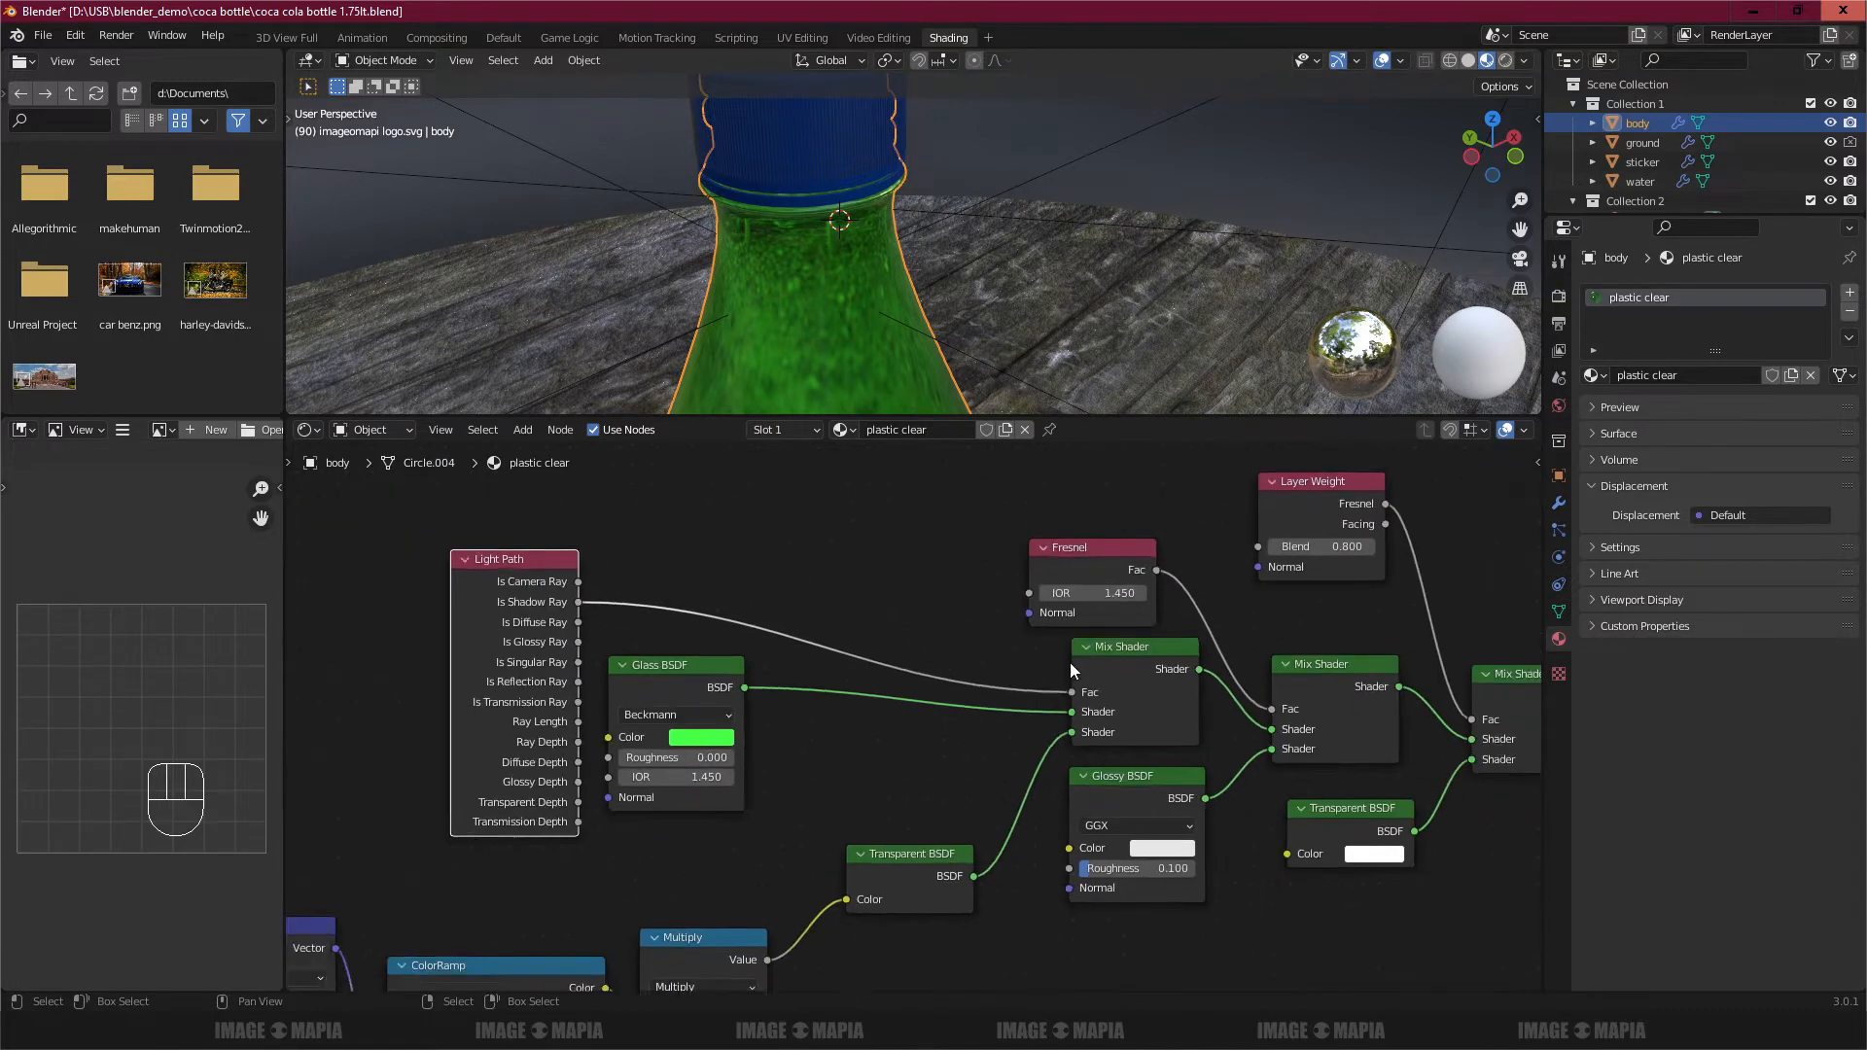
pyautogui.moveTo(1128, 661); pyautogui.dragTo(864, 650, button='middle')
pyautogui.scroll(-3, 871, 645)
pyautogui.scroll(3, 953, 690)
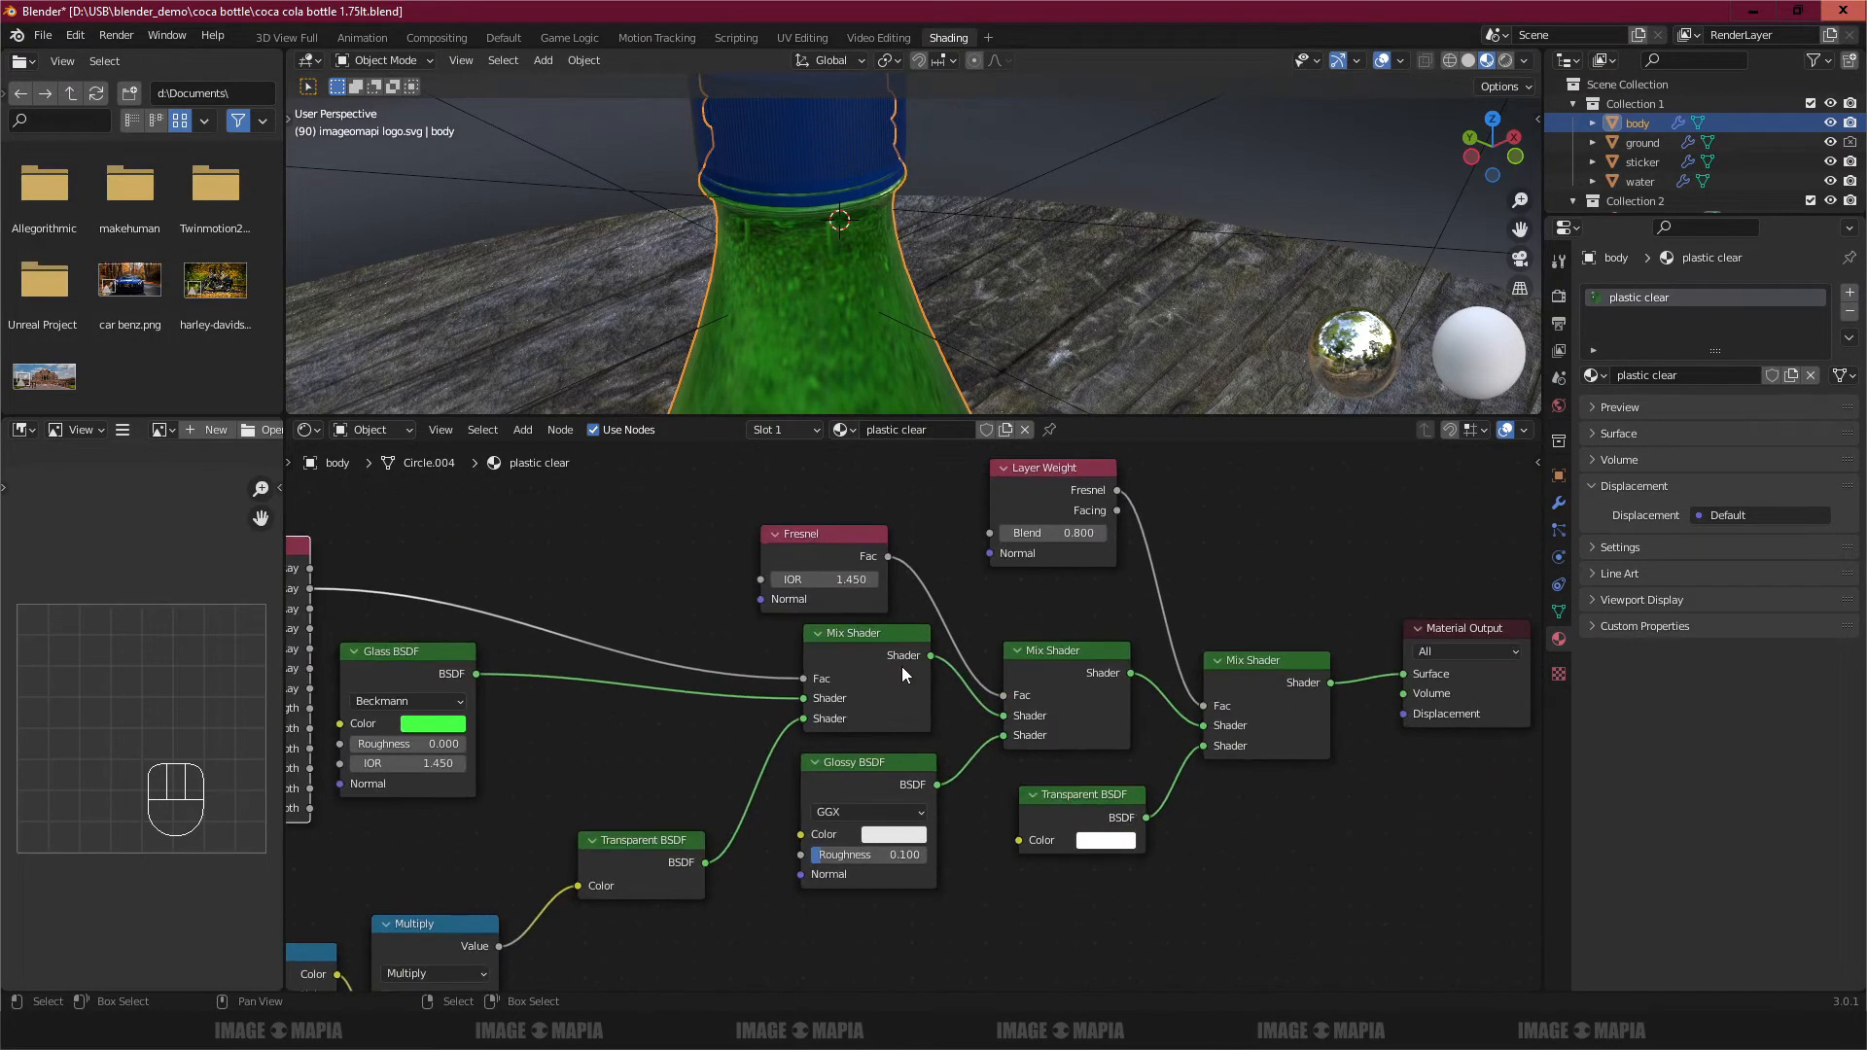
pyautogui.scroll(-3, 967, 570)
# Step: Maximize the node editor and reposition the Light Path, Glass BSDF and Geometry-to-Multiply nodes as a group, nearer to the Mix Shaders
pyautogui.hotkey('ctrl', 'Up')
pyautogui.scroll(-3, 967, 570)
pyautogui.moveTo(859, 653); pyautogui.dragTo(1124, 592, button='middle')
pyautogui.scroll(-2, 1124, 591)
pyautogui.press('b')
pyautogui.moveTo(42, 229); pyautogui.dragTo(980, 823)
pyautogui.press('g')
pyautogui.click(833, 593)
pyautogui.keyDown('shift'); pyautogui.click(963, 572); pyautogui.keyUp('shift')
pyautogui.press('g')
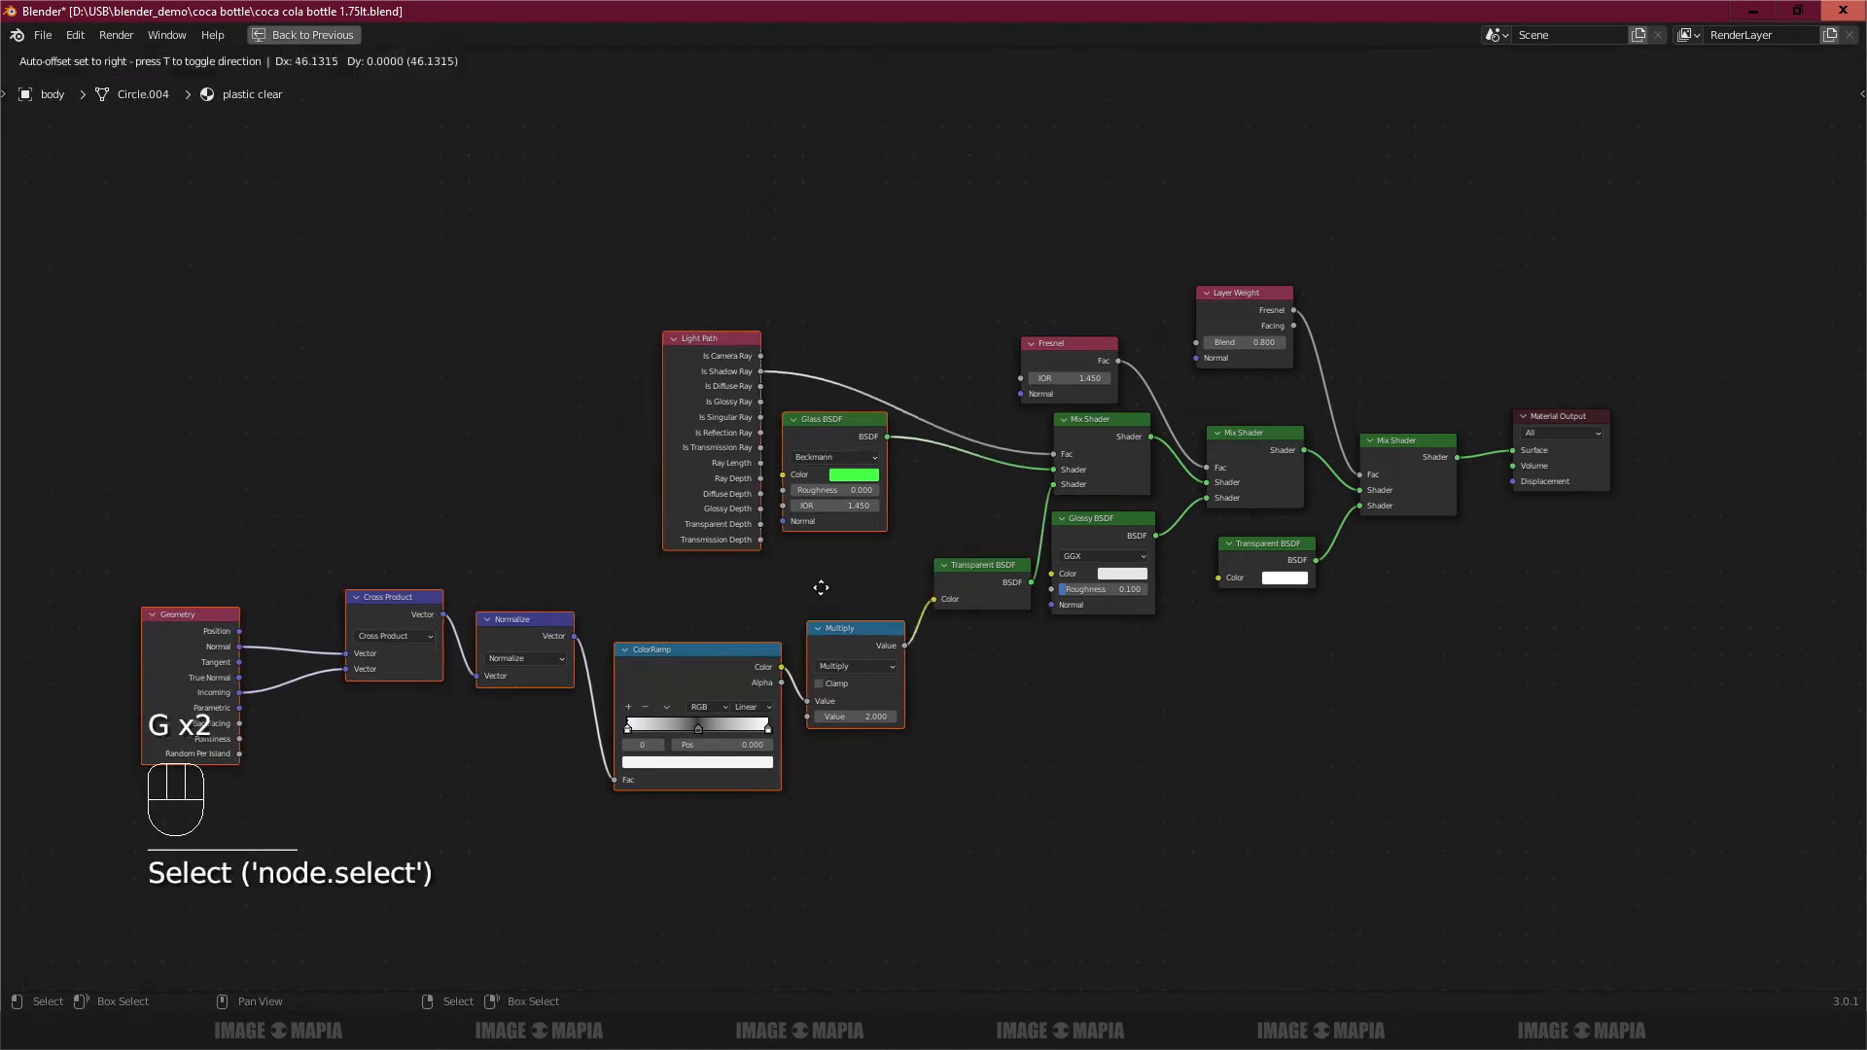
pyautogui.click(826, 597)
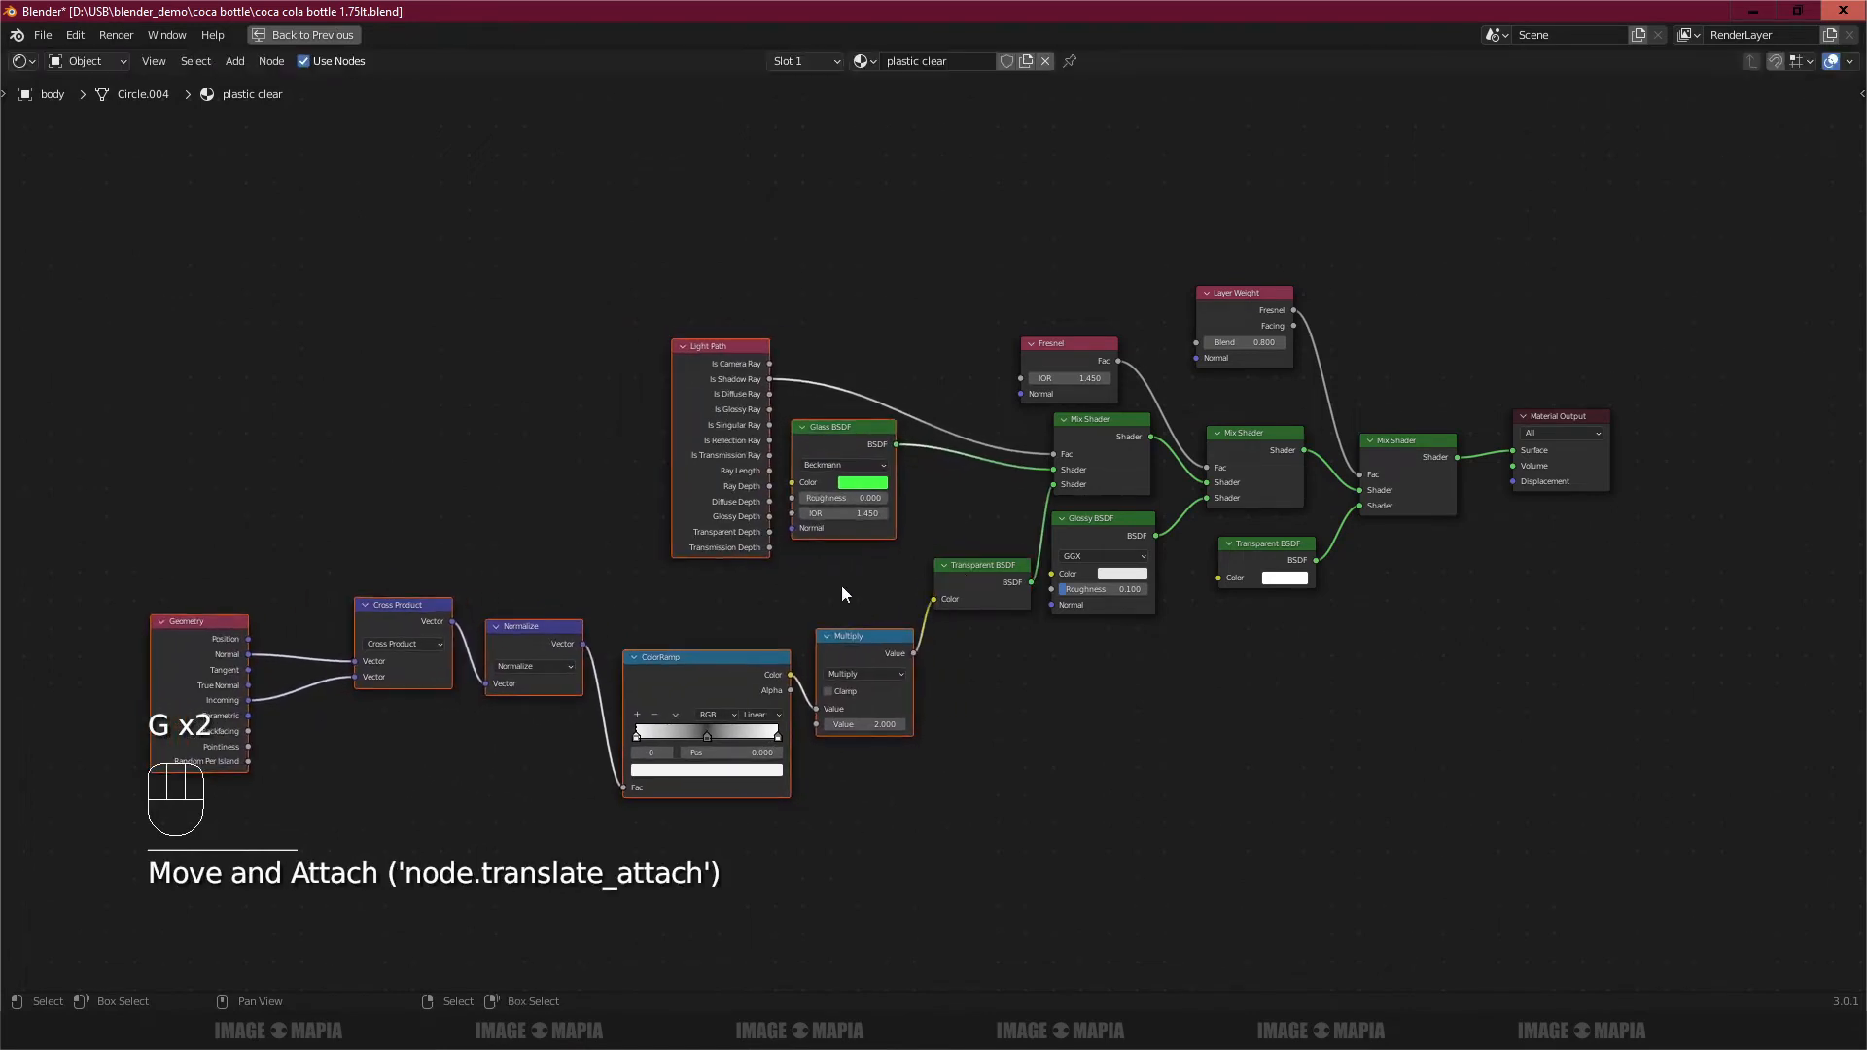
# Step: Deselect the moved nodes and restore the Shading workspace's multi-editor layout
pyautogui.keyDown('shift'); pyautogui.moveTo(1051, 625); pyautogui.dragTo(1047, 534, button='middle'); pyautogui.keyUp('shift')
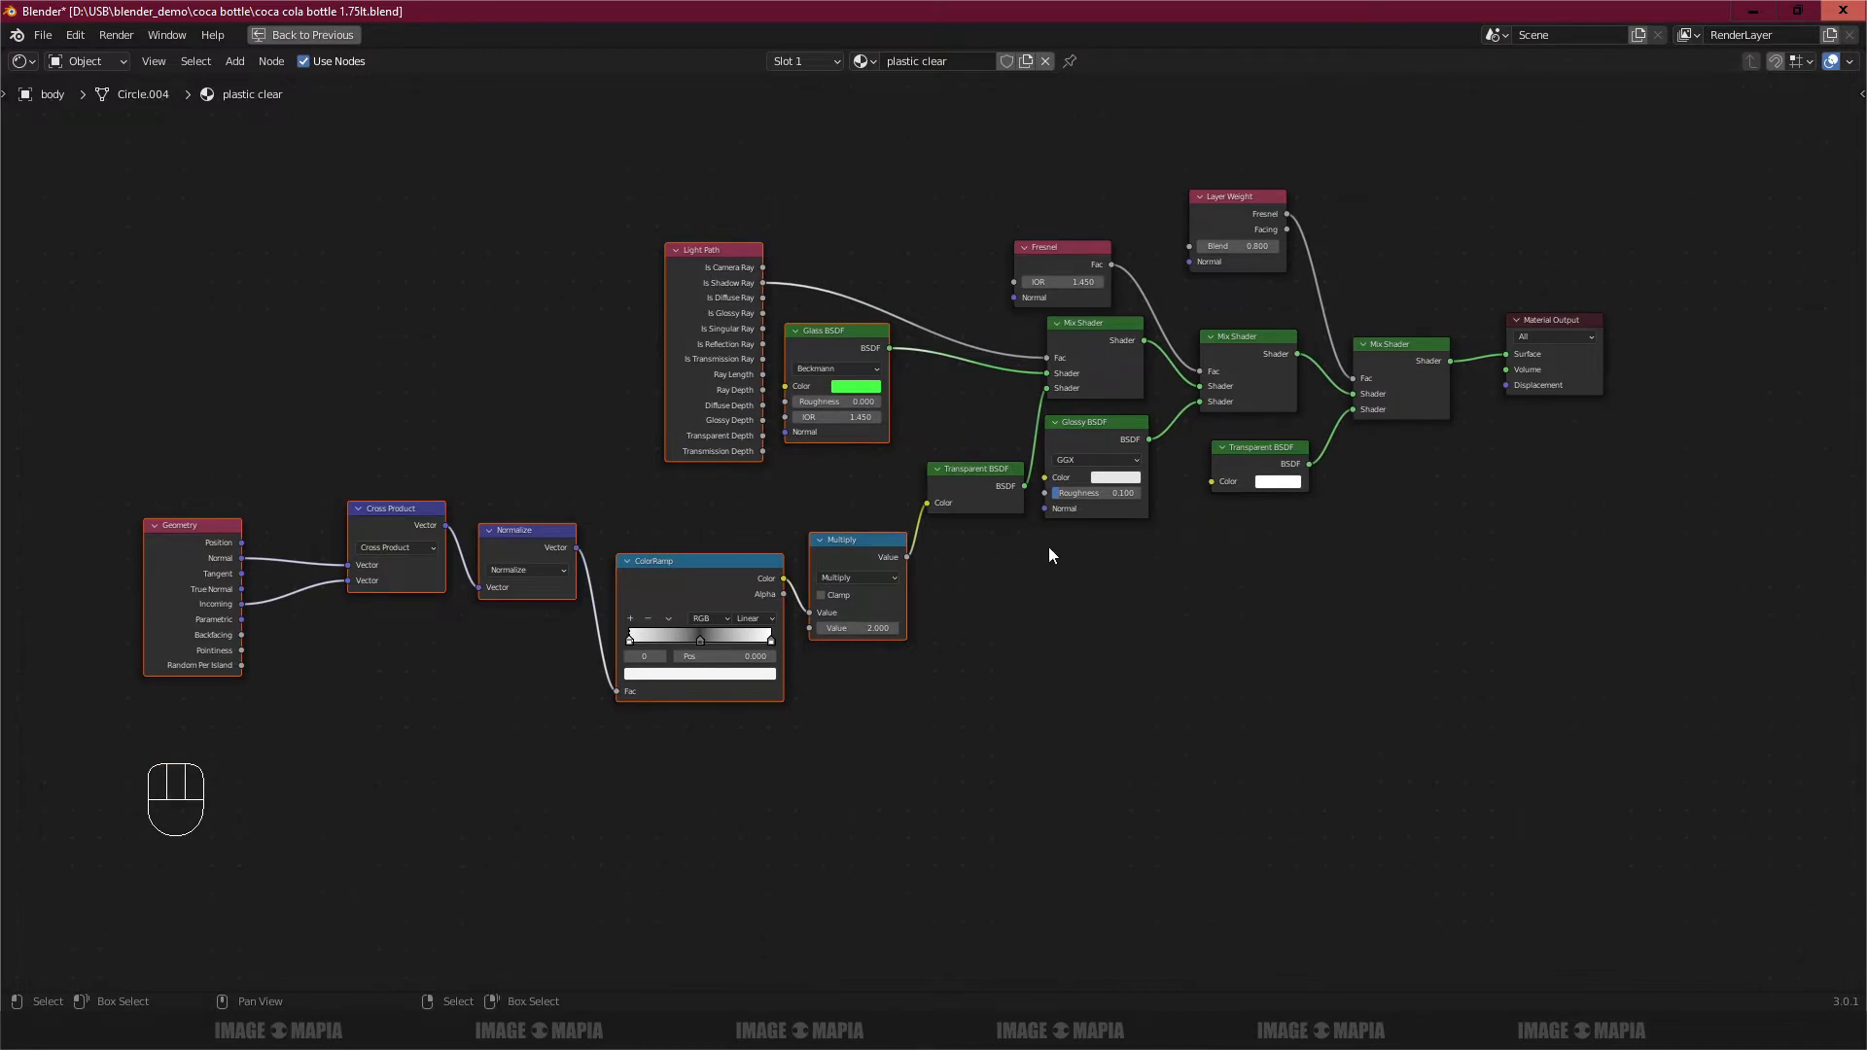
pyautogui.press('a')
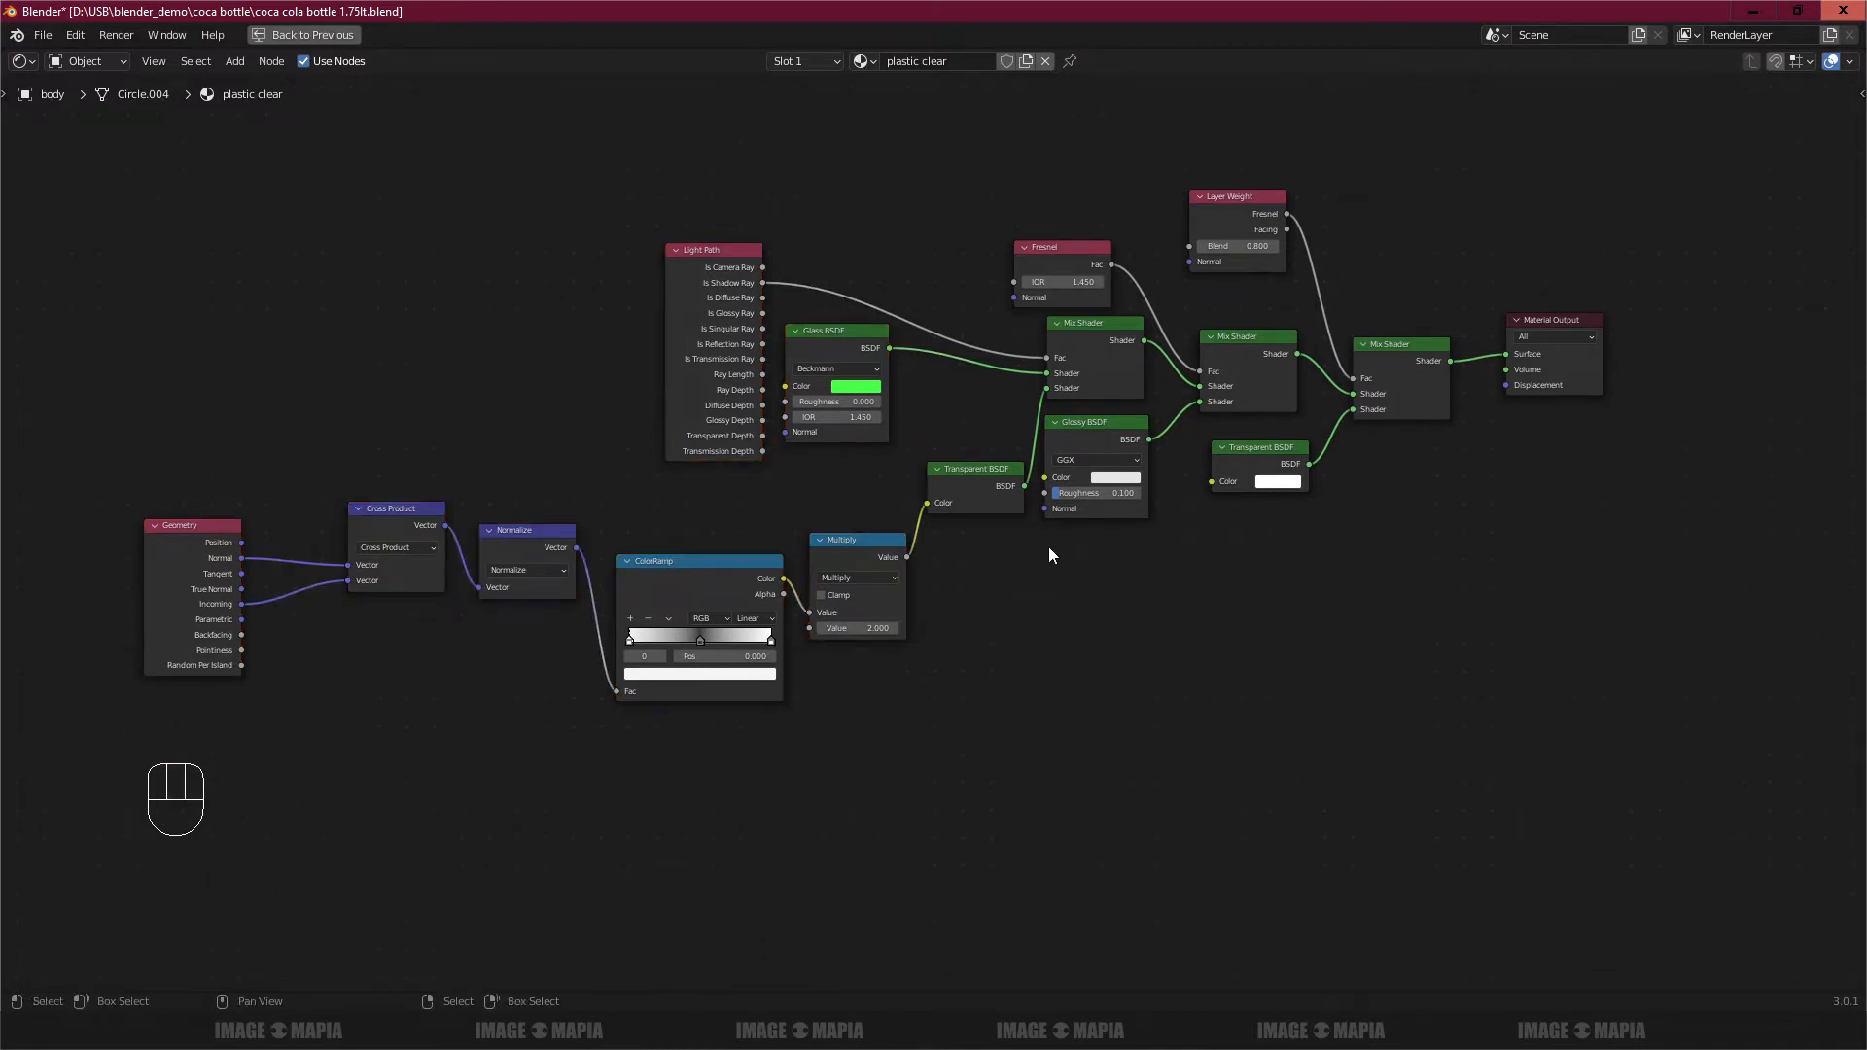
pyautogui.hotkey('ctrl', 'Up')
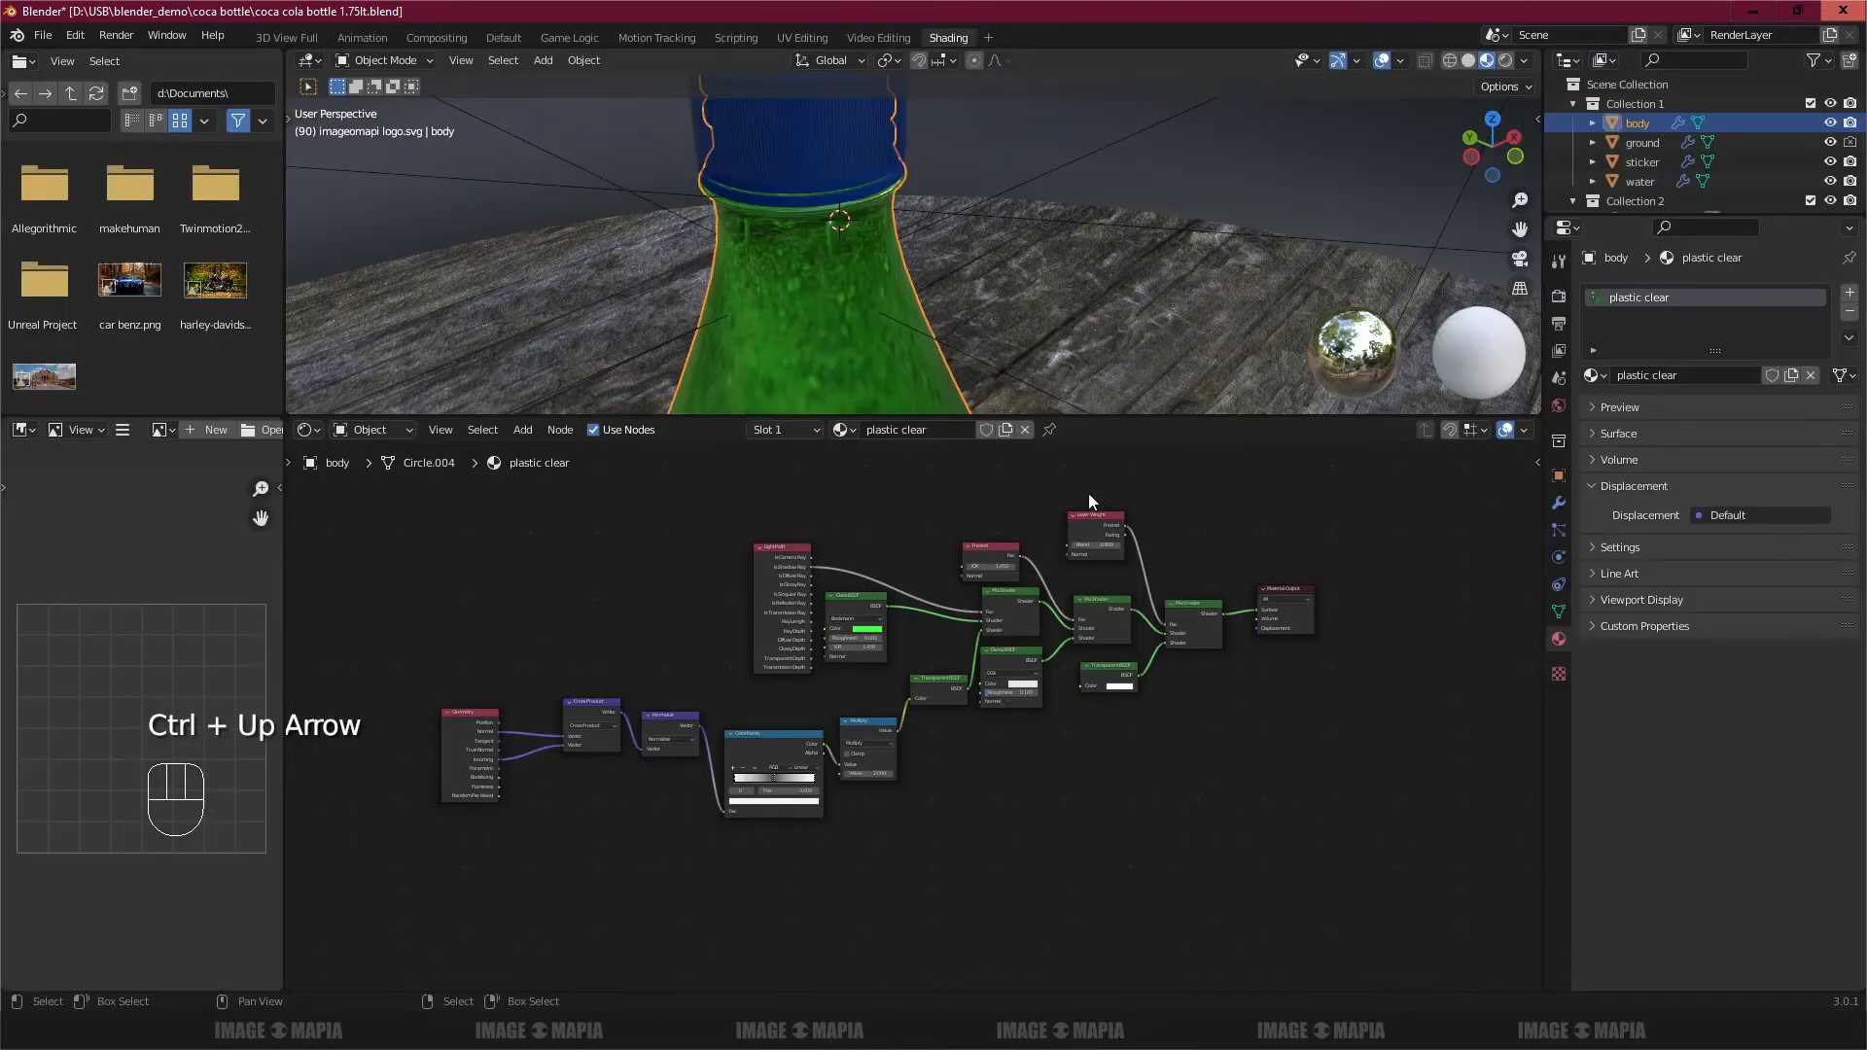
# Step: Select the water object and stack its Layer Weight, Transparent BSDF and Glass BSDF nodes in a column before the Mix Shader
pyautogui.scroll(-5, 967, 352)
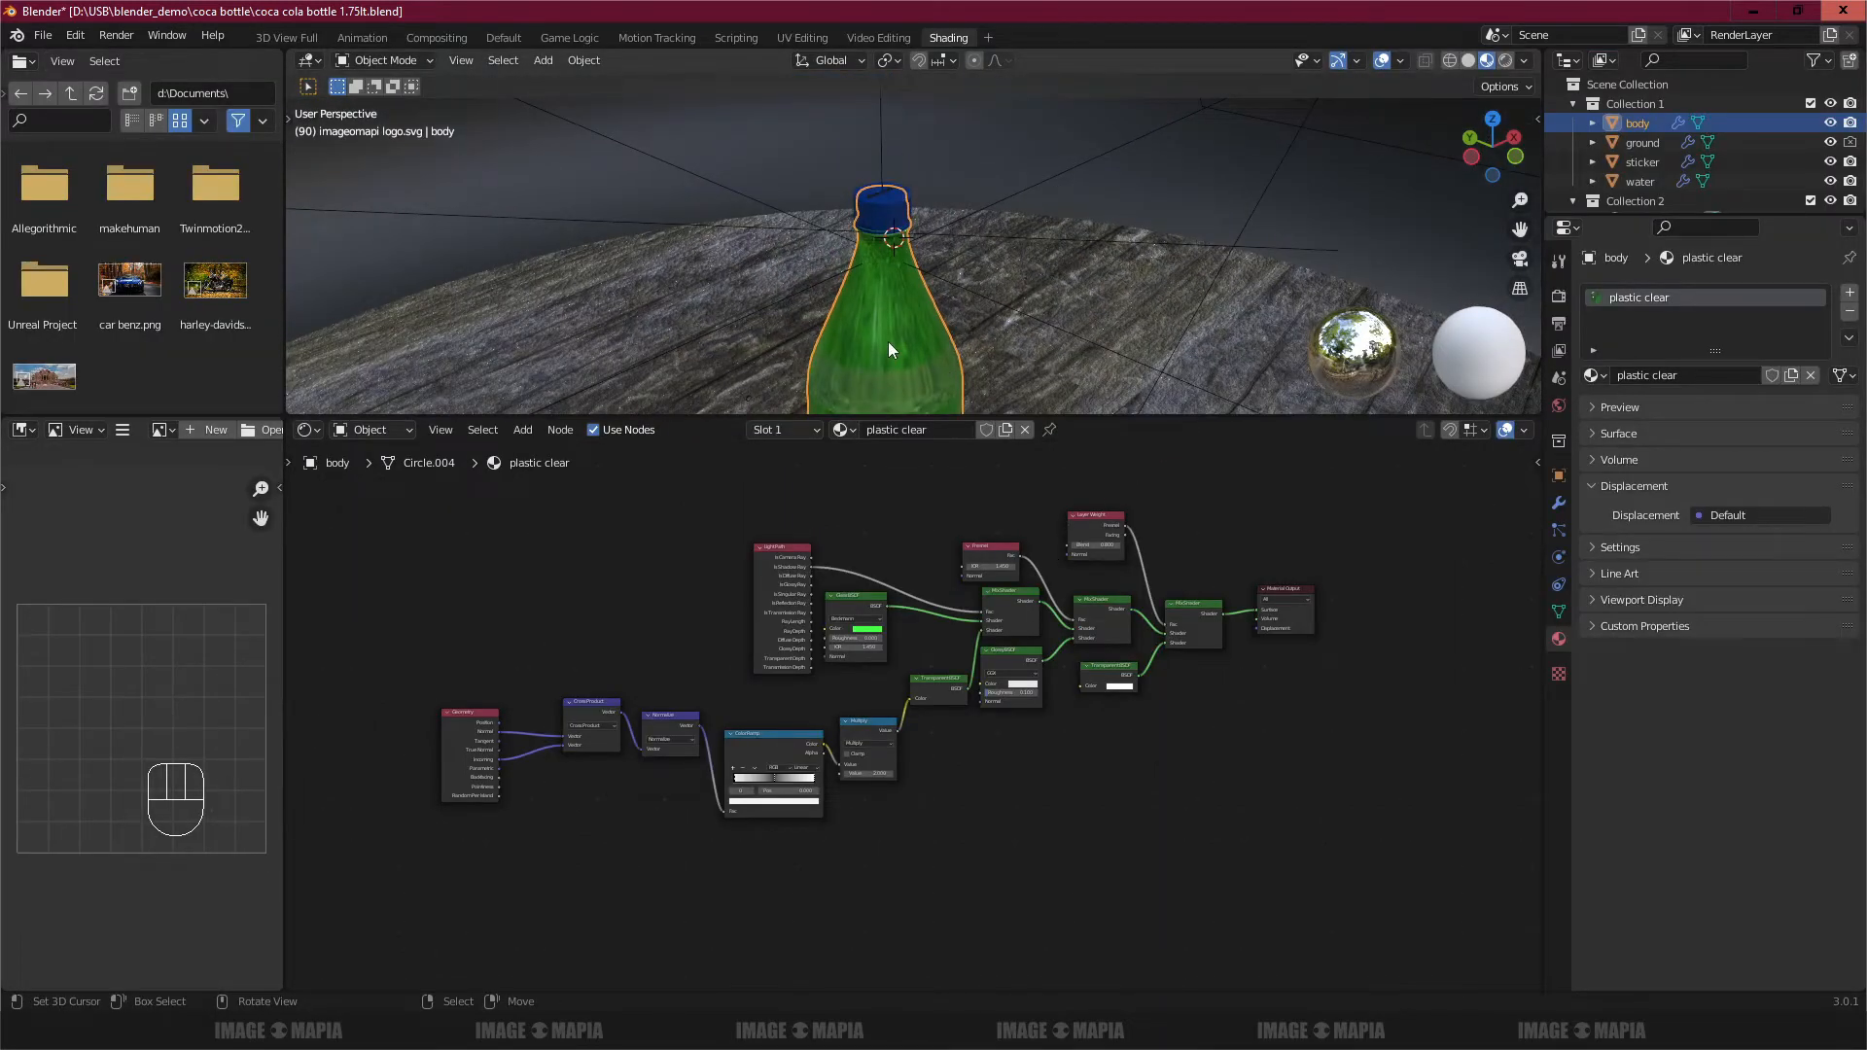
pyautogui.click(1644, 181)
pyautogui.scroll(3, 886, 644)
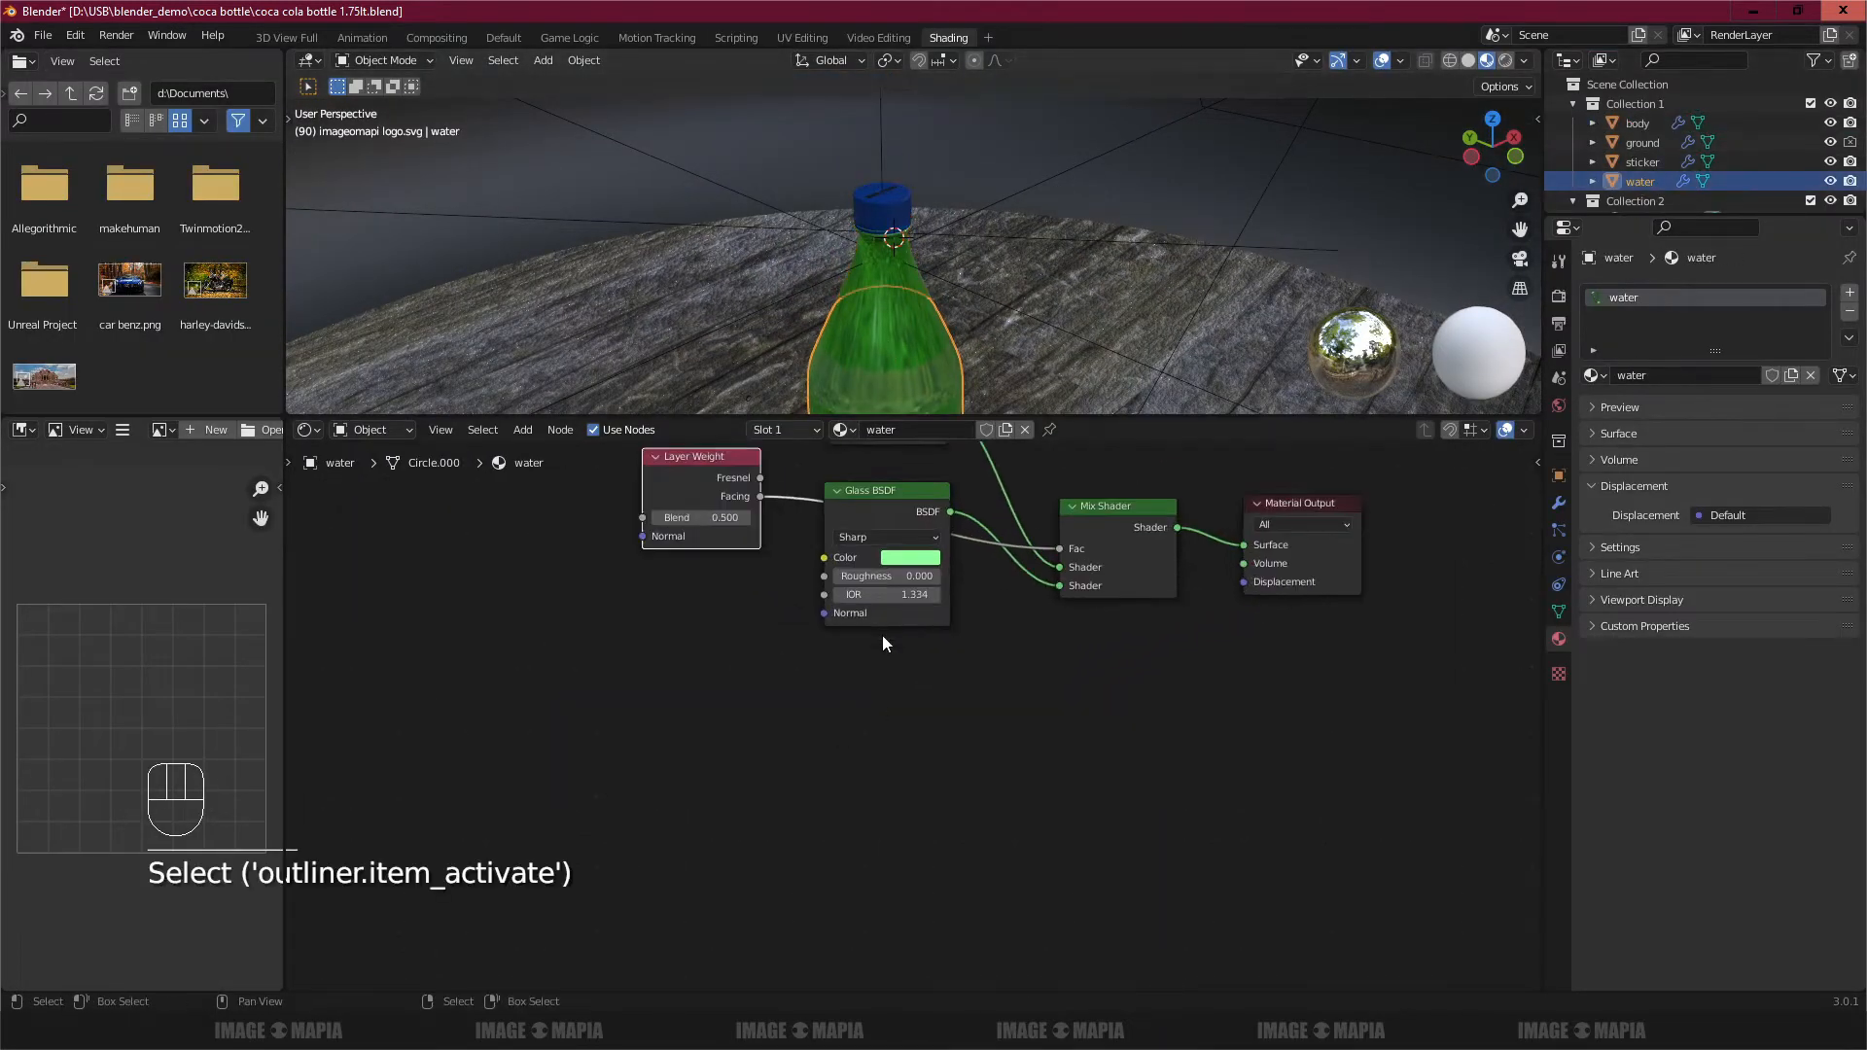
pyautogui.scroll(3, 887, 644)
pyautogui.moveTo(1018, 799); pyautogui.dragTo(973, 751, button='middle')
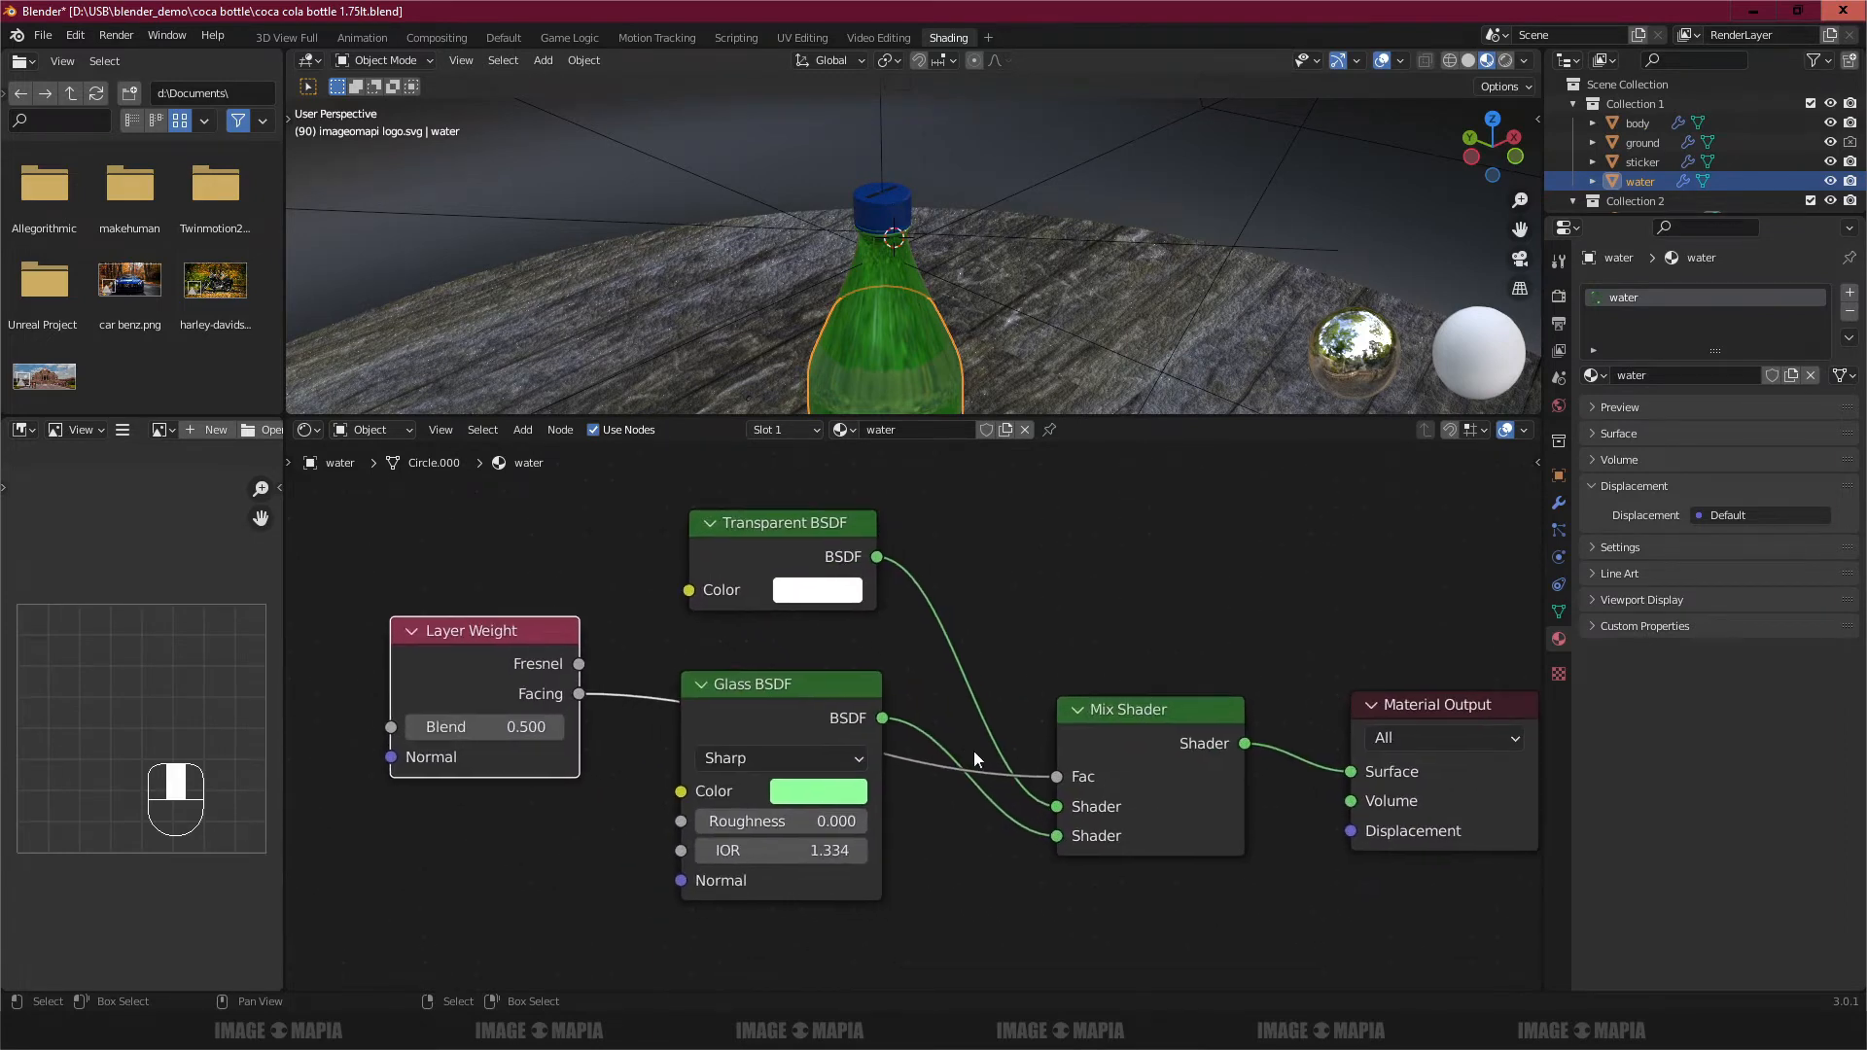
pyautogui.moveTo(800, 698); pyautogui.dragTo(776, 789)
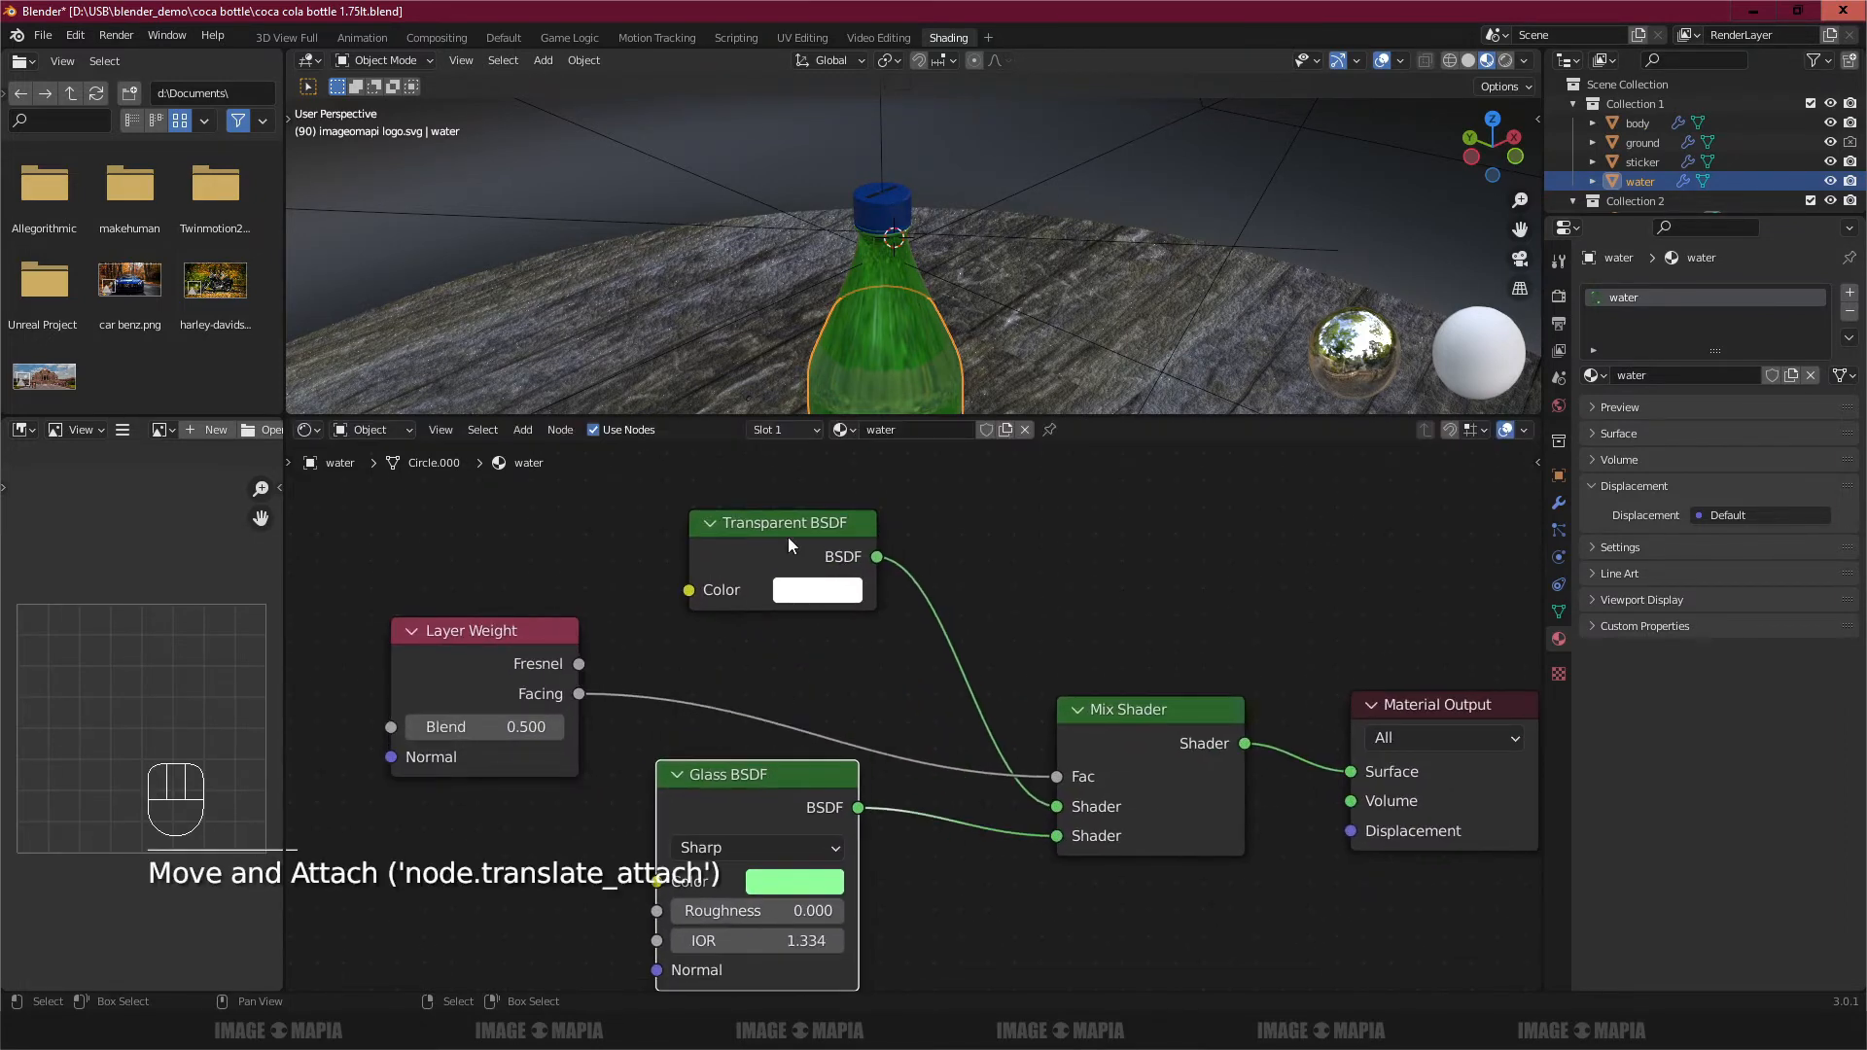
pyautogui.moveTo(788, 535); pyautogui.dragTo(754, 687)
pyautogui.moveTo(499, 630); pyautogui.dragTo(735, 468)
pyautogui.moveTo(766, 727); pyautogui.dragTo(752, 694)
pyautogui.moveTo(833, 758); pyautogui.dragTo(826, 714, button='middle')
pyautogui.scroll(-1, 902, 719)
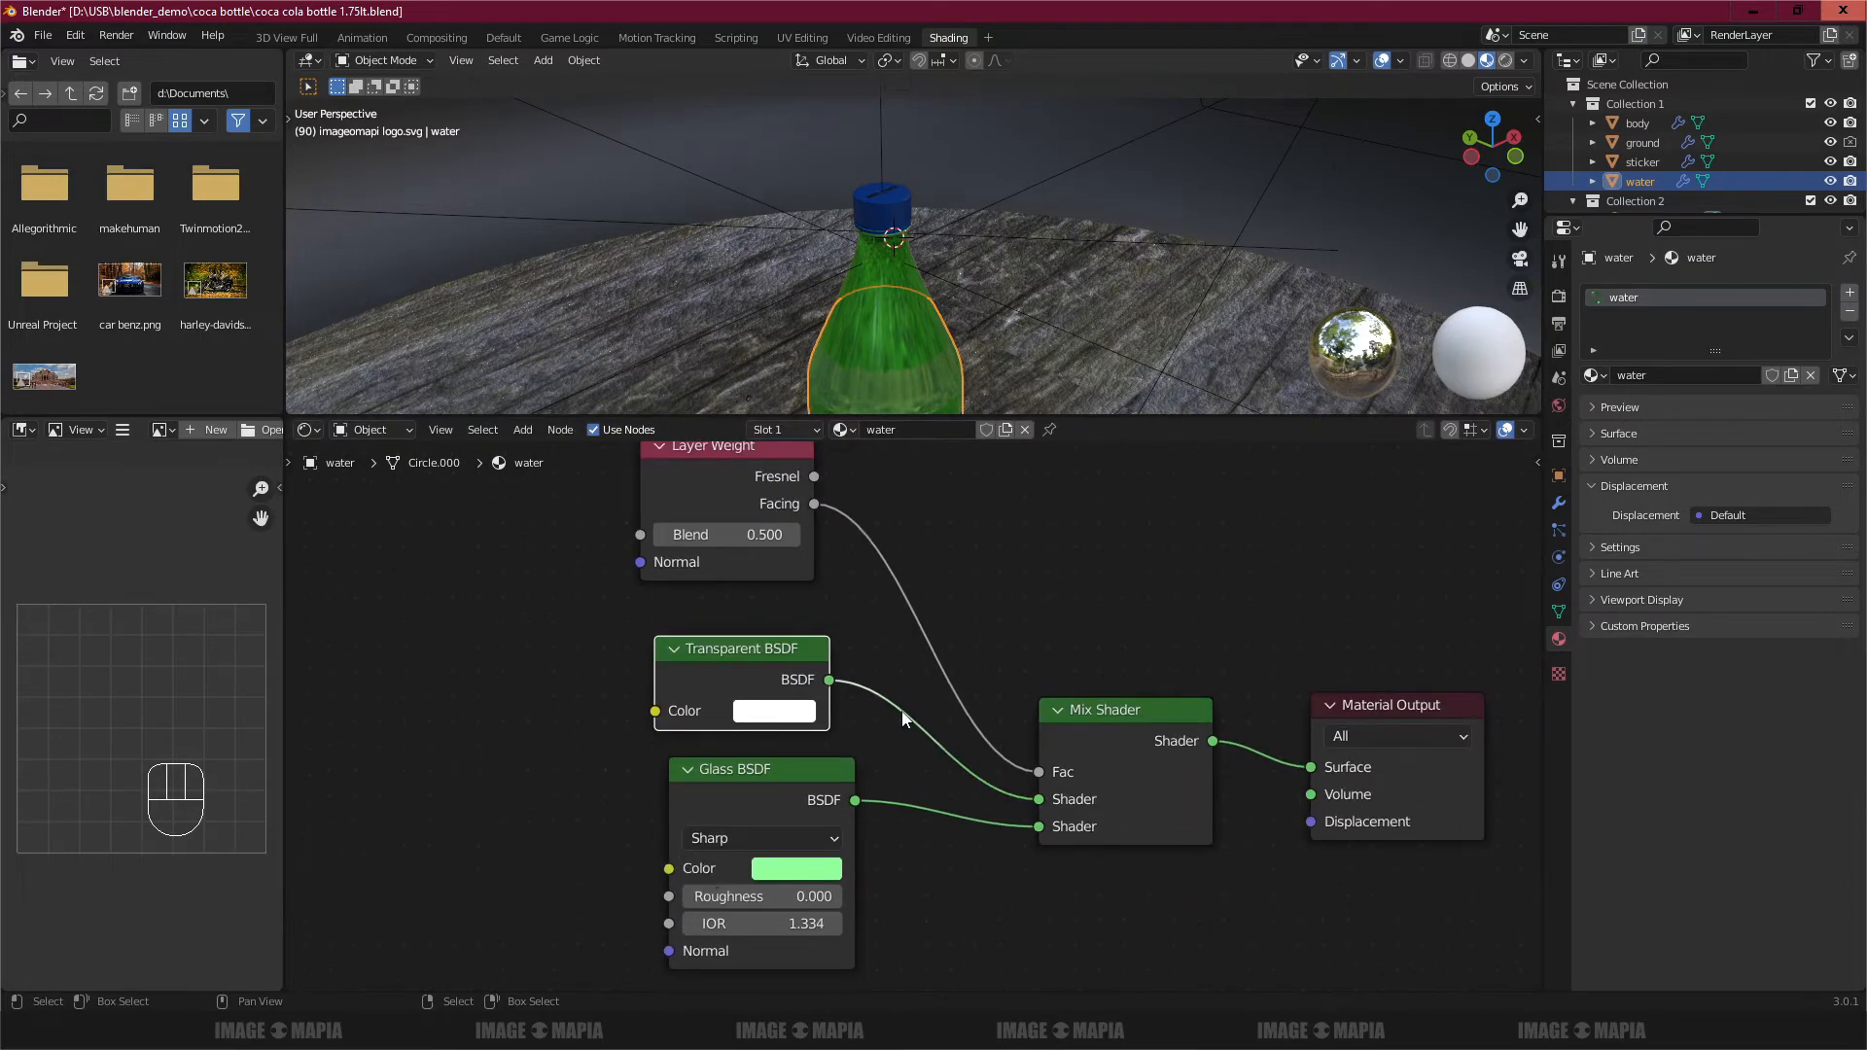
pyautogui.moveTo(726, 698); pyautogui.dragTo(740, 751, button='middle')
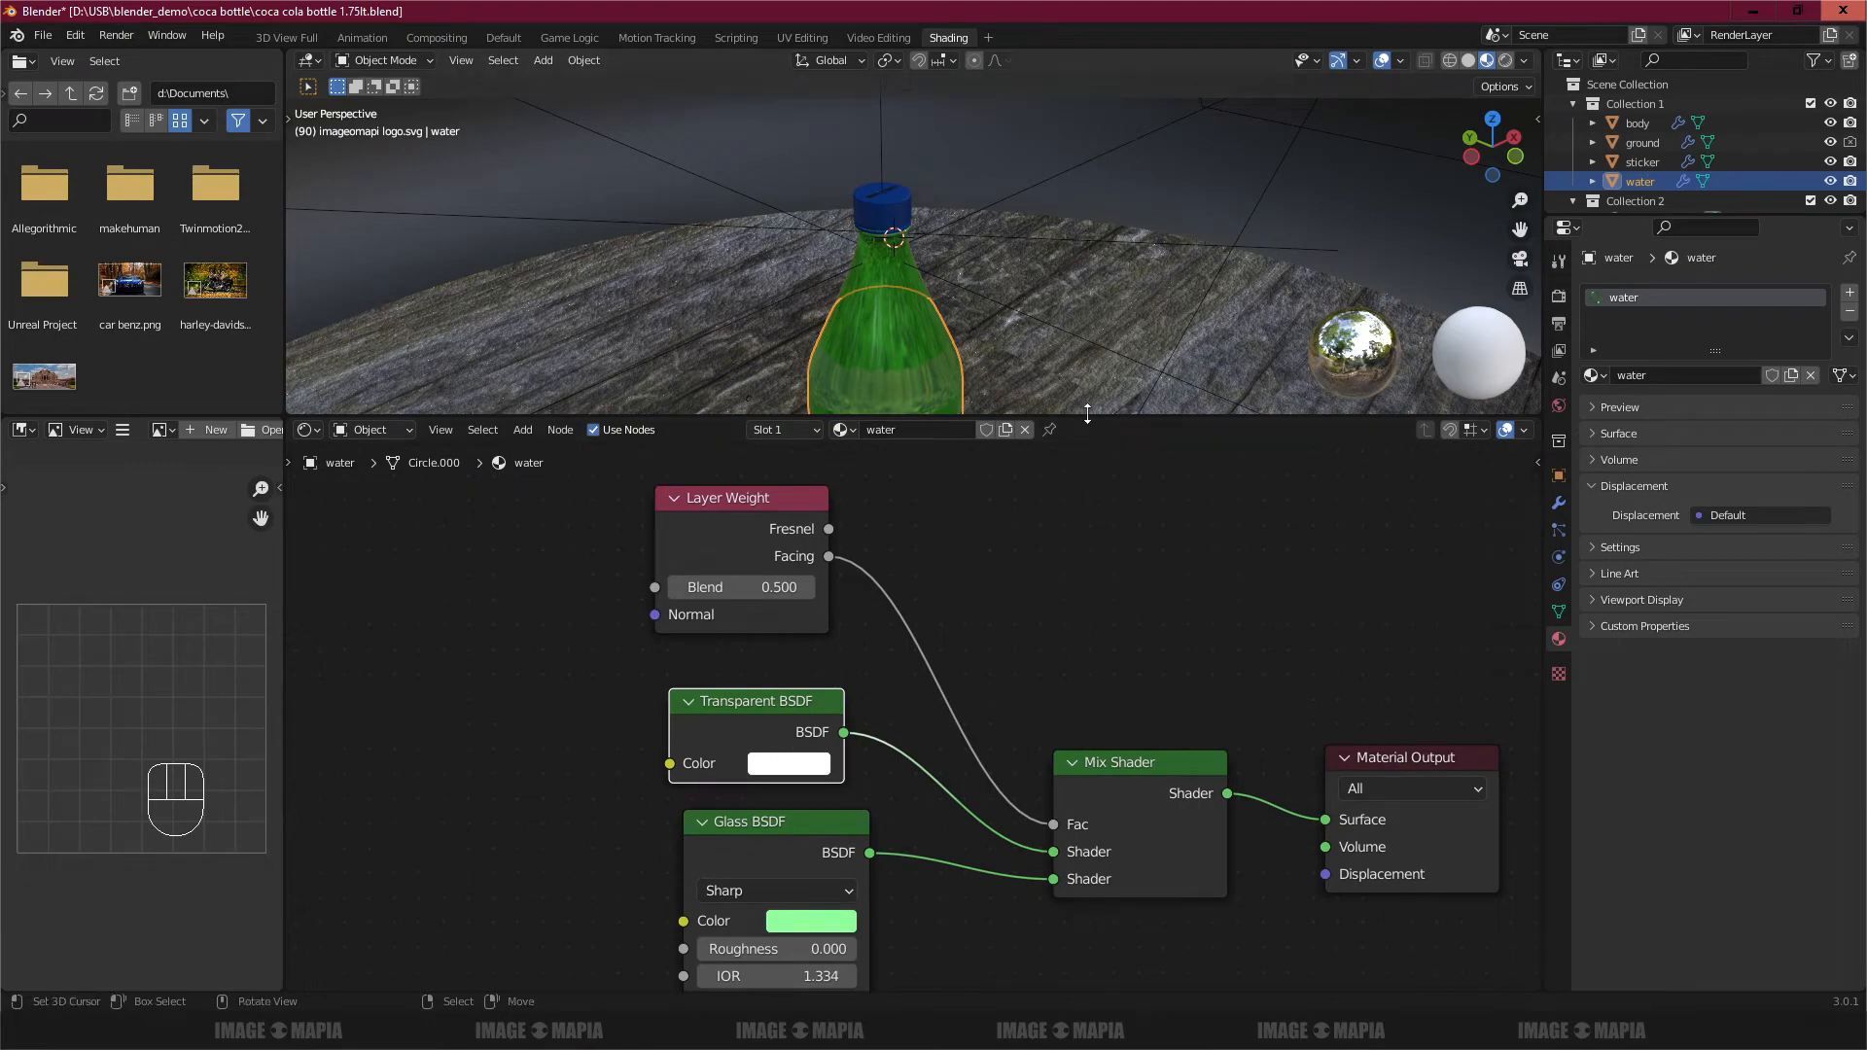
# Step: Enlarge the 3D viewport above the node editor so that more of the bottle is in view
pyautogui.moveTo(1088, 416); pyautogui.dragTo(1087, 580)
pyautogui.moveTo(986, 546); pyautogui.dragTo(947, 464, button='middle')
pyautogui.scroll(3, 947, 463)
pyautogui.moveTo(1141, 579); pyautogui.dragTo(1155, 706)
# Step: Switch to Notepad, add a line about the render setting below "shading" in the notes, and minimize the window
pyautogui.hotkey('alt', 'Tab')
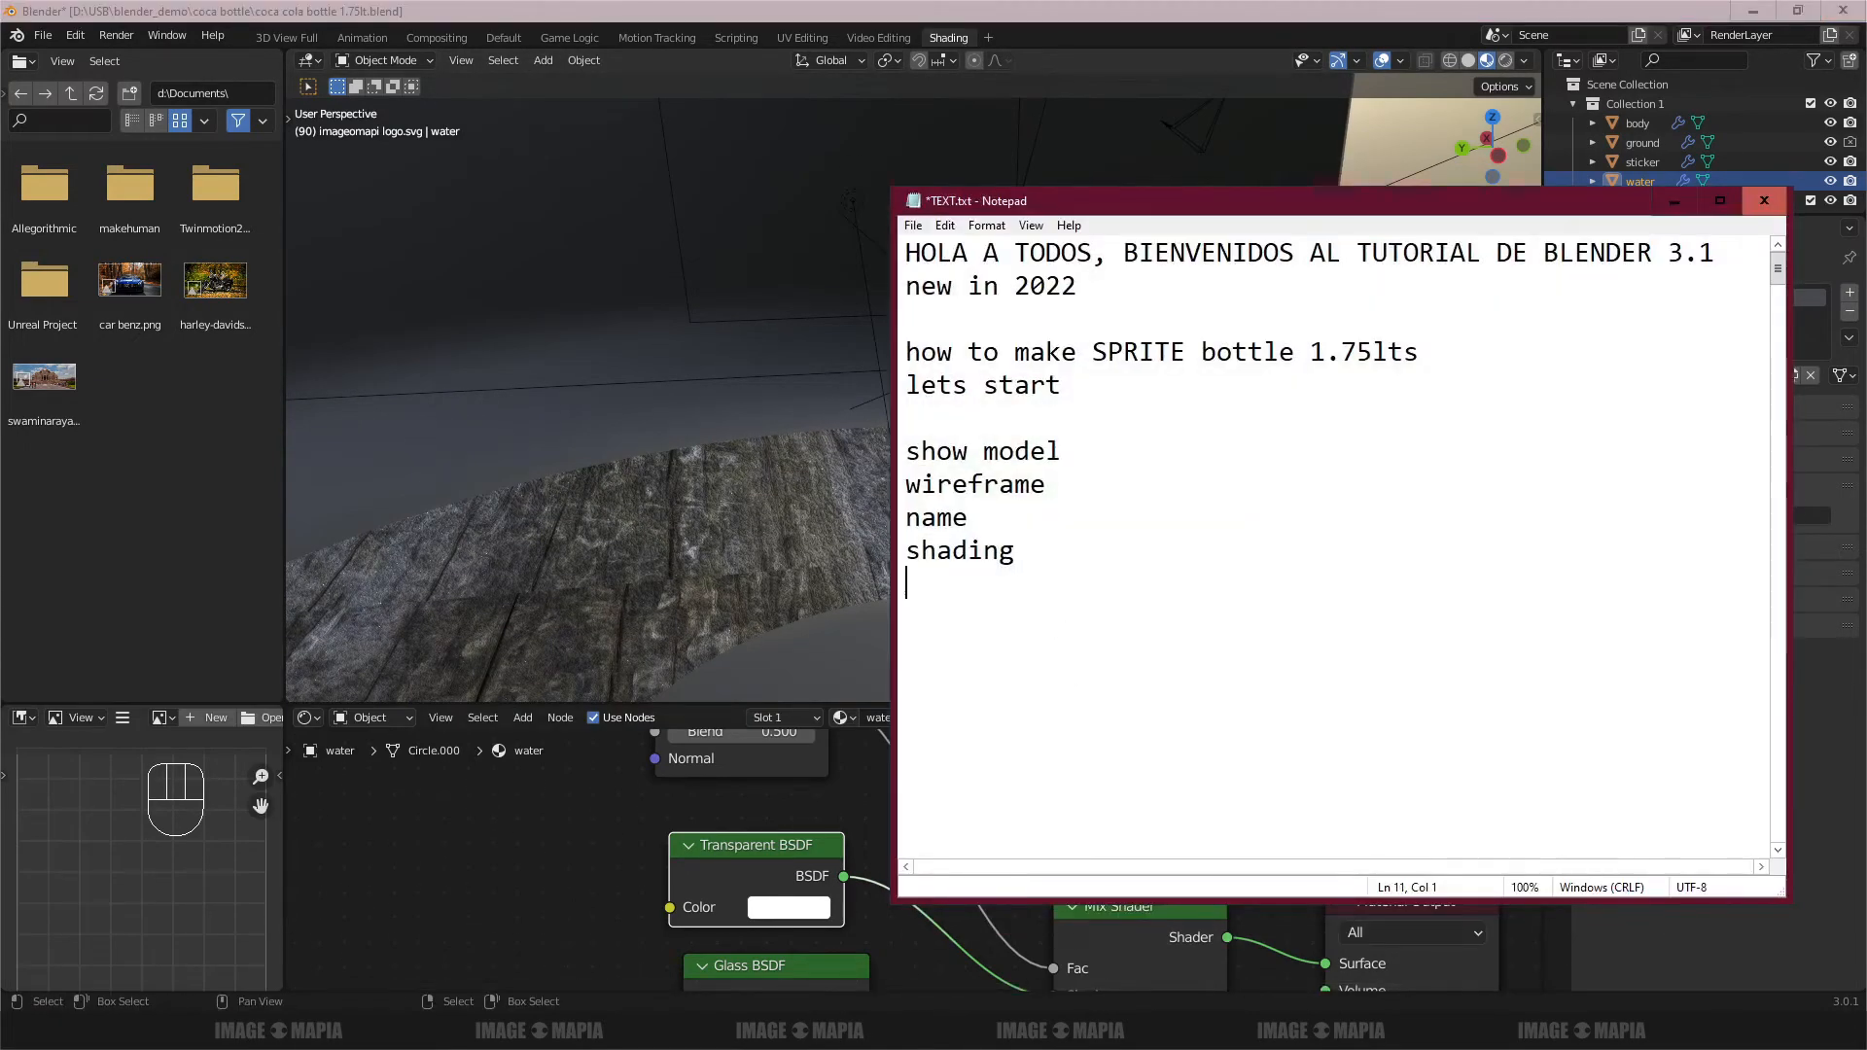
pyautogui.write('der setting')
pyautogui.click(1674, 200)
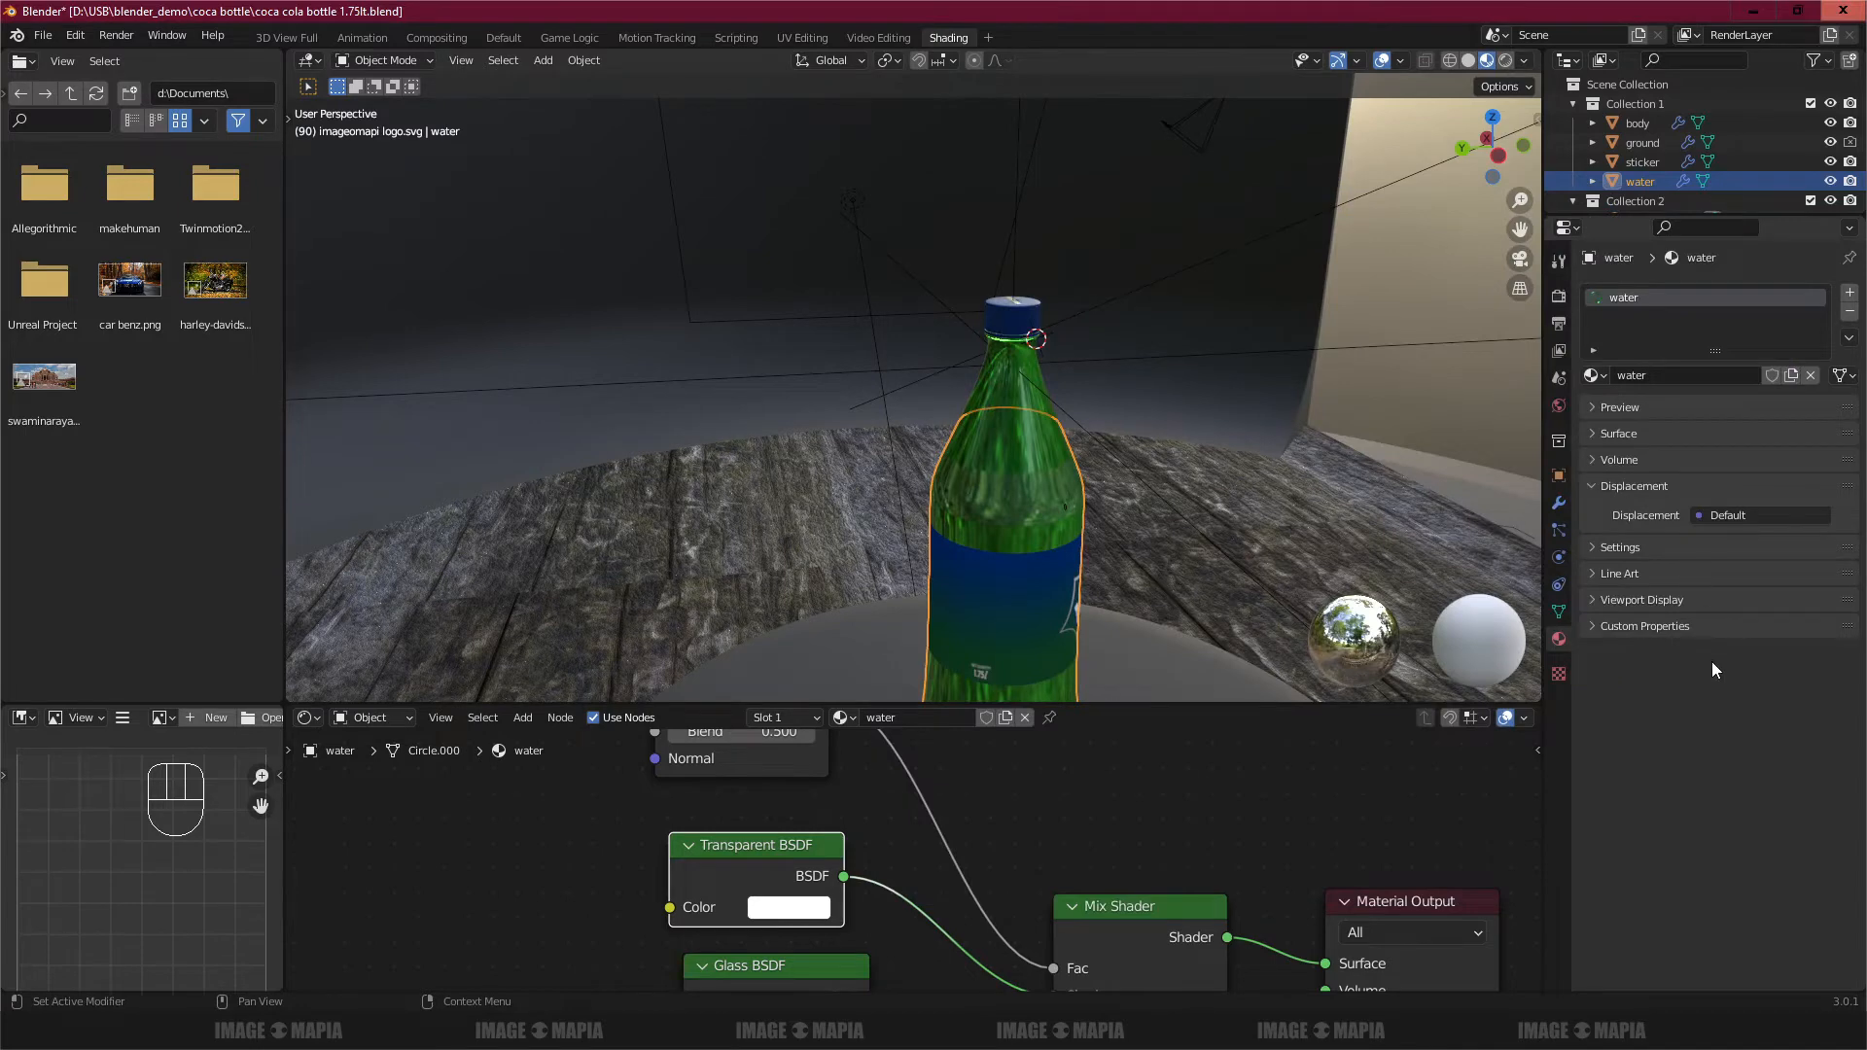
# Step: Maximize the Properties editor and examine the scene's render engine, device and sampling settings
pyautogui.hotkey('ctrl', 'Up')
pyautogui.click(16, 129)
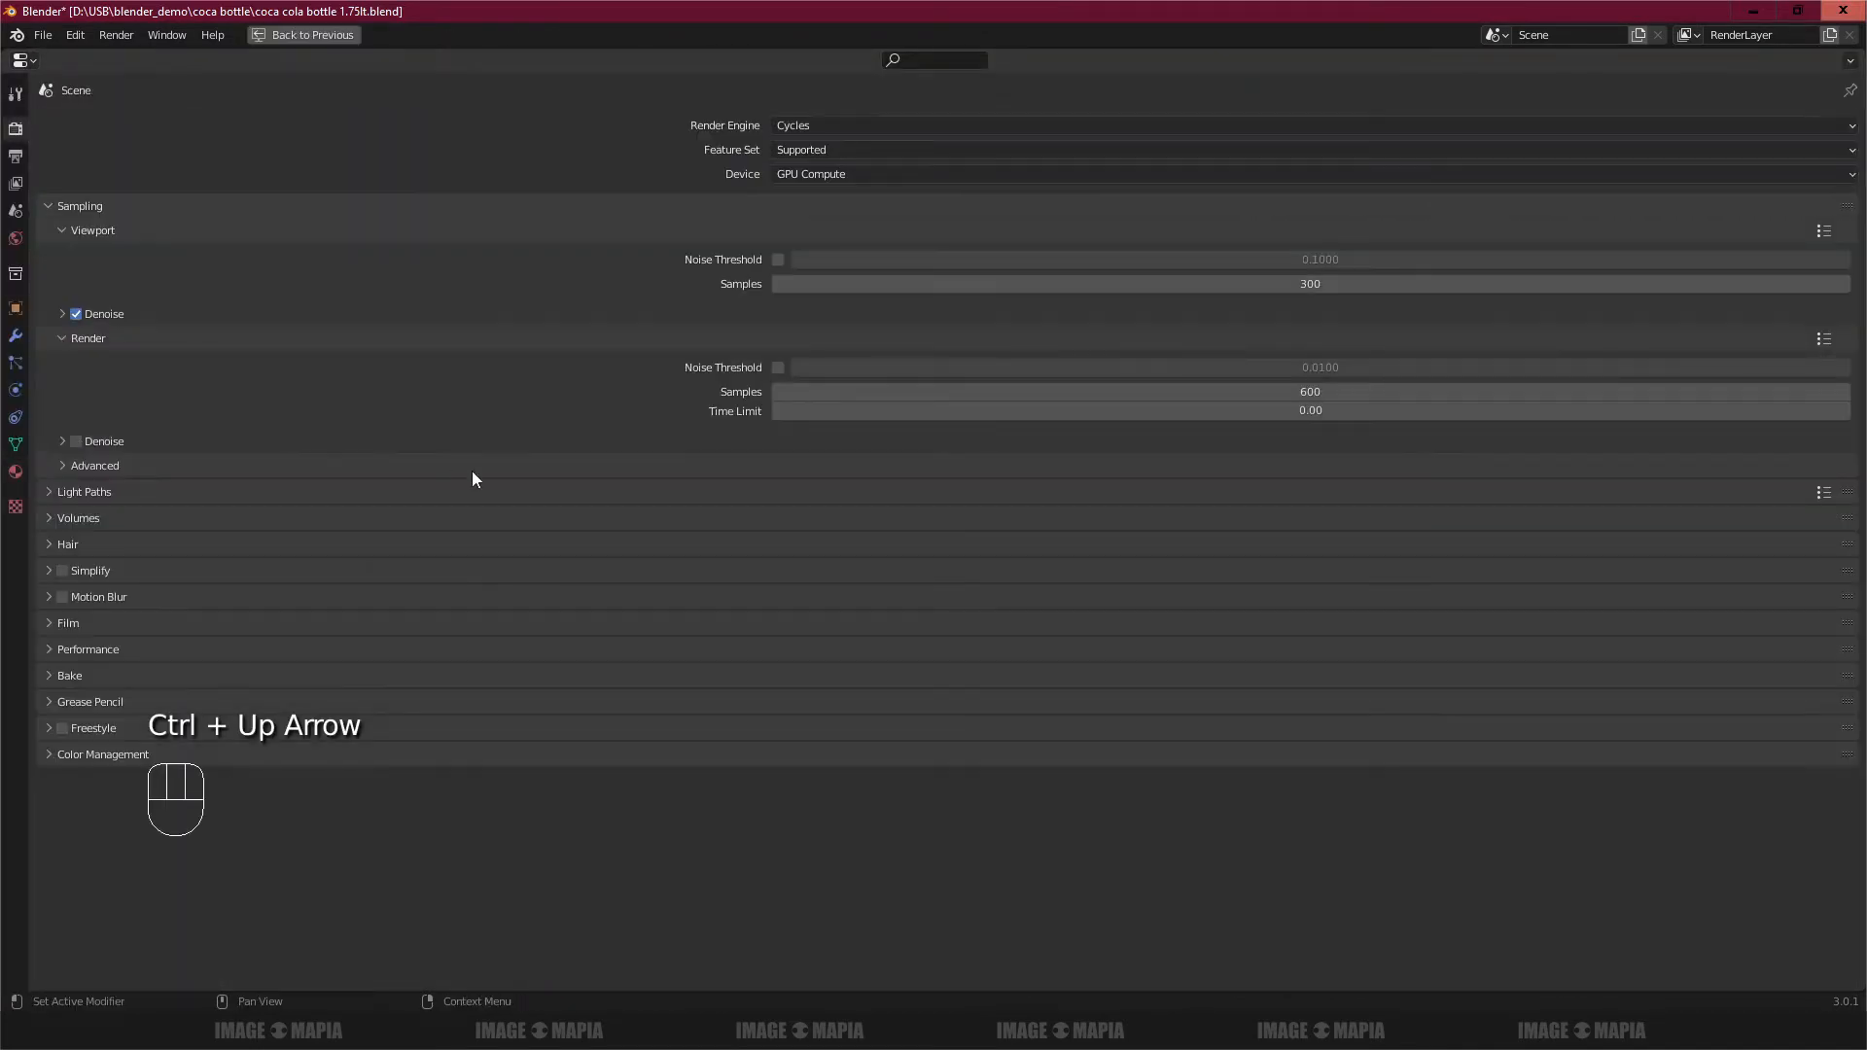
pyautogui.click(831, 126)
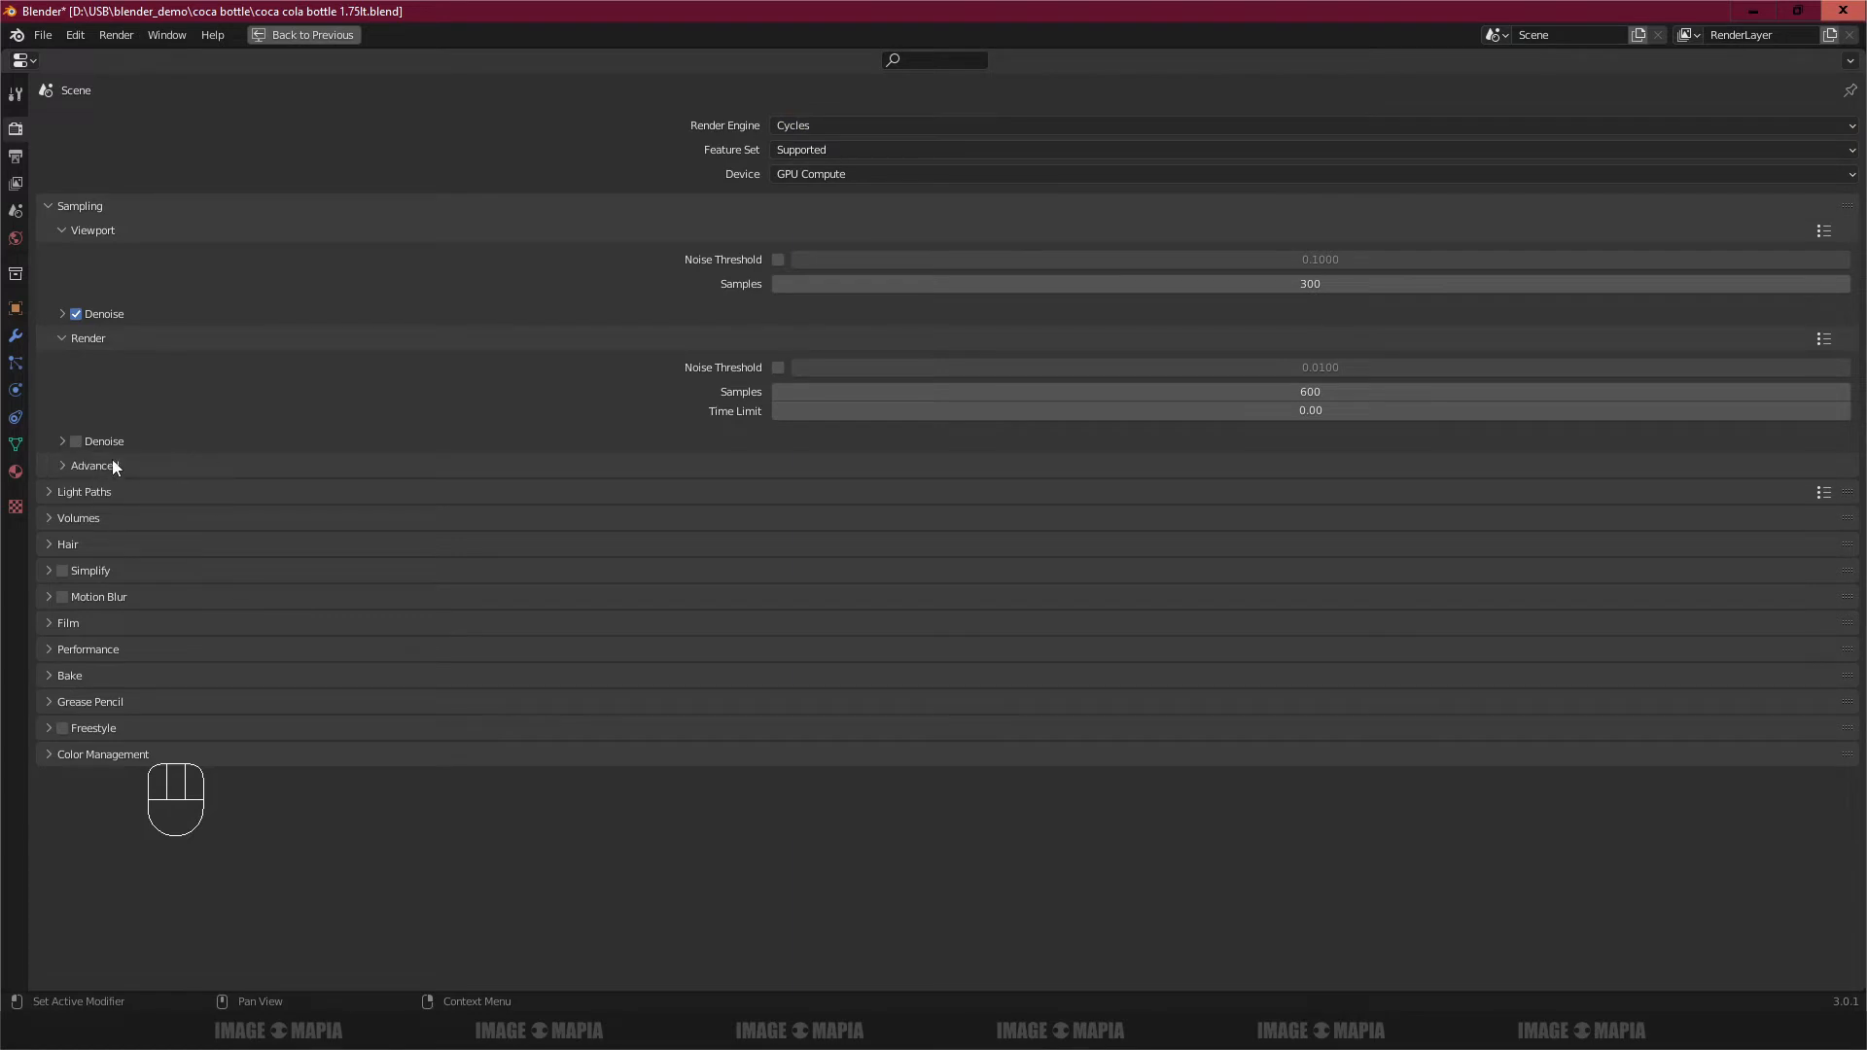
# Step: Expand and examine the Light Paths and Color Management render settings, and briefly check the Film settings
pyautogui.click(54, 493)
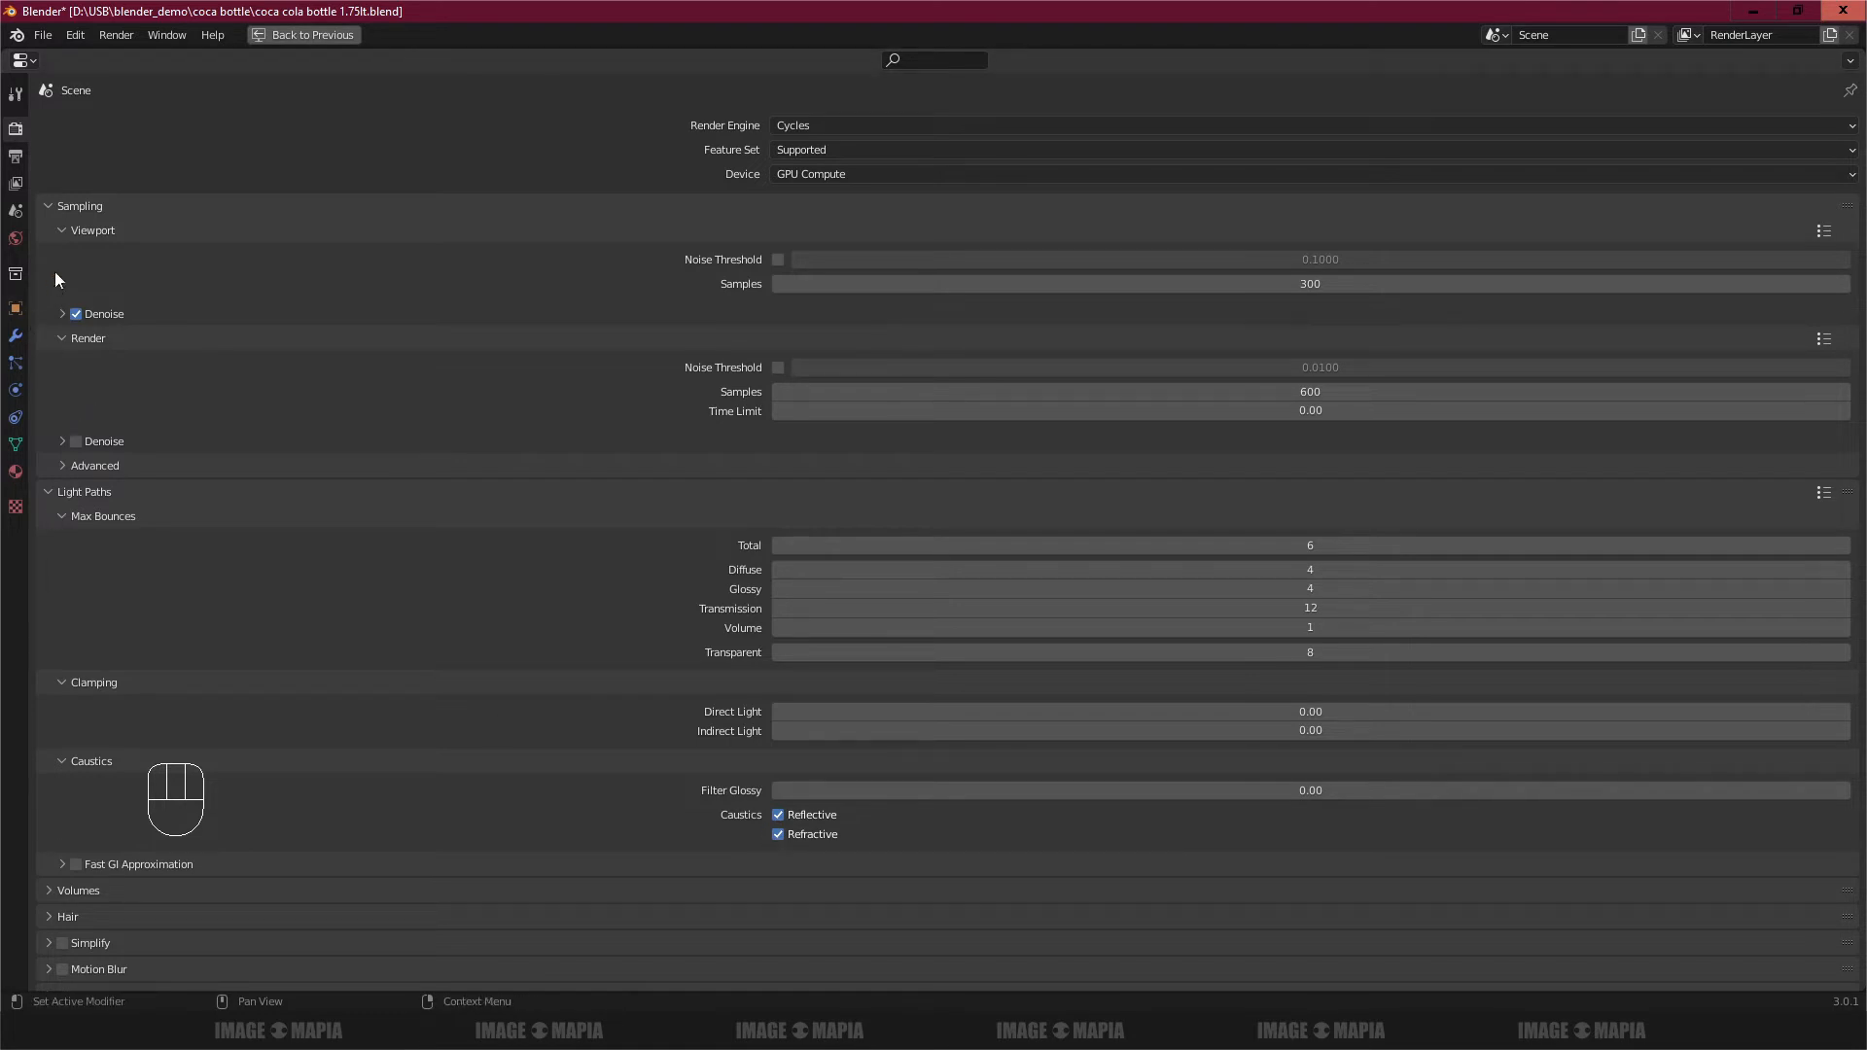
pyautogui.scroll(-4, 324, 604)
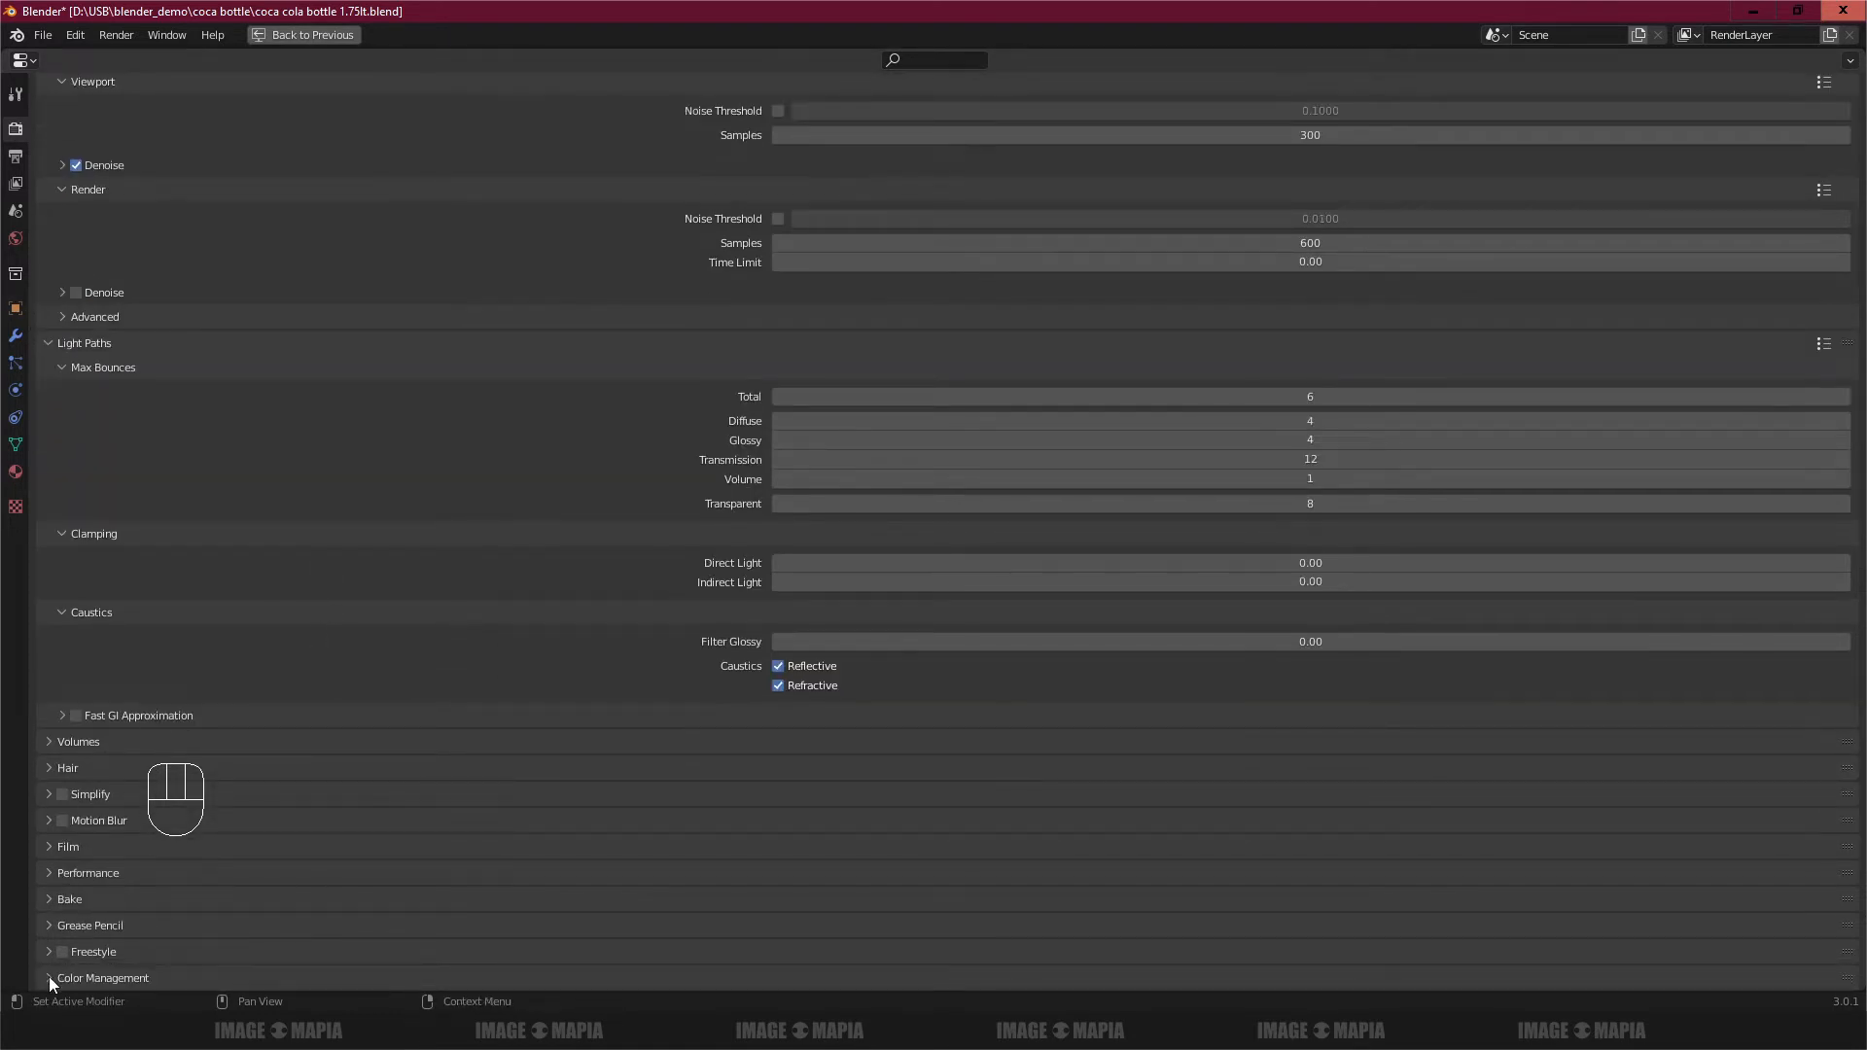
pyautogui.click(54, 978)
pyautogui.scroll(-3, 718, 796)
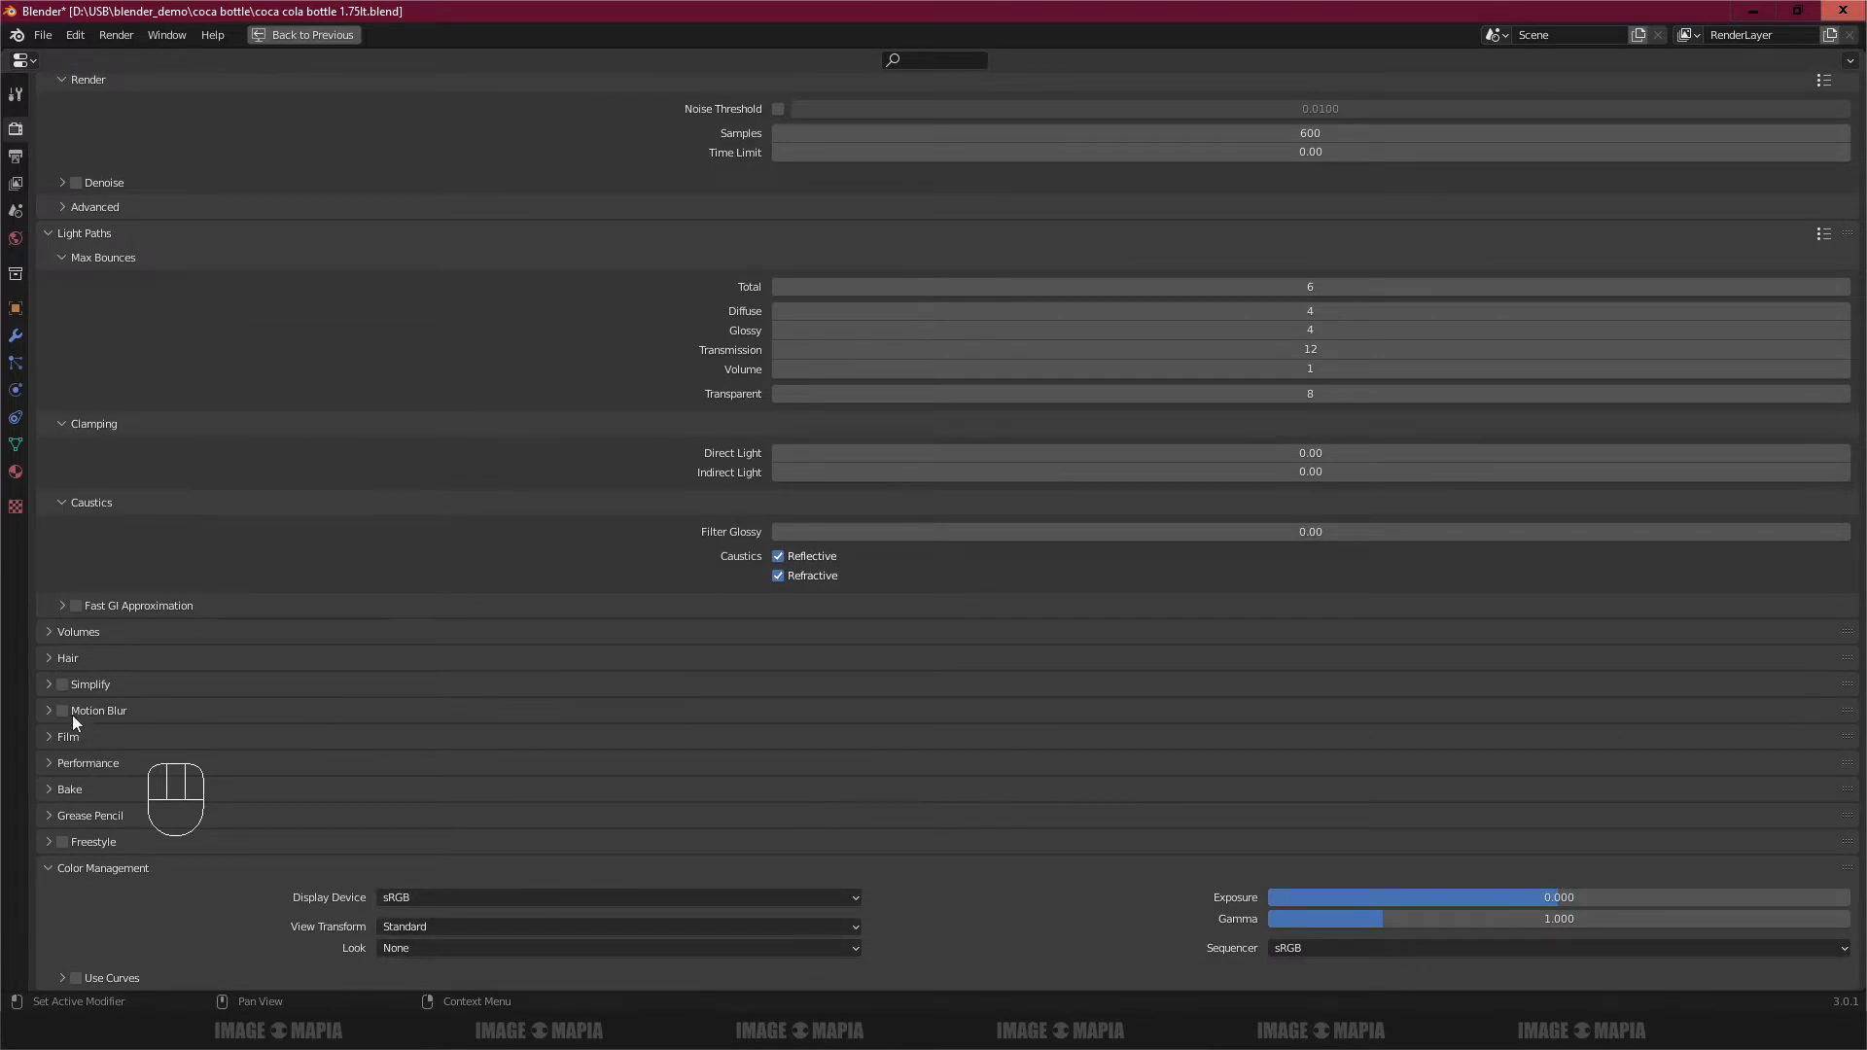
pyautogui.click(43, 738)
pyautogui.click(44, 738)
# Step: Examine the output format settings and the render layer's enabled passes
pyautogui.click(16, 157)
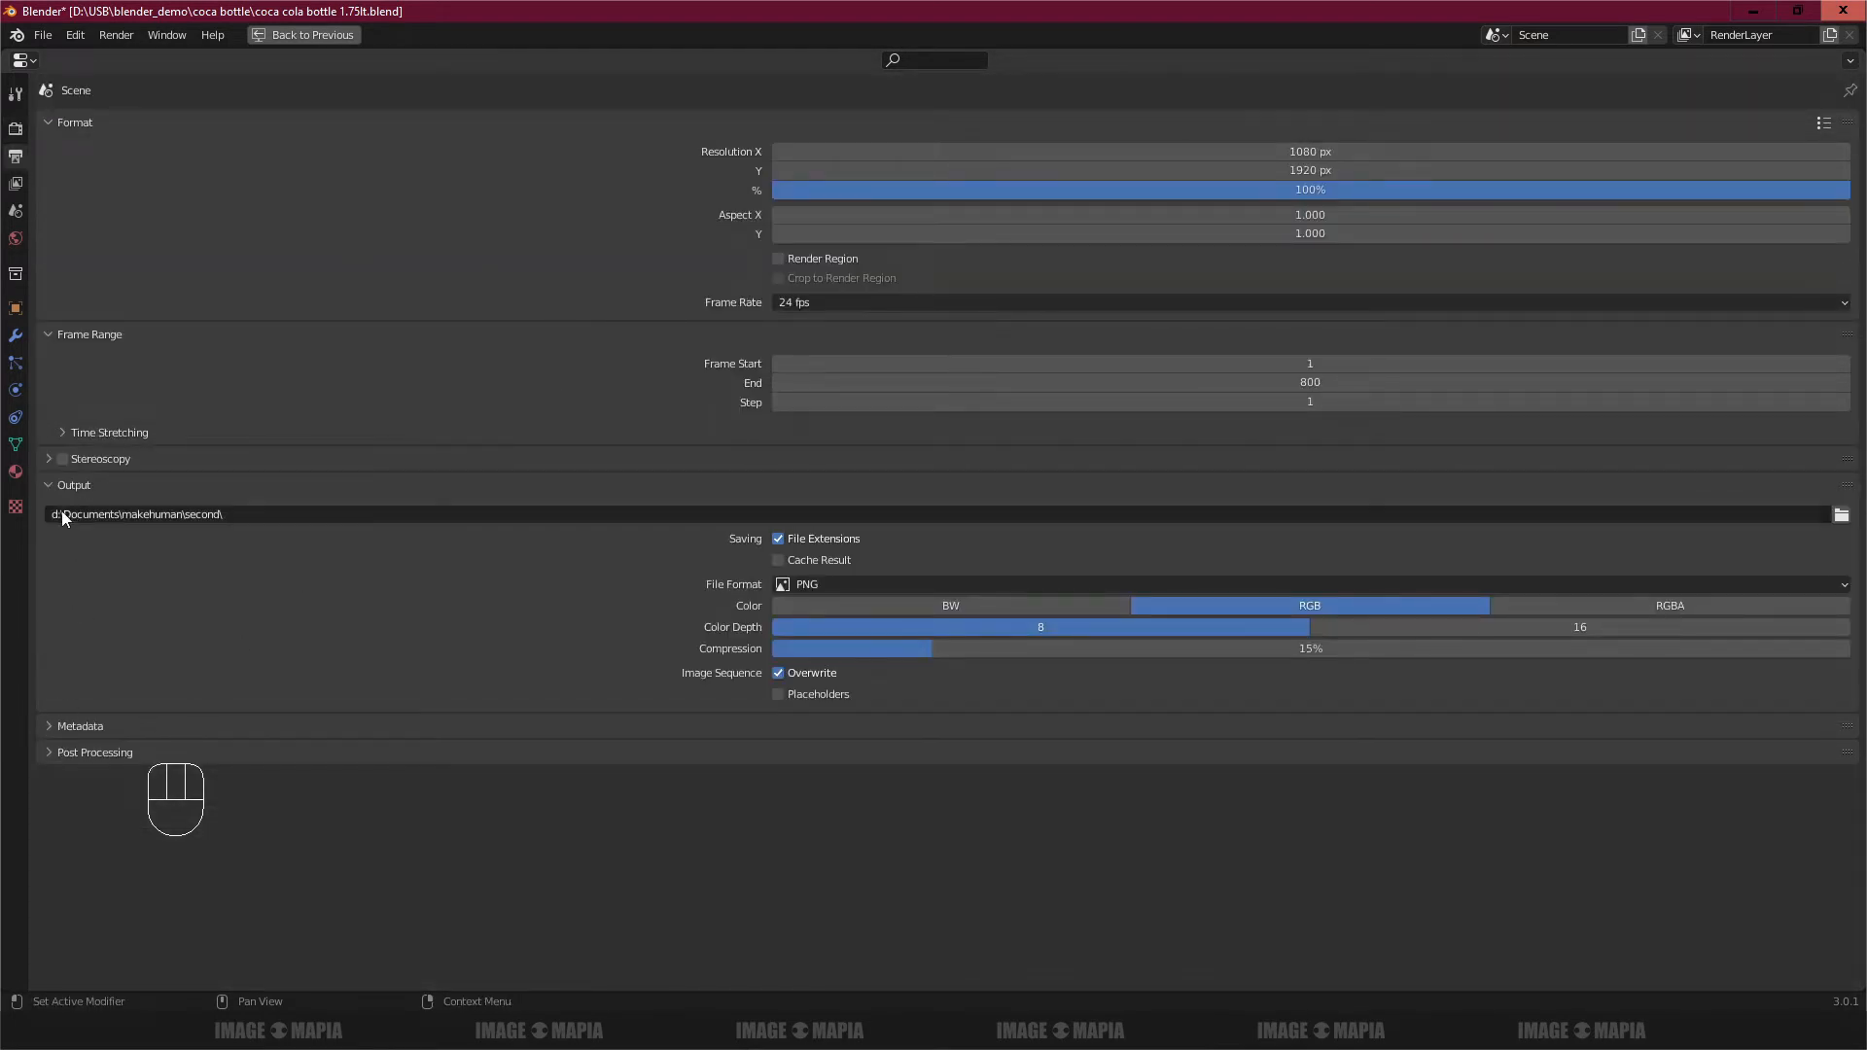
pyautogui.click(15, 184)
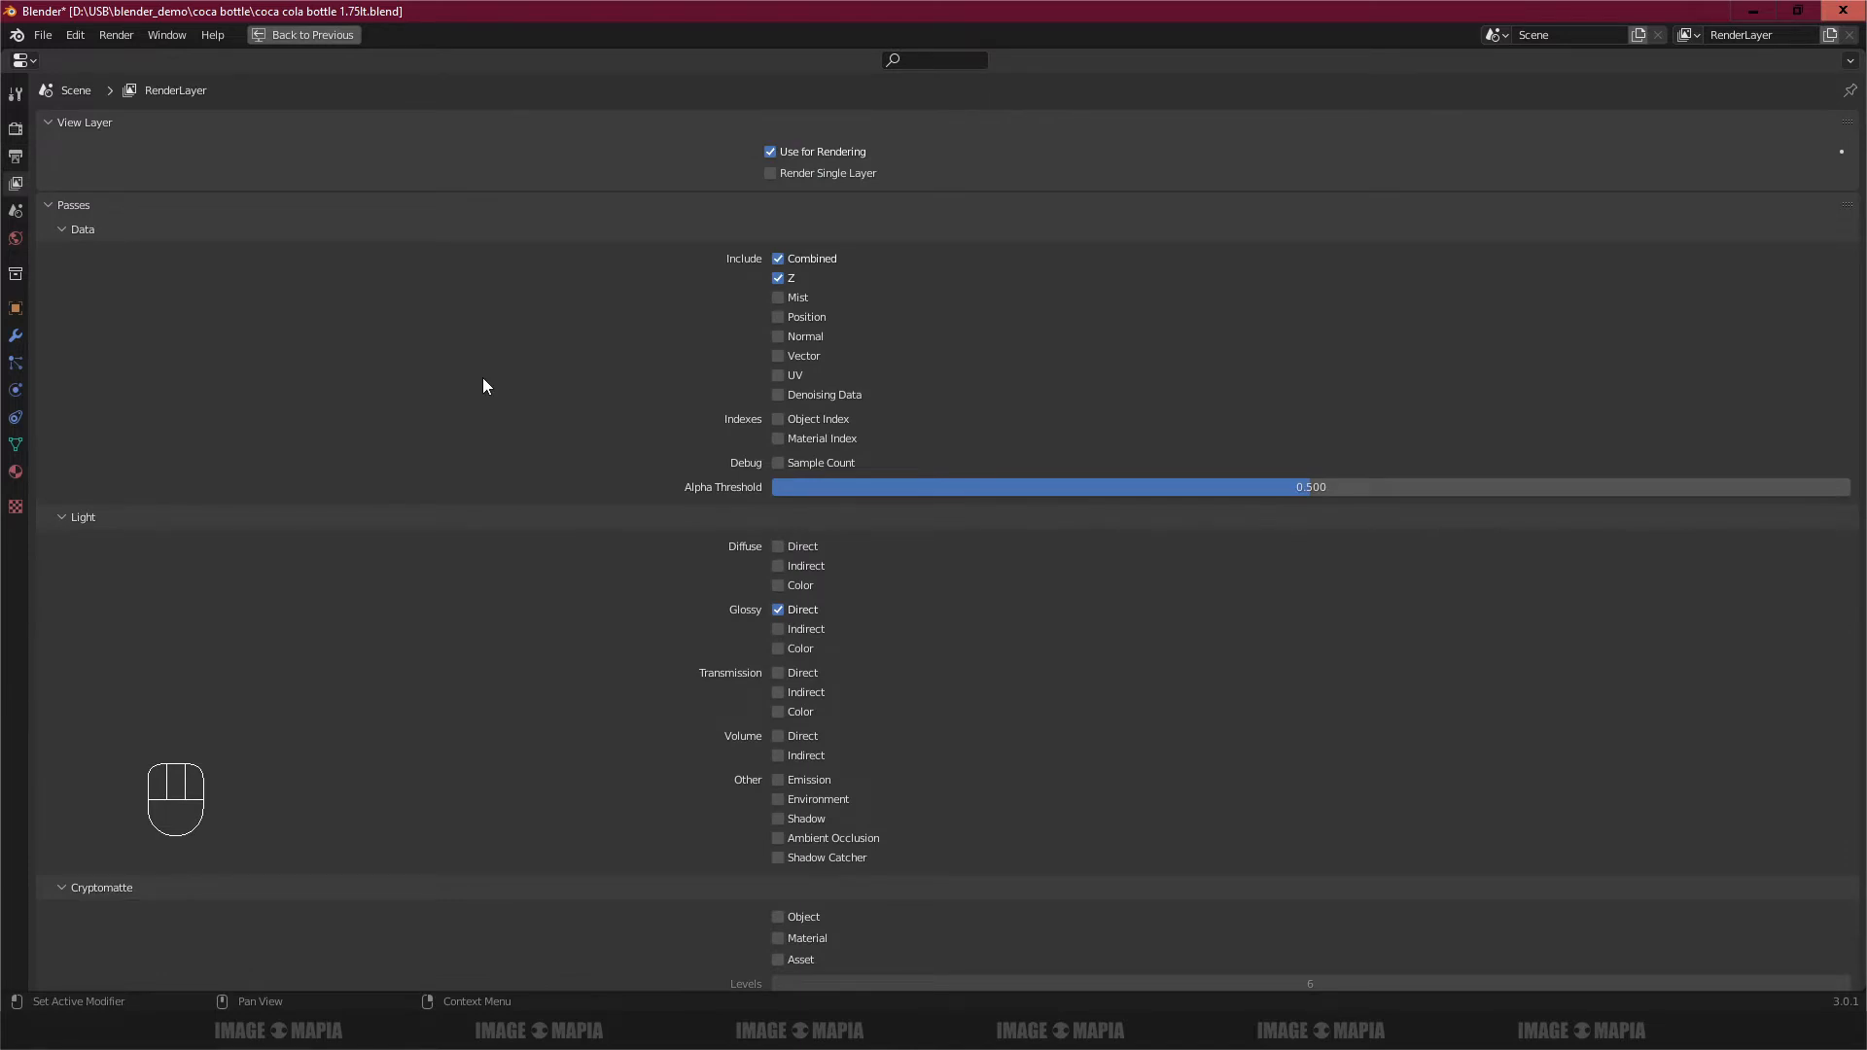
pyautogui.scroll(-4, 483, 378)
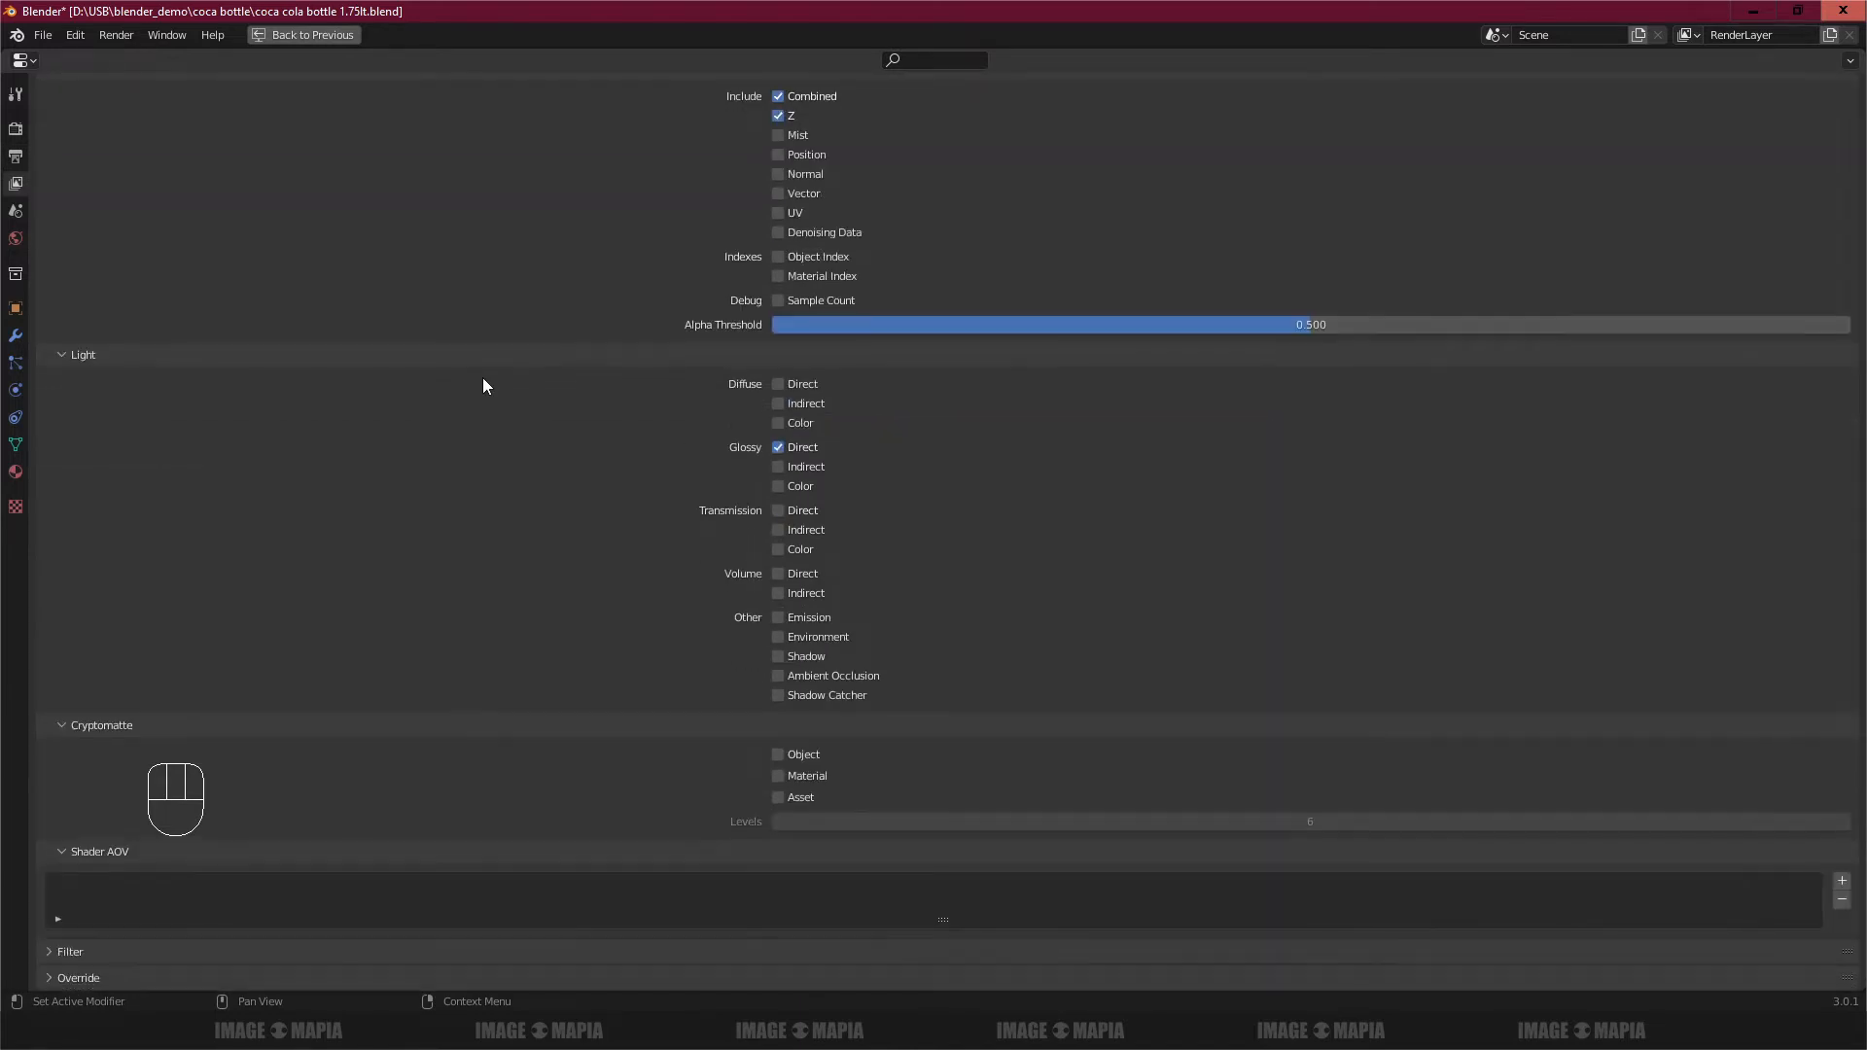
pyautogui.scroll(4, 484, 379)
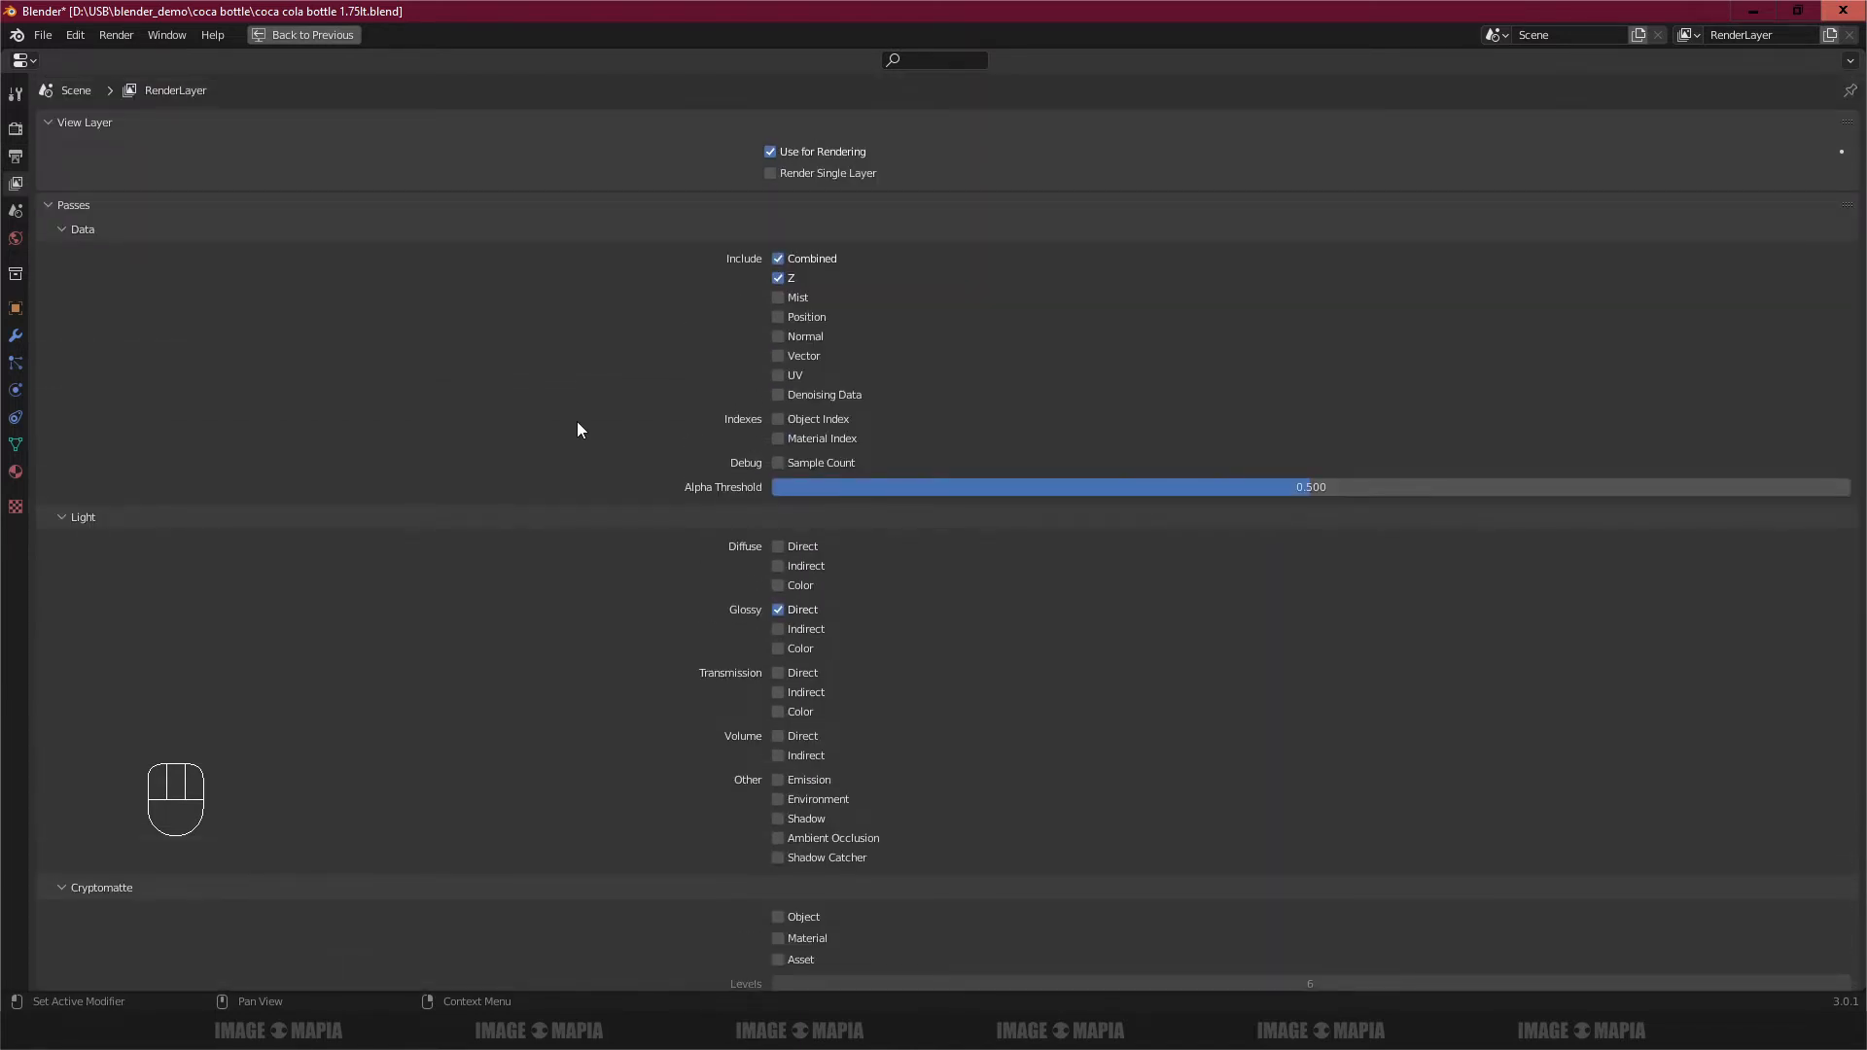
pyautogui.scroll(-4, 554, 400)
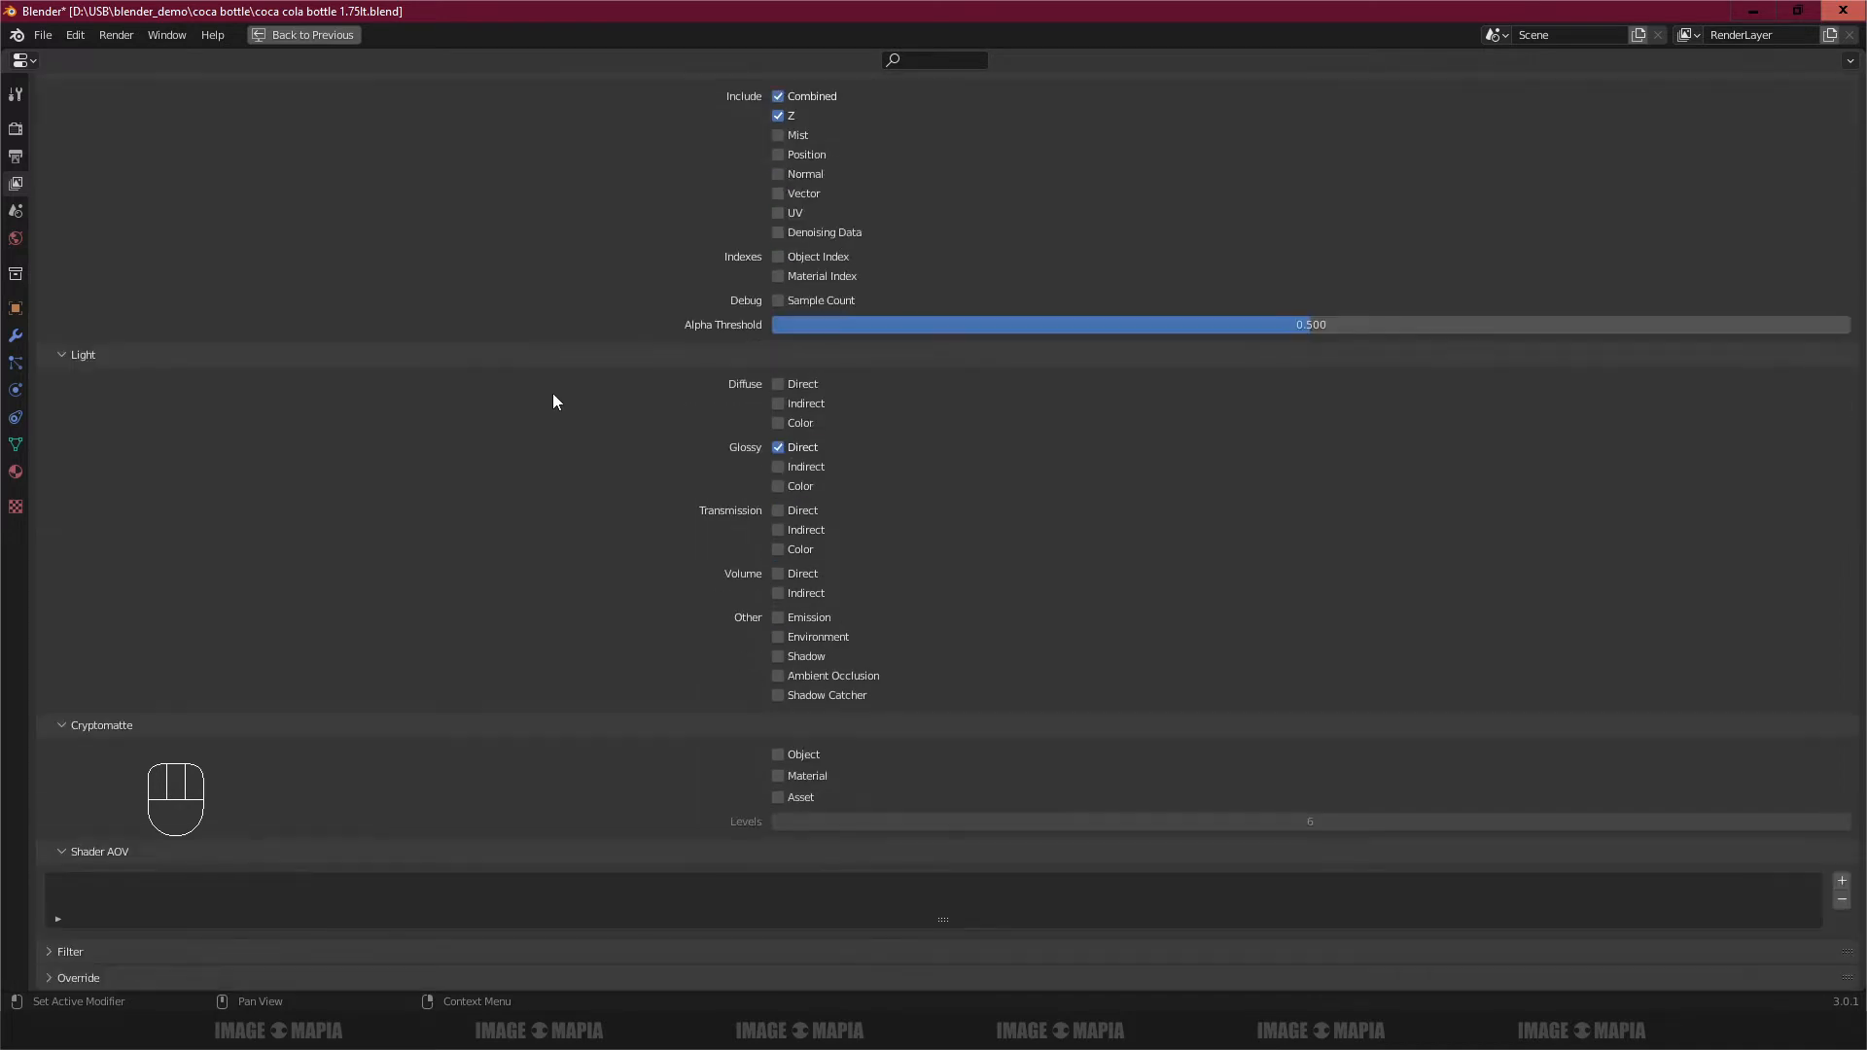
# Step: Check the scene's Gravity settings, revisit the view layer passes, and view the collection and water object properties
pyautogui.click(16, 210)
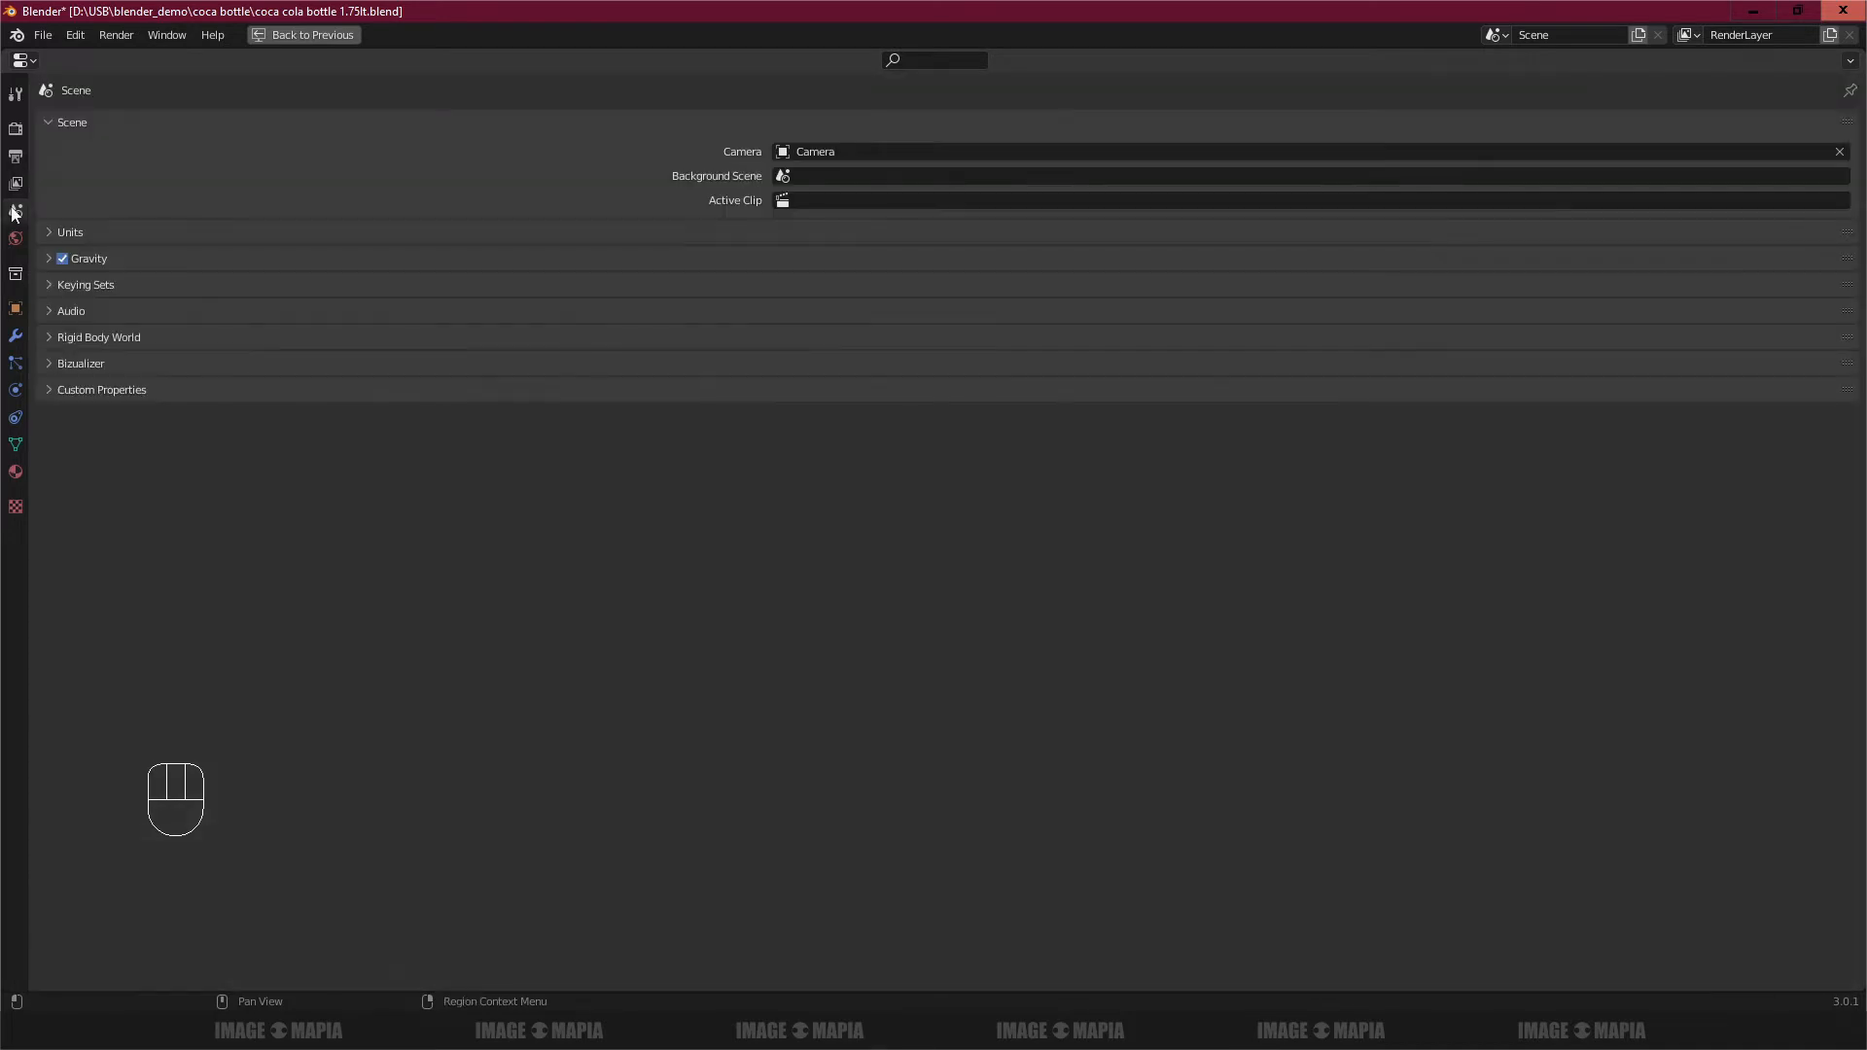
pyautogui.click(43, 259)
pyautogui.click(43, 259)
pyautogui.click(16, 183)
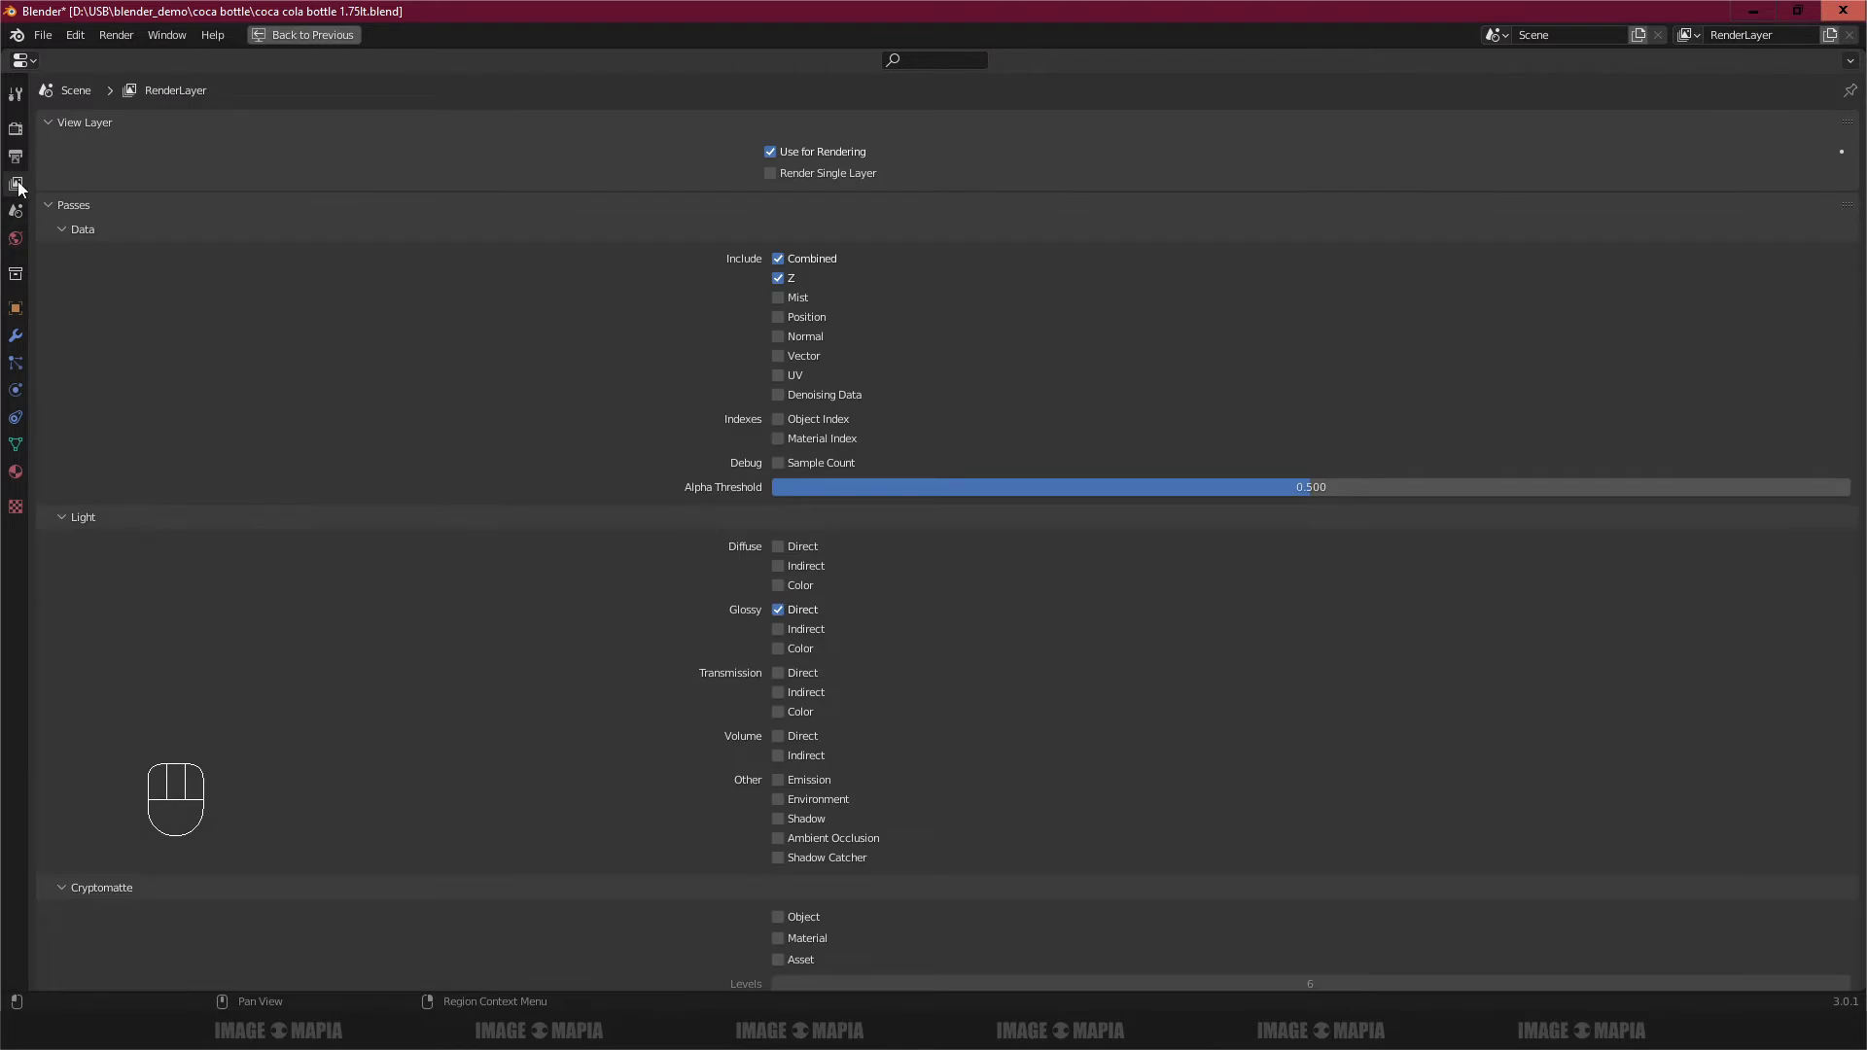
pyautogui.click(15, 307)
pyautogui.click(15, 273)
pyautogui.click(15, 309)
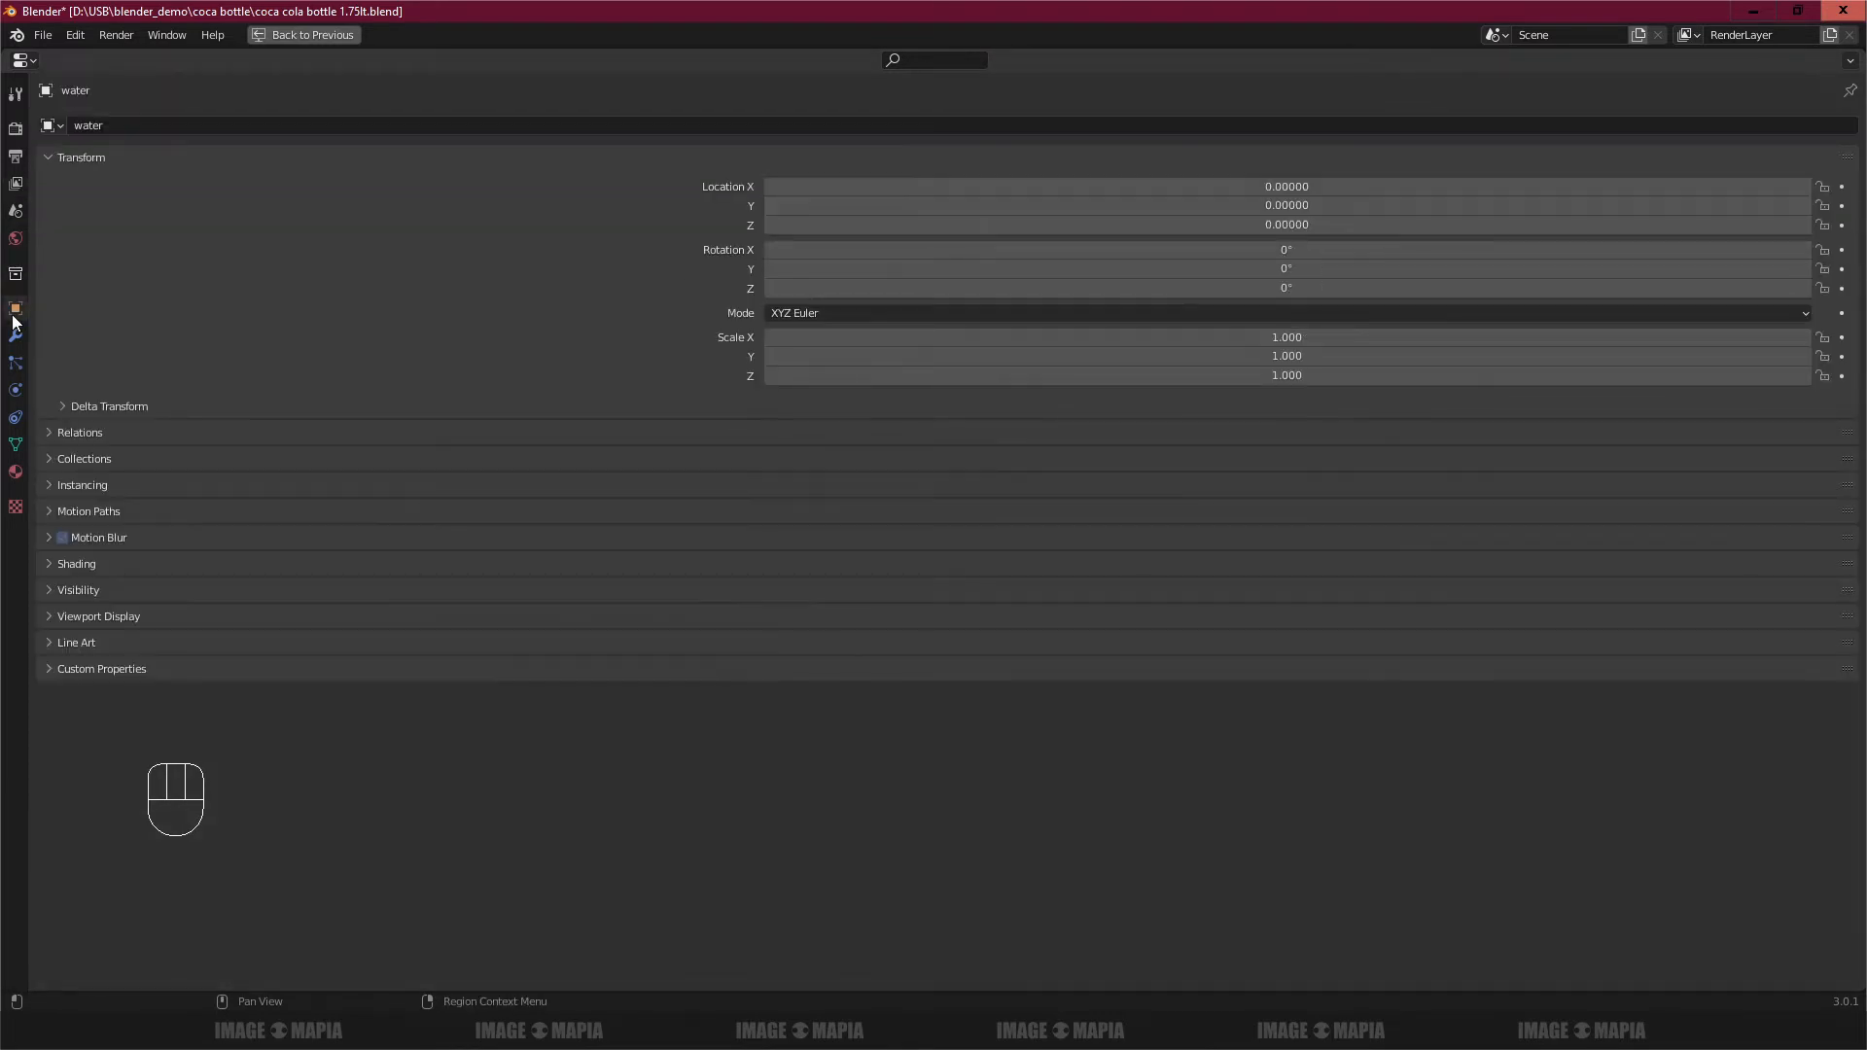
# Step: Check the water object's modifiers, restore the full workspace layout, and examine the deselected bottle up close
pyautogui.click(15, 336)
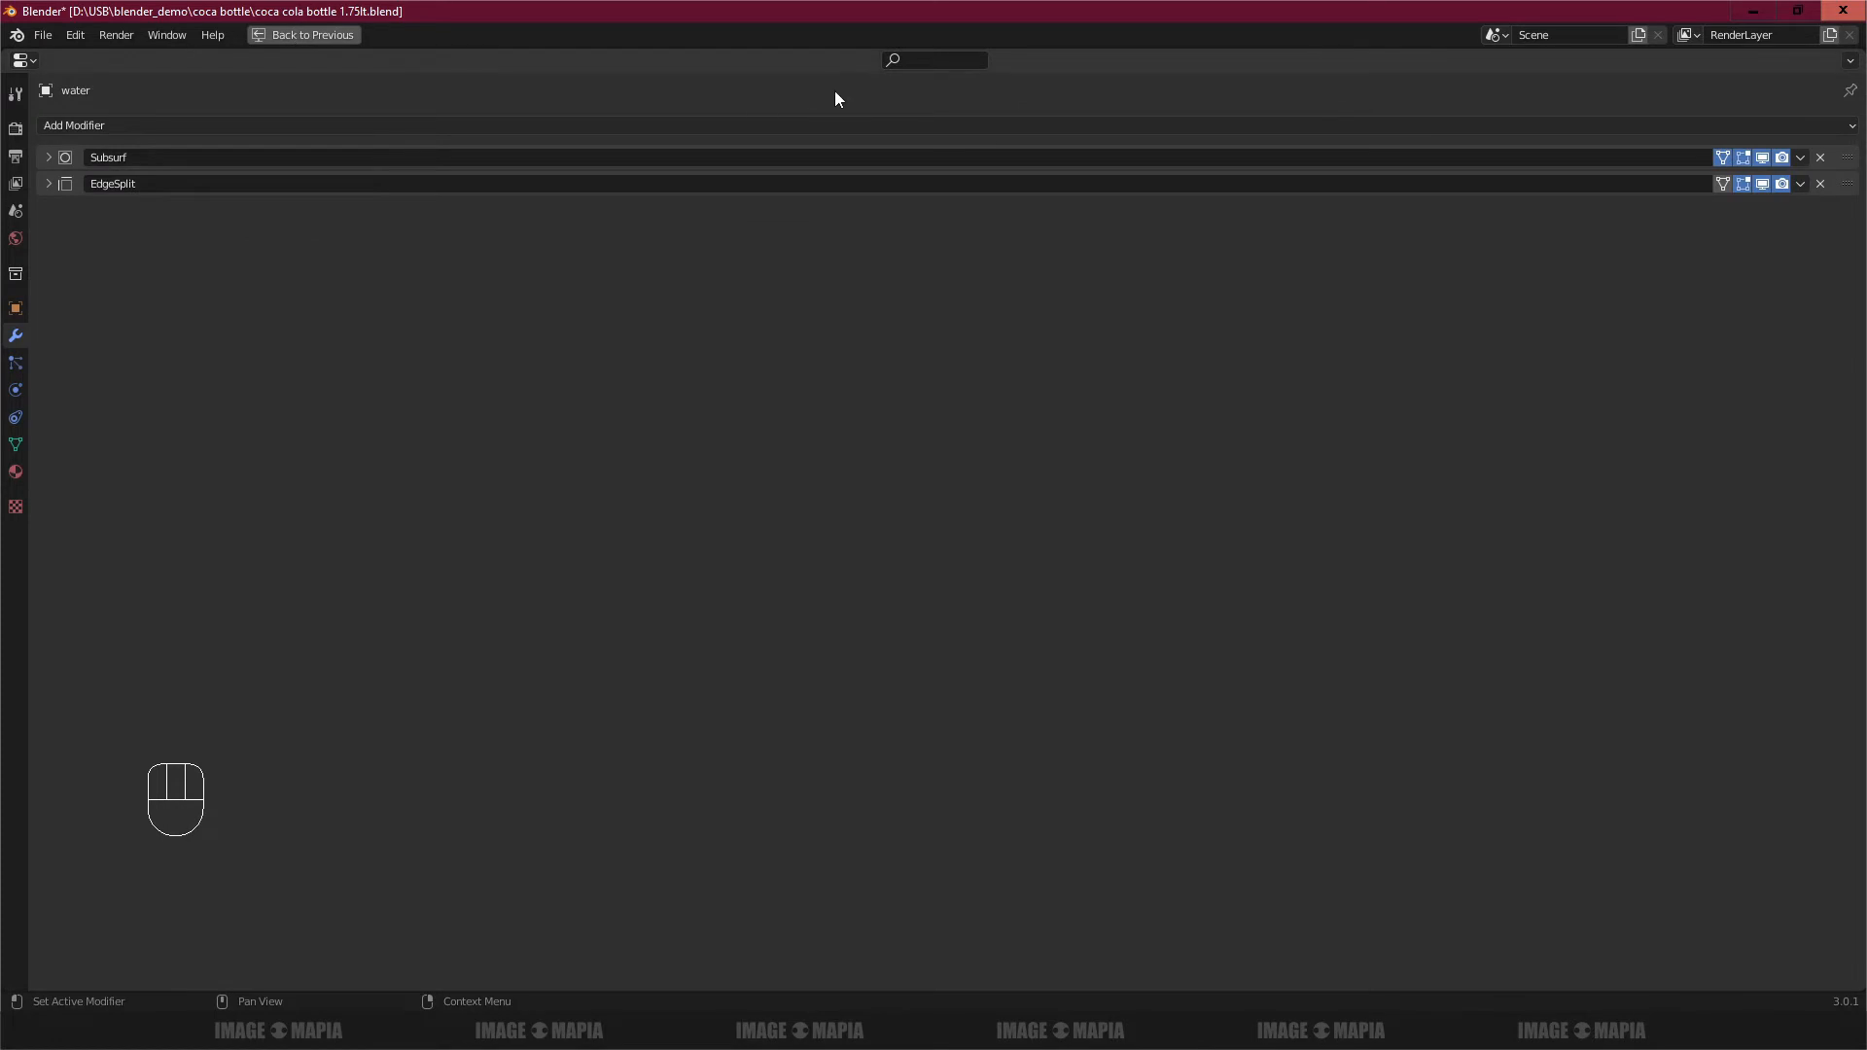
pyautogui.hotkey('ctrl', 'Down')
pyautogui.scroll(-2, 1010, 495)
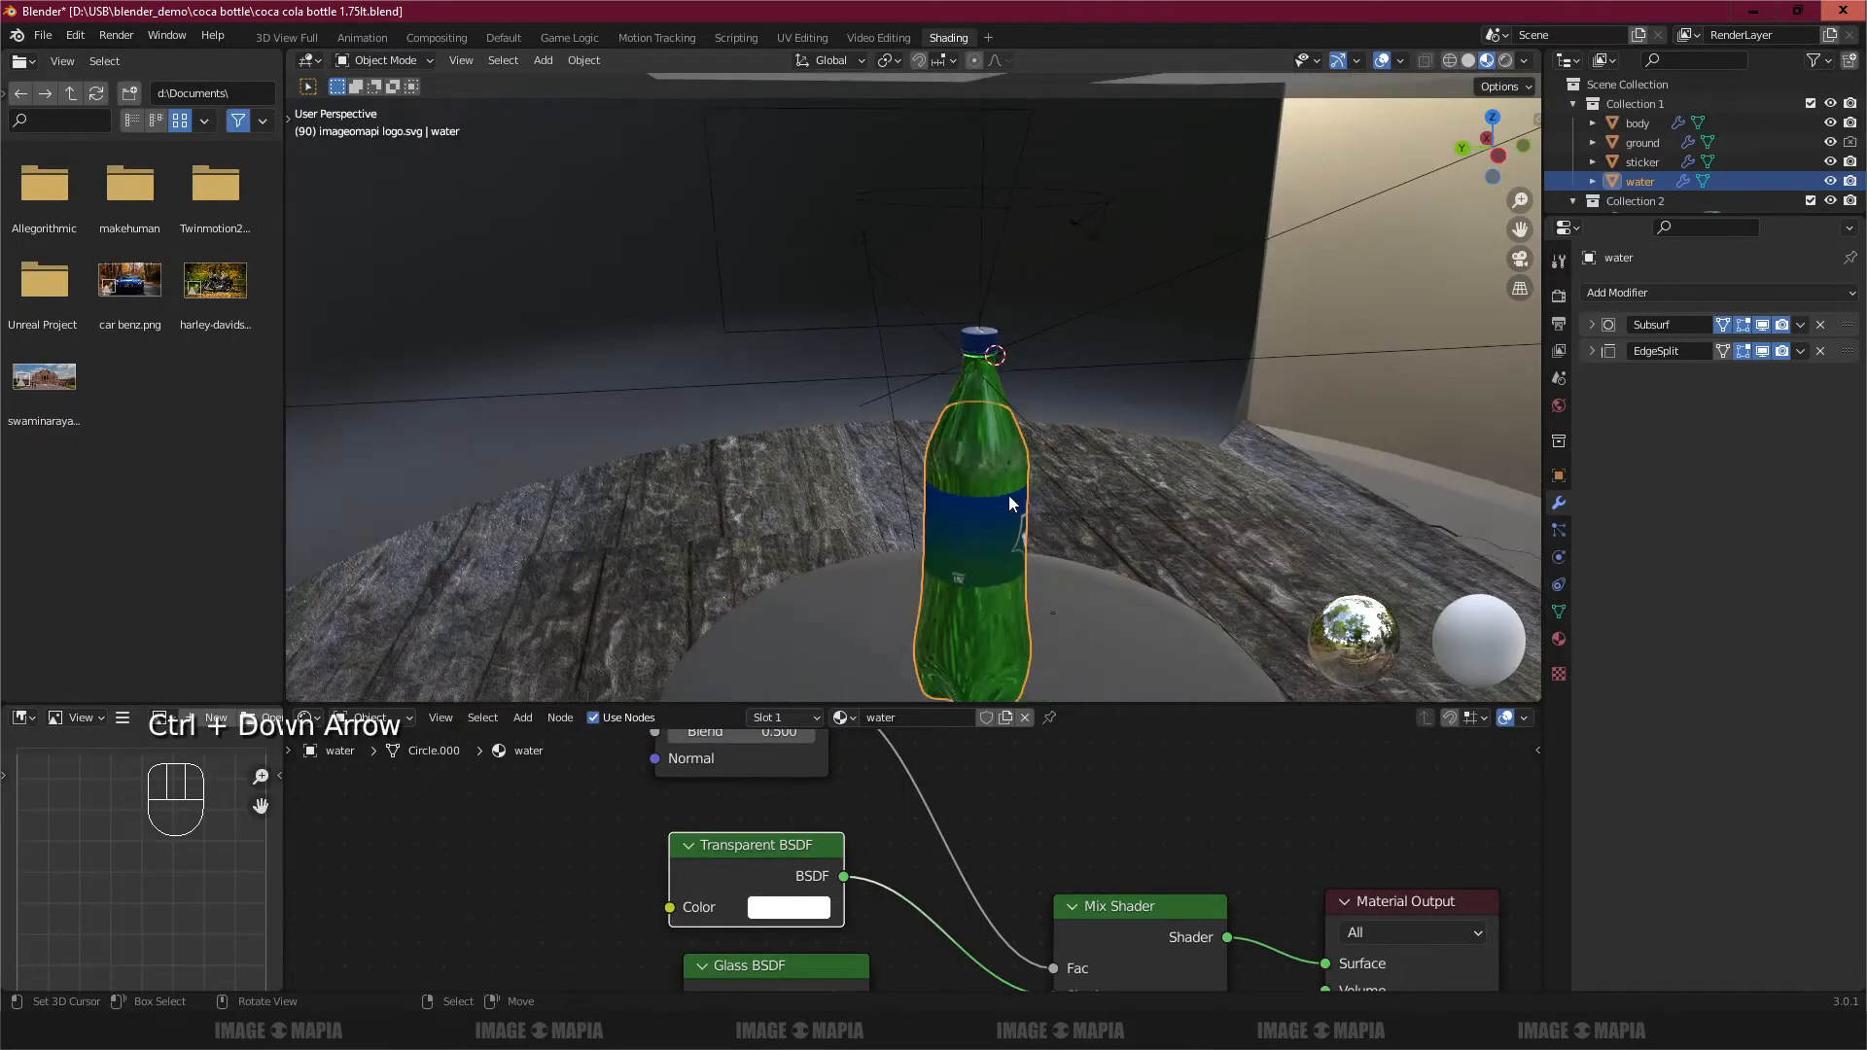
pyautogui.scroll(2, 1011, 491)
pyautogui.press('a')
pyautogui.moveTo(1013, 488); pyautogui.dragTo(1083, 472, button='middle')
pyautogui.scroll(3, 1139, 483)
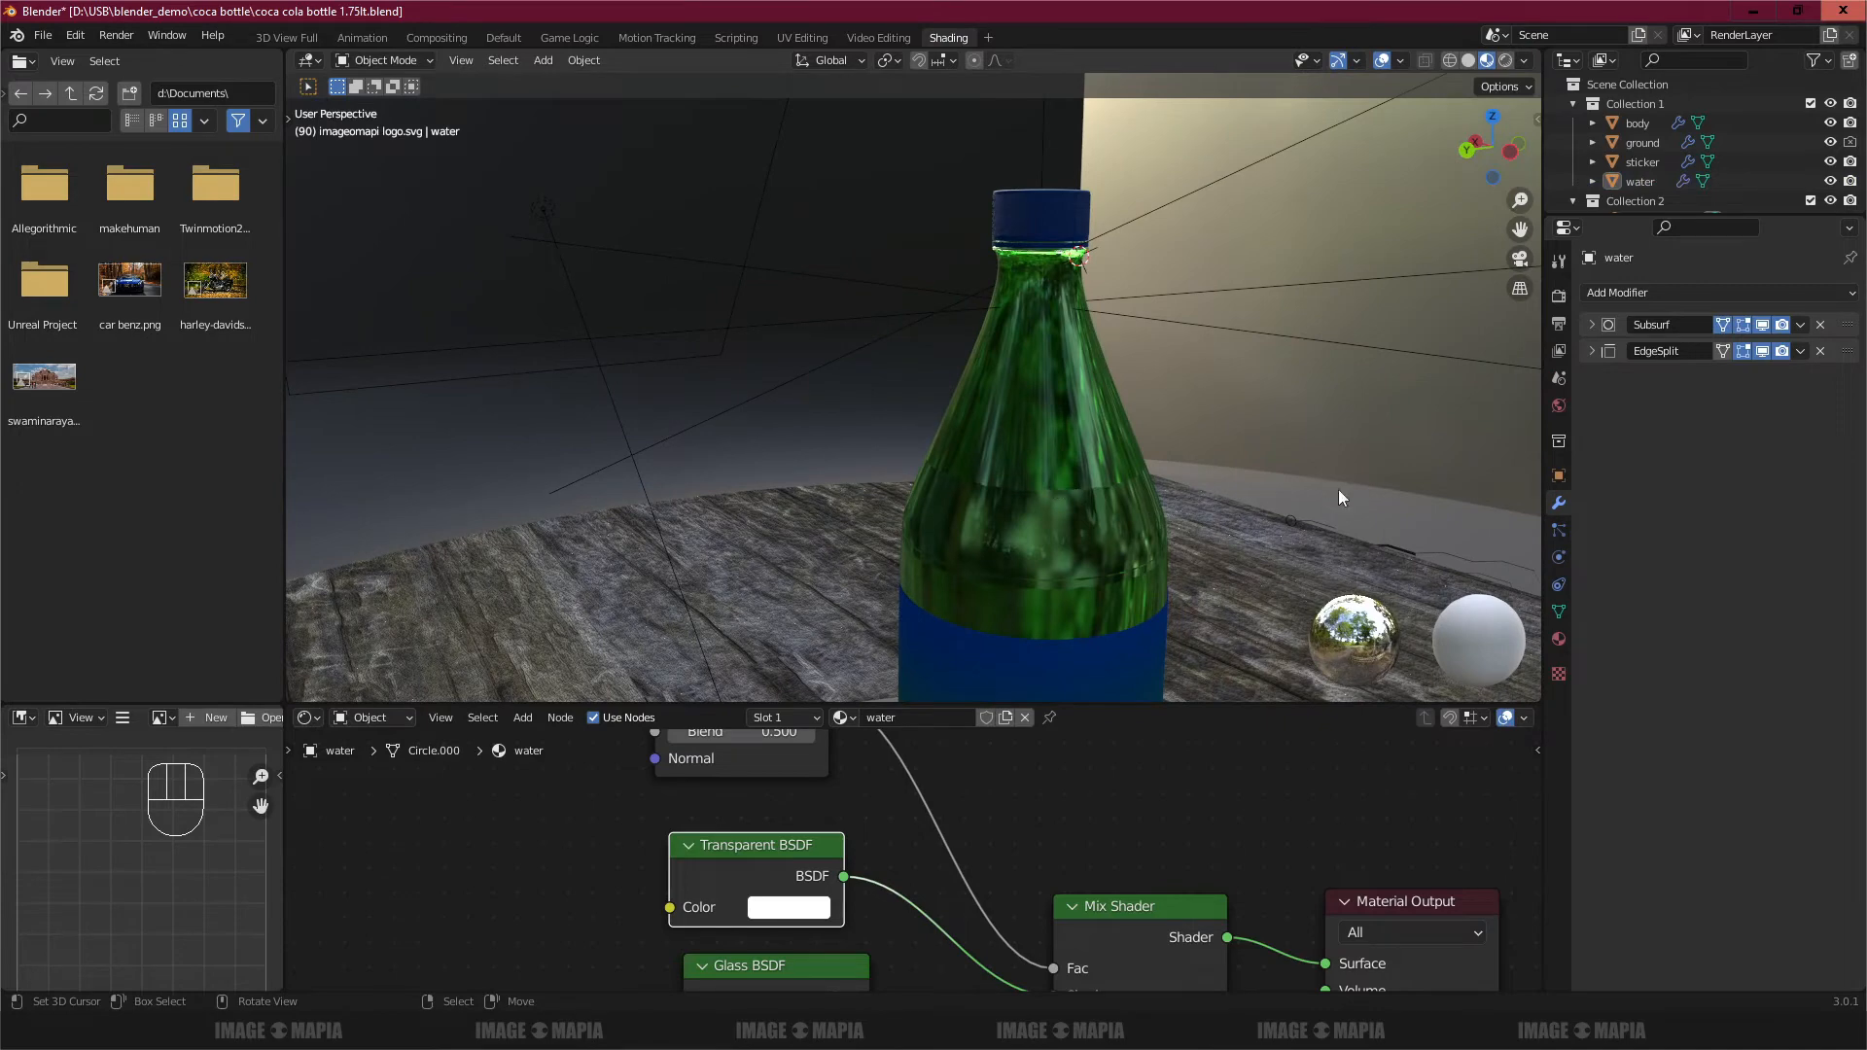
# Step: Set the viewport to Solid shading and add a "composite" line to the tutorial outline in Notepad
pyautogui.click(1467, 61)
pyautogui.scroll(-2, 974, 455)
pyautogui.scroll(2, 974, 455)
pyautogui.click(1290, 1031)
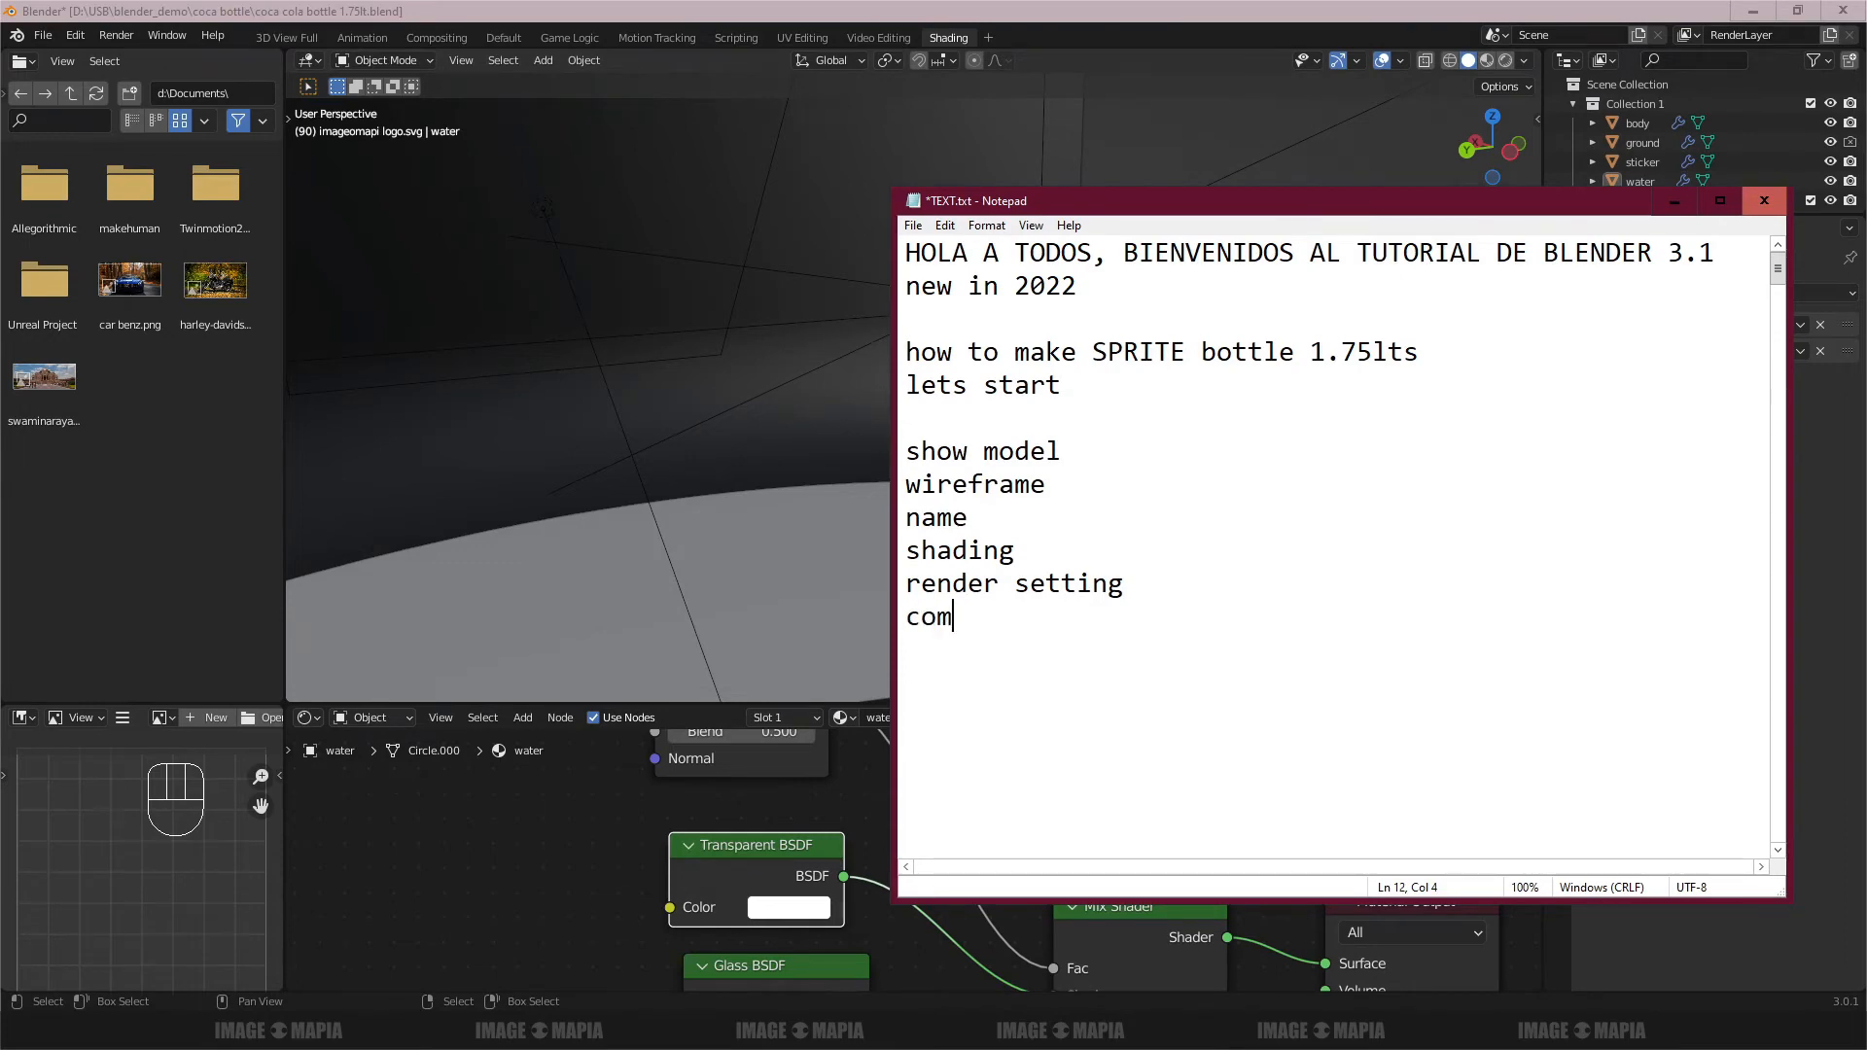
pyautogui.click(1673, 201)
# Step: Open the Compositing workspace and space out the Denoise, Lens Distortion, Hue Saturation Value and Composite nodes in a tidy row
pyautogui.click(437, 37)
pyautogui.scroll(-2, 630, 416)
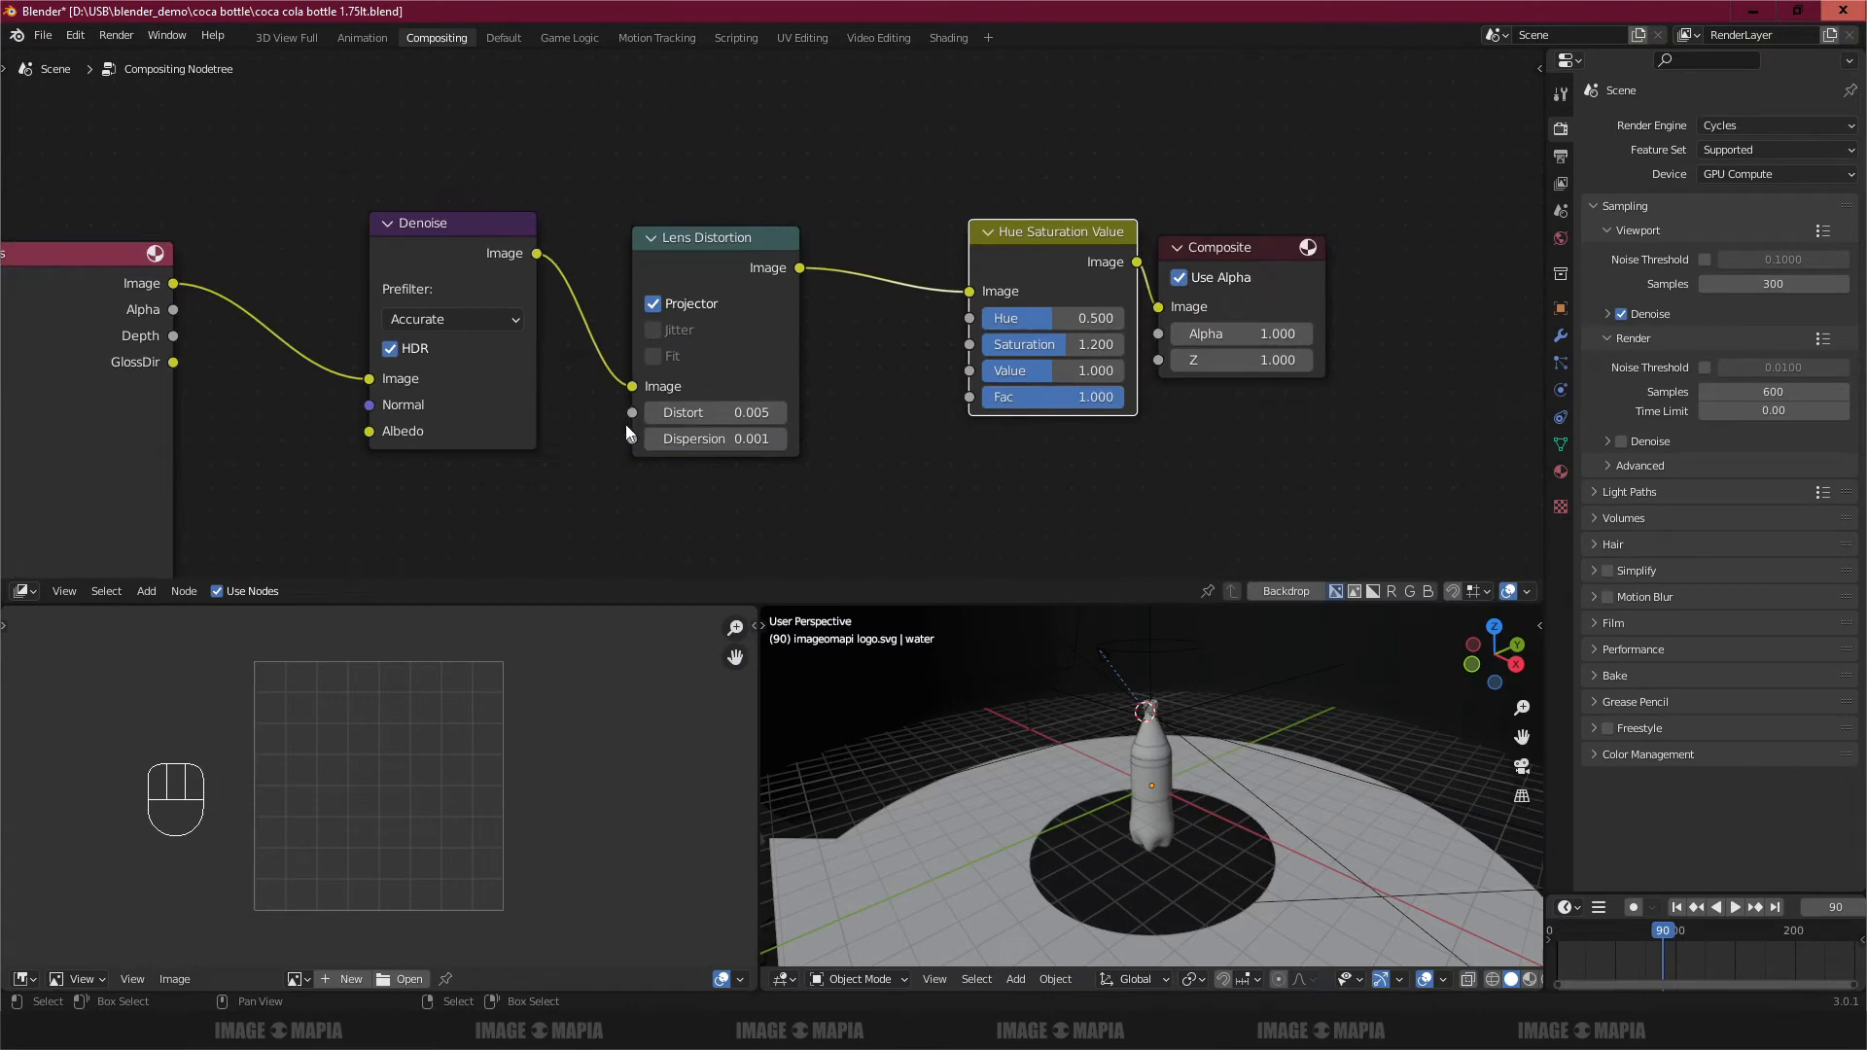
pyautogui.scroll(-2, 626, 424)
pyautogui.scroll(3, 633, 429)
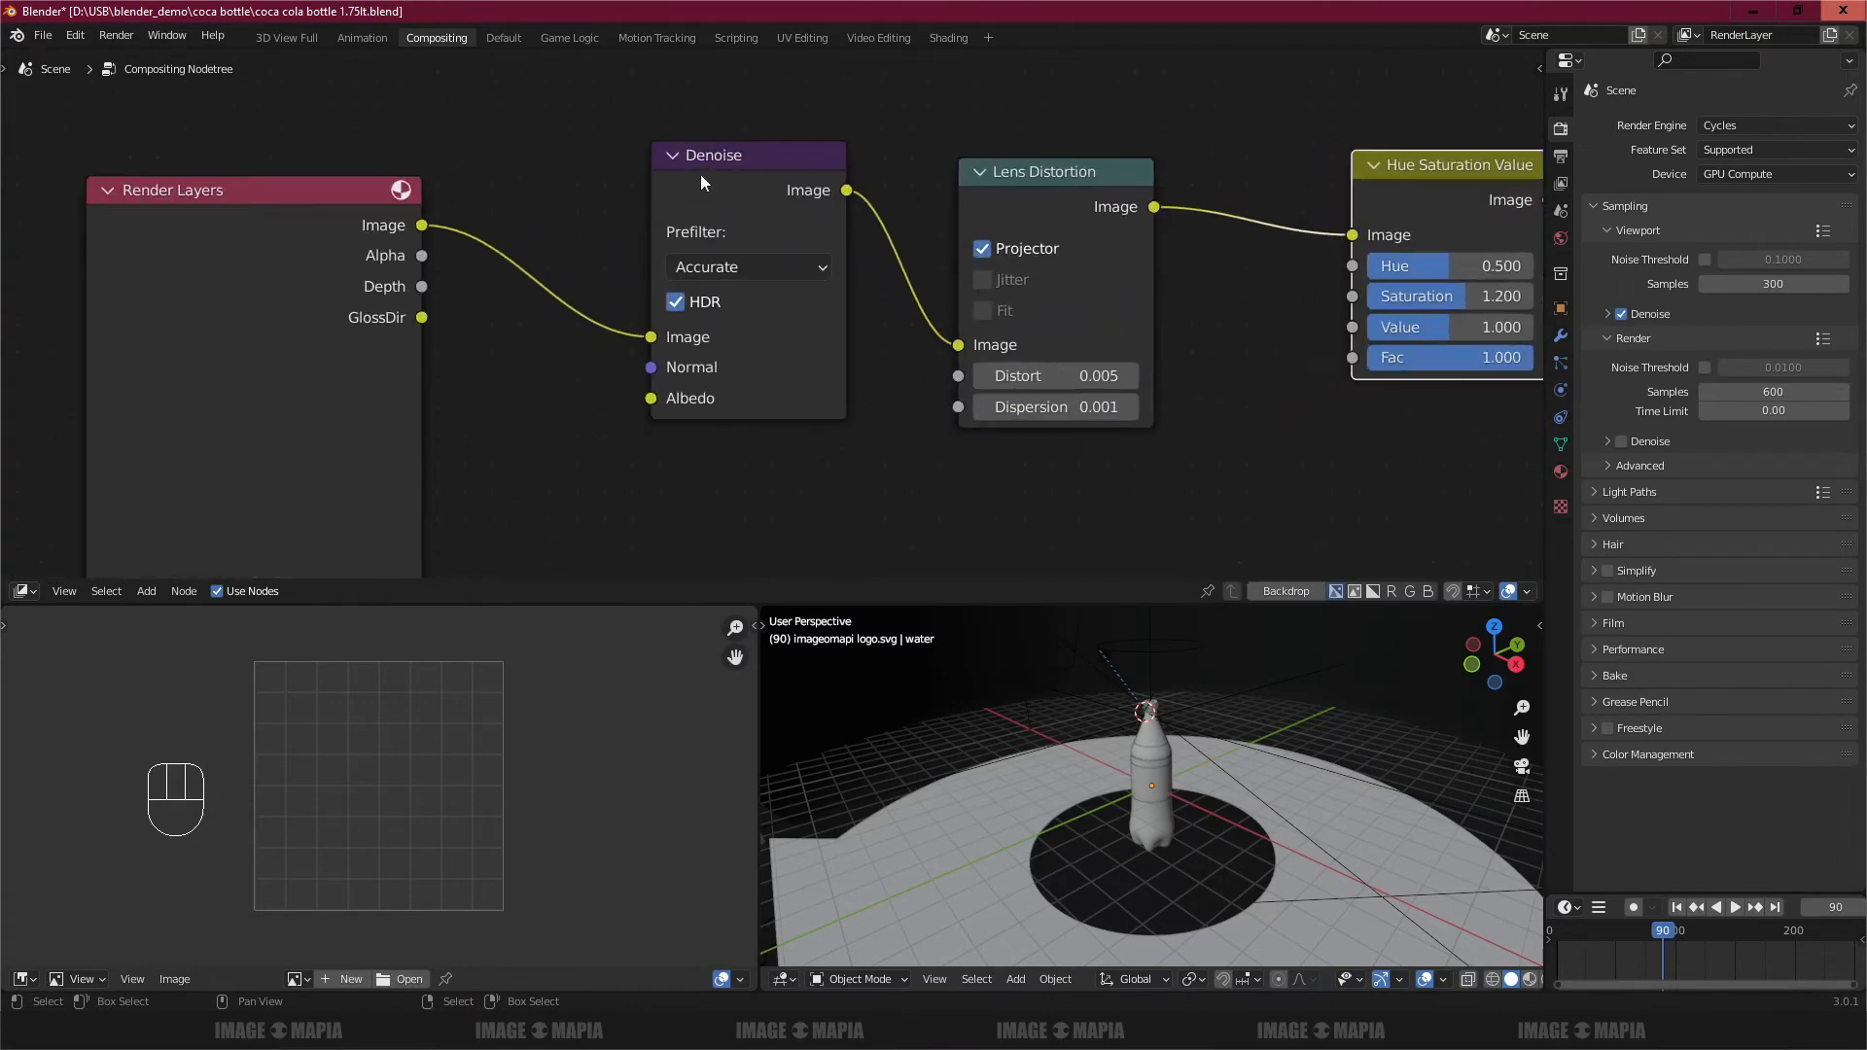
pyautogui.moveTo(701, 158); pyautogui.dragTo(663, 212)
pyautogui.moveTo(891, 235); pyautogui.dragTo(570, 248, button='middle')
pyautogui.moveTo(708, 185); pyautogui.dragTo(752, 212)
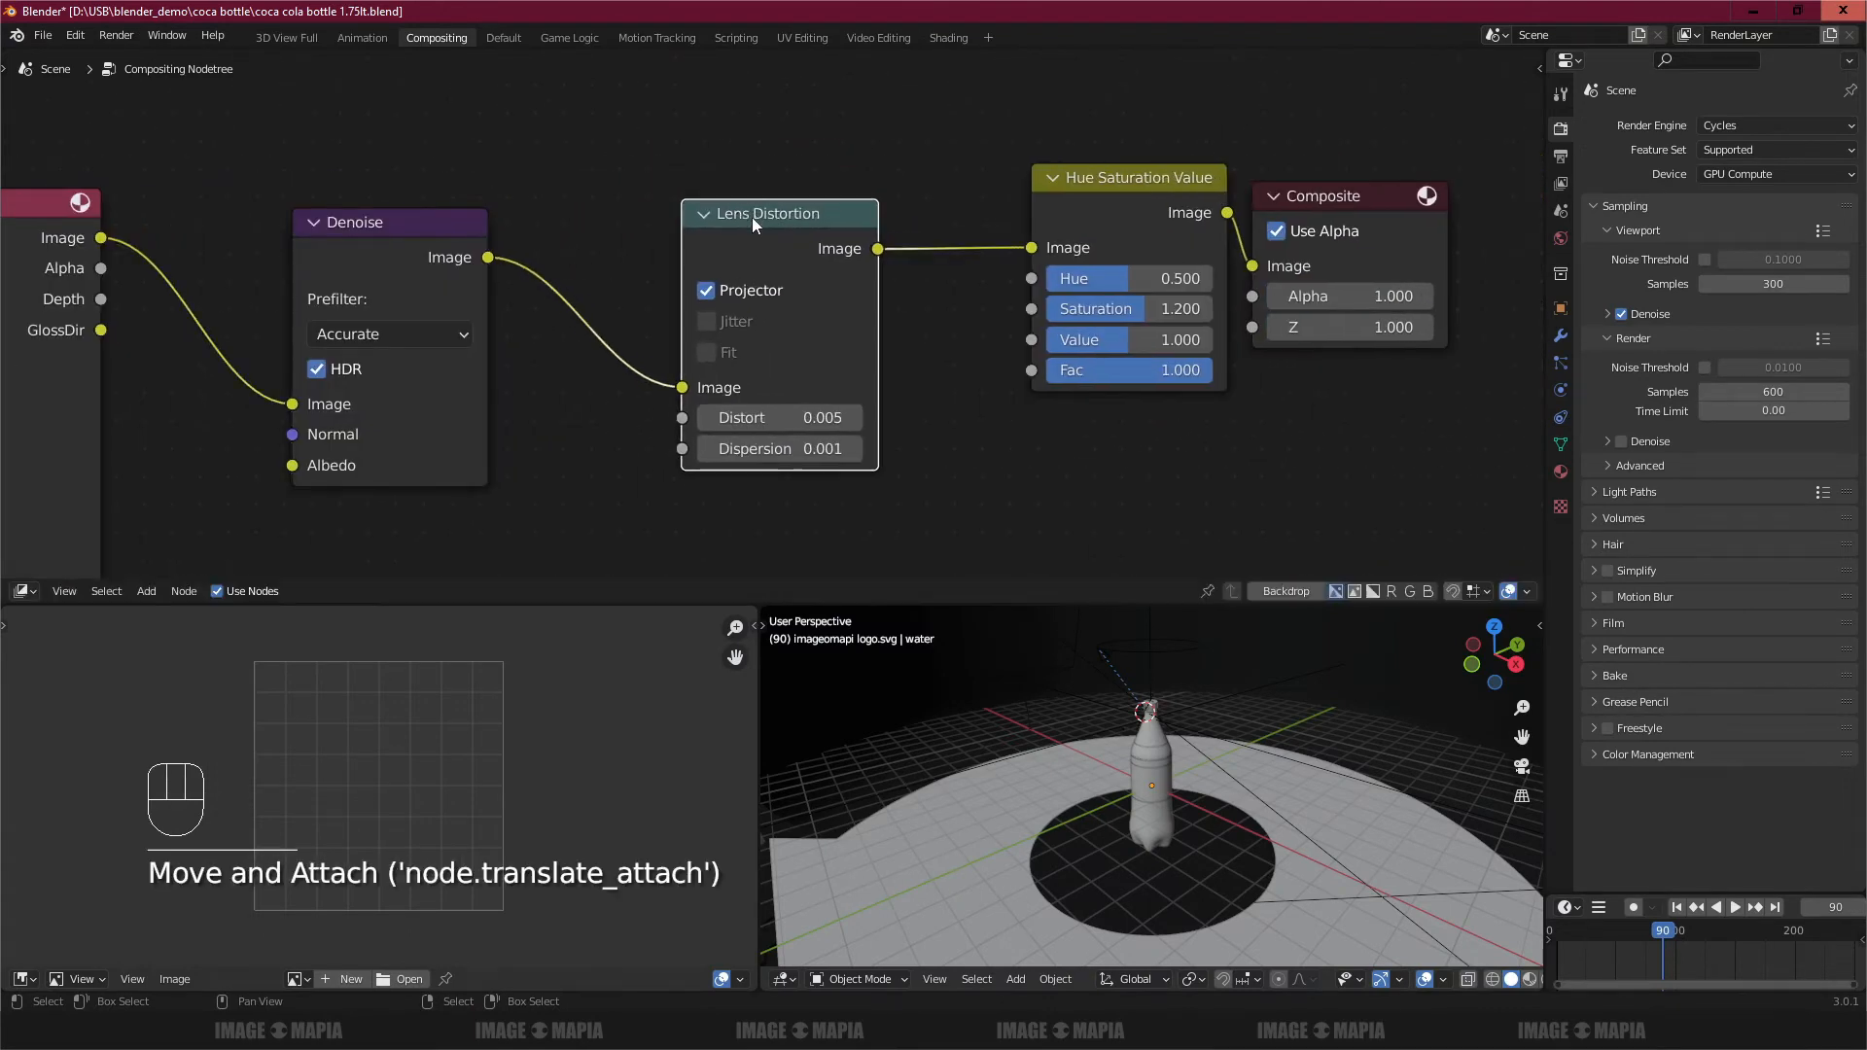
pyautogui.scroll(-2, 769, 219)
pyautogui.click(1115, 225)
pyautogui.scroll(3, 982, 321)
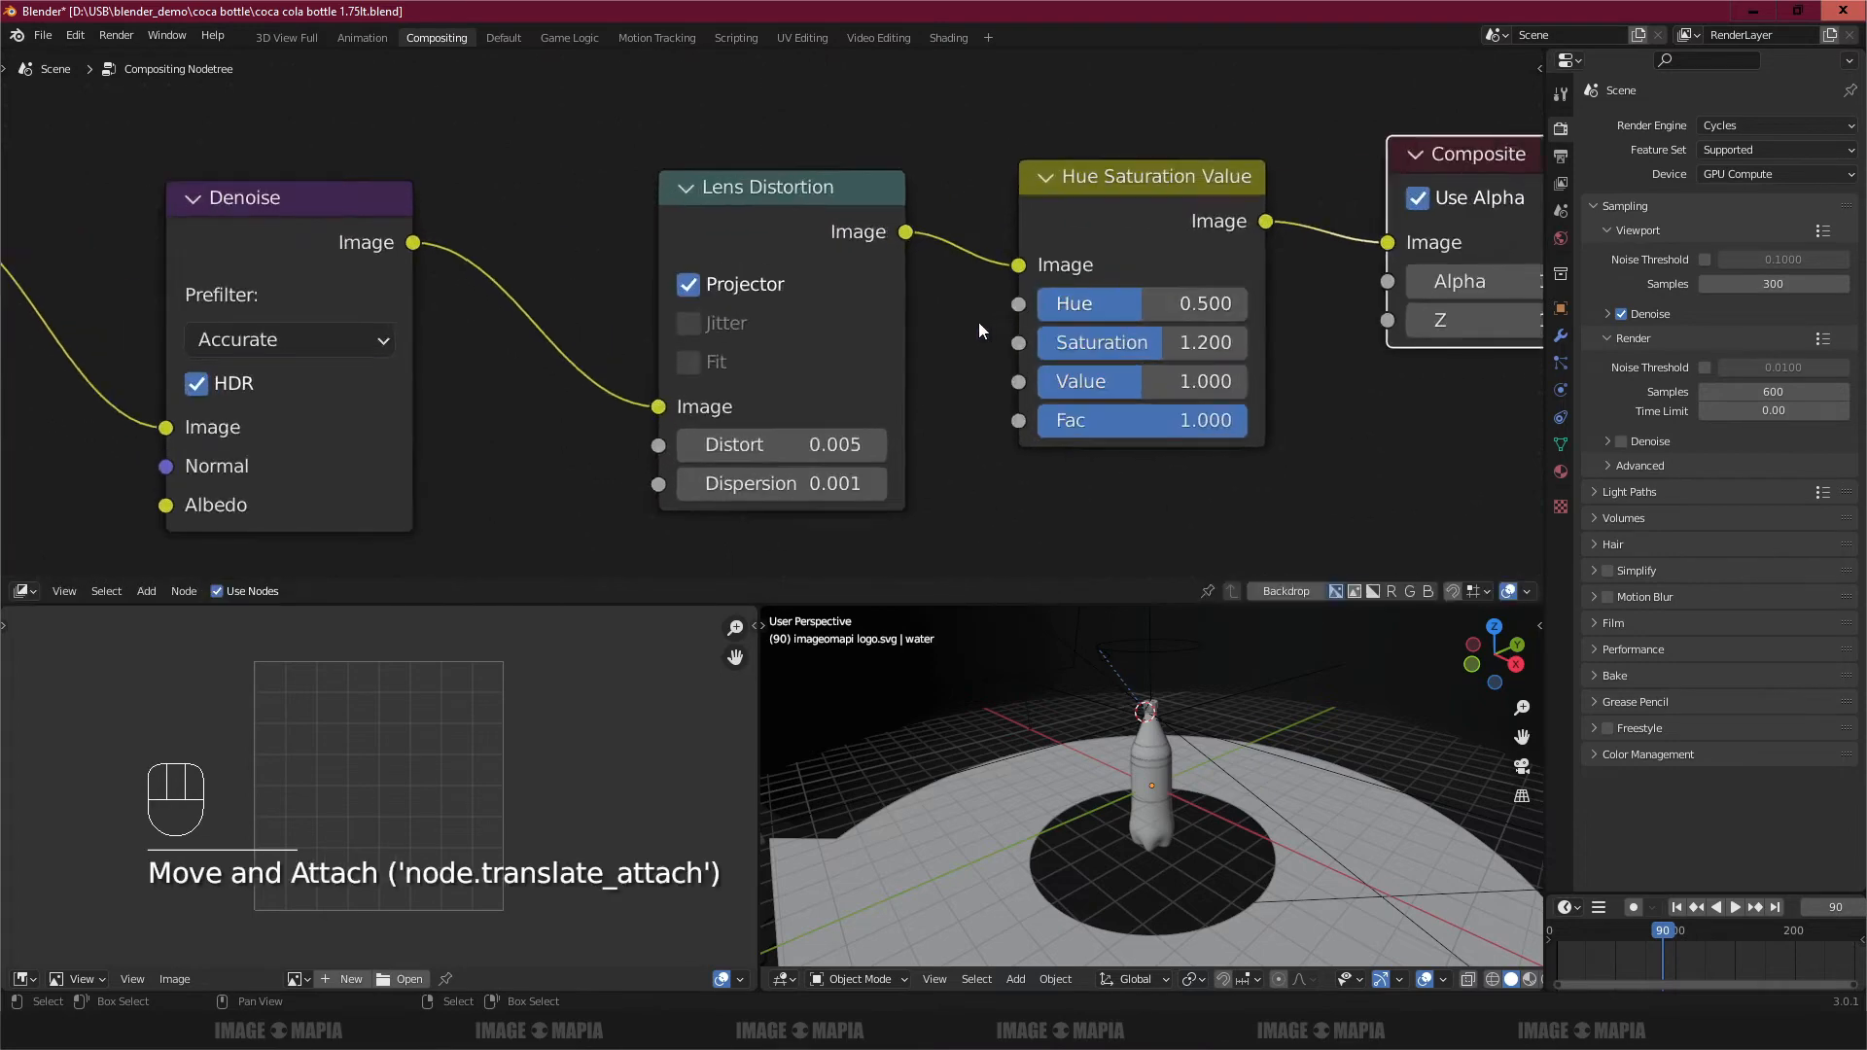
pyautogui.scroll(-3, 982, 321)
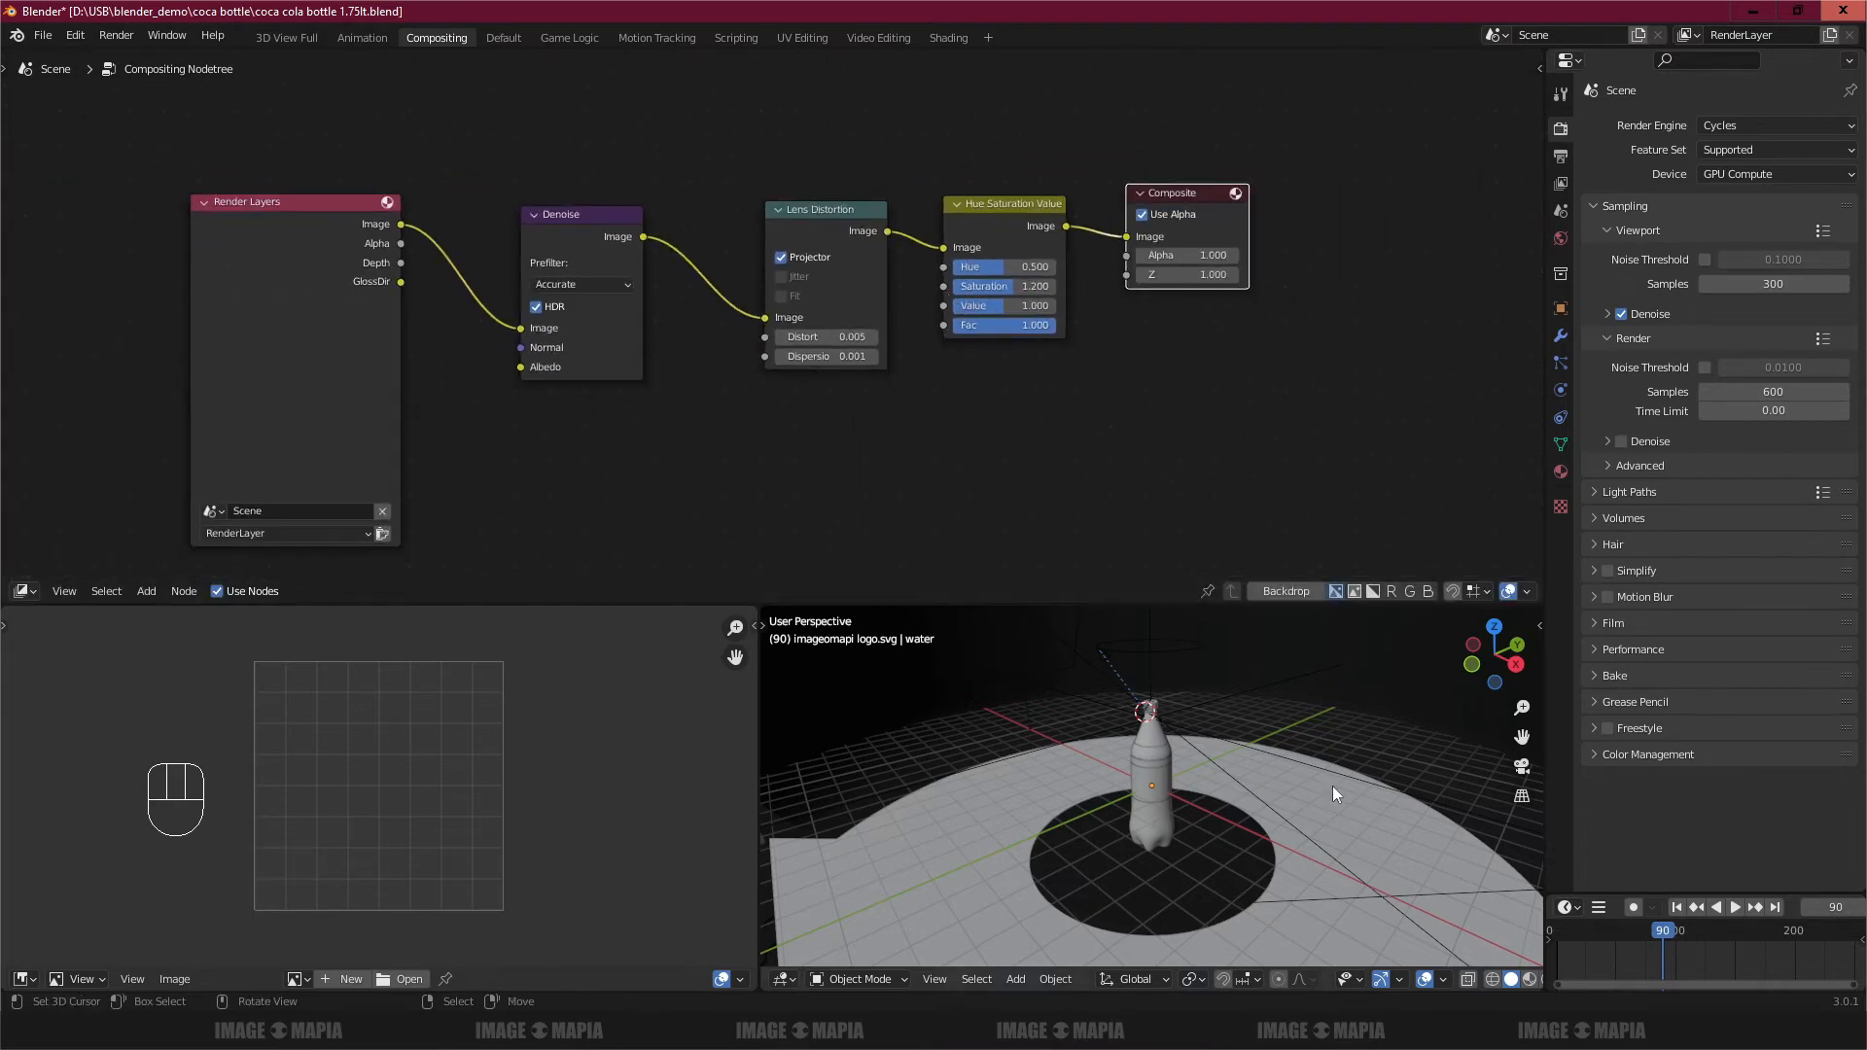
# Step: Switch to the makehuman folder, view the render 0001.png full screen, and compare it with the Sprite bottle reference in the browser
pyautogui.hotkey('alt', 'Tab')
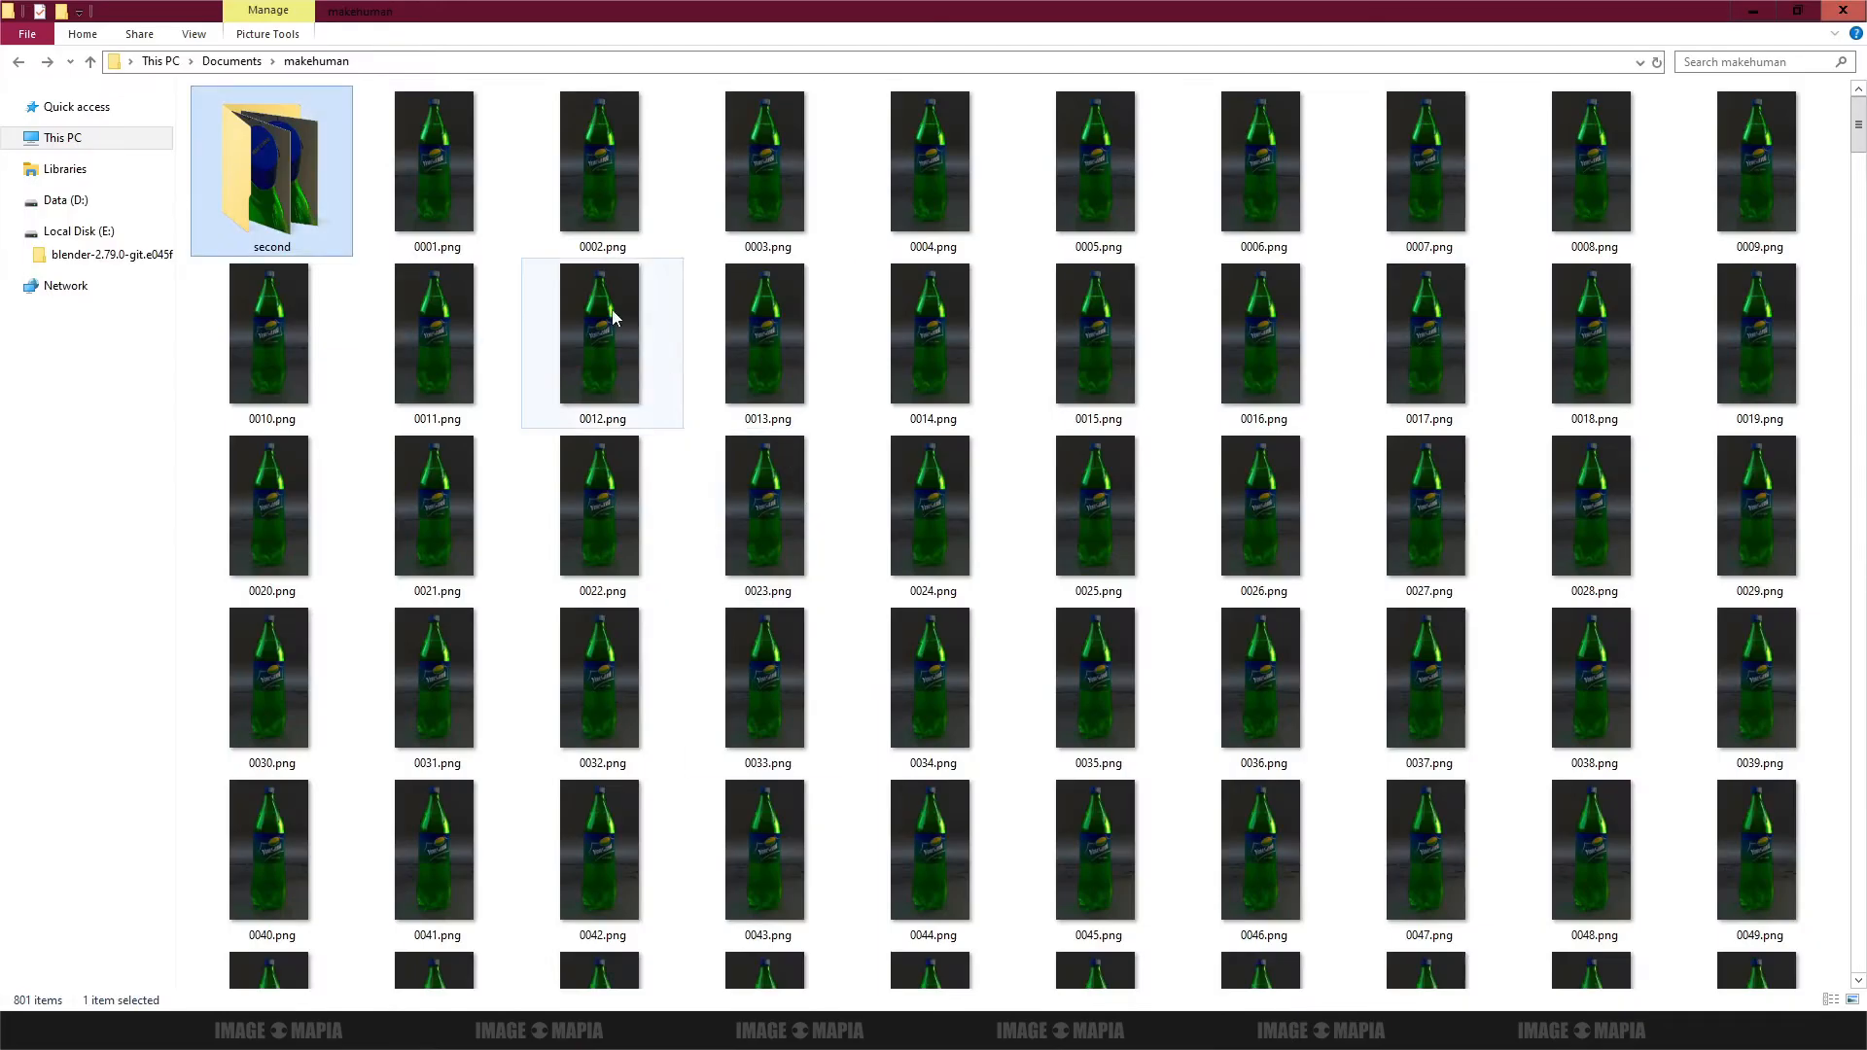
pyautogui.click(411, 204)
pyautogui.doubleClick(411, 204)
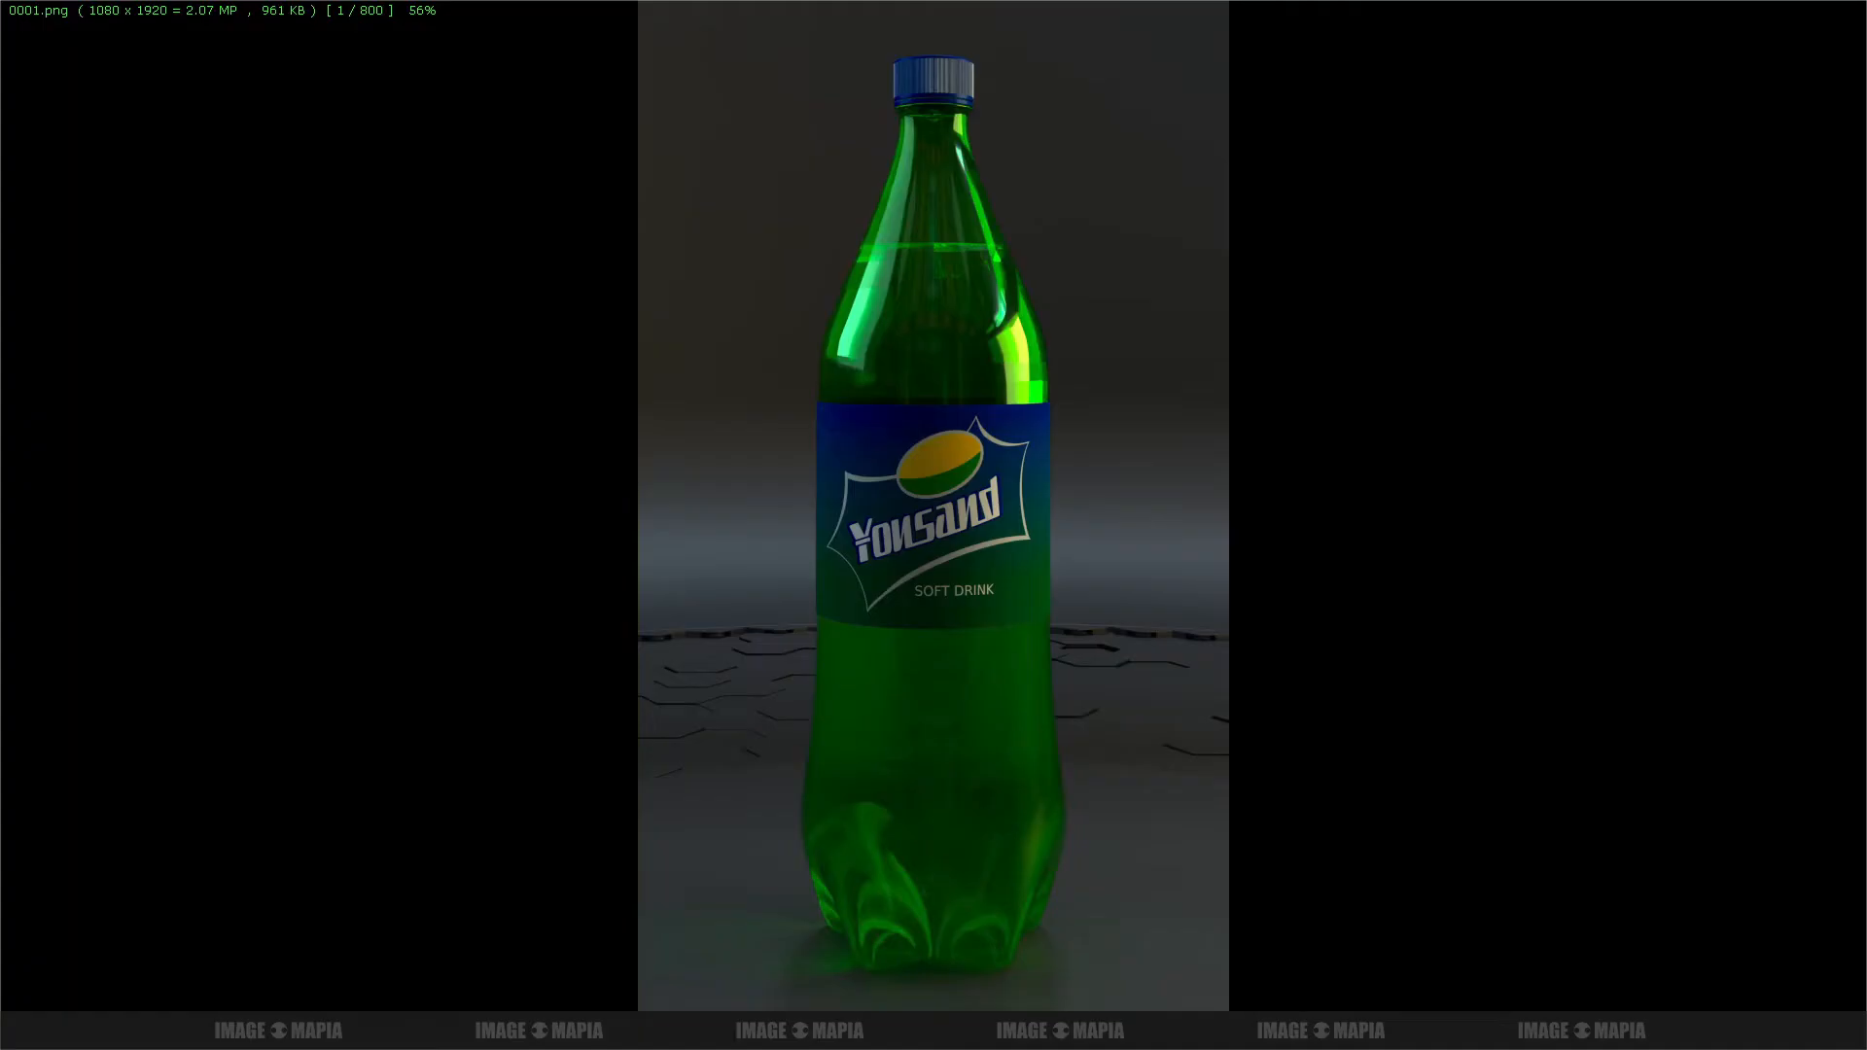
pyautogui.hotkey('alt', 'Tab')
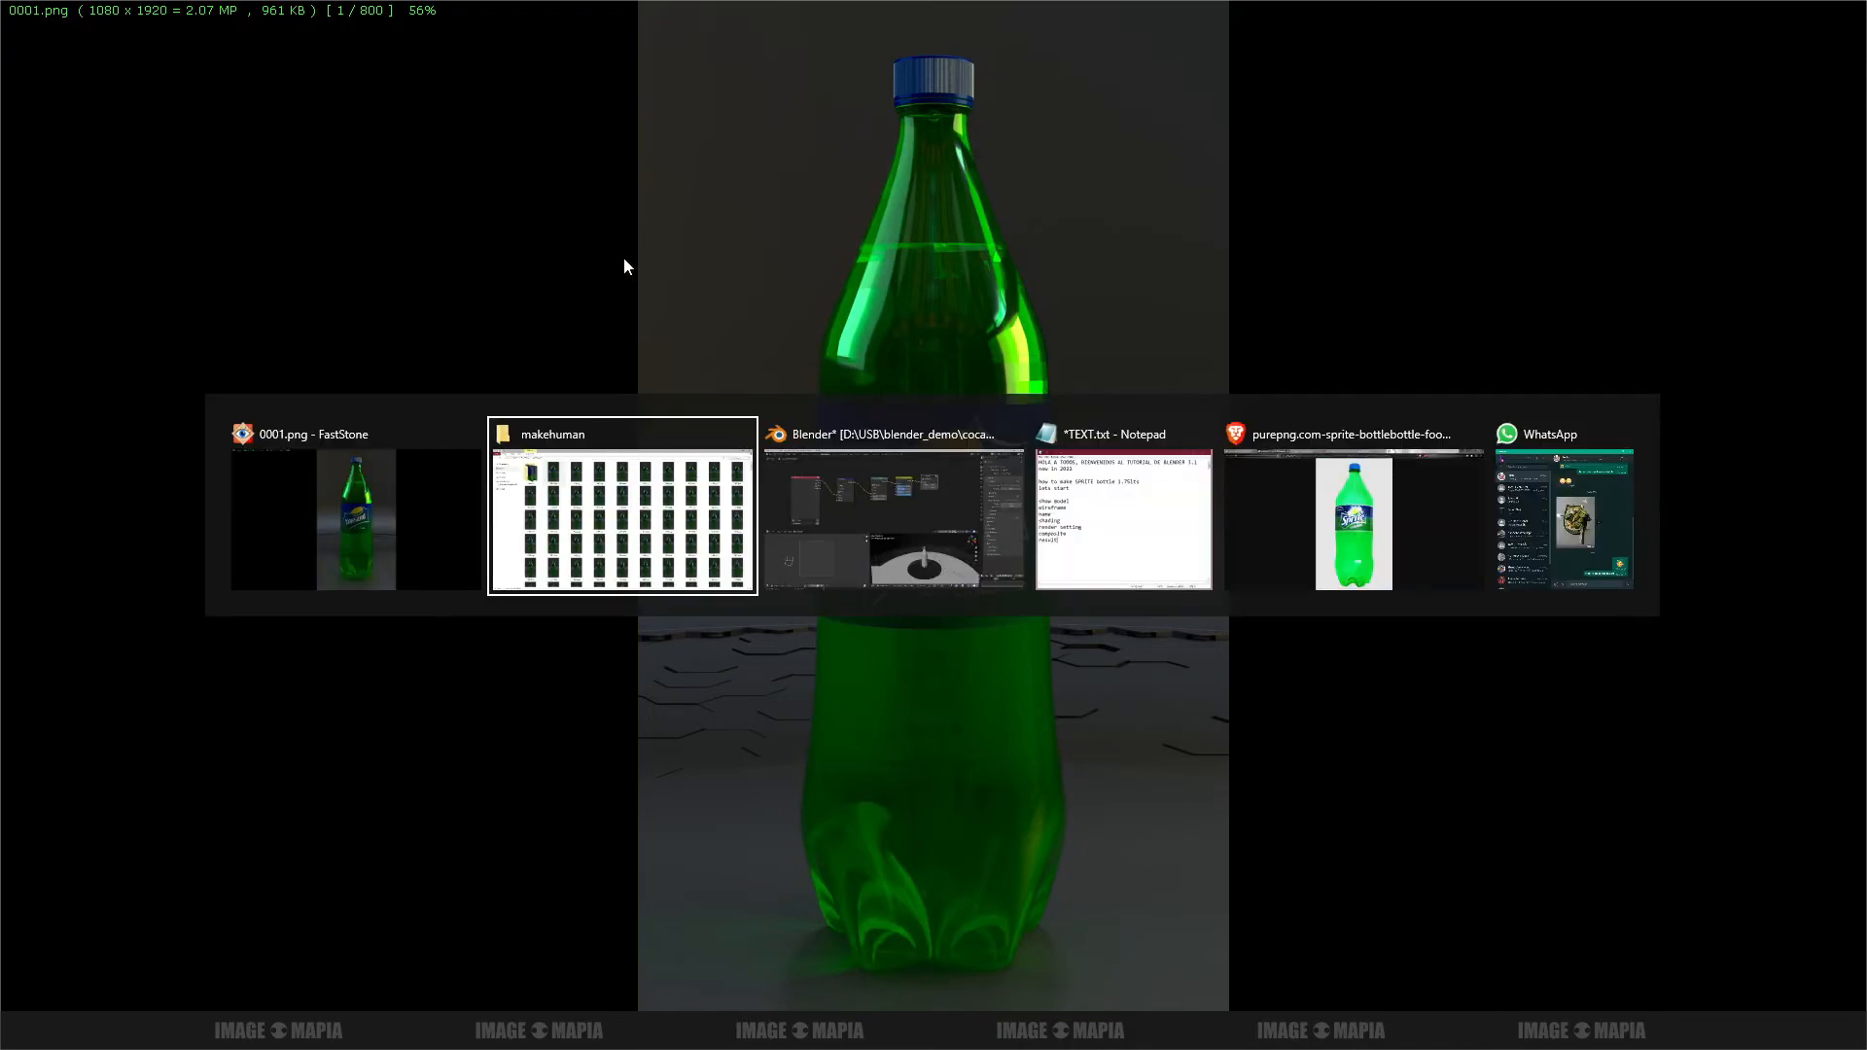
pyautogui.click(1338, 516)
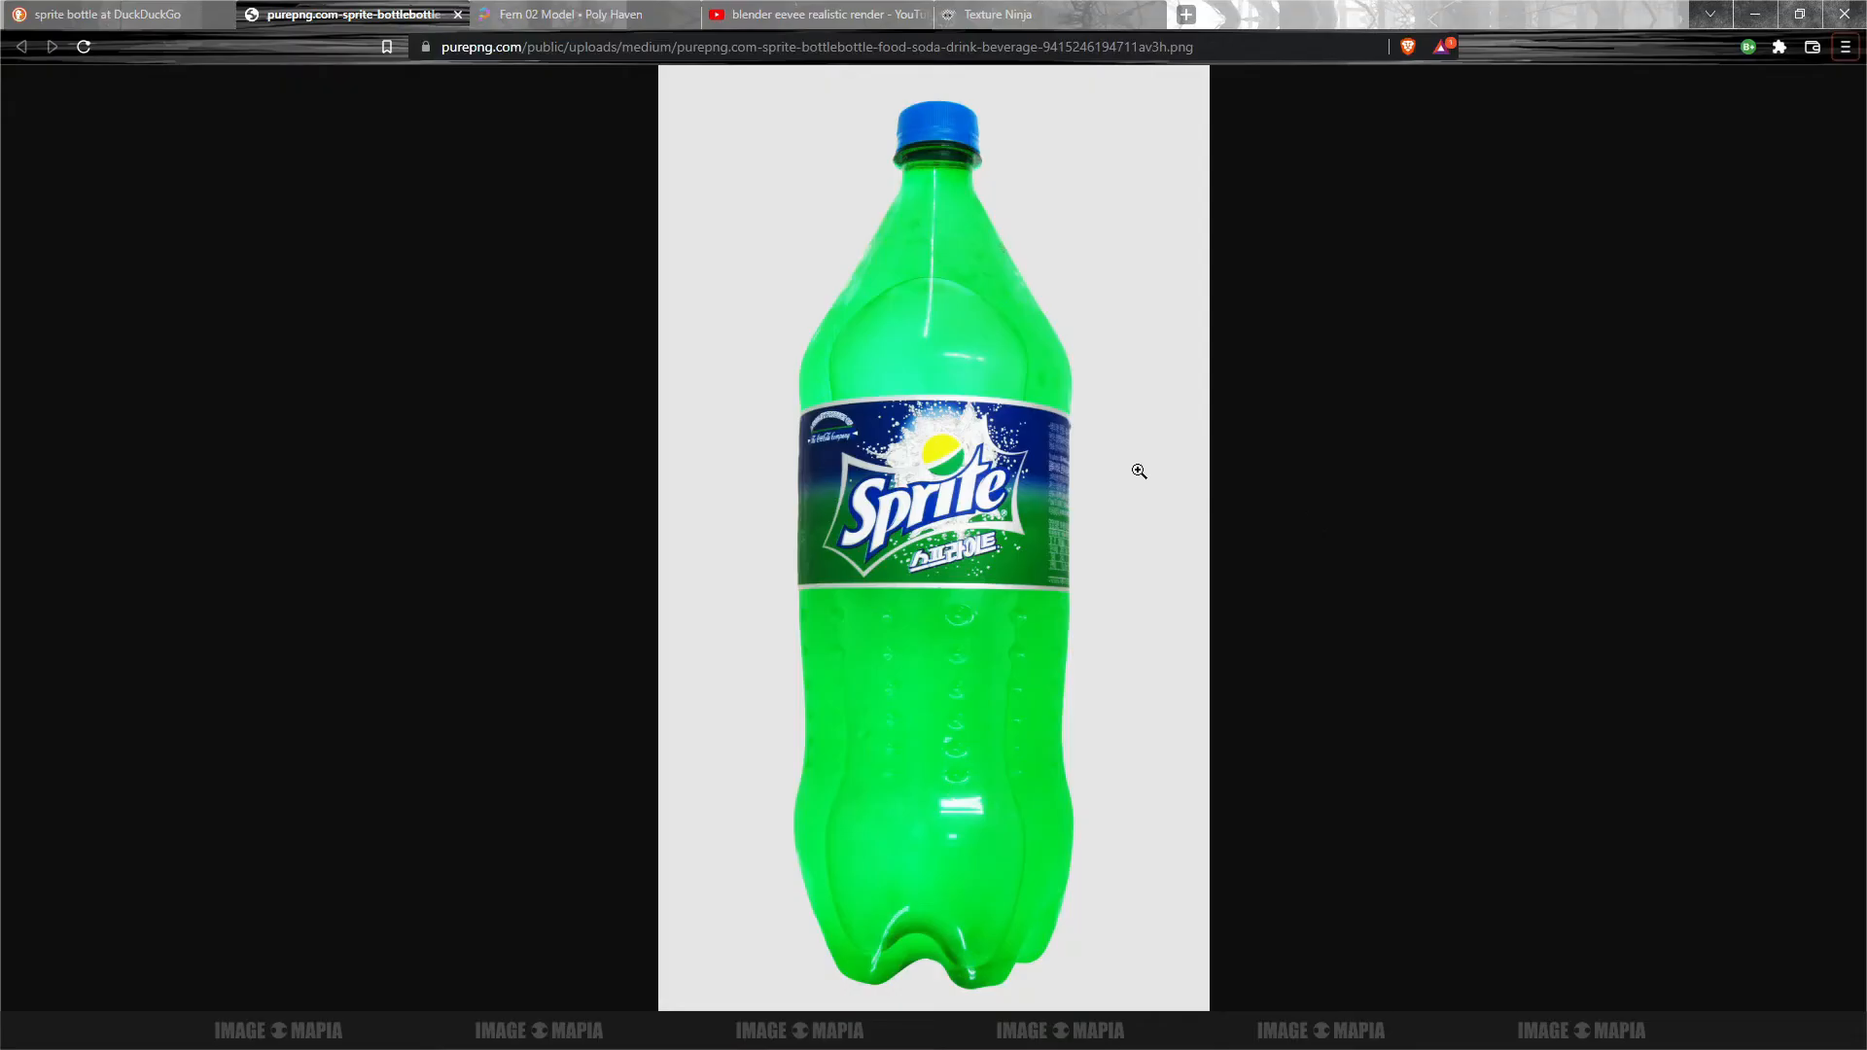
# Step: Search DuckDuckGo images for "cocacola sprite"
pyautogui.click(123, 15)
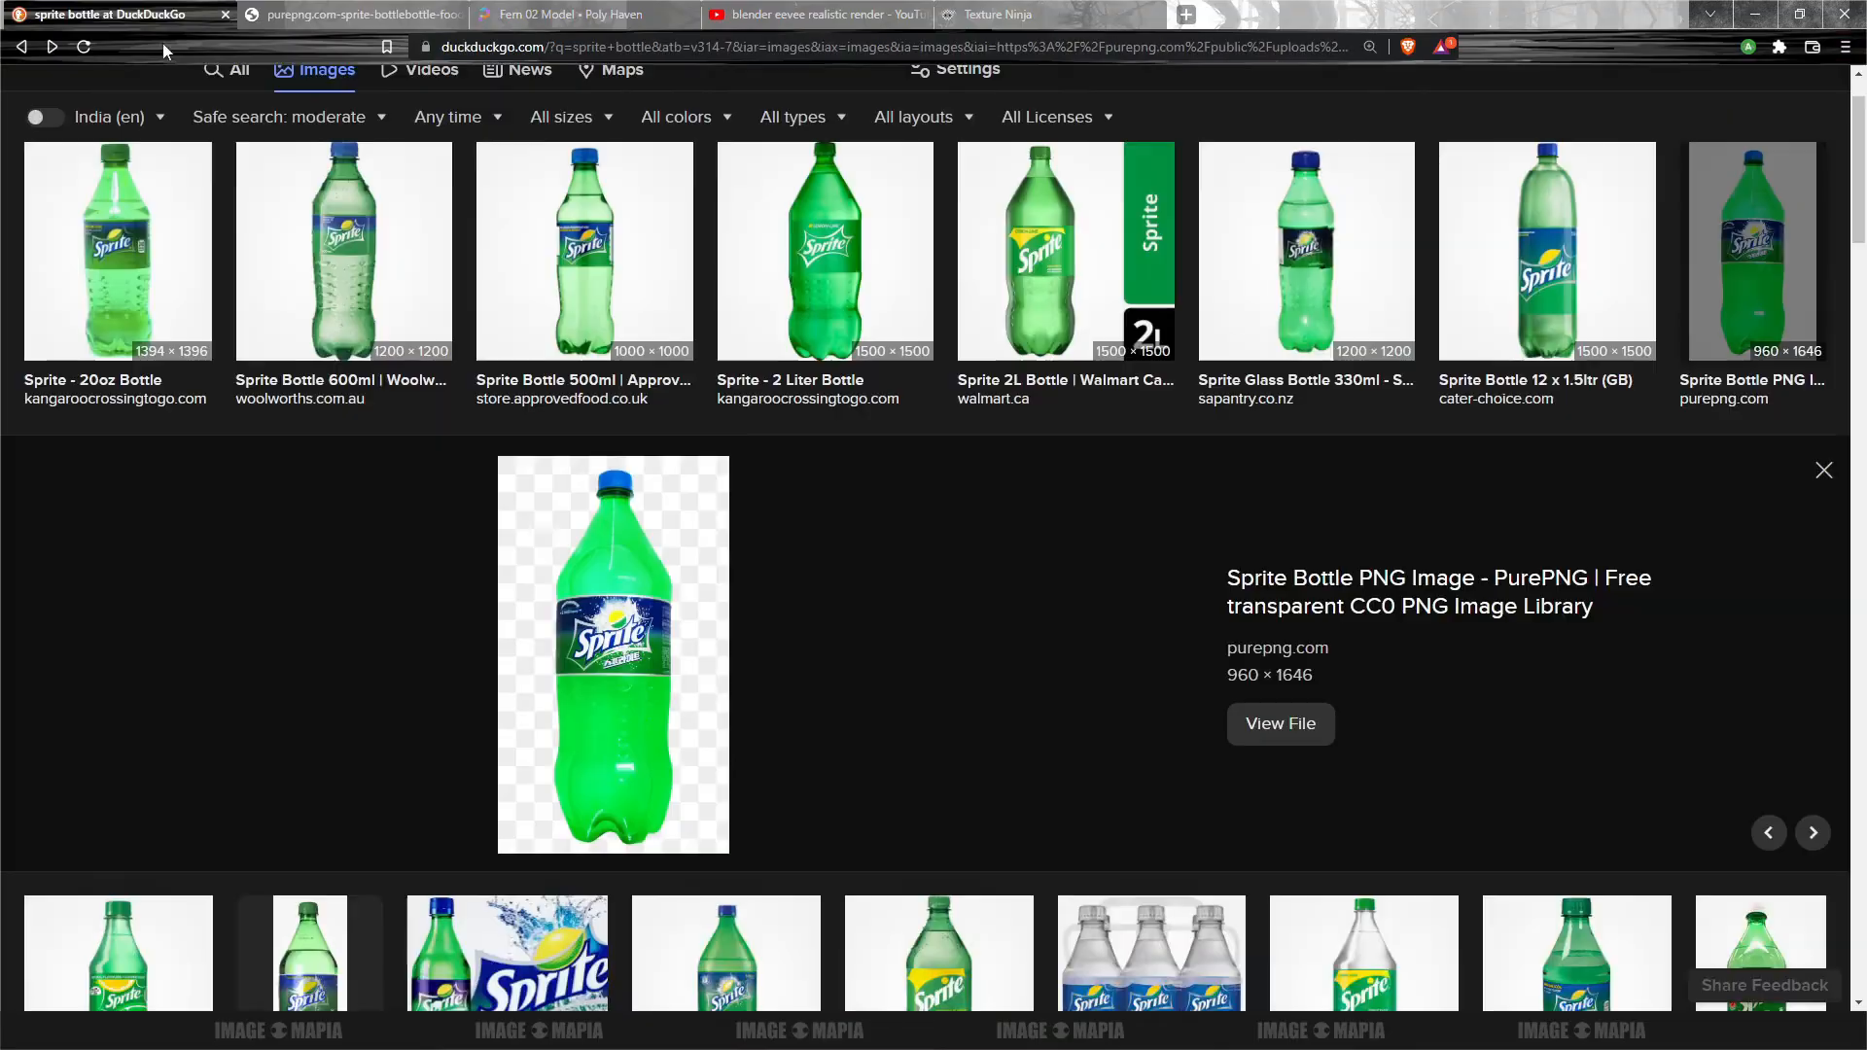
pyautogui.scroll(1, 376, 175)
pyautogui.moveTo(361, 116); pyautogui.dragTo(66, 93)
pyautogui.write('cocacola sprite')
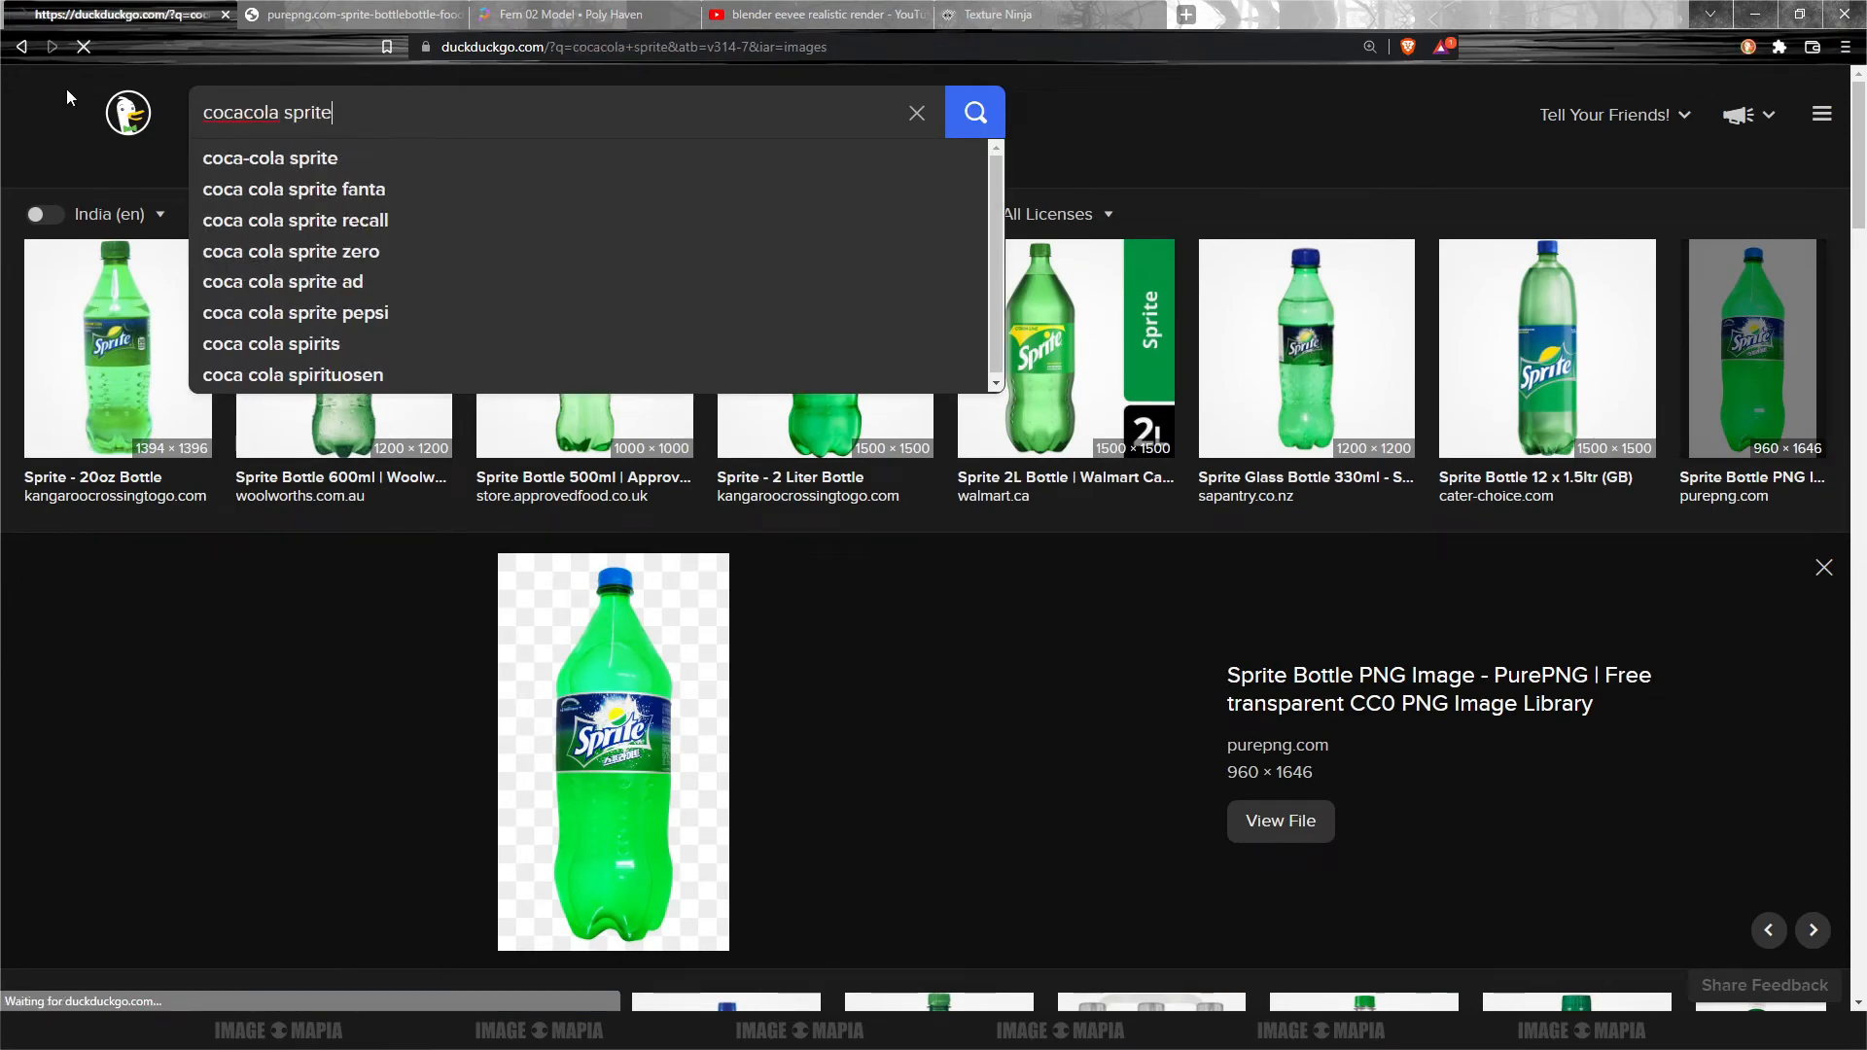
pyautogui.press('Return')
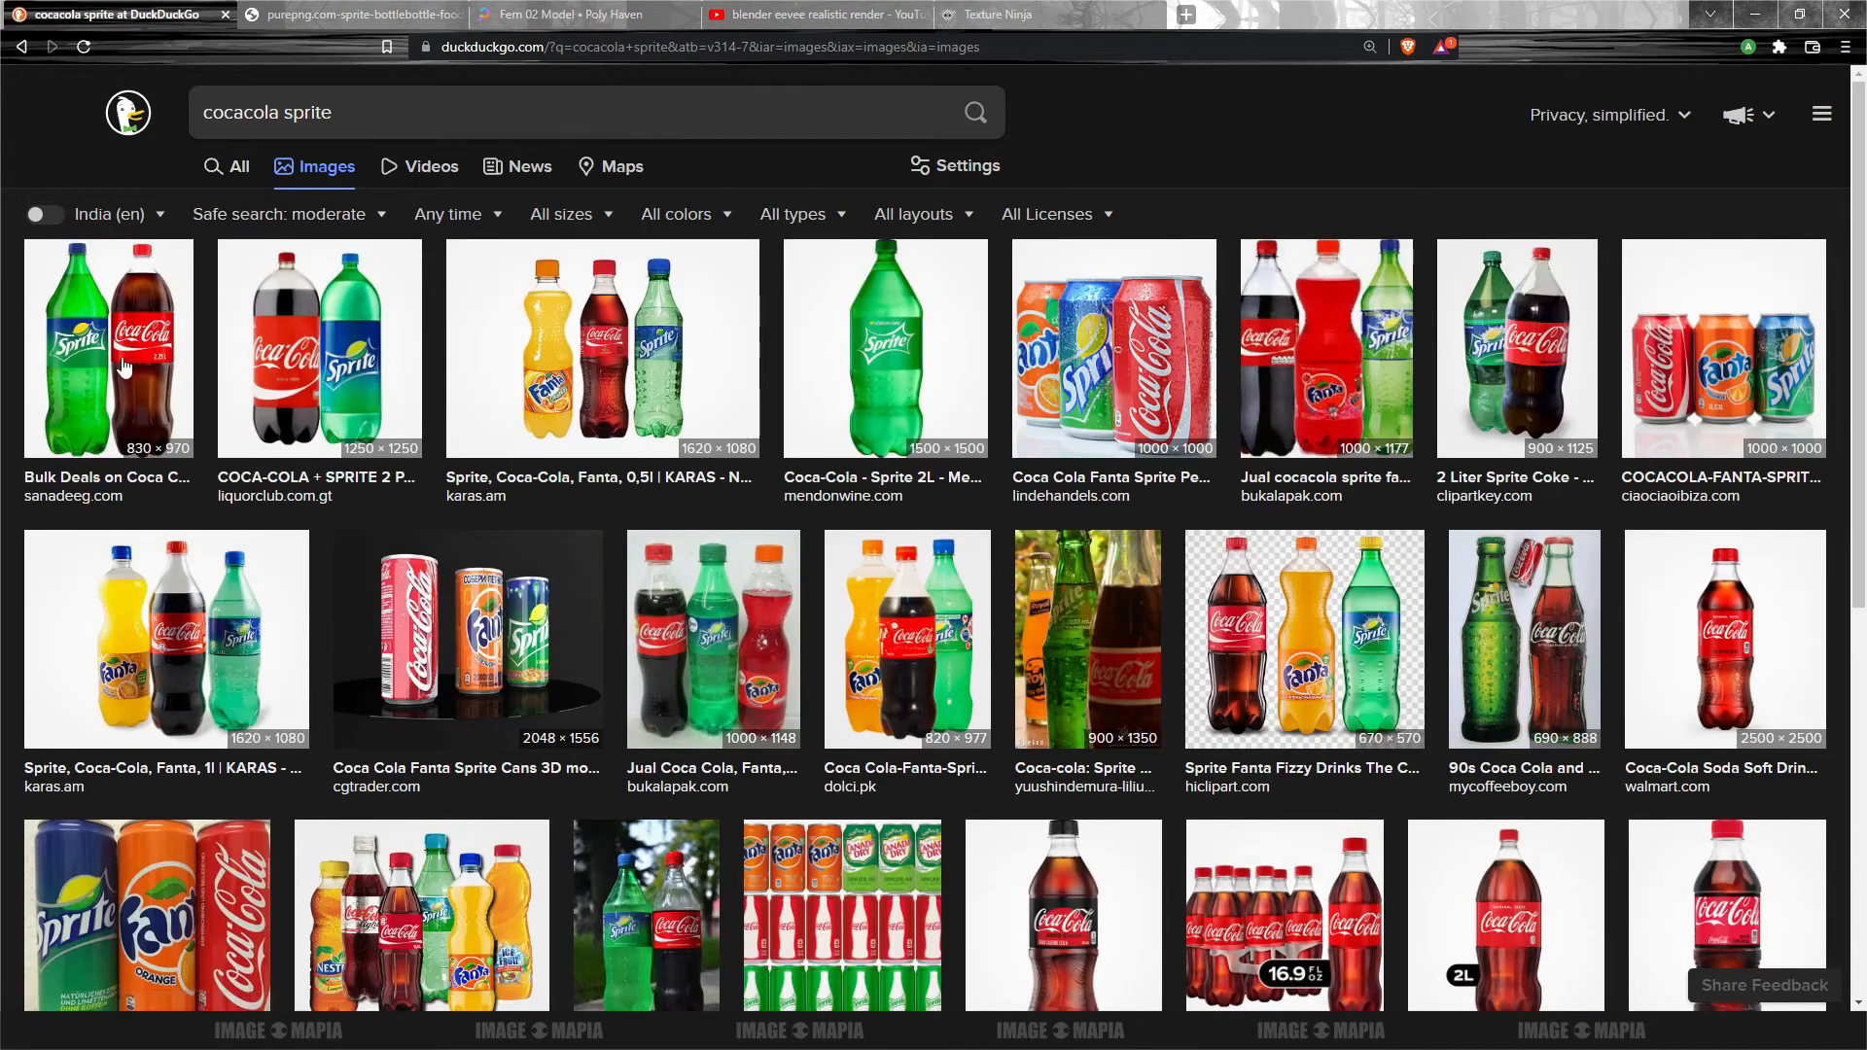
# Step: Preview the sanadeeg.com image of the Sprite and Coca-Cola bottles and compare it with the rendered bottle
pyautogui.click(124, 365)
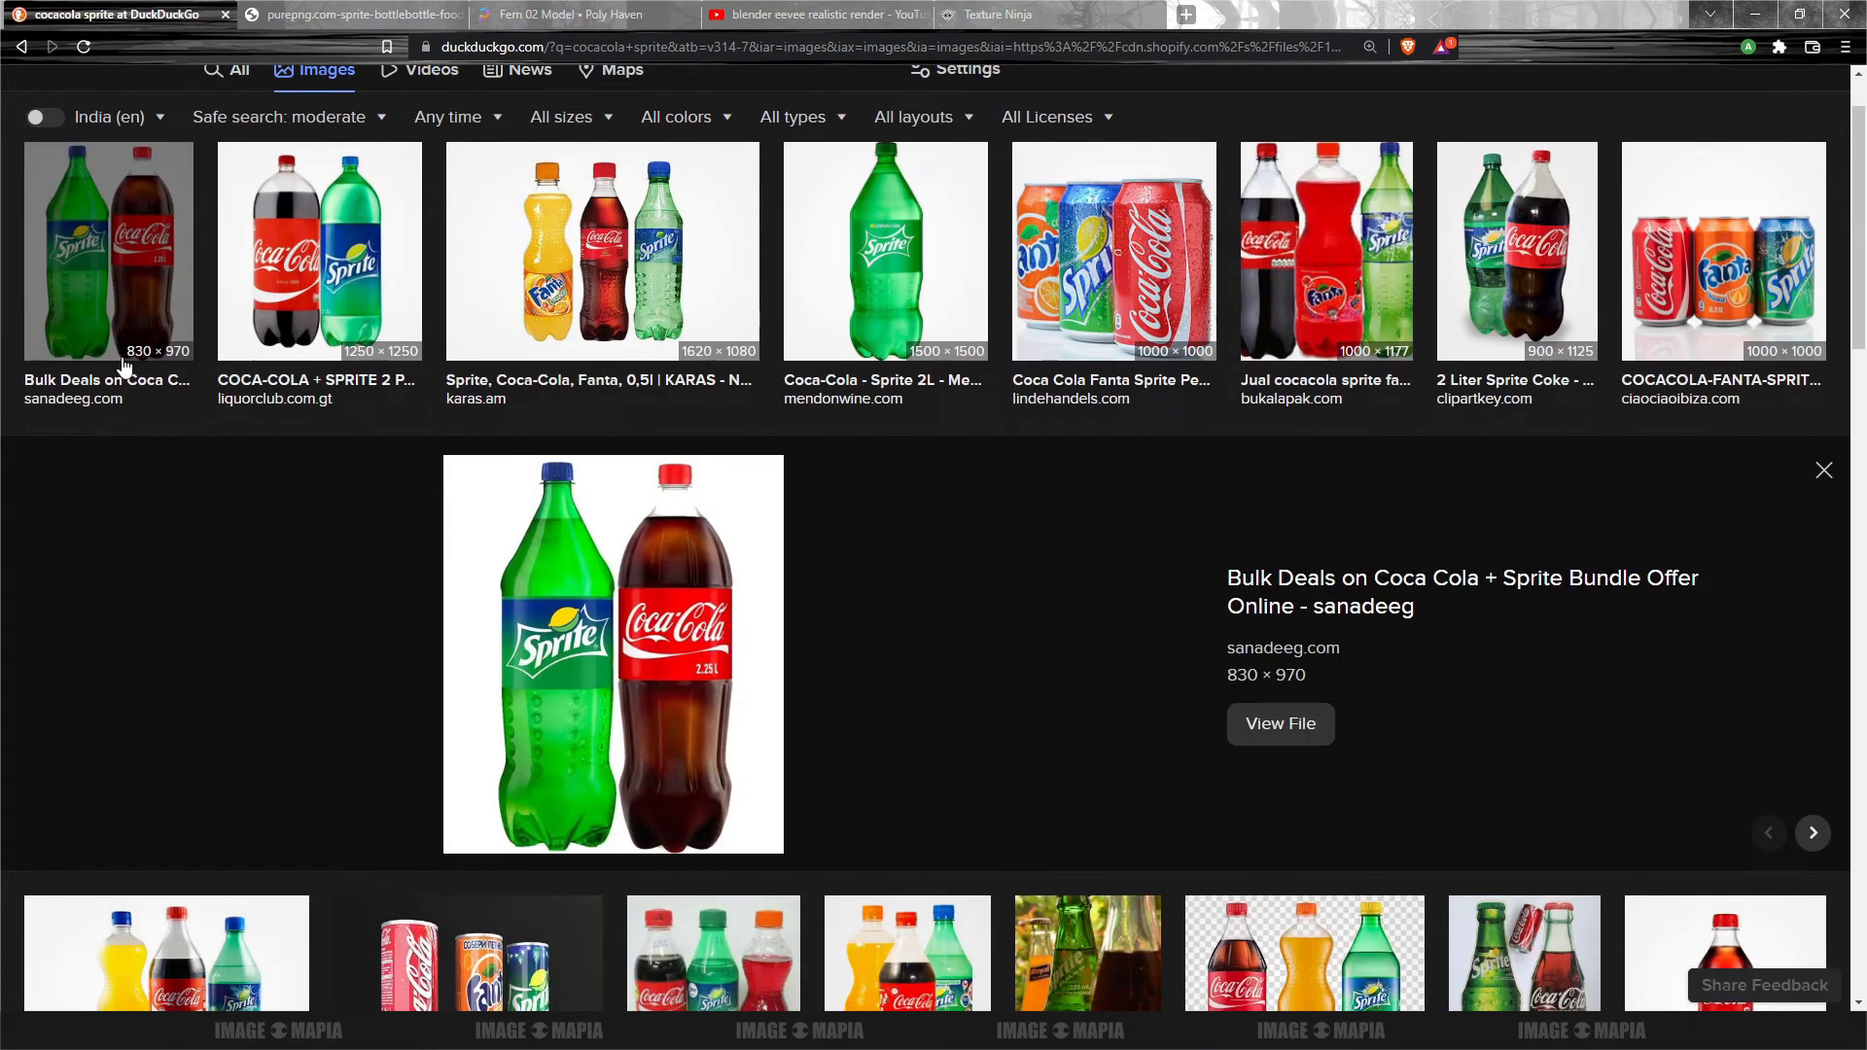
pyautogui.scroll(-2, 122, 358)
pyautogui.scroll(1, 122, 358)
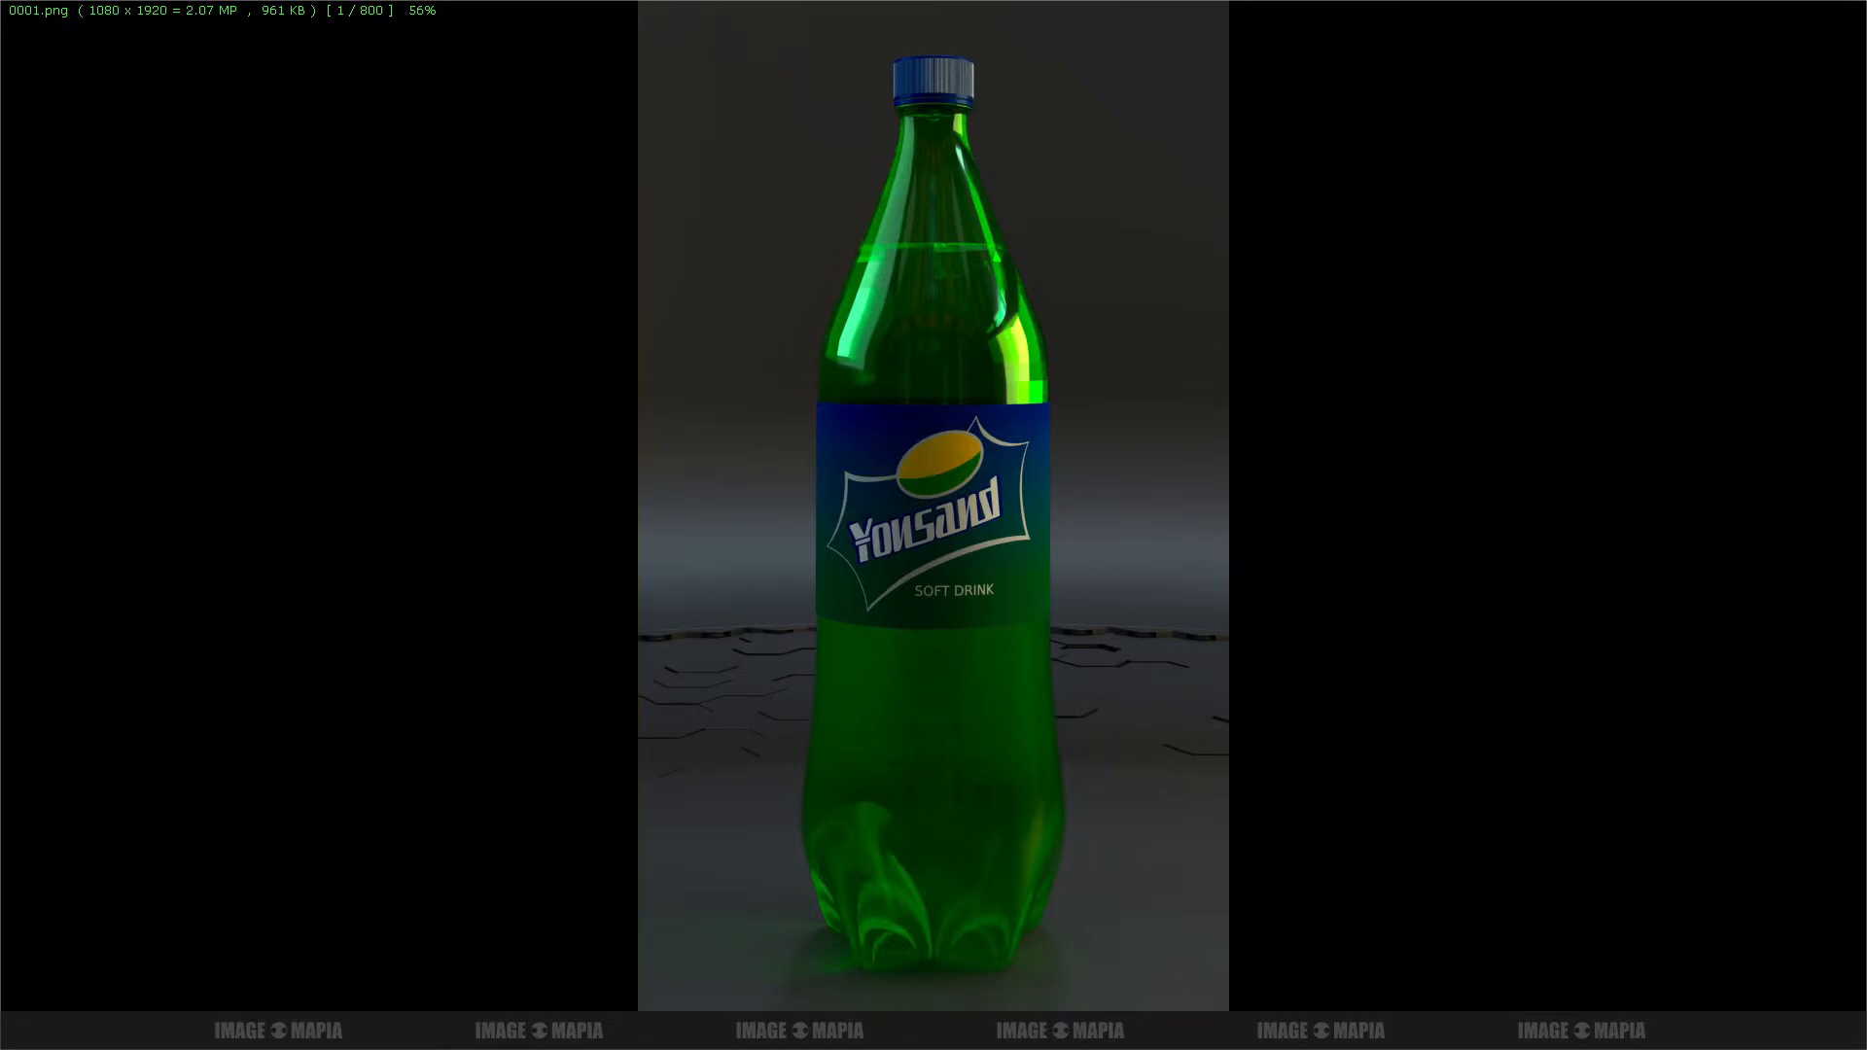
pyautogui.hotkey('alt', 'Tab')
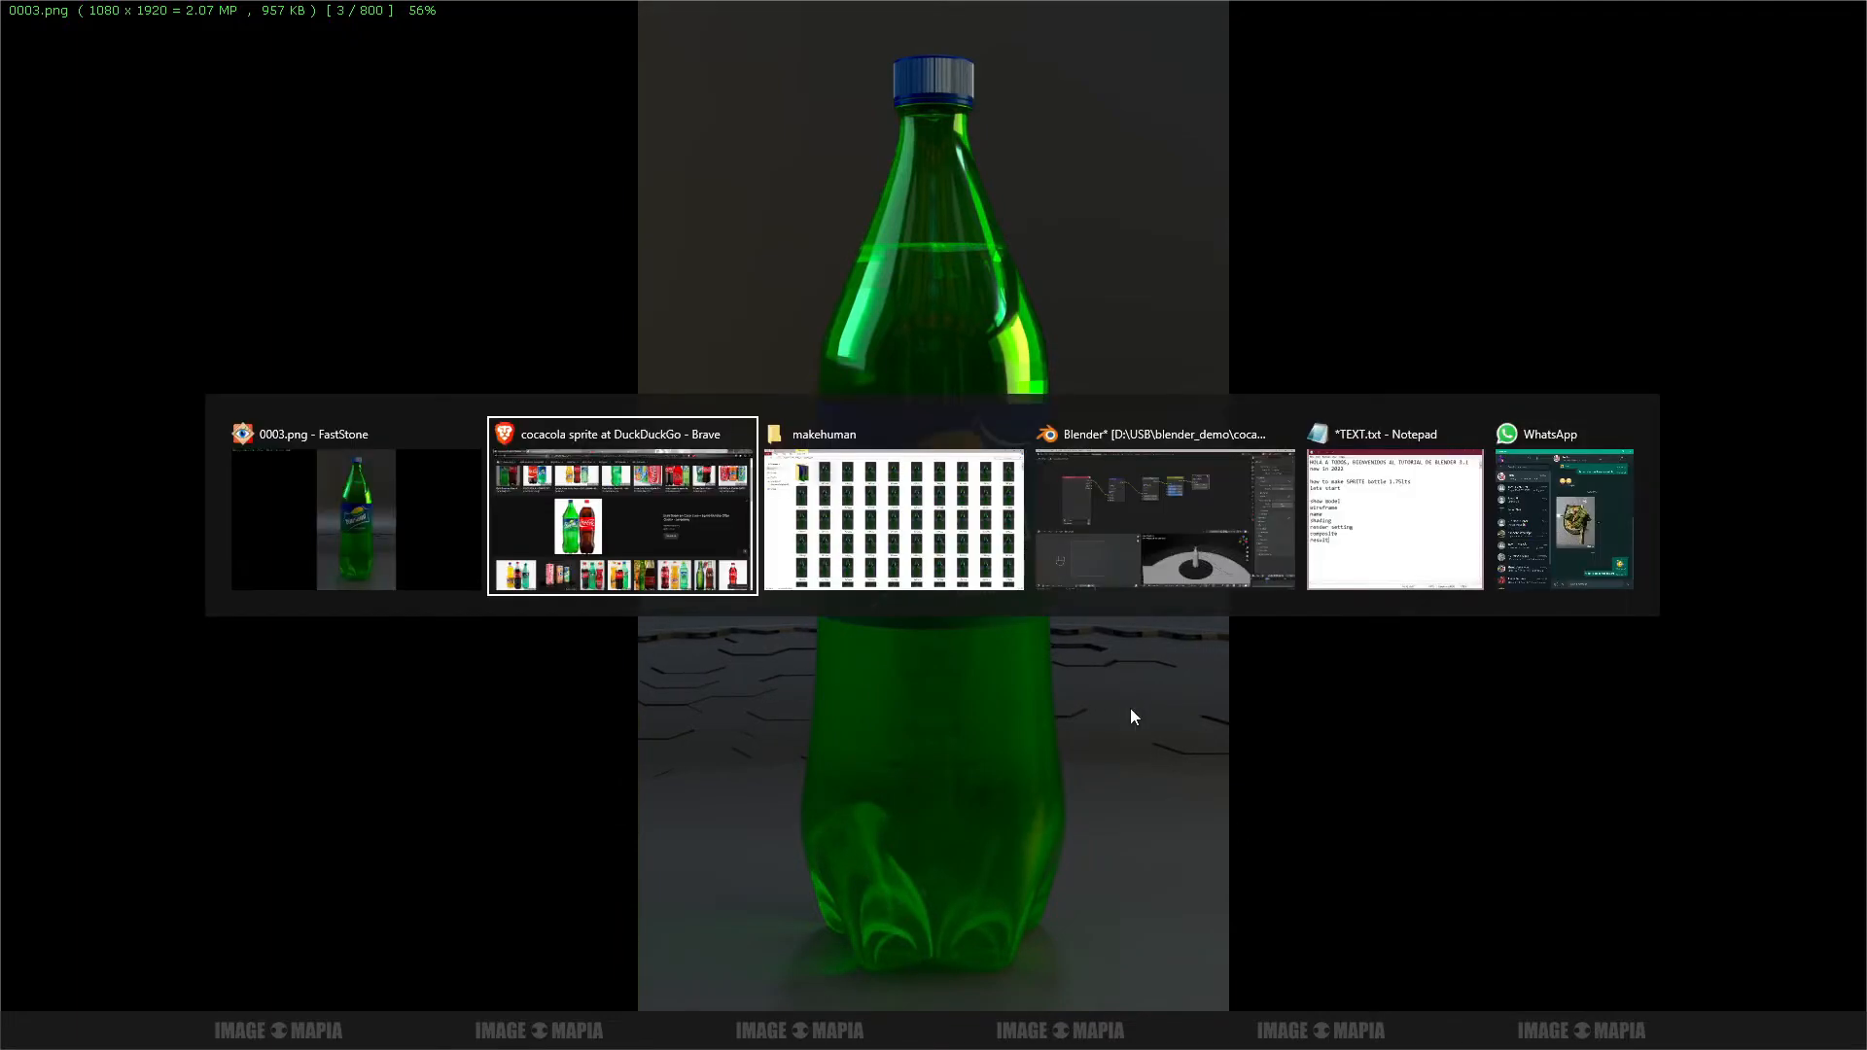
# Step: Preview the miscellaneoushi.com photo of Sprite and Coca-Cola bottles, compare it with the render, and browse further image results
pyautogui.scroll(-4, 904, 681)
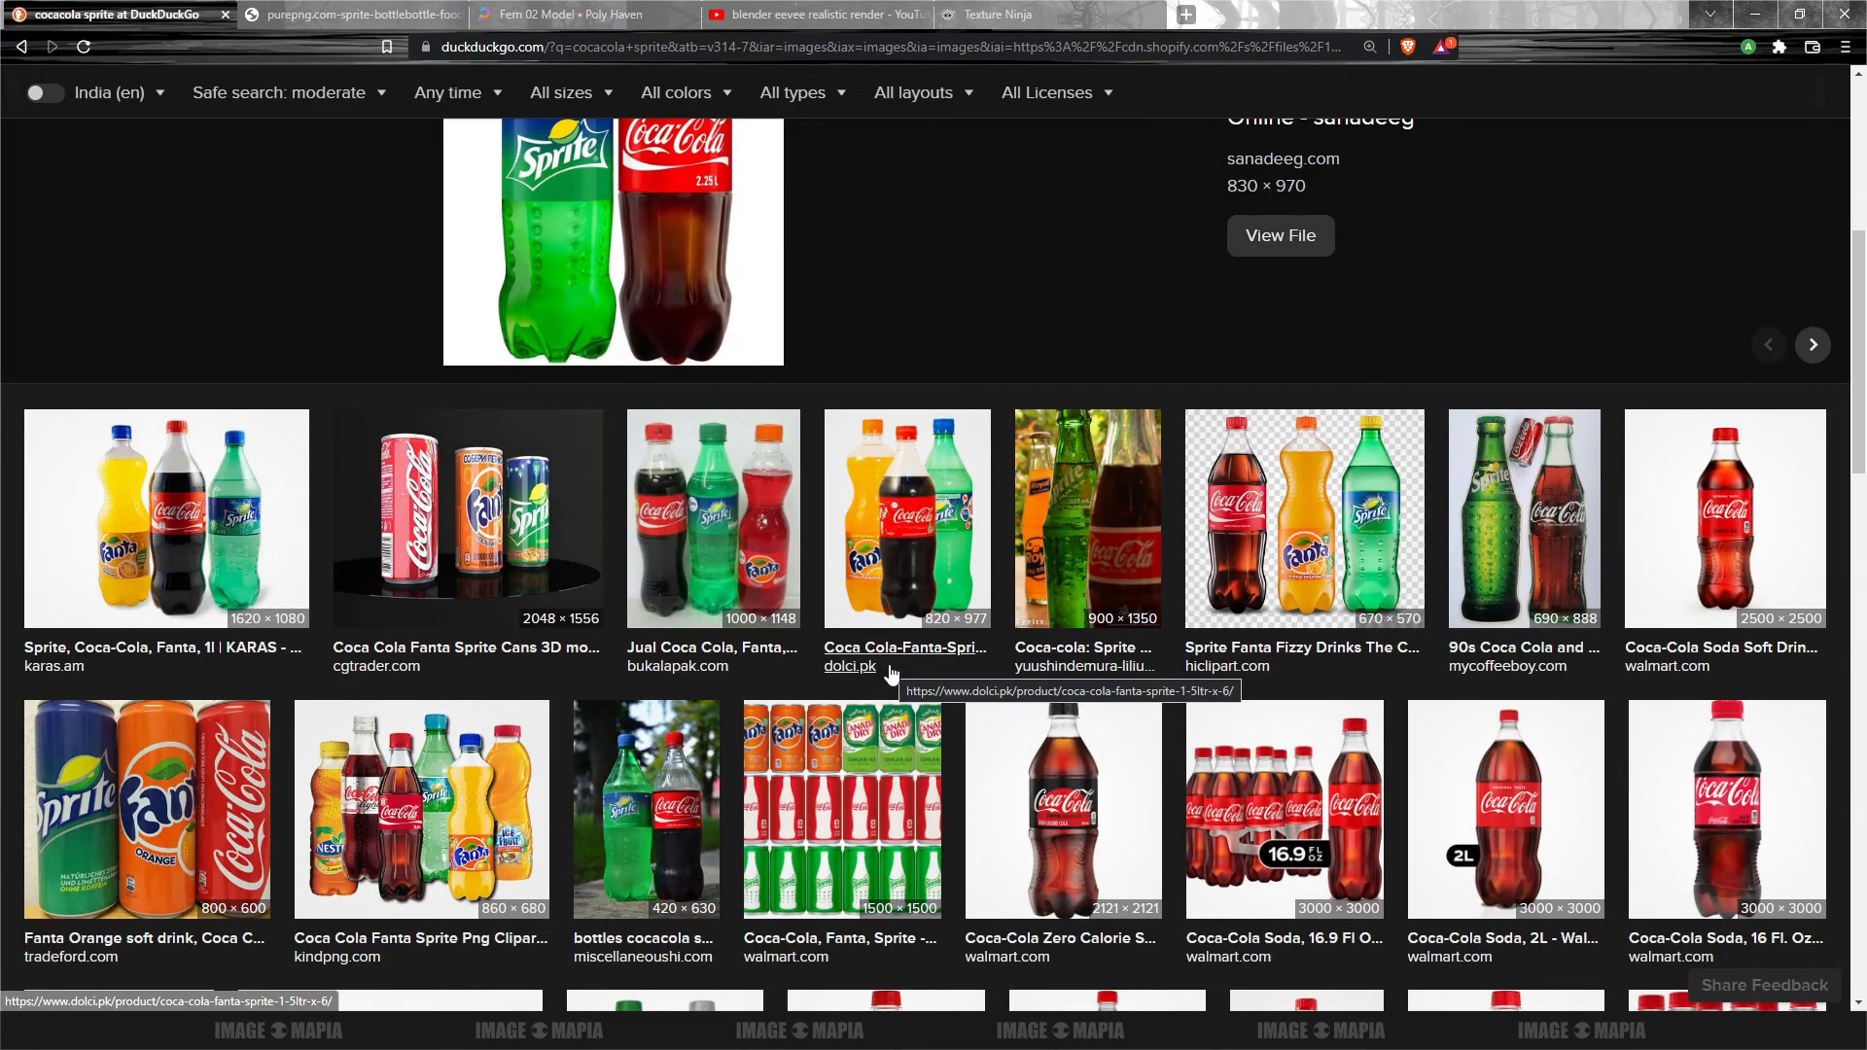
pyautogui.scroll(-2, 664, 649)
pyautogui.click(664, 649)
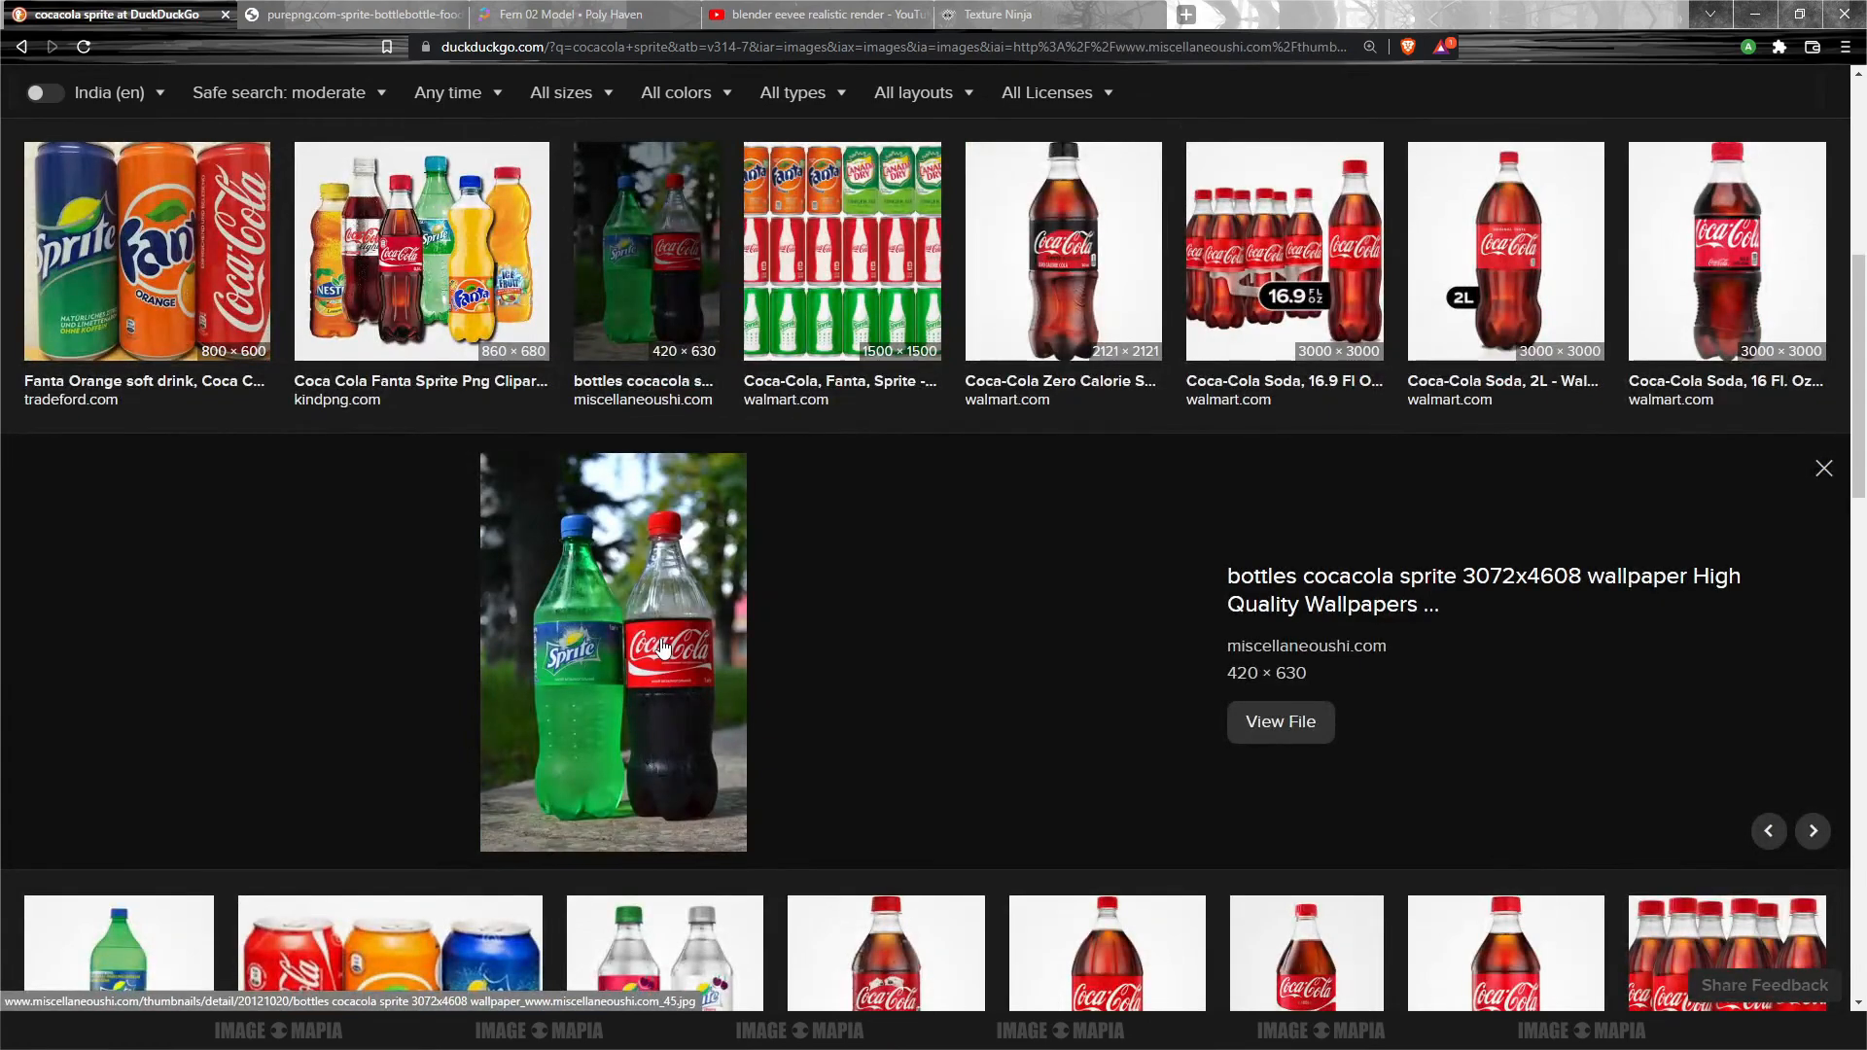
pyautogui.hotkey('alt', 'Tab')
pyautogui.hotkey('alt', 'Tab')
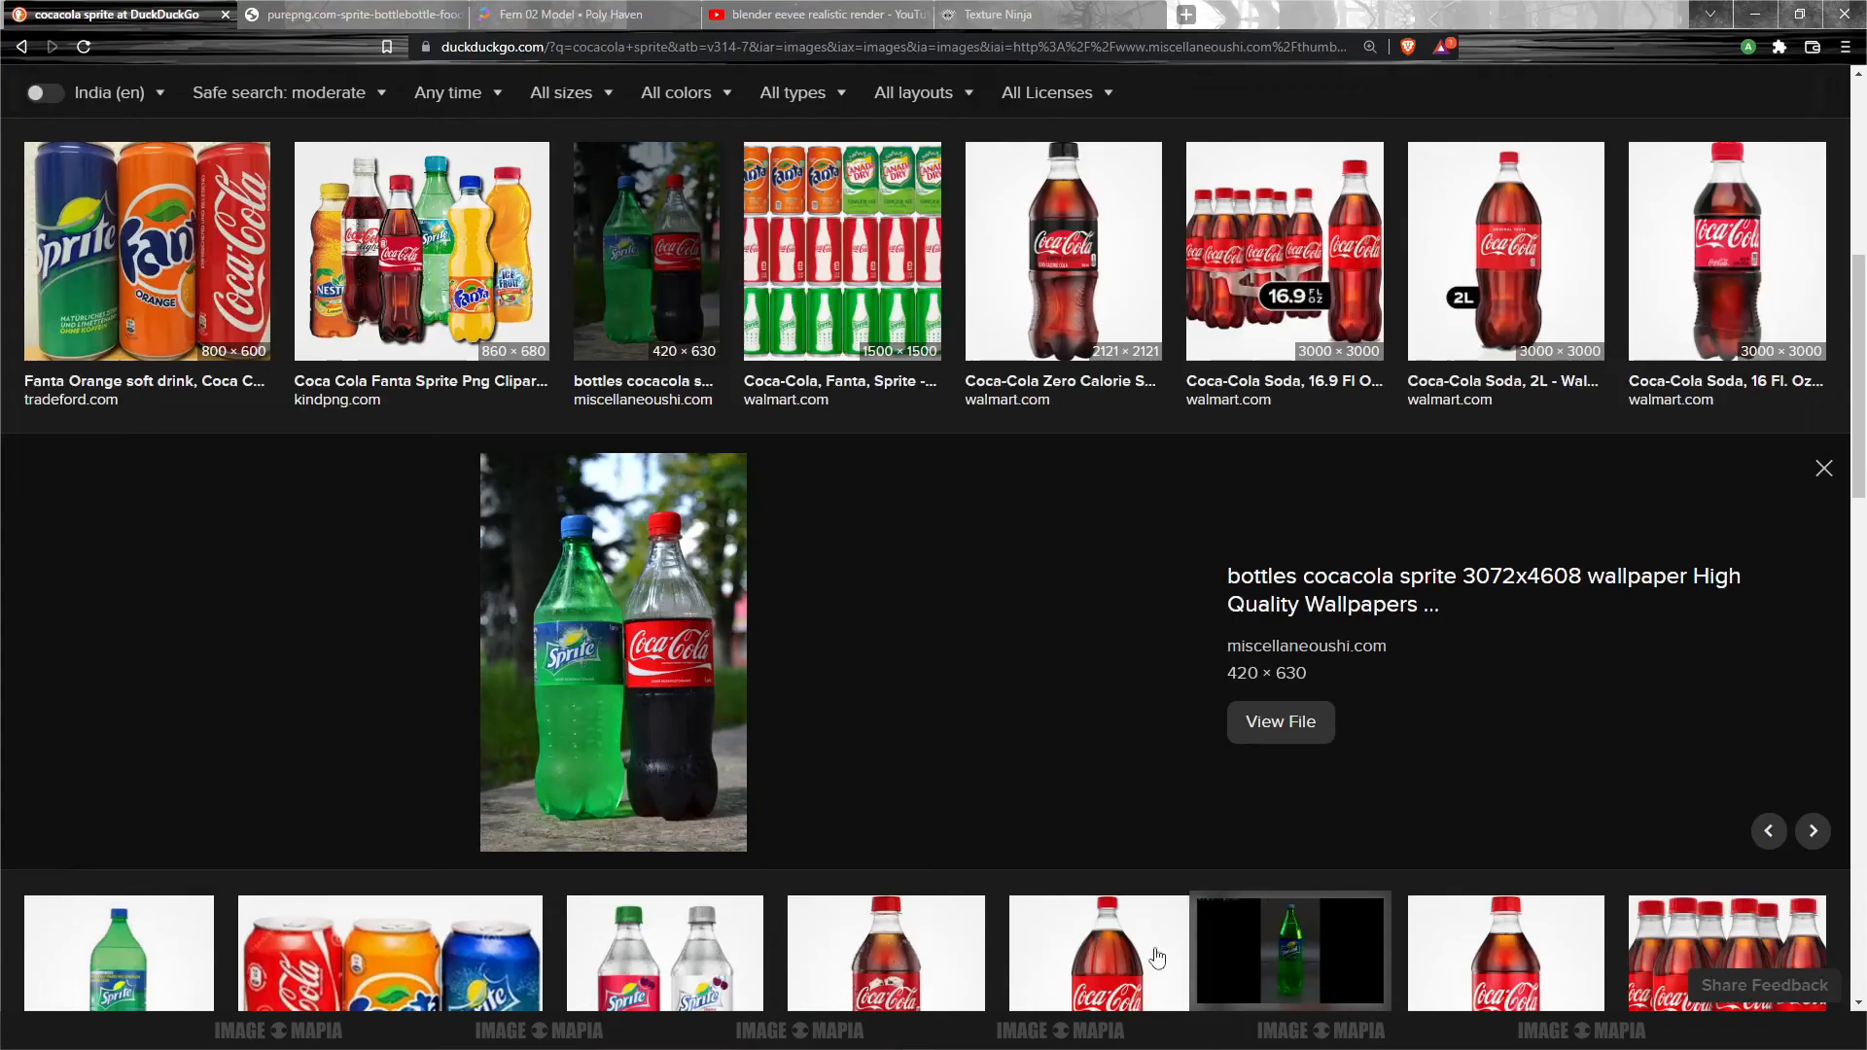
pyautogui.scroll(-2, 1035, 861)
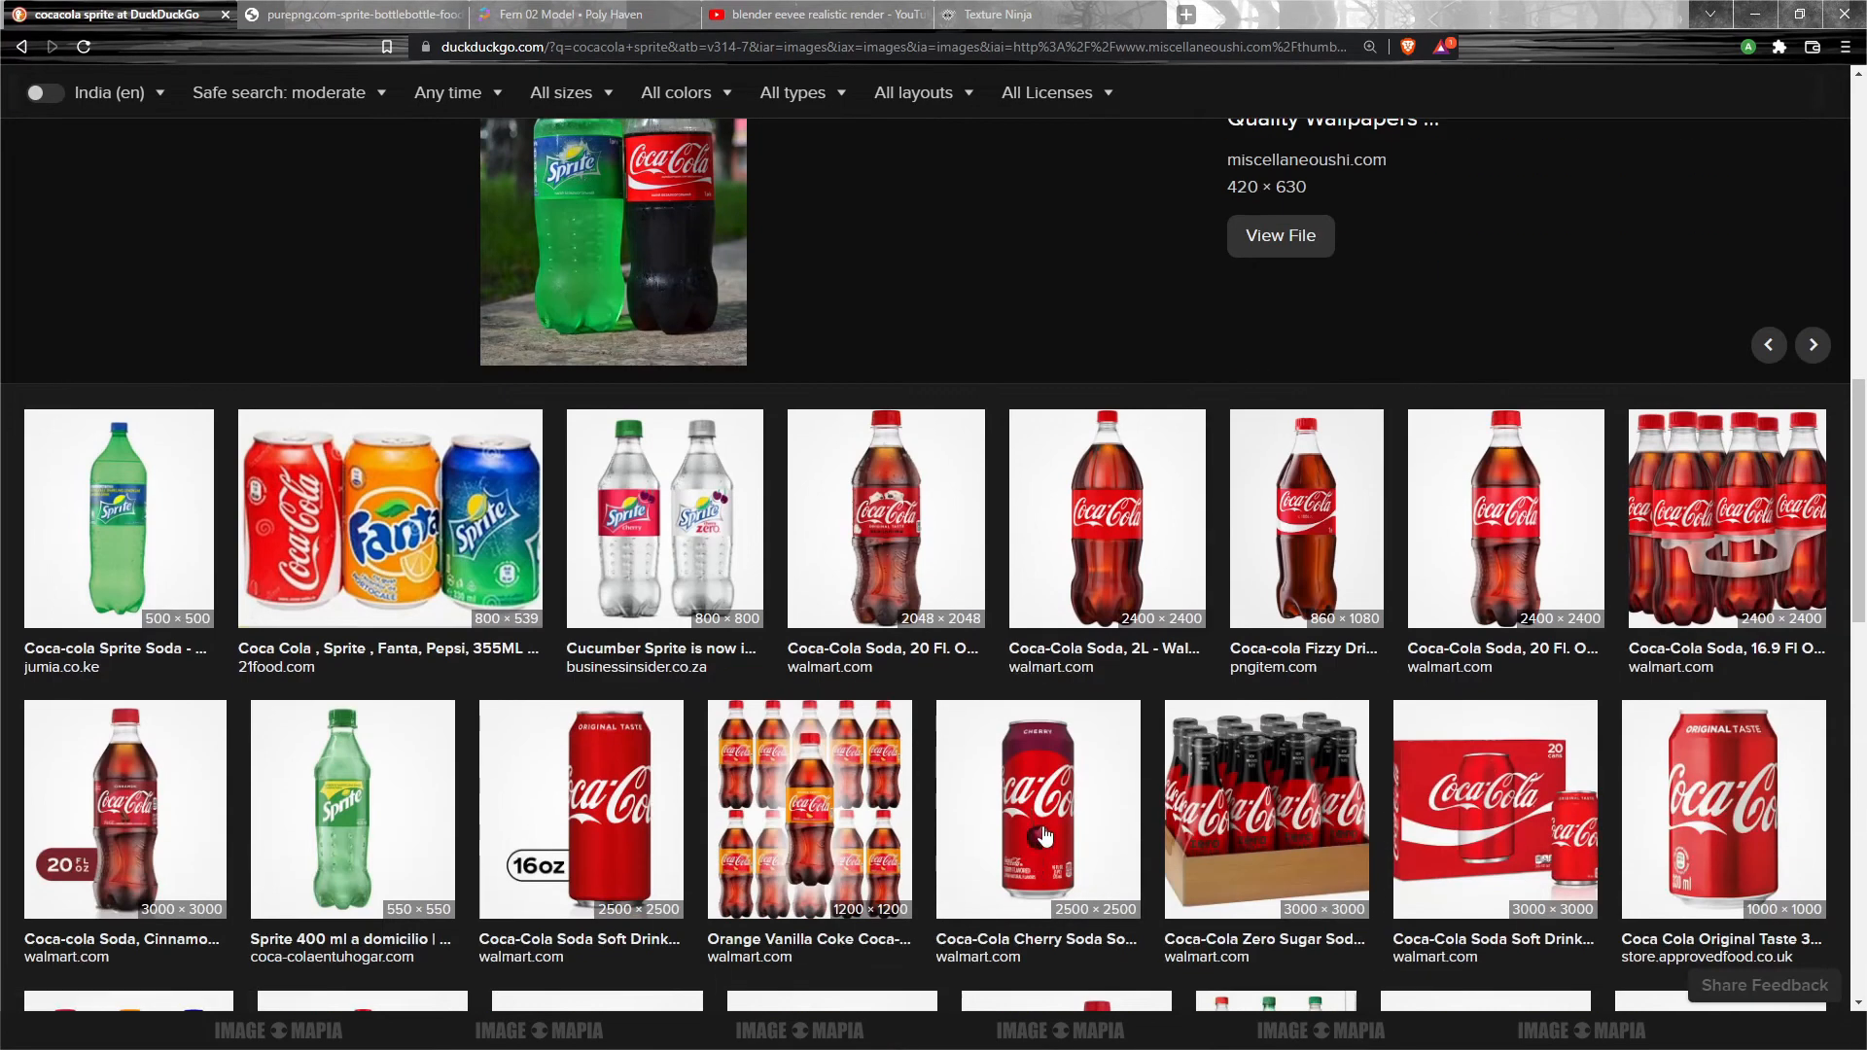
pyautogui.scroll(-7, 1044, 837)
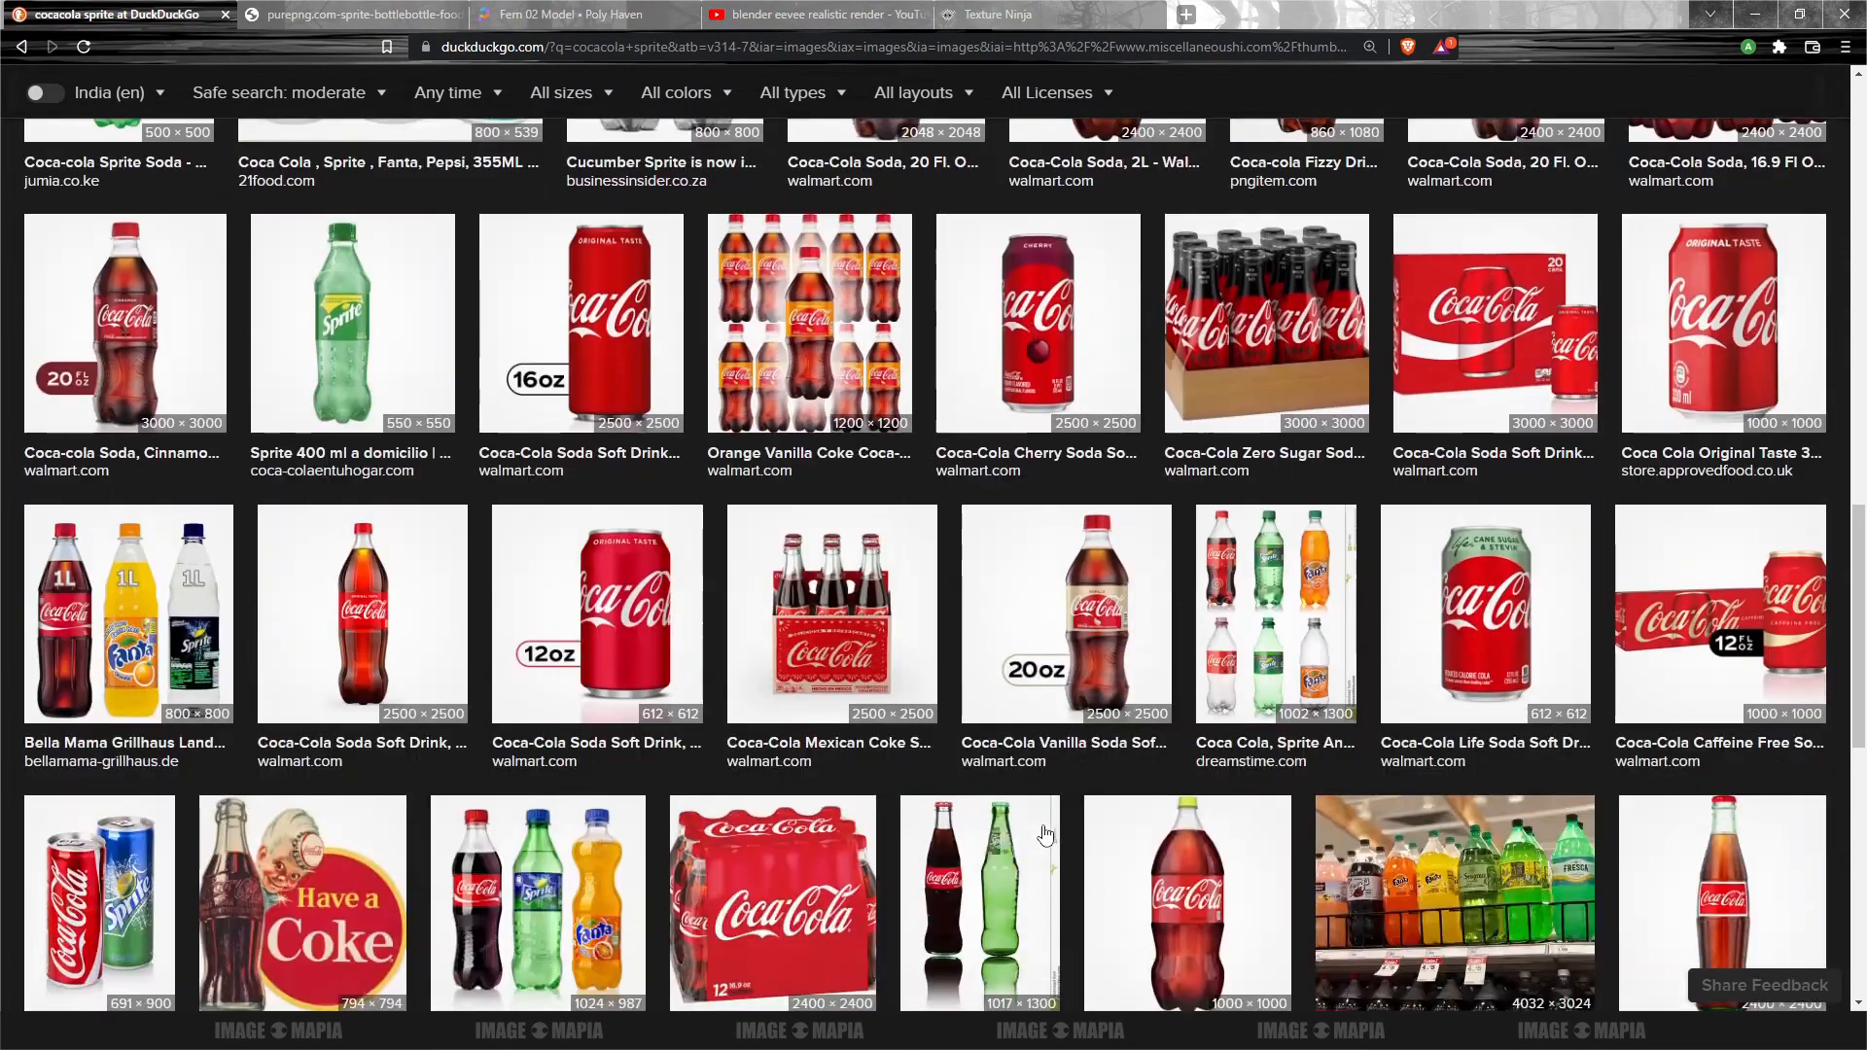
pyautogui.scroll(12, 1005, 794)
pyautogui.scroll(-3, 1002, 793)
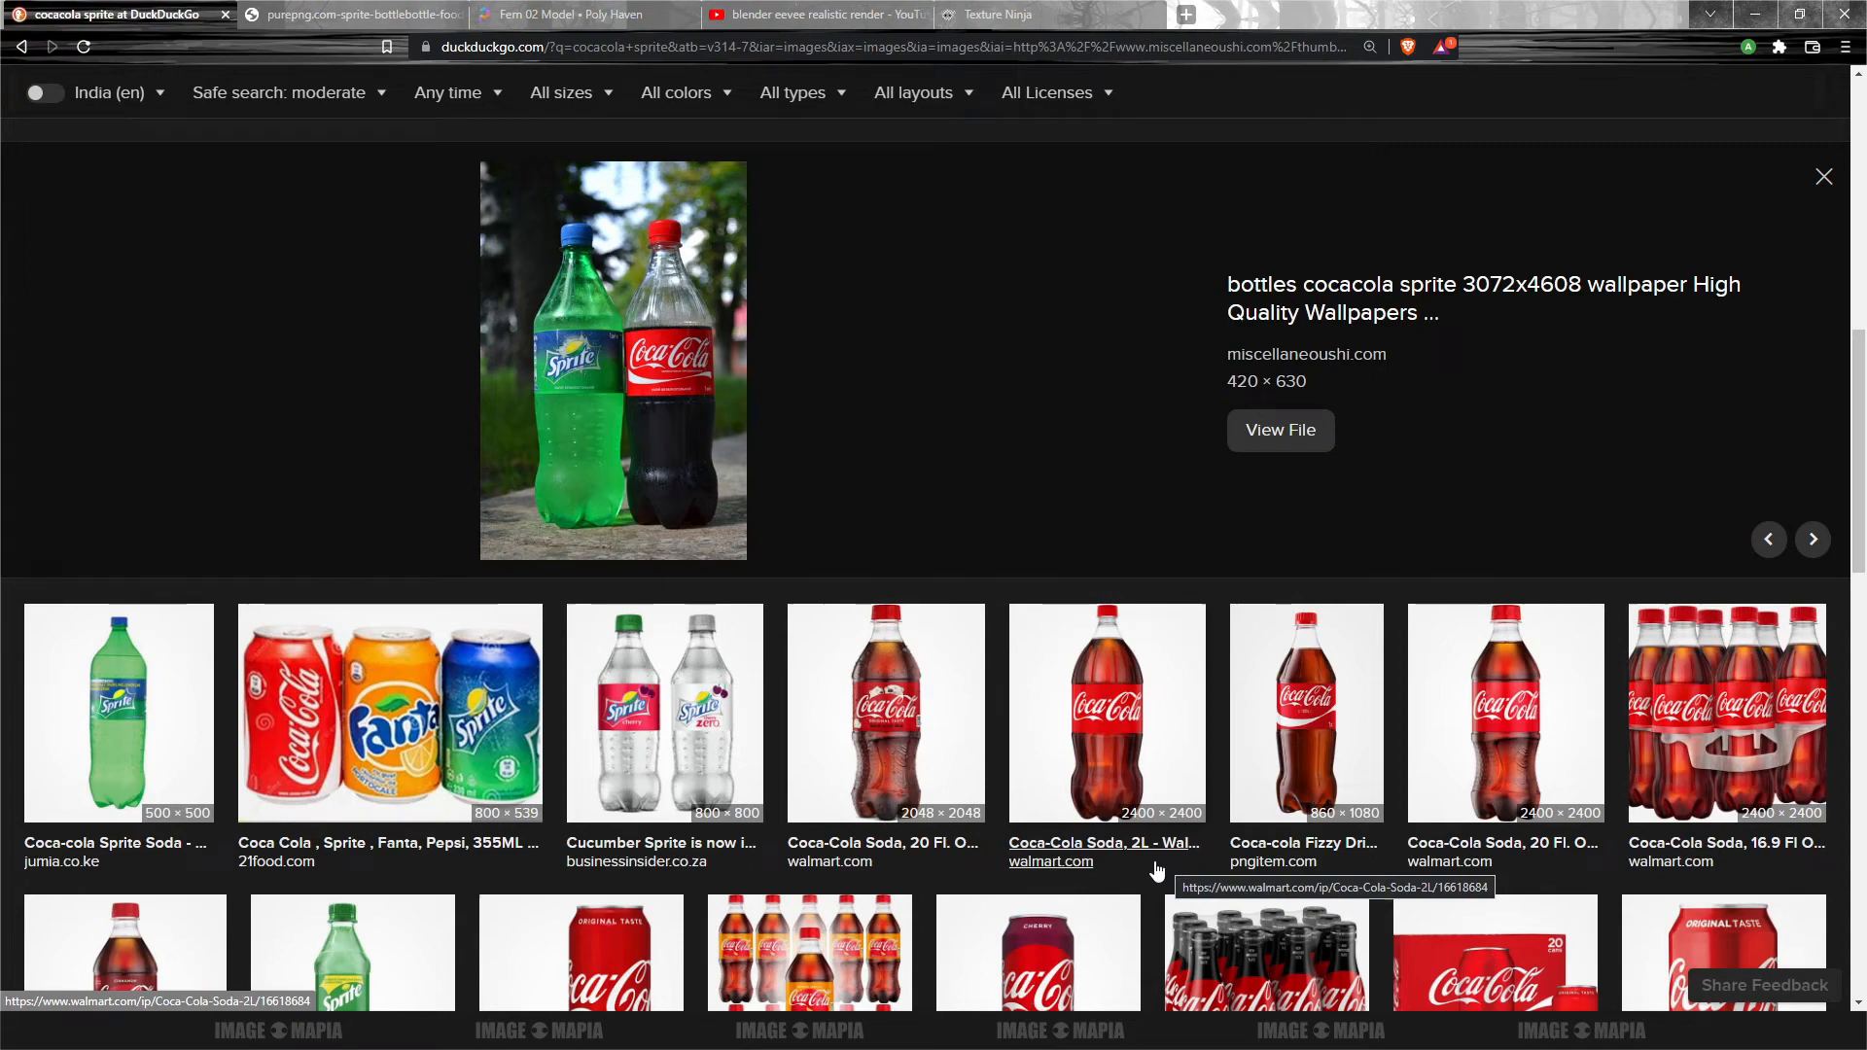
# Step: Show the Notepad outline over the full-screen render 0003.png and move its window to uncover more of the bottle
pyautogui.hotkey('alt', 'Tab')
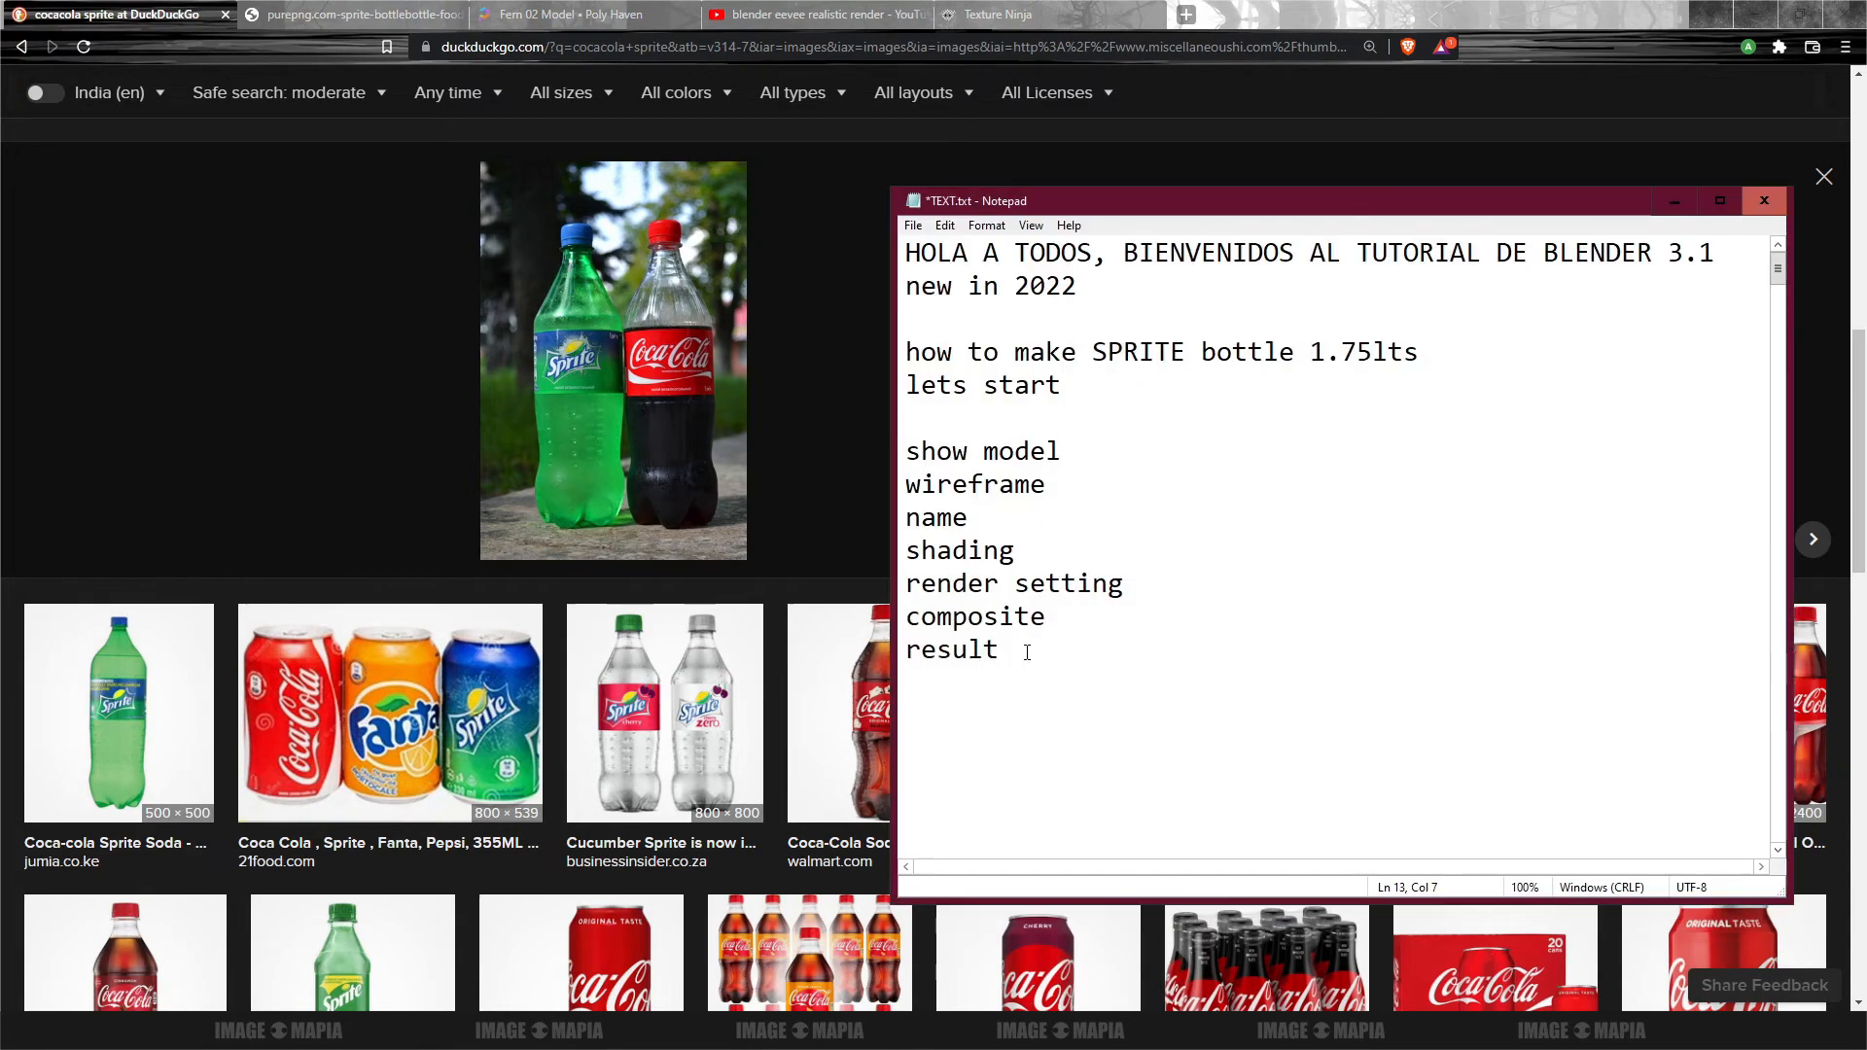
pyautogui.click(1110, 1029)
pyautogui.hotkey('alt', 'Tab')
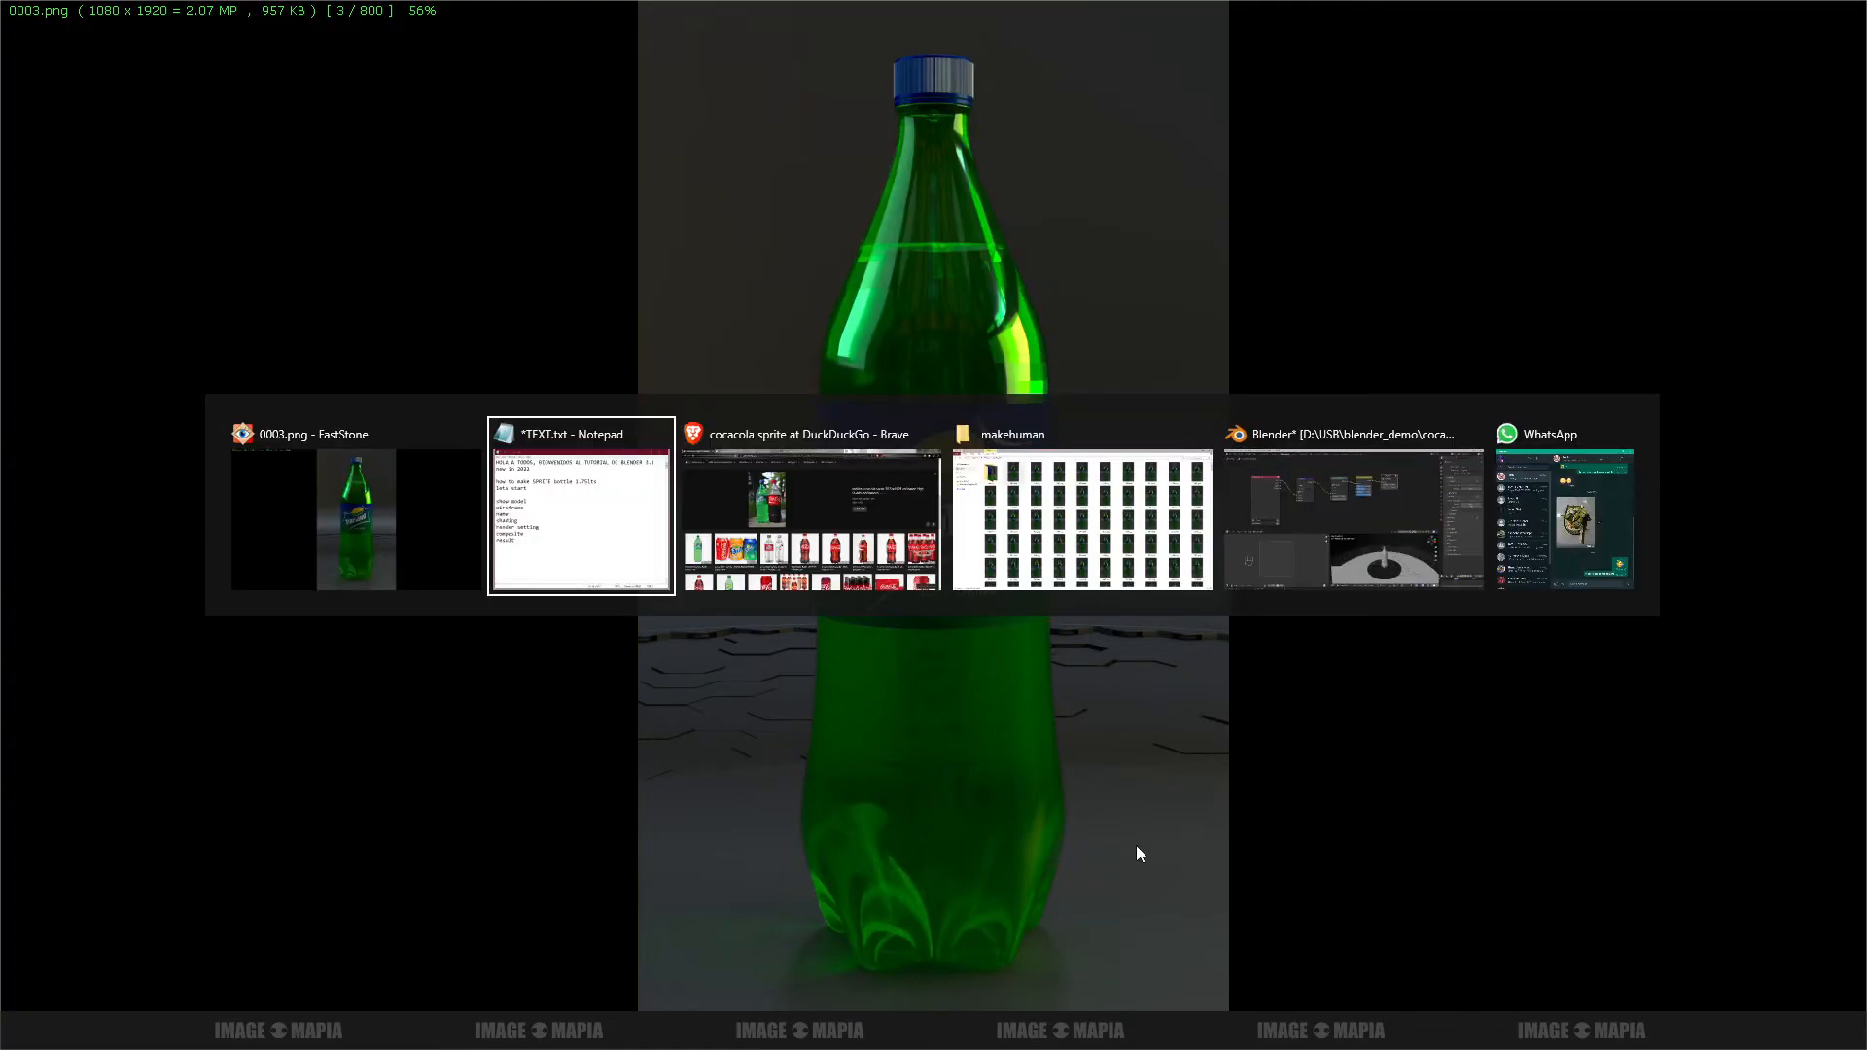
pyautogui.hotkey('alt', 'Tab')
pyautogui.hotkey('alt', 'Tab')
pyautogui.hotkey('alt', 'shift', 'Tab')
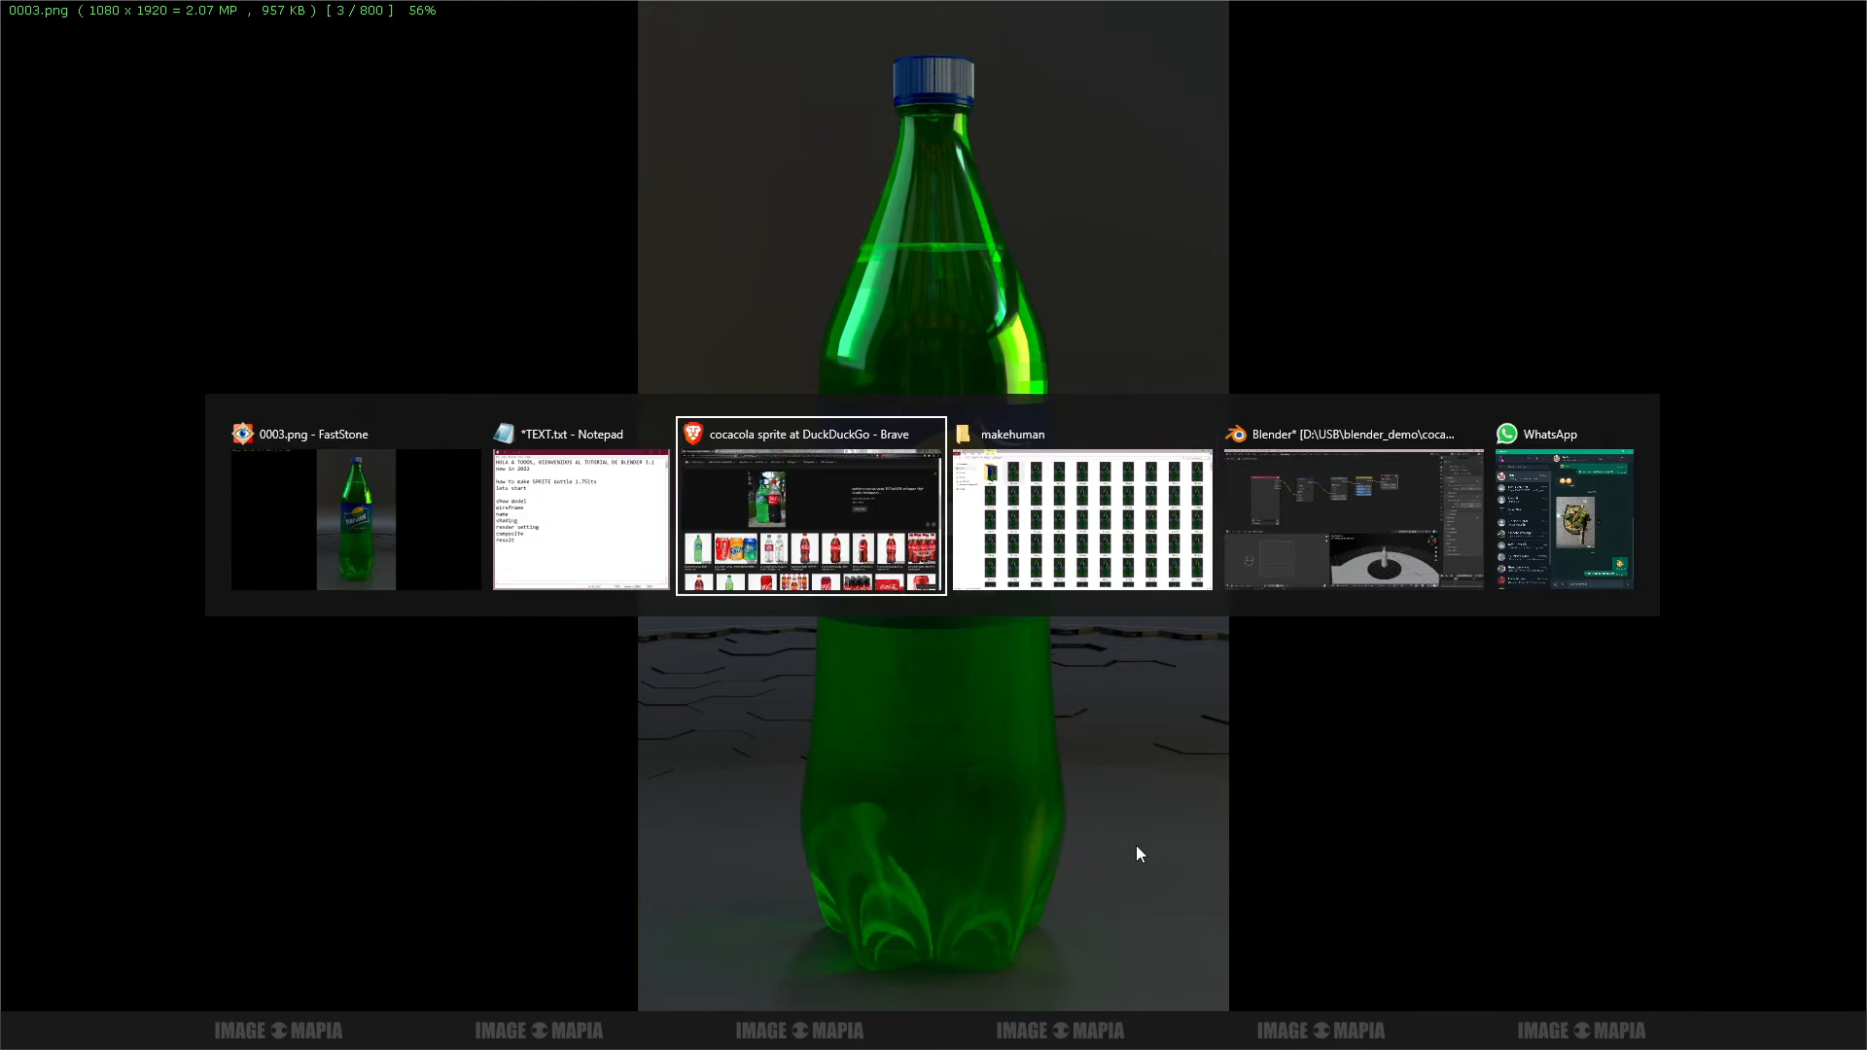
pyautogui.hotkey('alt', 'shift', 'Tab')
pyautogui.moveTo(1305, 186); pyautogui.dragTo(1368, 155)
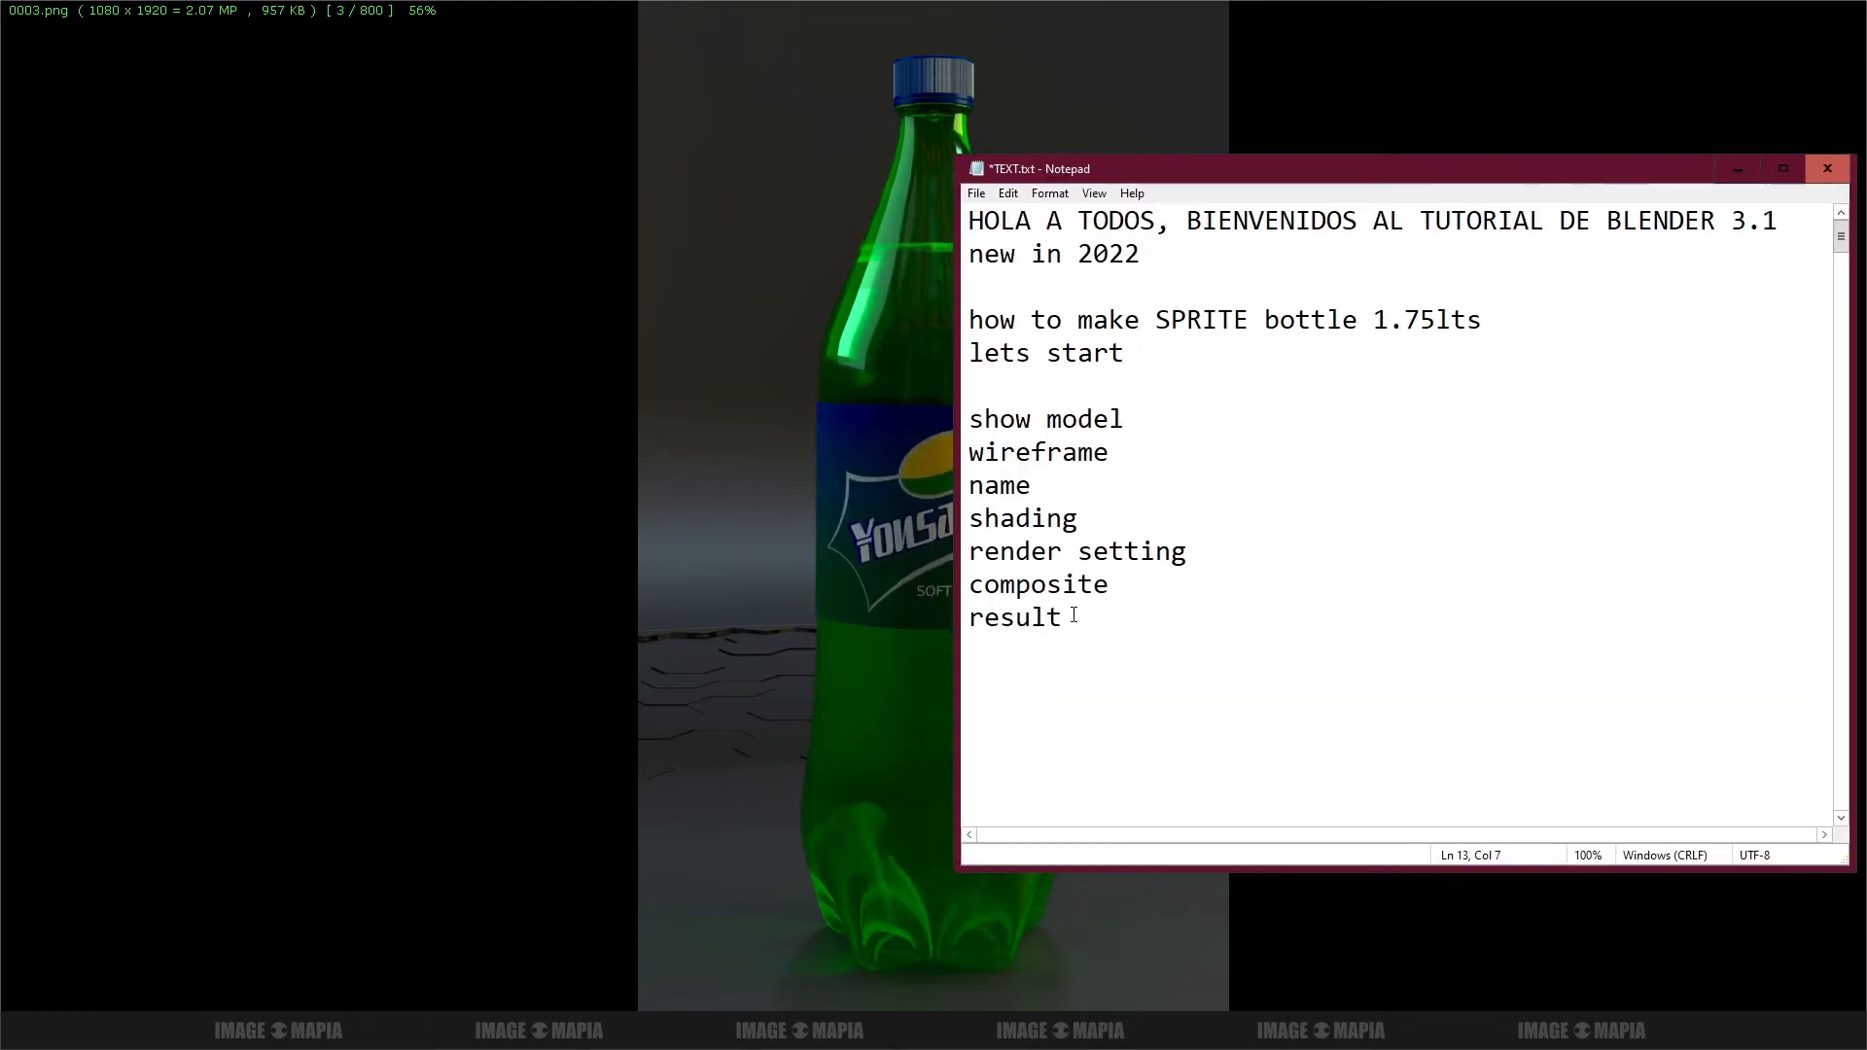